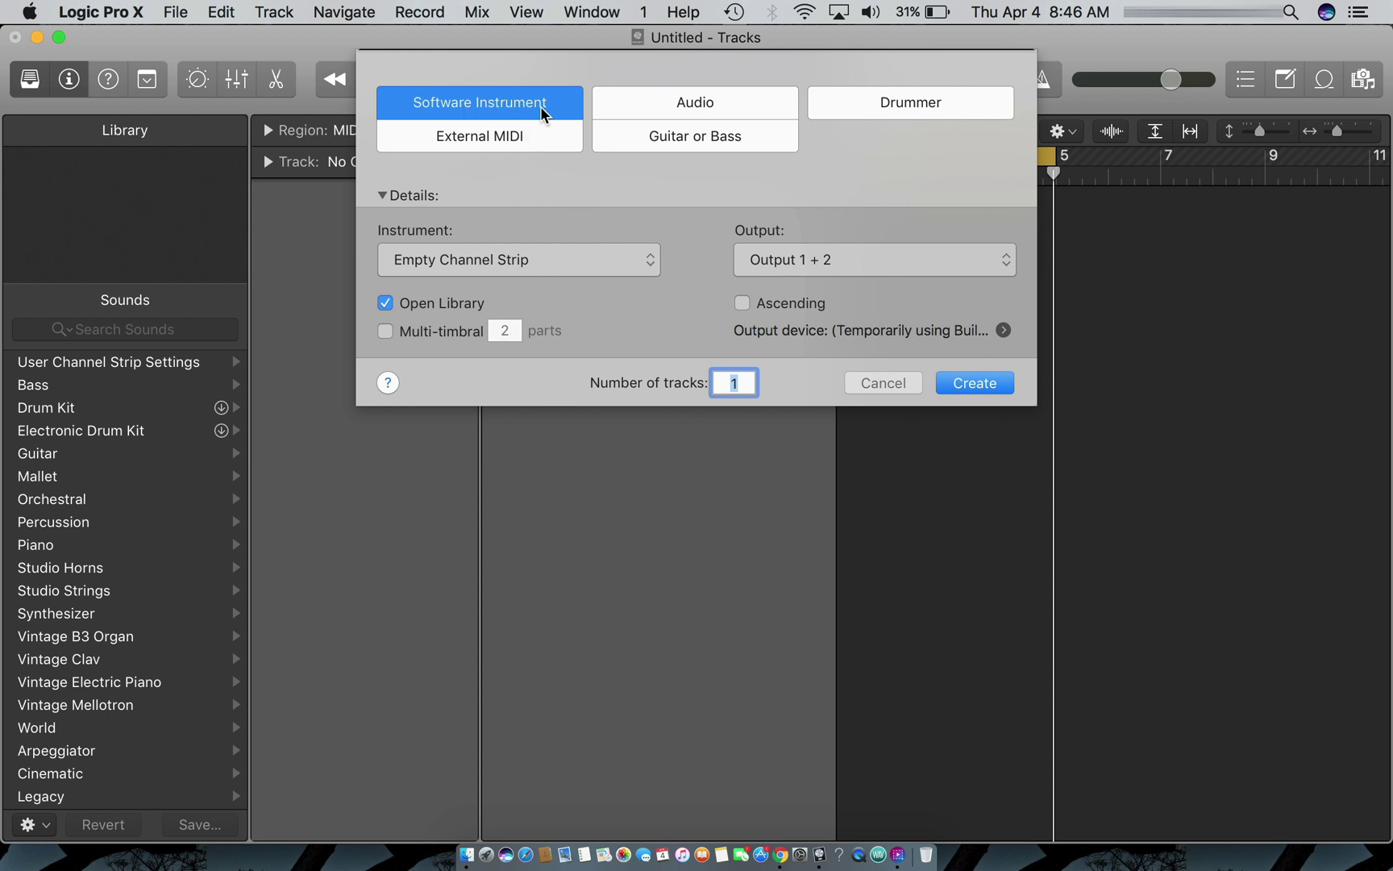
Create a software instrument track using AU Instruments > Output > Arcade > Stereo
left_click(512, 257)
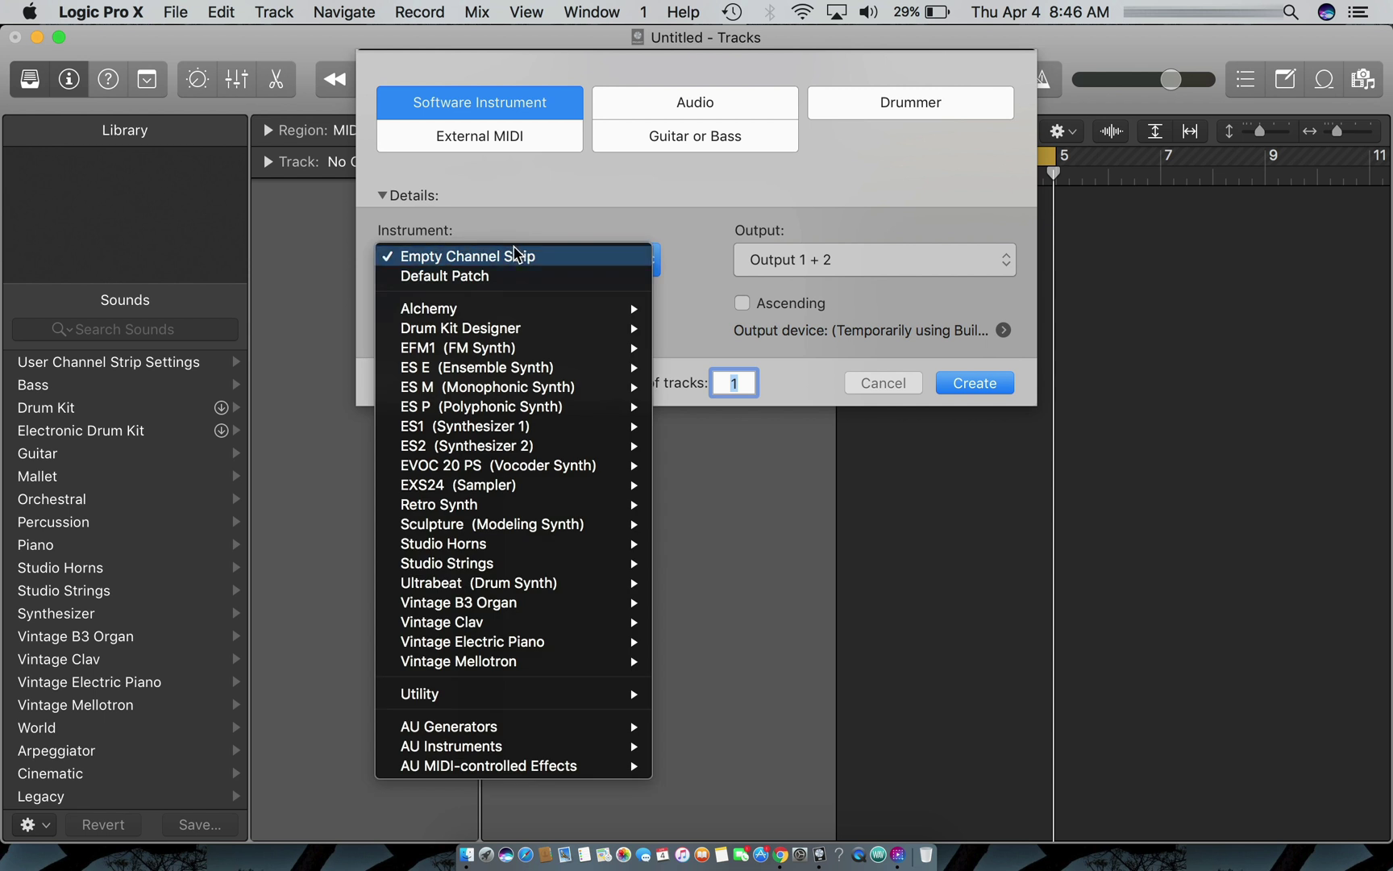
mouse_move(493, 313)
mouse_move(546, 757)
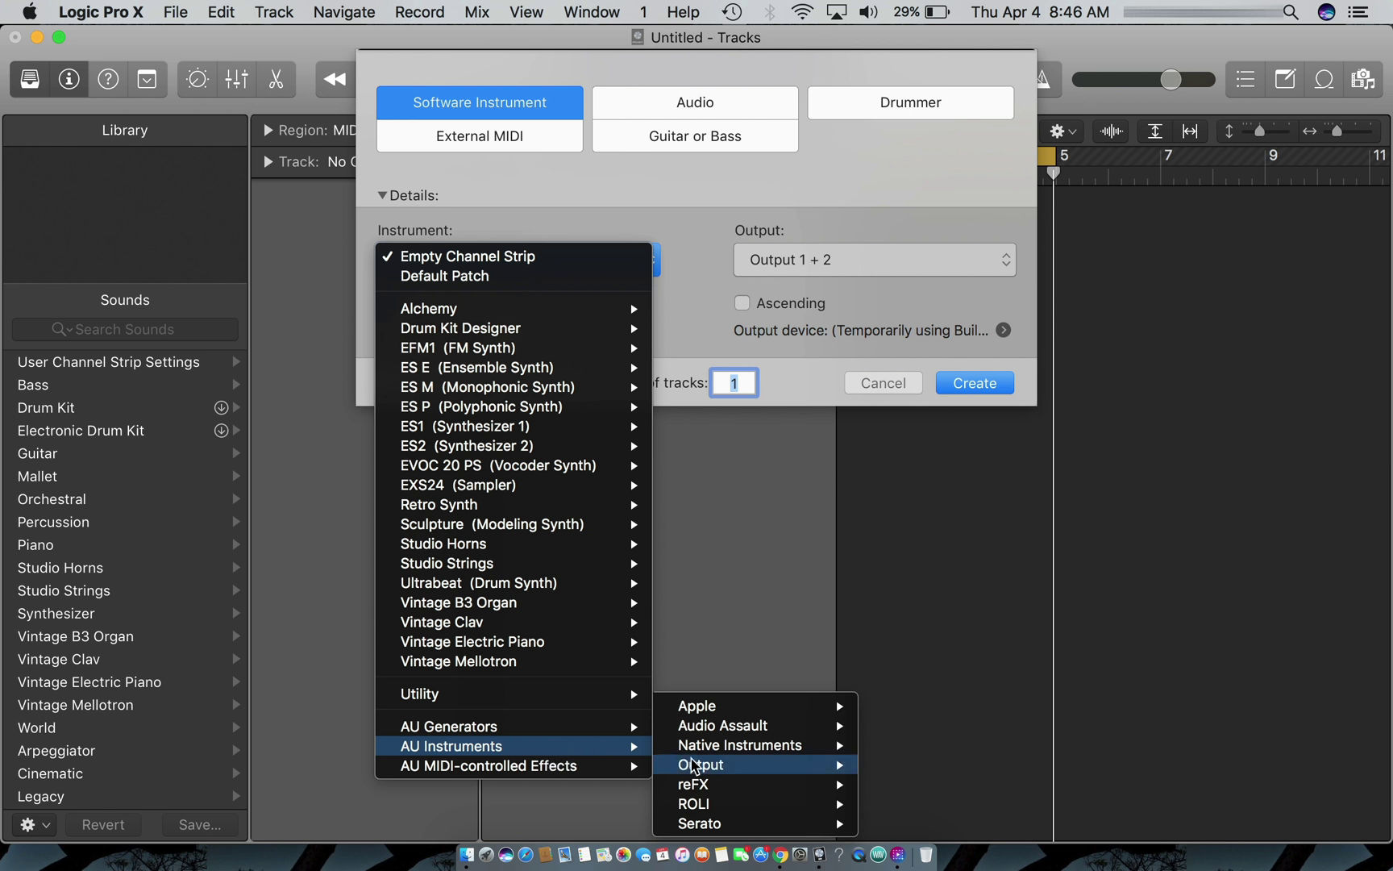
mouse_move(715, 773)
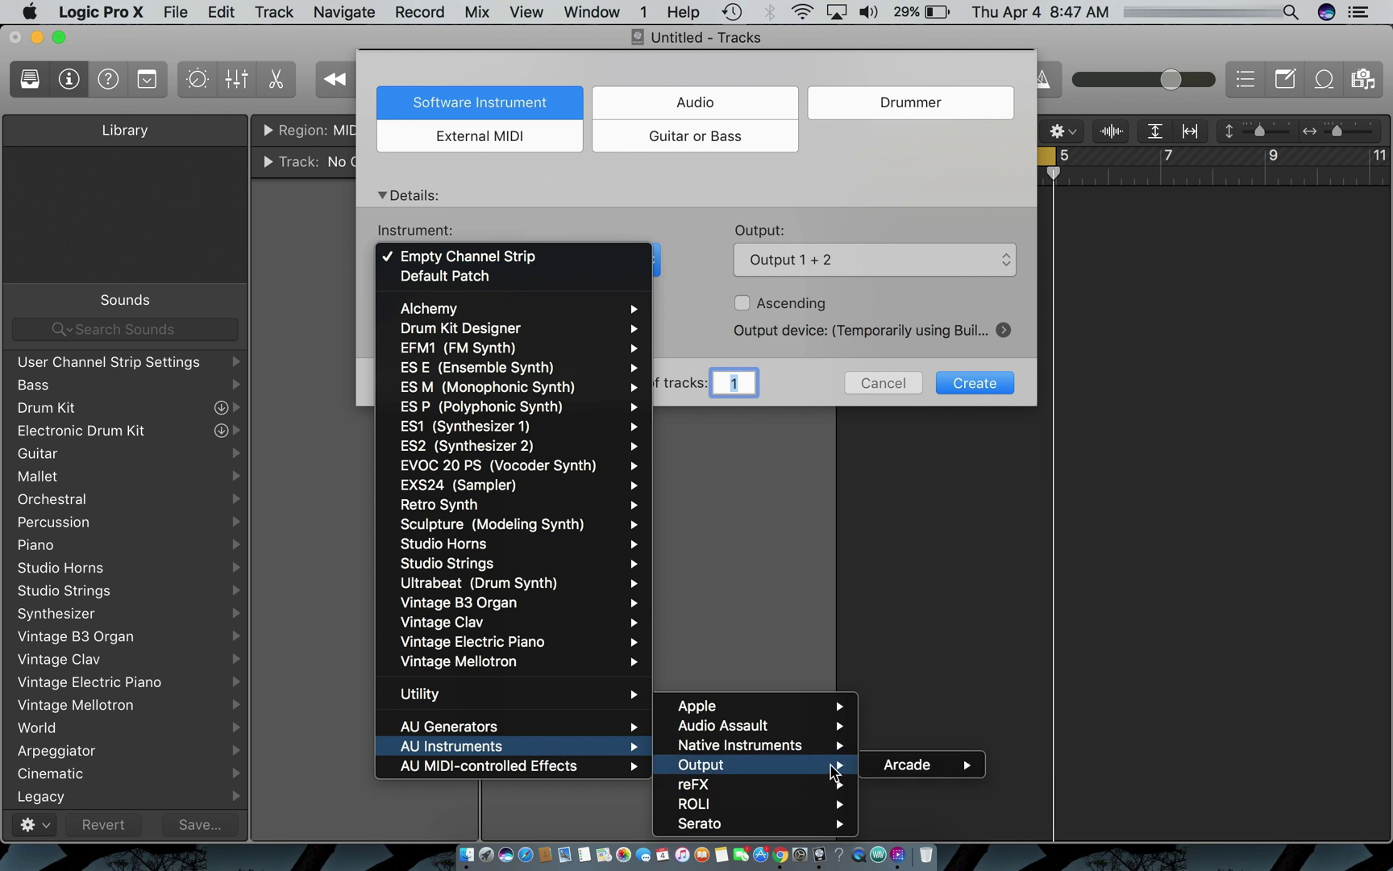
mouse_move(904, 766)
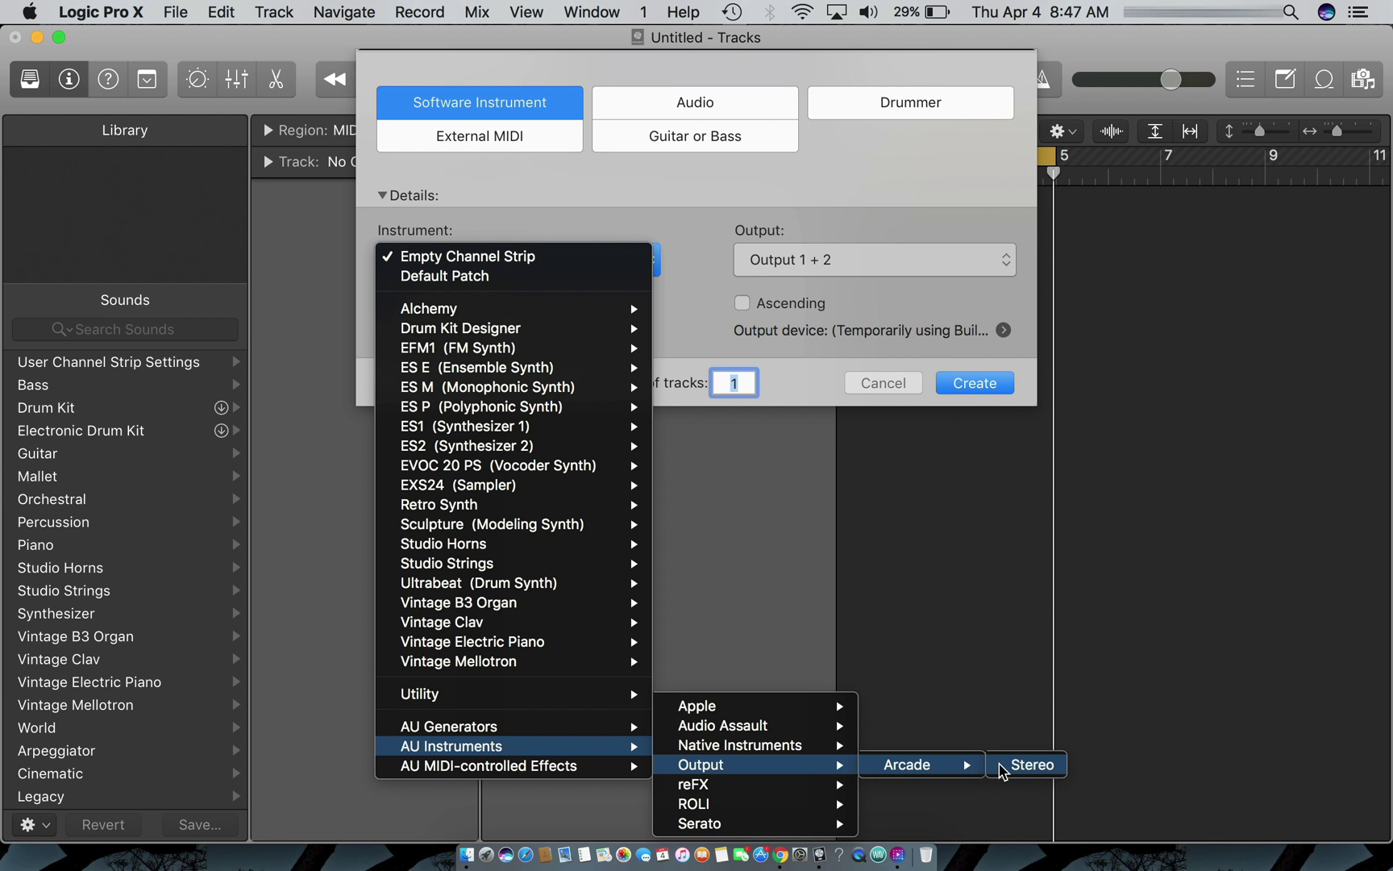
left_click(1002, 770)
left_click(990, 388)
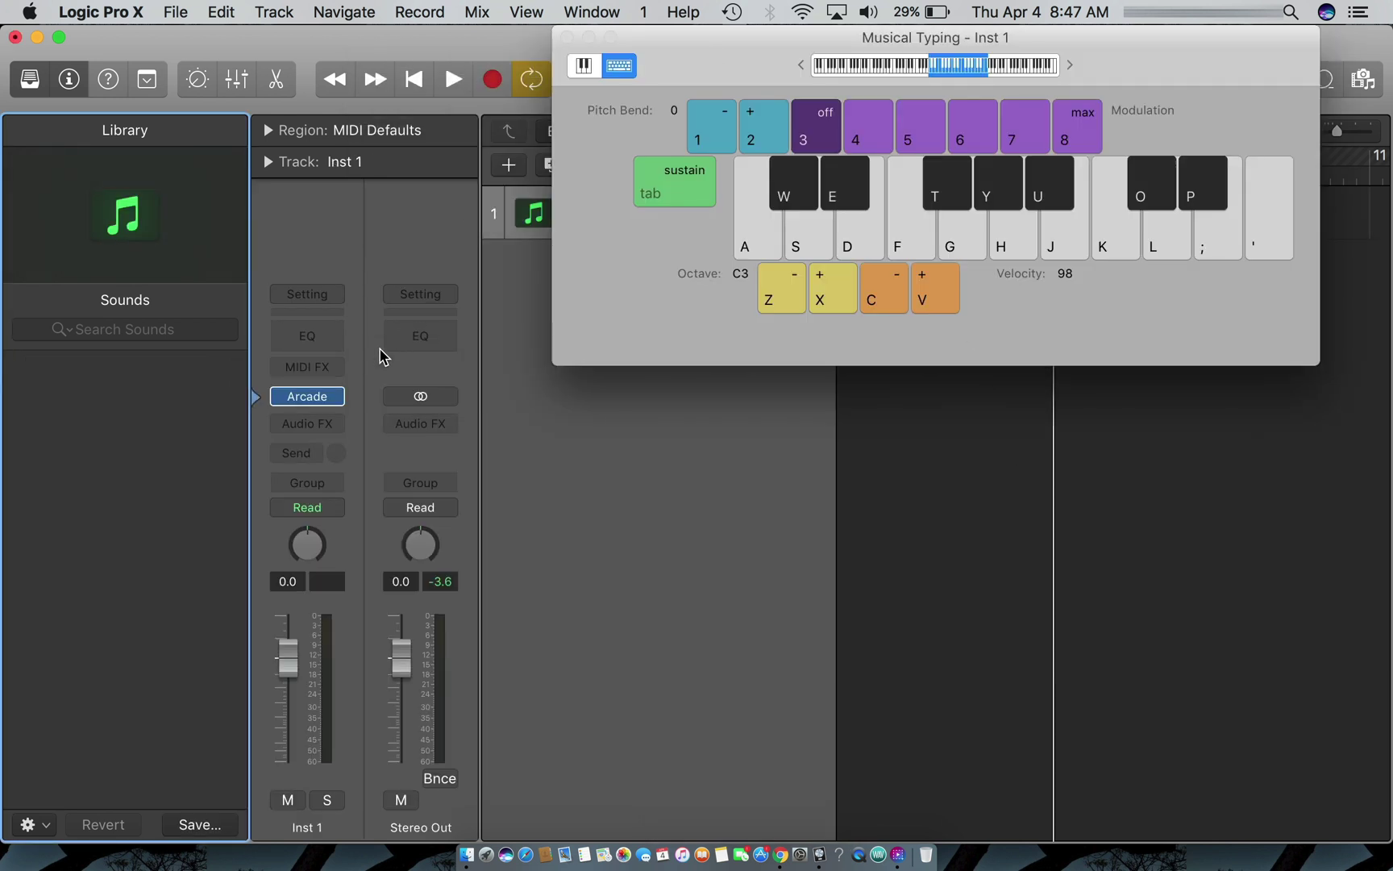
Open the Arcade plug-in window from the Inst 1 channel strip and scroll through its Browse feed
mouse_move(312, 398)
left_click(311, 395)
mouse_move(385, 621)
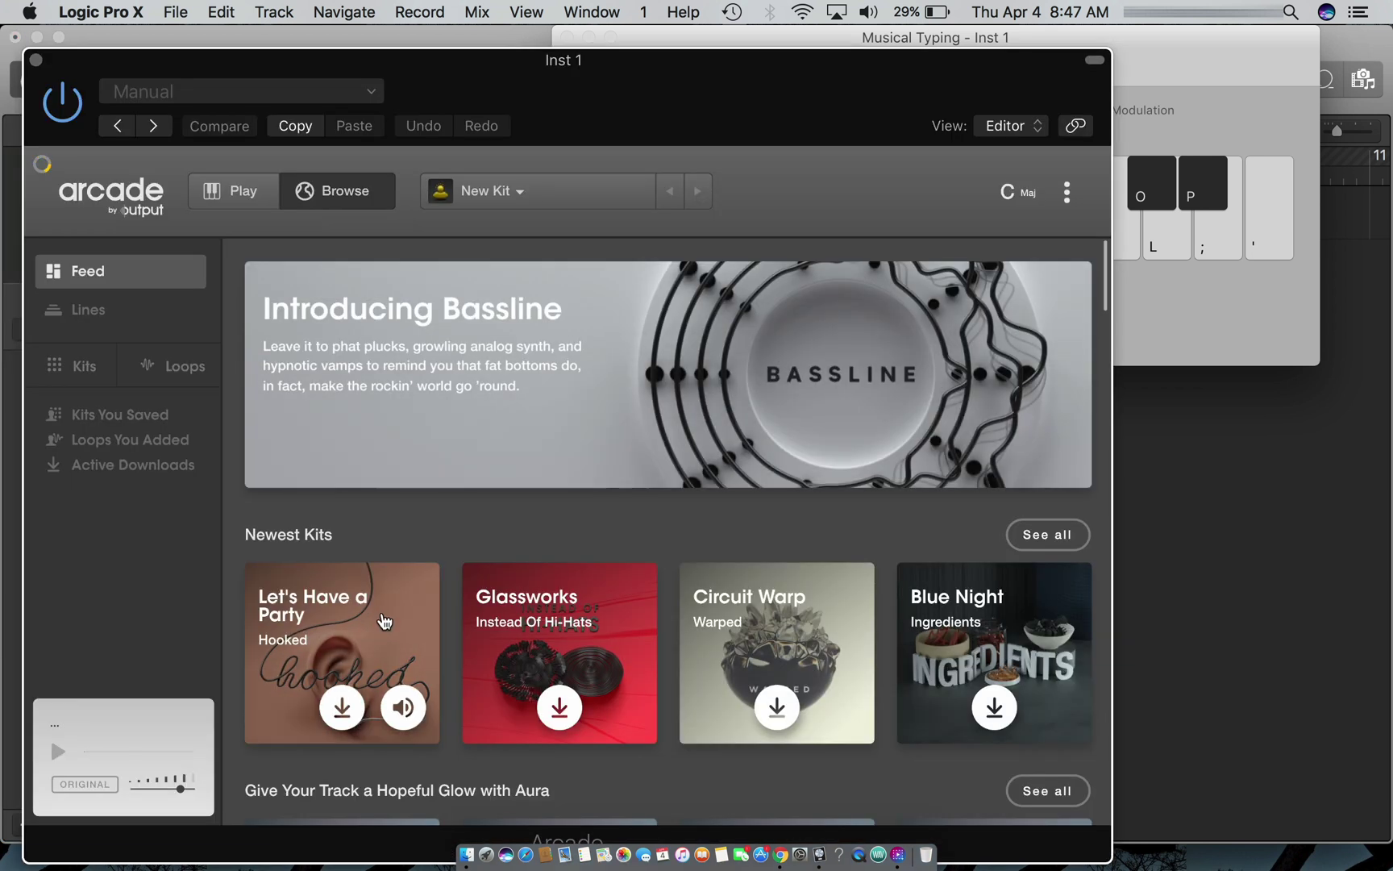
scroll(385, 621, "down", 3)
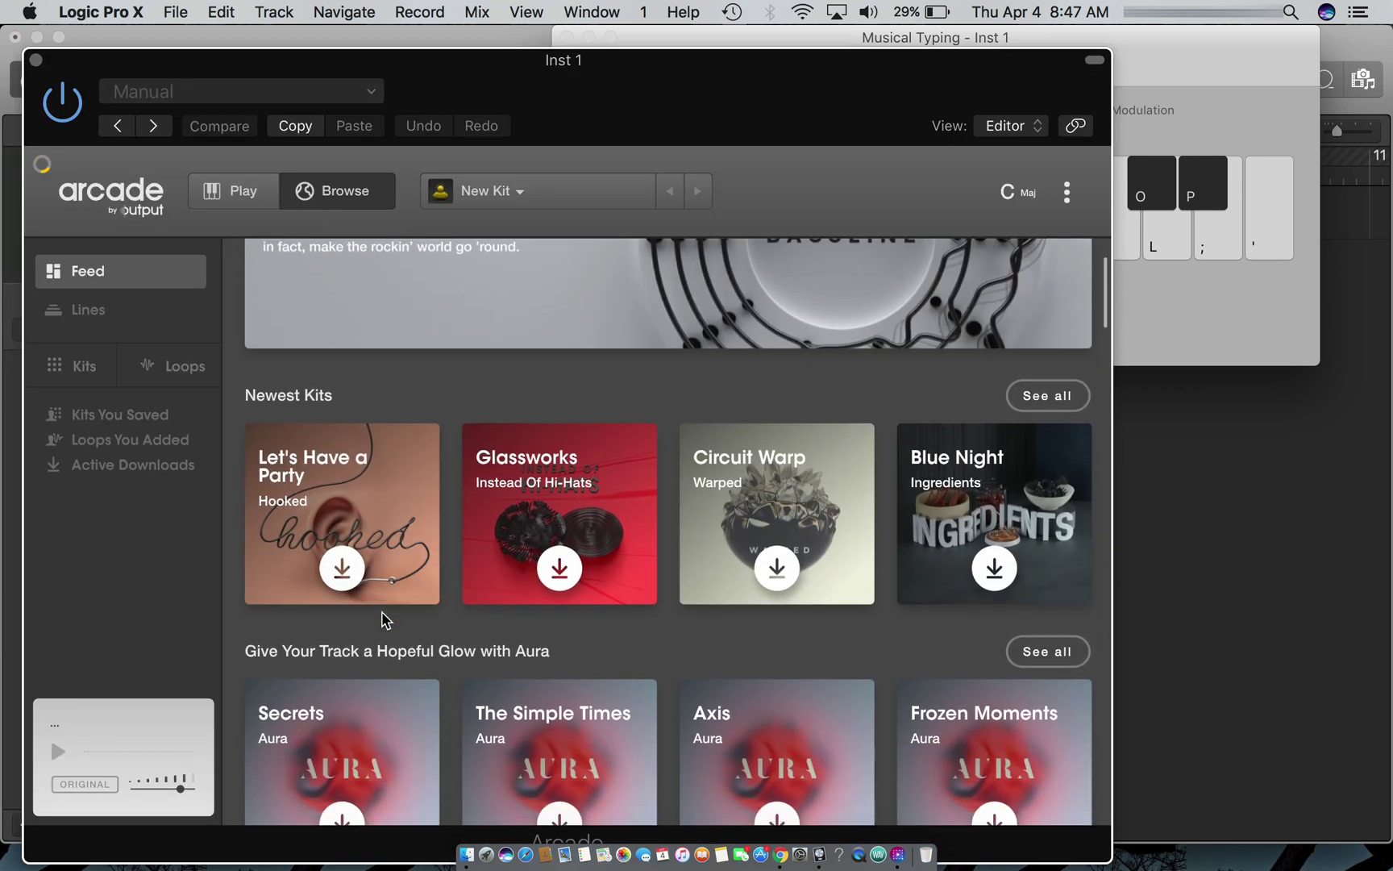
scroll(466, 639, "down", 3)
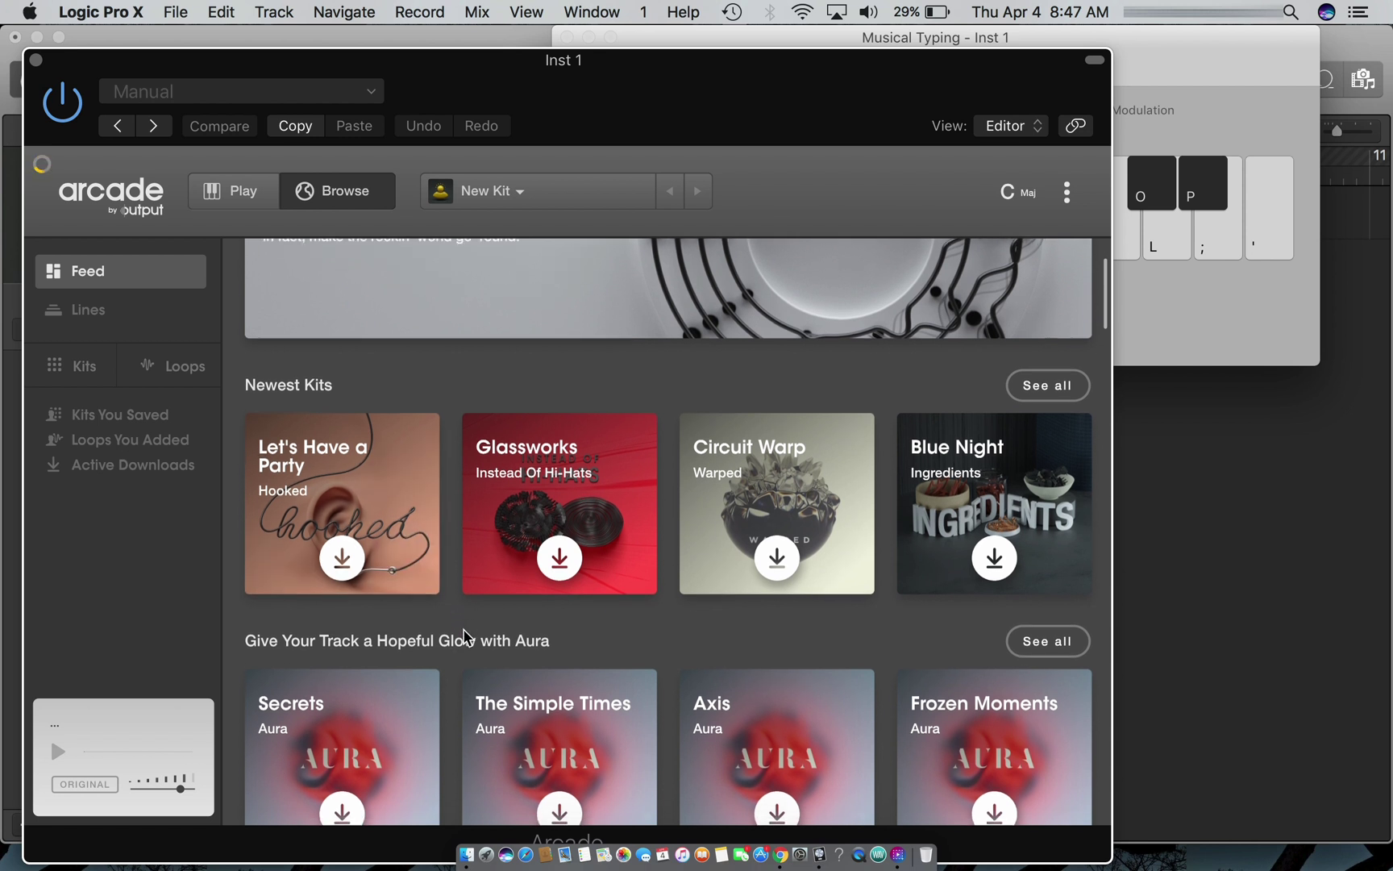
scroll(465, 639, "down", 5)
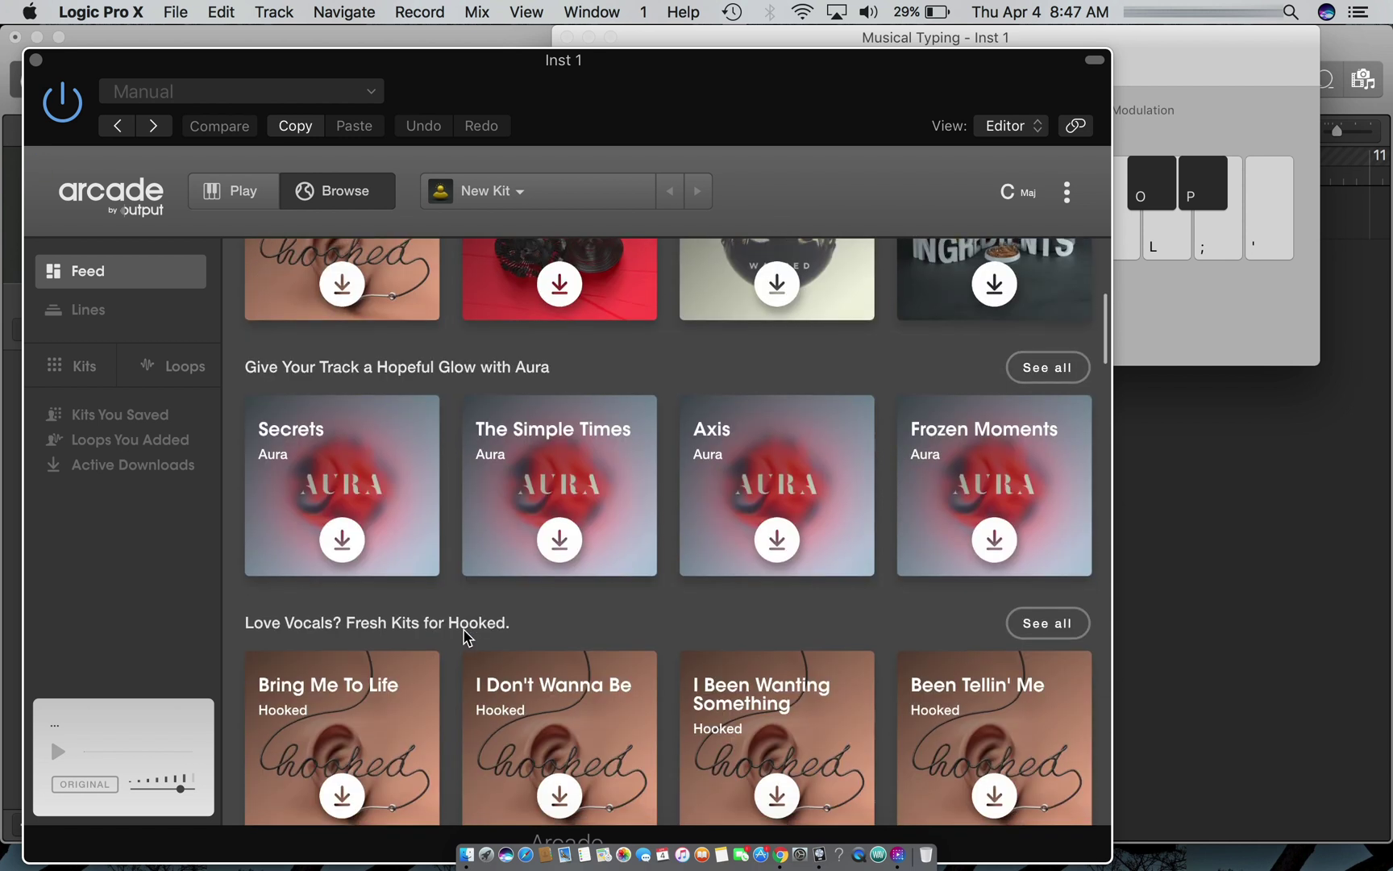
scroll(466, 639, "down", 15)
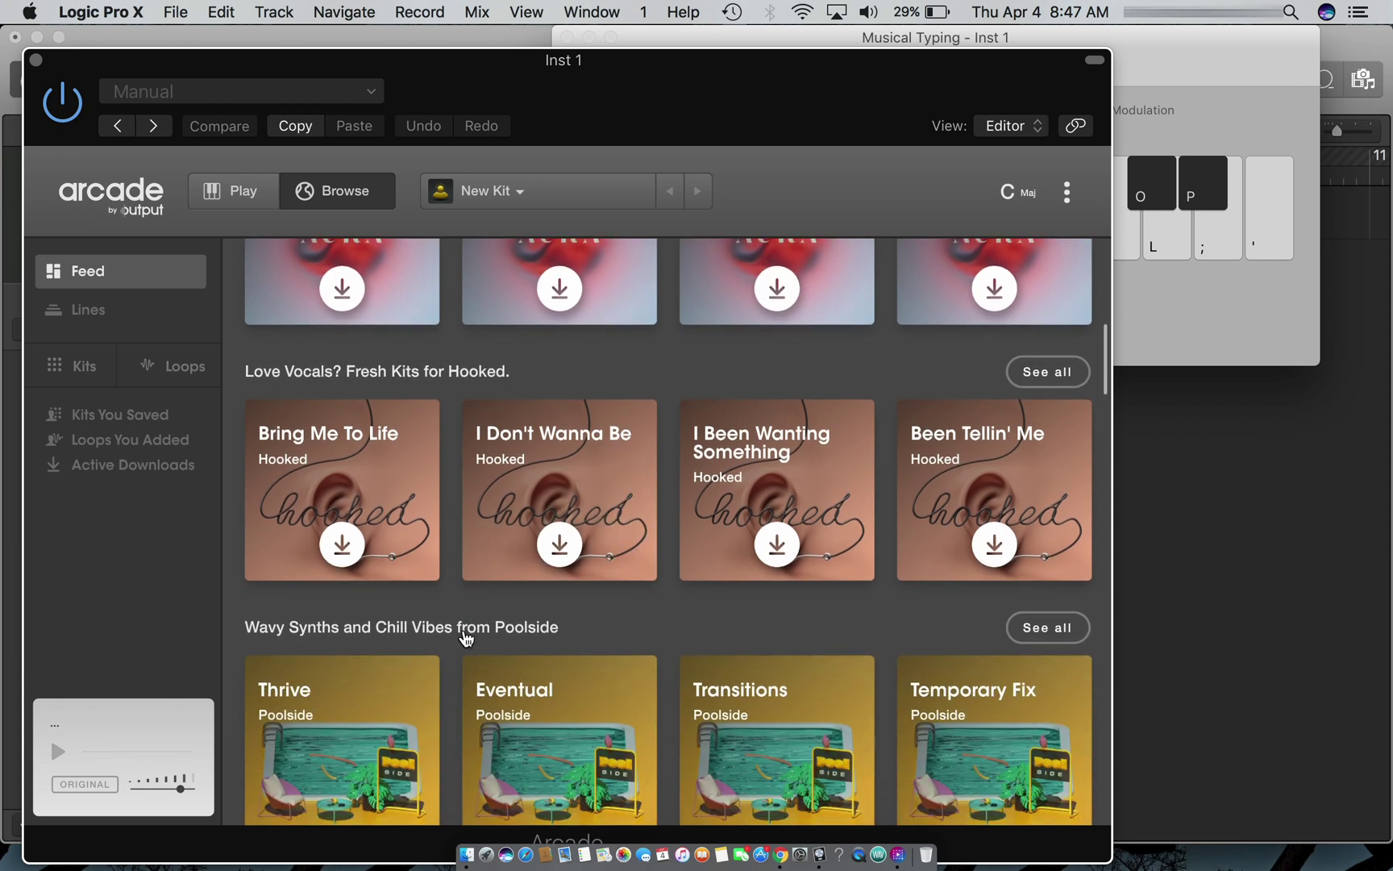
scroll(466, 638, "down", 1)
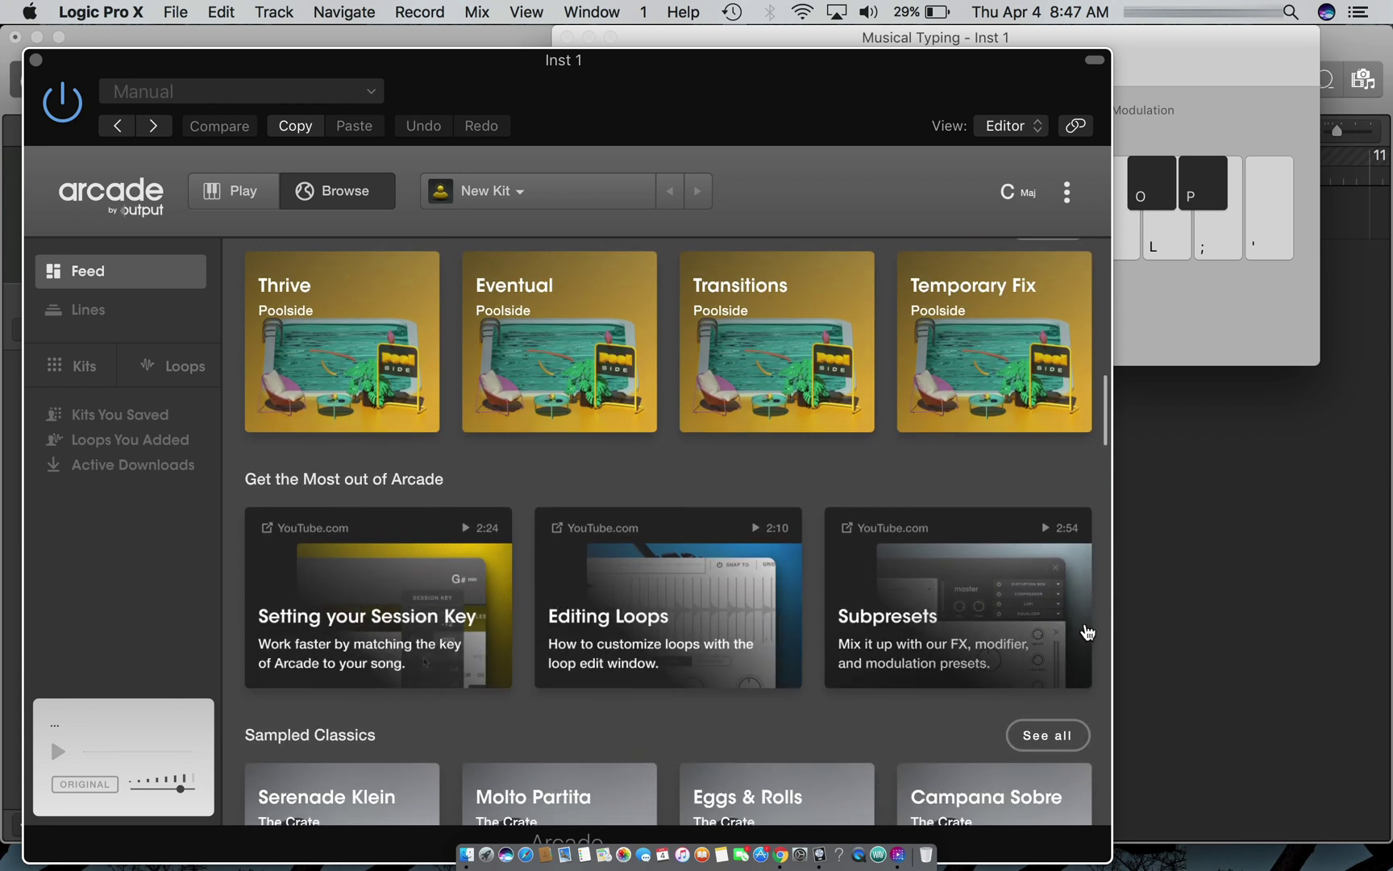
scroll(844, 611, "down", 6)
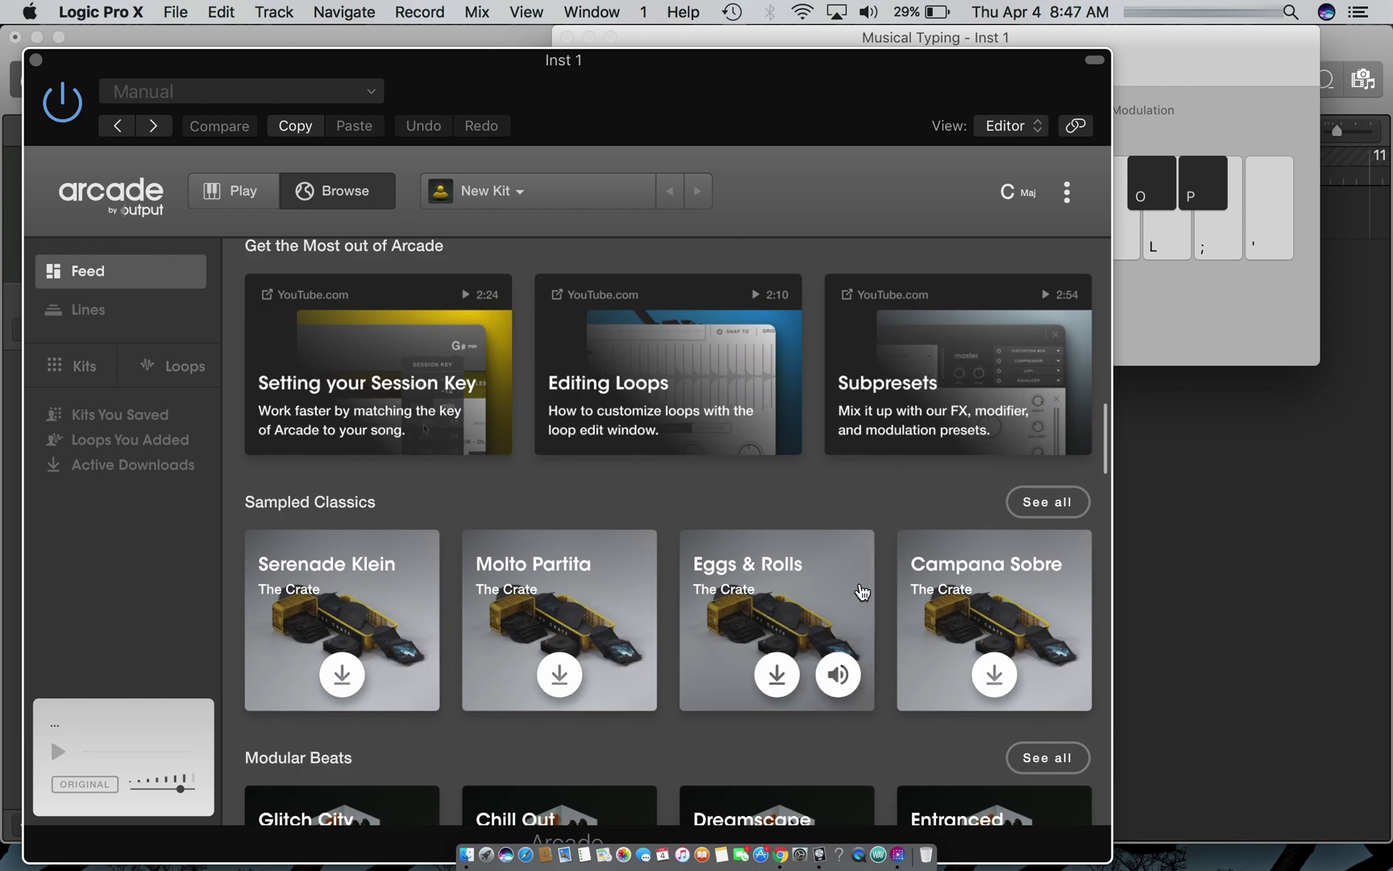
scroll(758, 584, "down", 4)
scroll(757, 585, "down", 6)
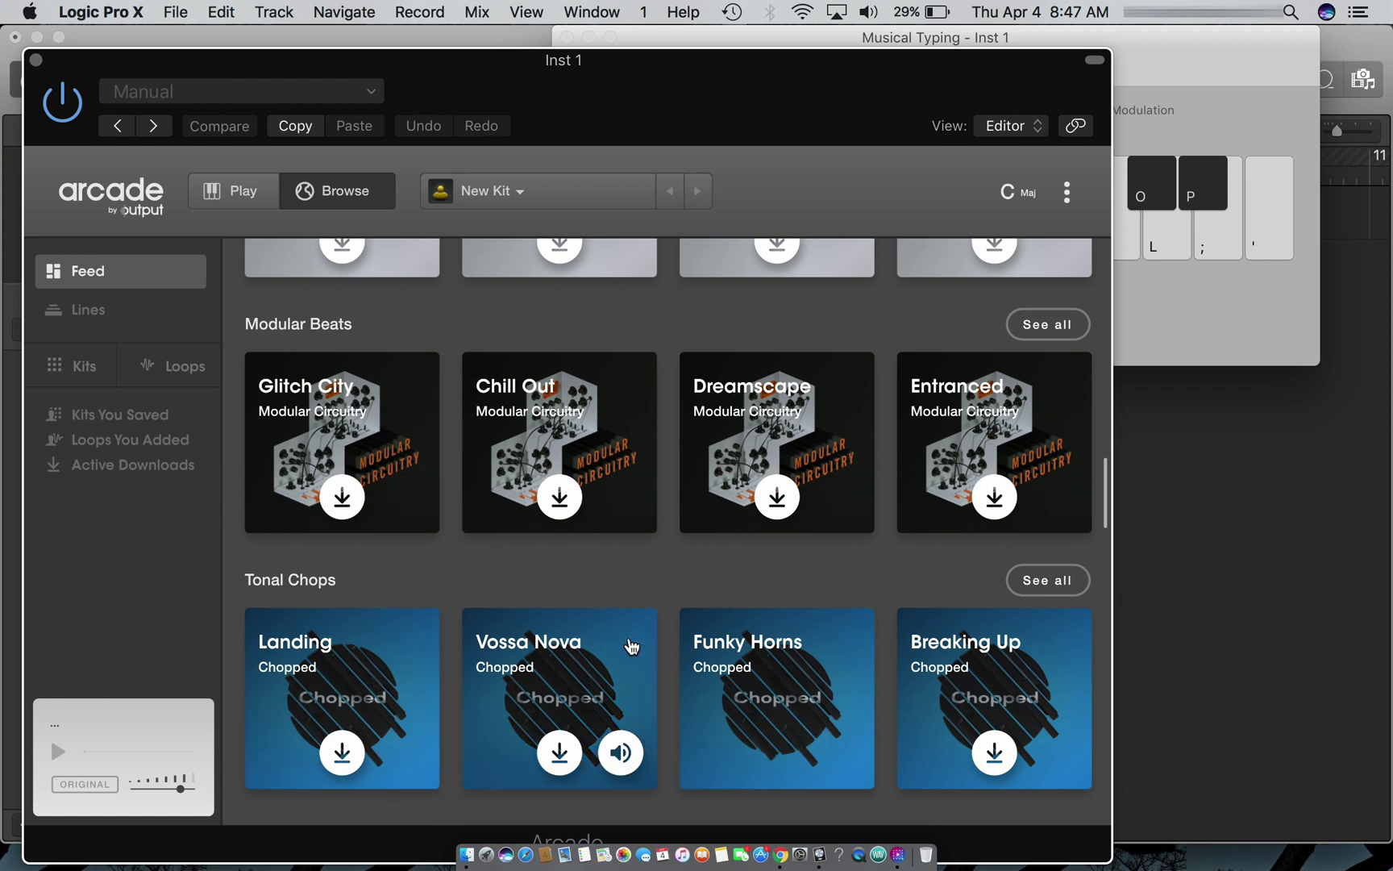
scroll(628, 647, "down", 7)
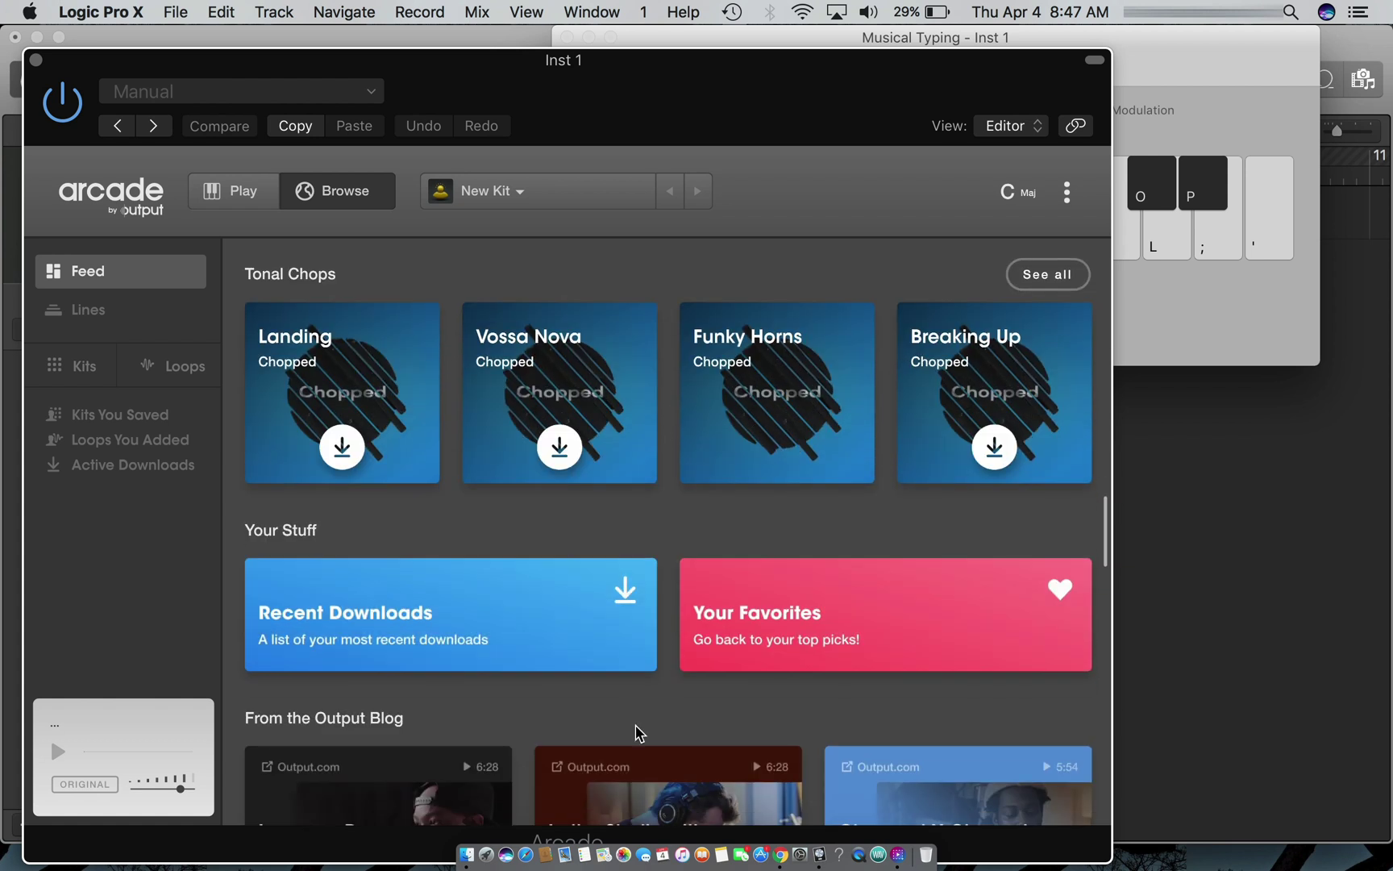
scroll(638, 733, "down", 5)
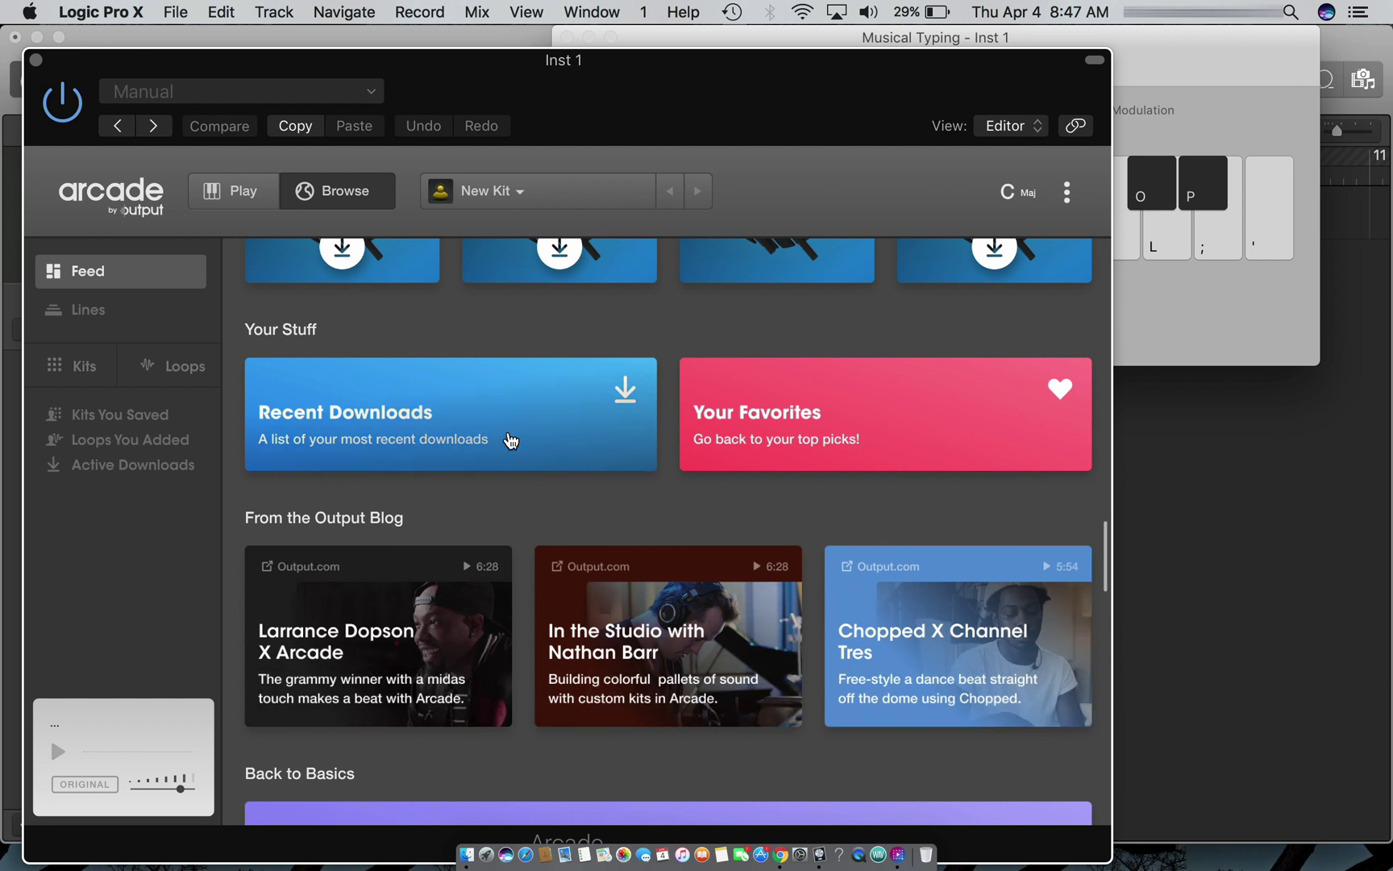
scroll(509, 439, "up", 3)
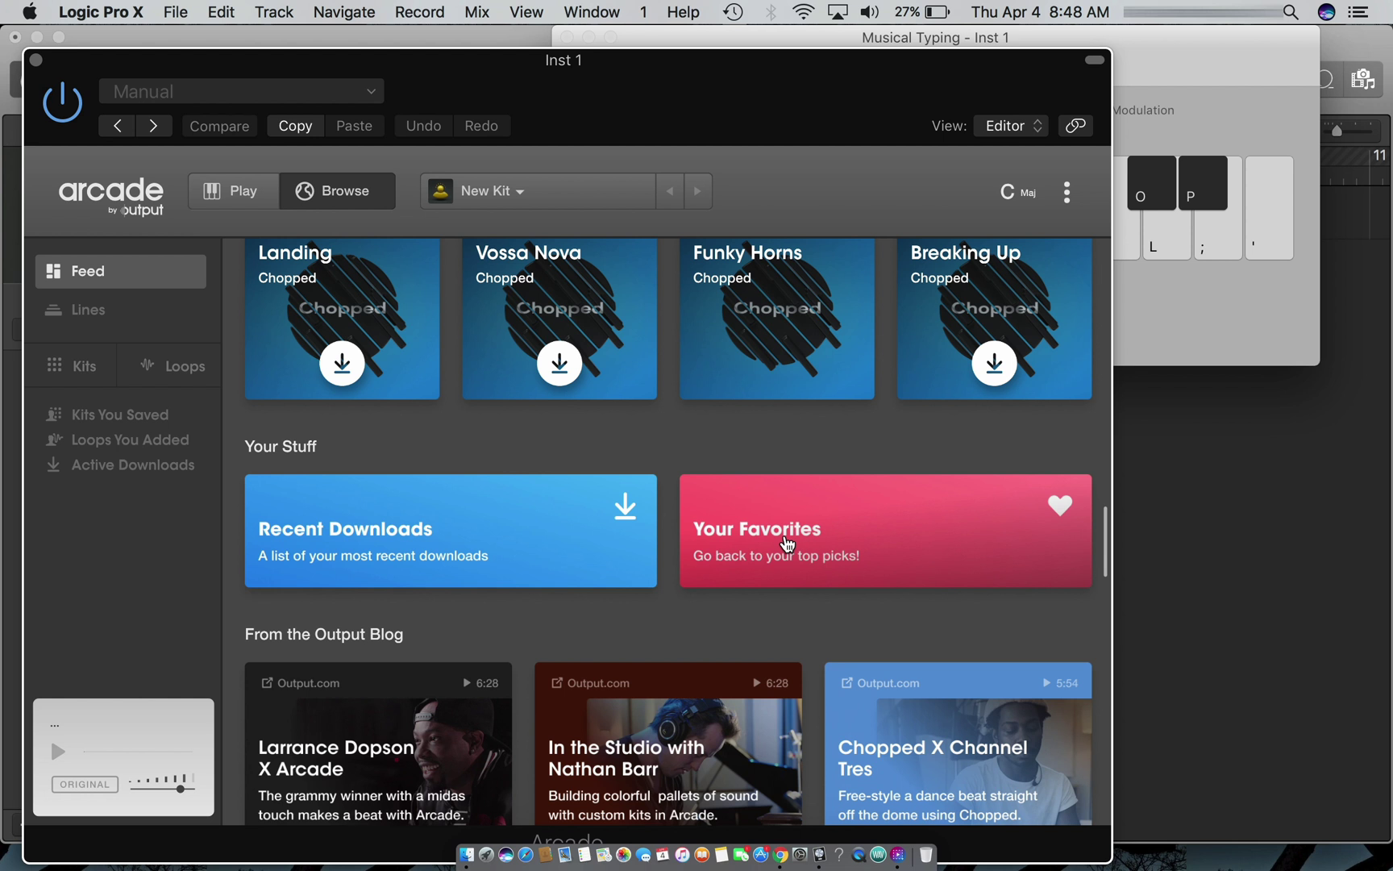
scroll(541, 601, "down", 5)
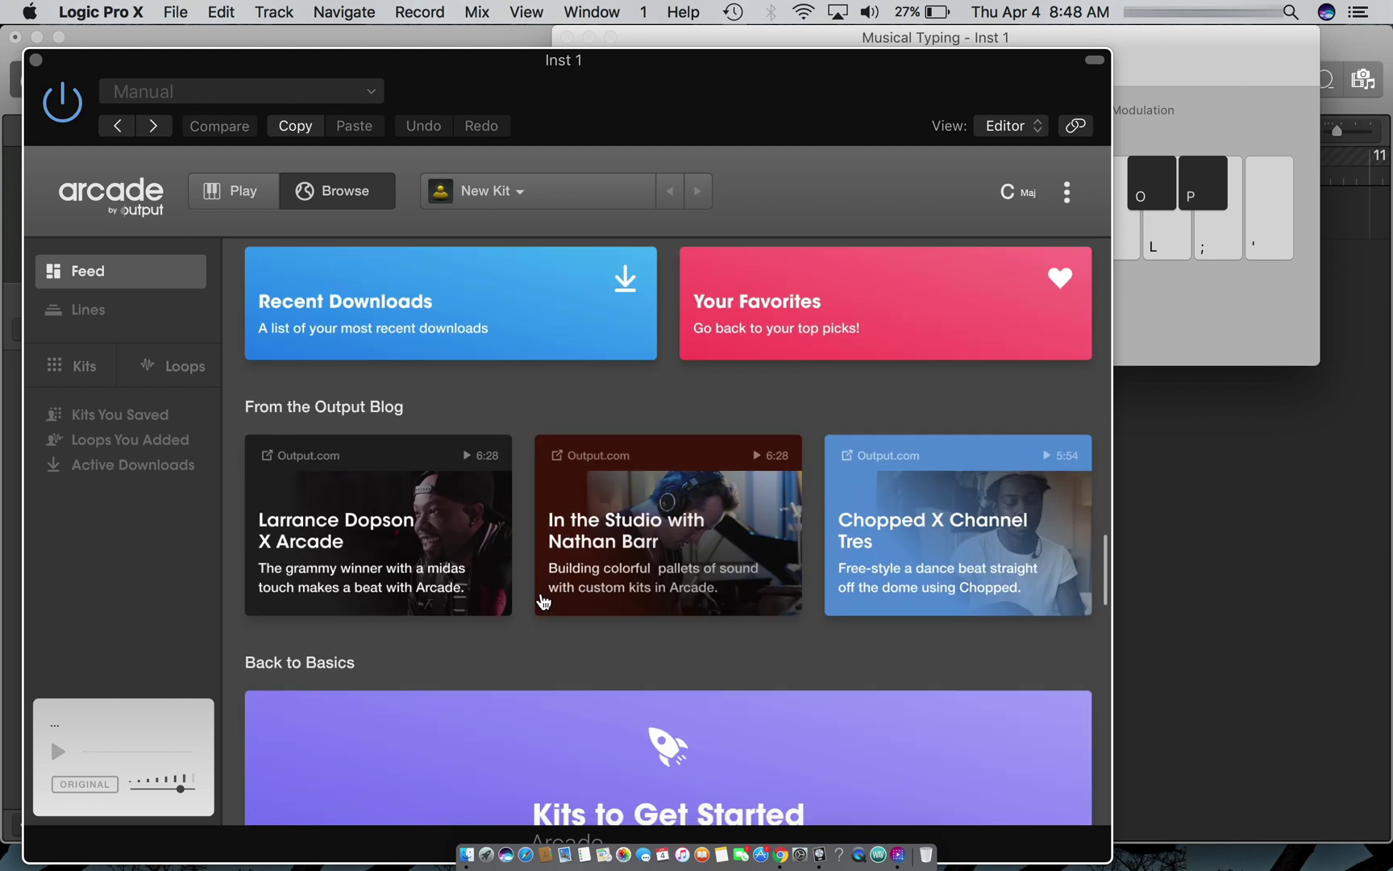
scroll(541, 601, "down", 1)
scroll(542, 601, "down", 5)
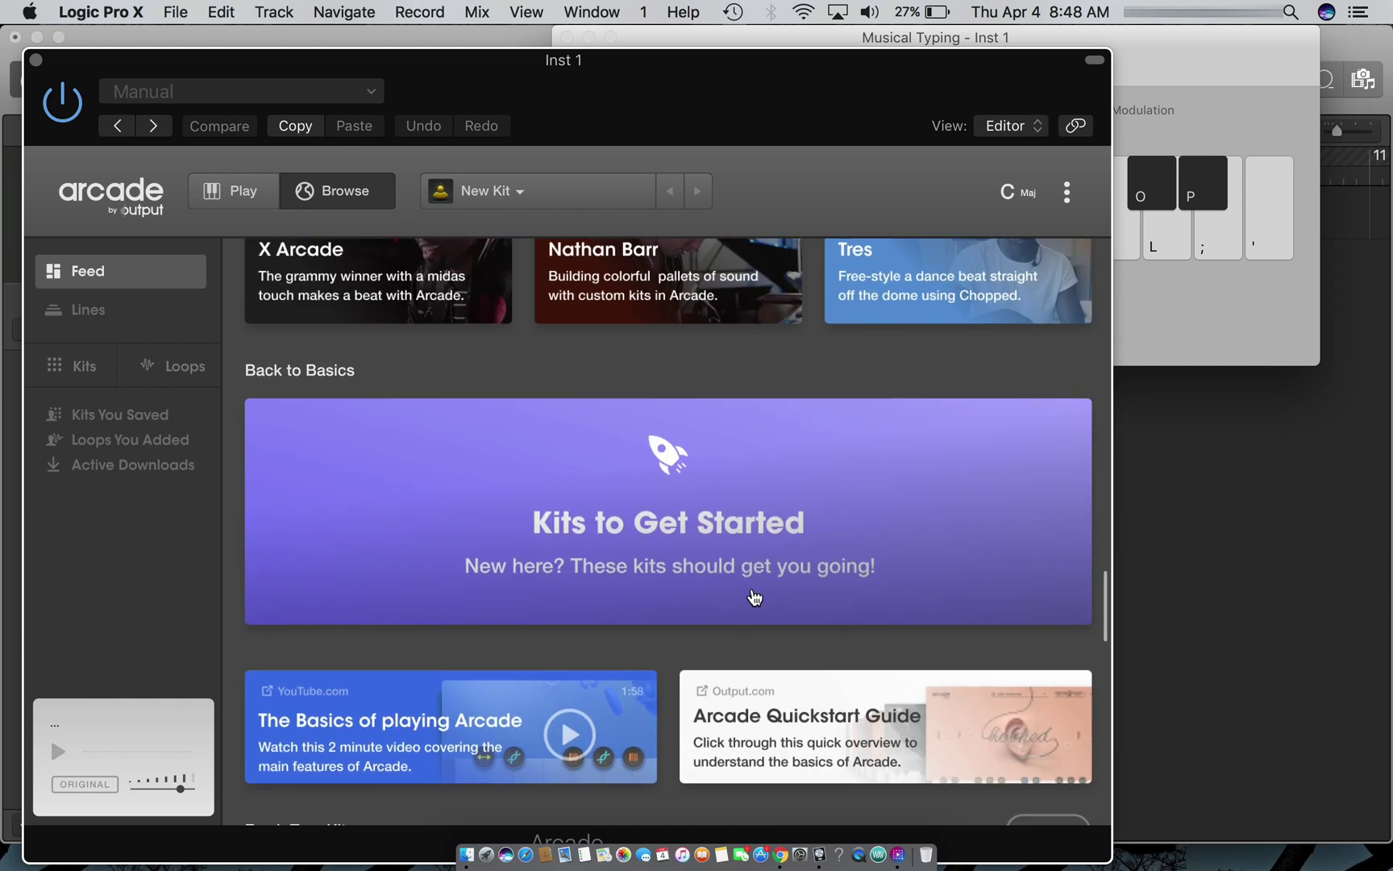
scroll(675, 622, "down", 3)
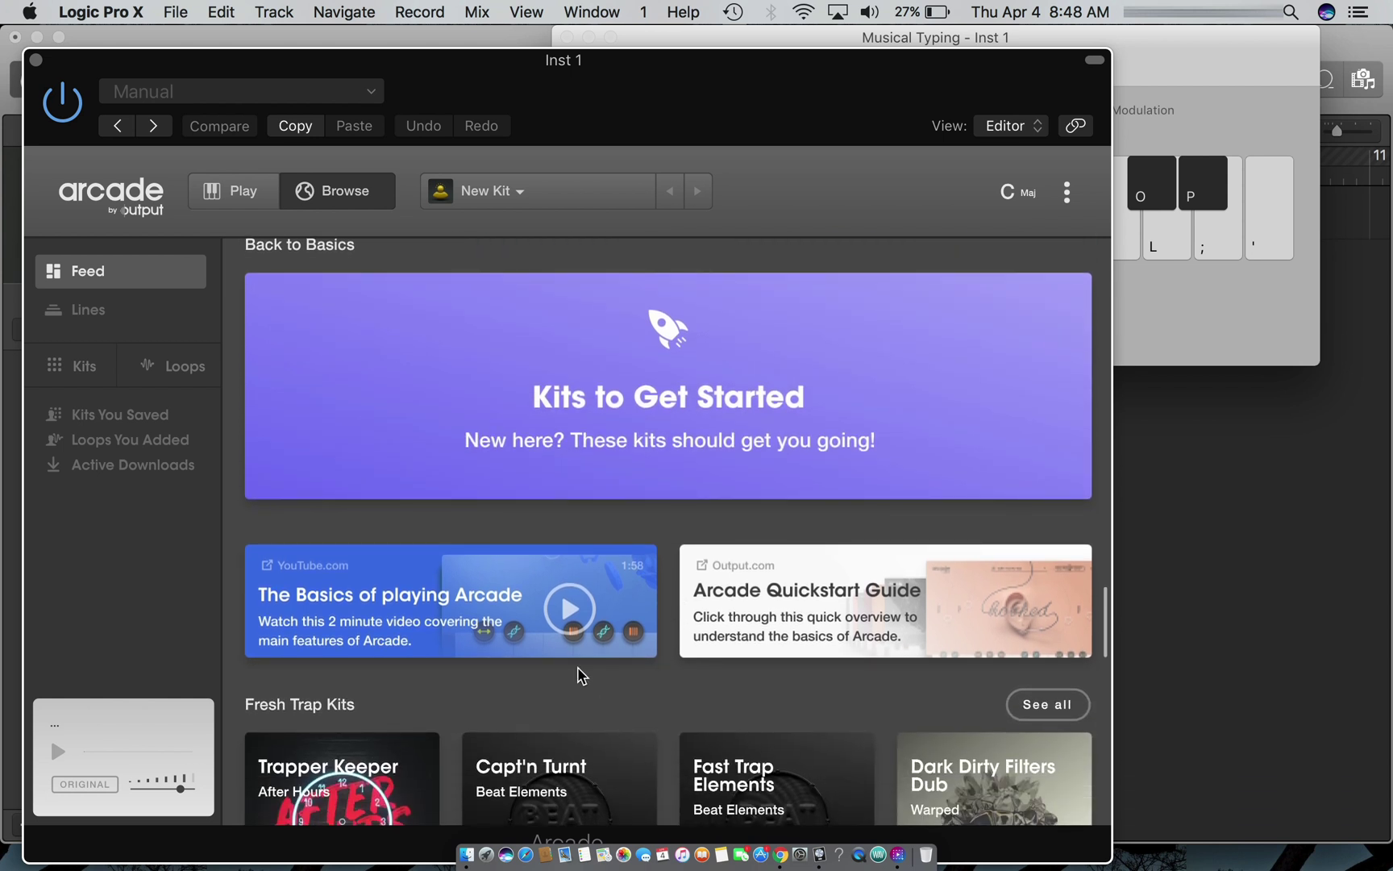
scroll(504, 681, "down", 4)
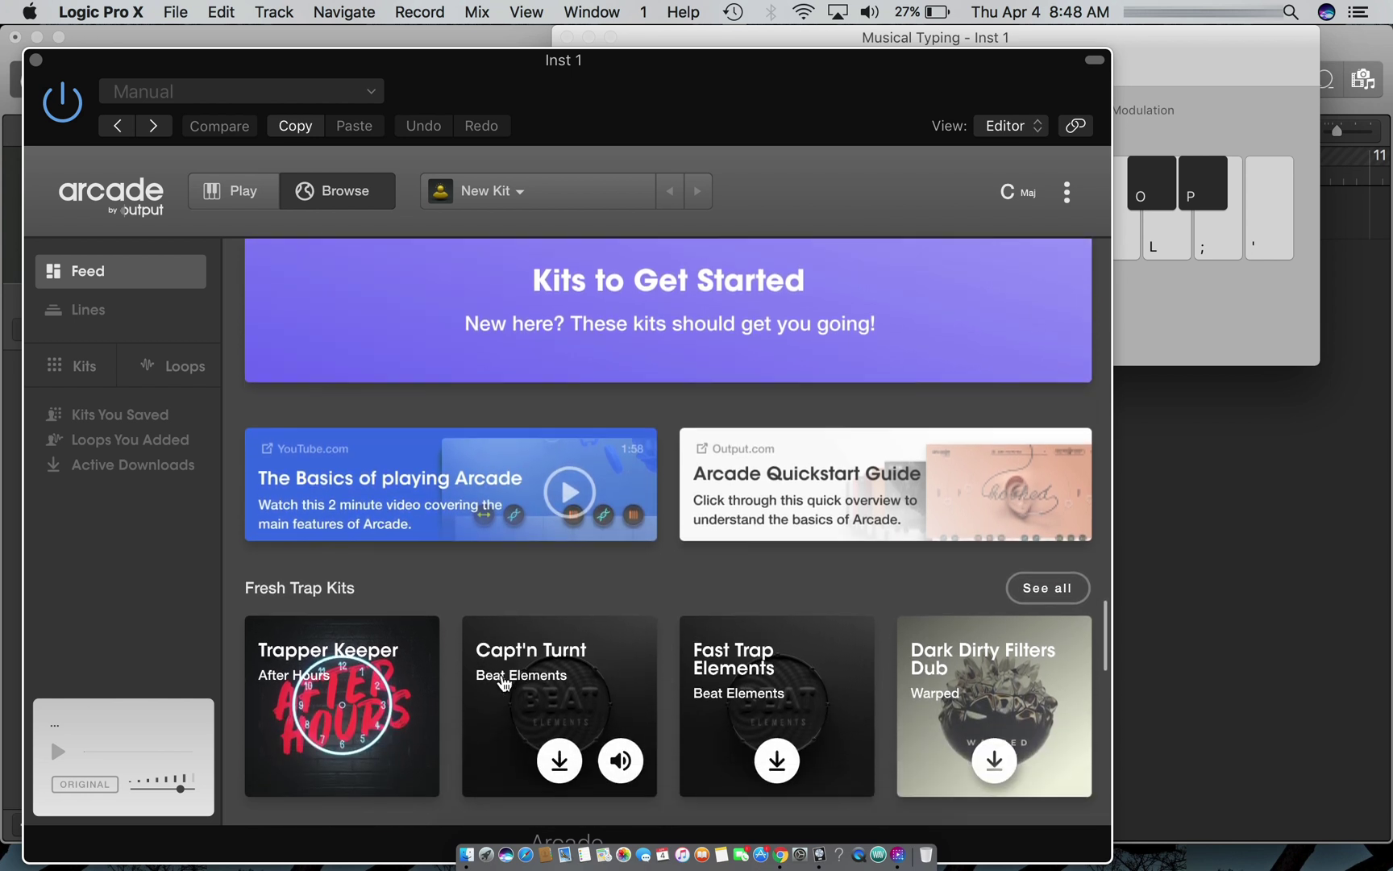
scroll(544, 710, "down", 5)
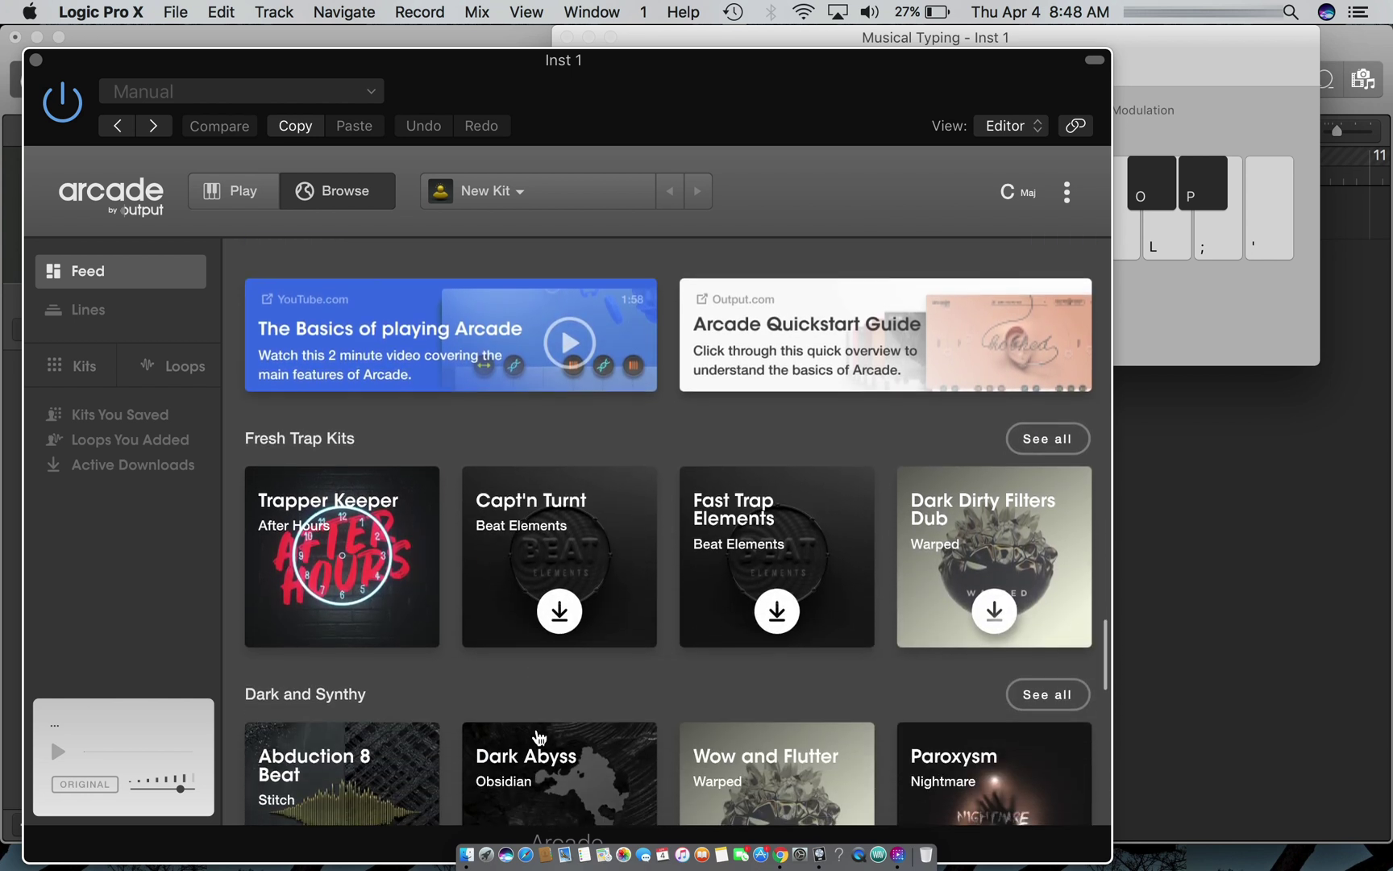
scroll(539, 735, "down", 12)
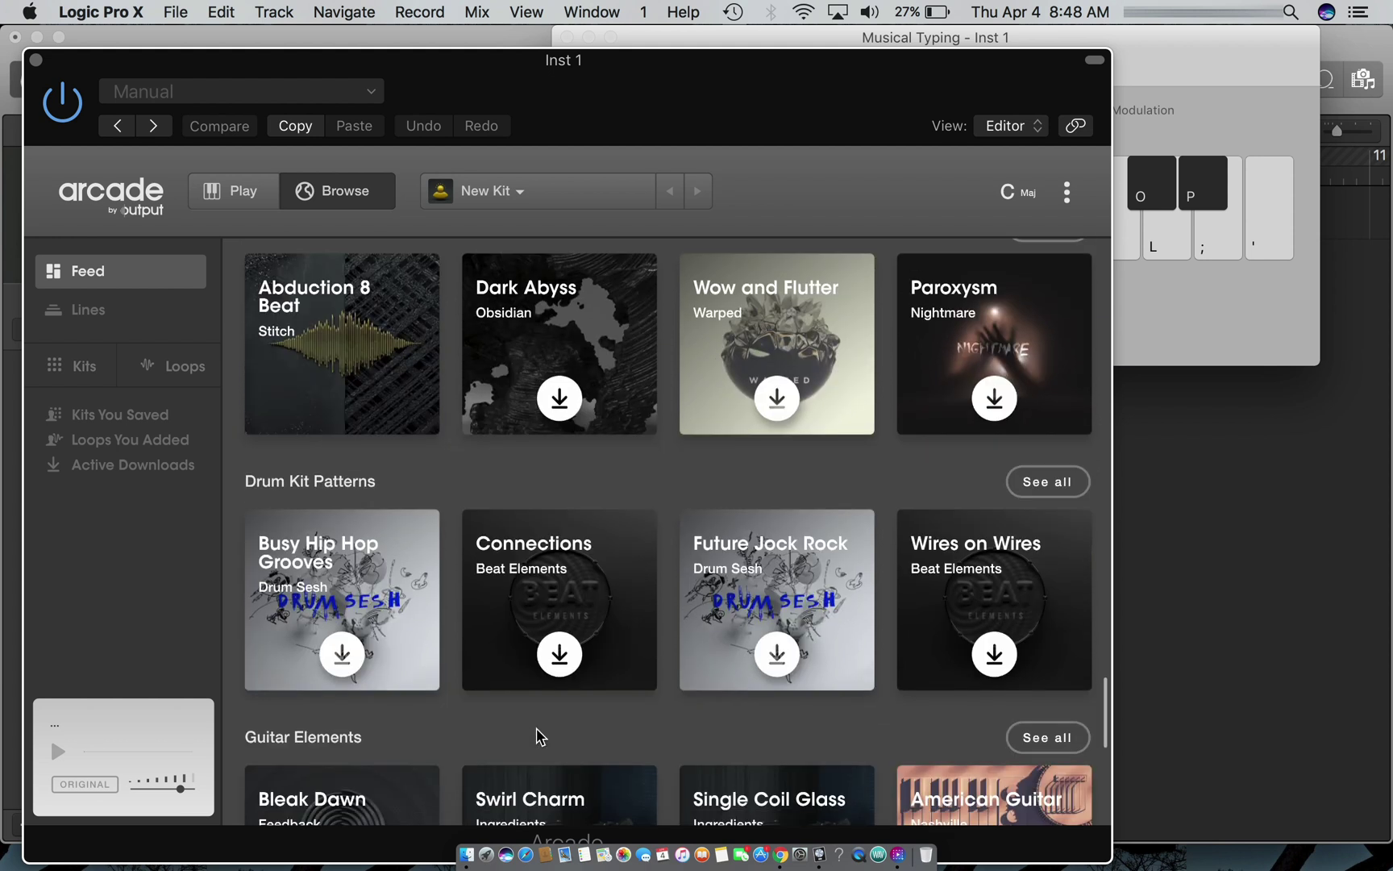
scroll(539, 735, "down", 3)
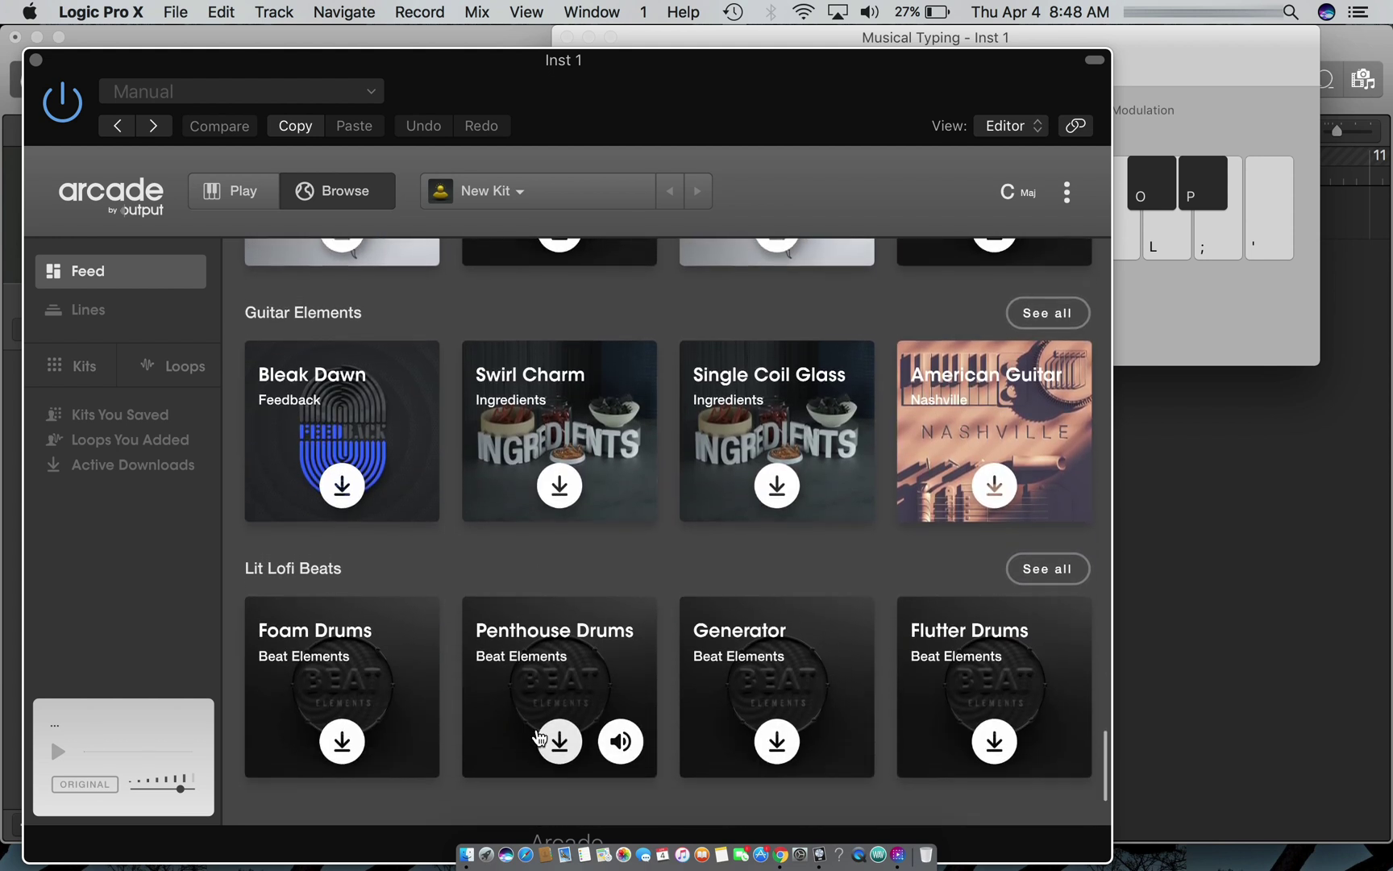
scroll(544, 742, "up", 2)
scroll(933, 491, "up", 3)
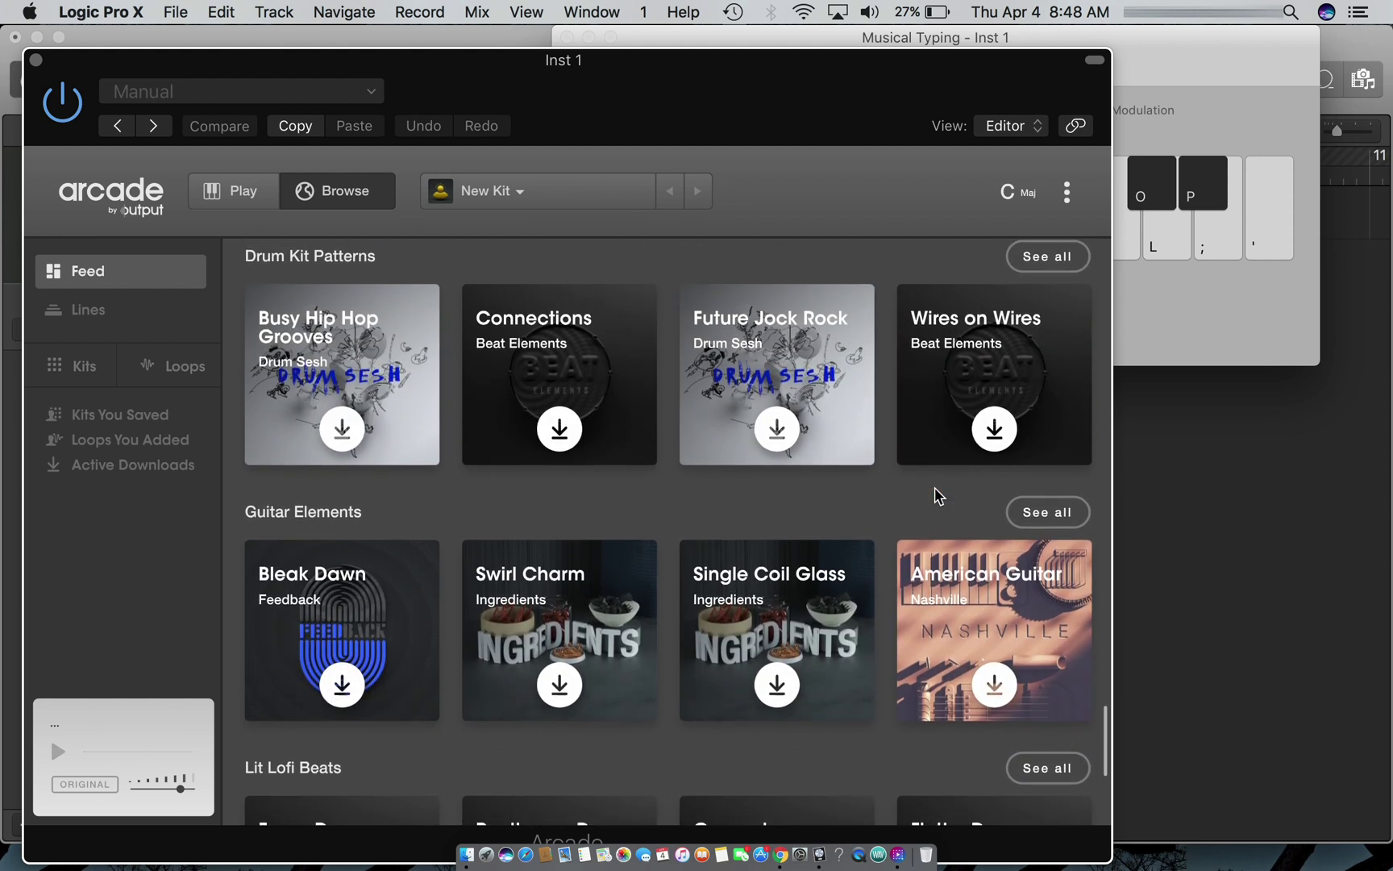
mouse_move(427, 433)
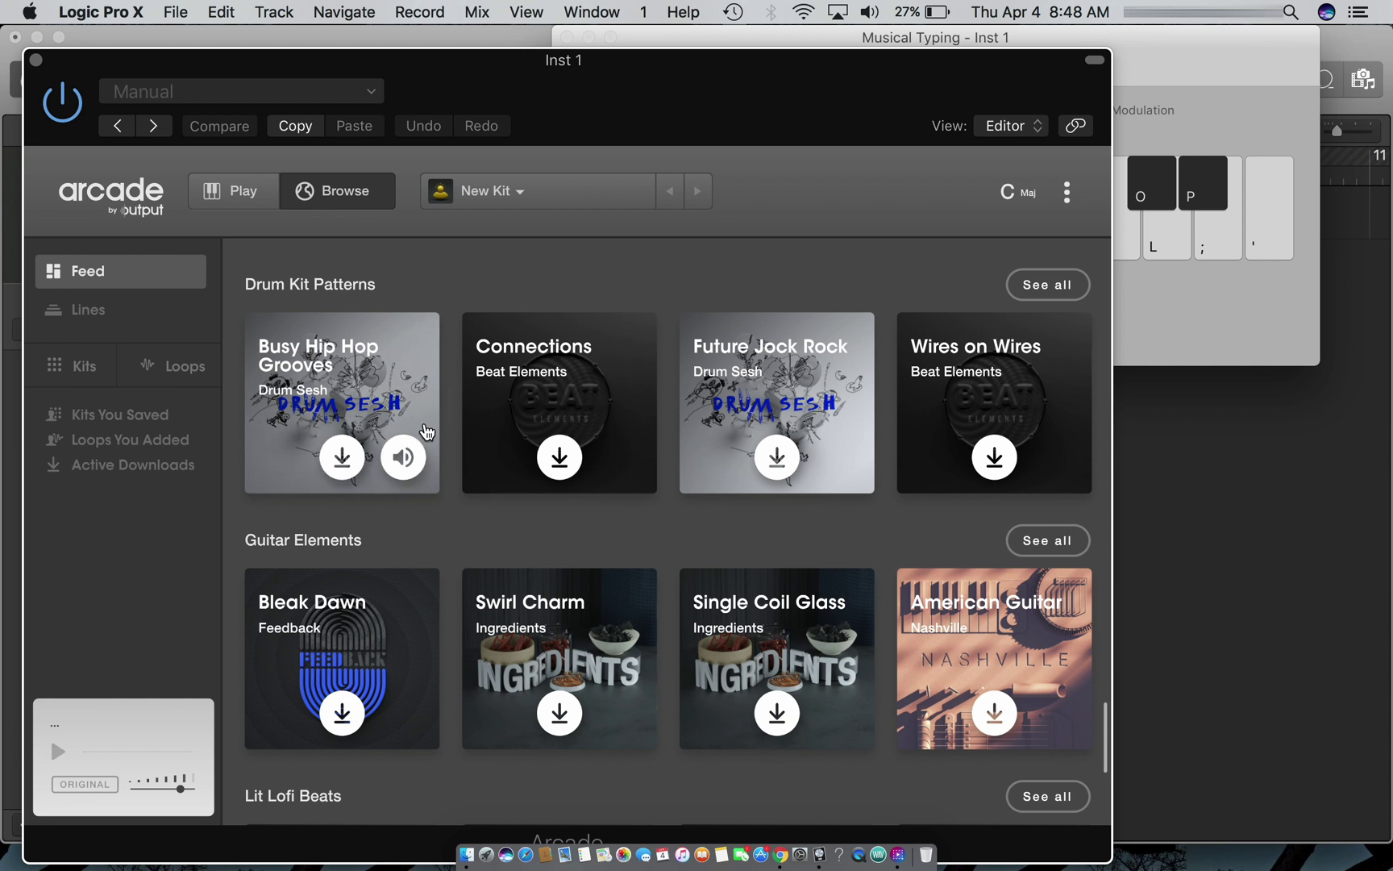
scroll(419, 359, "up", 8)
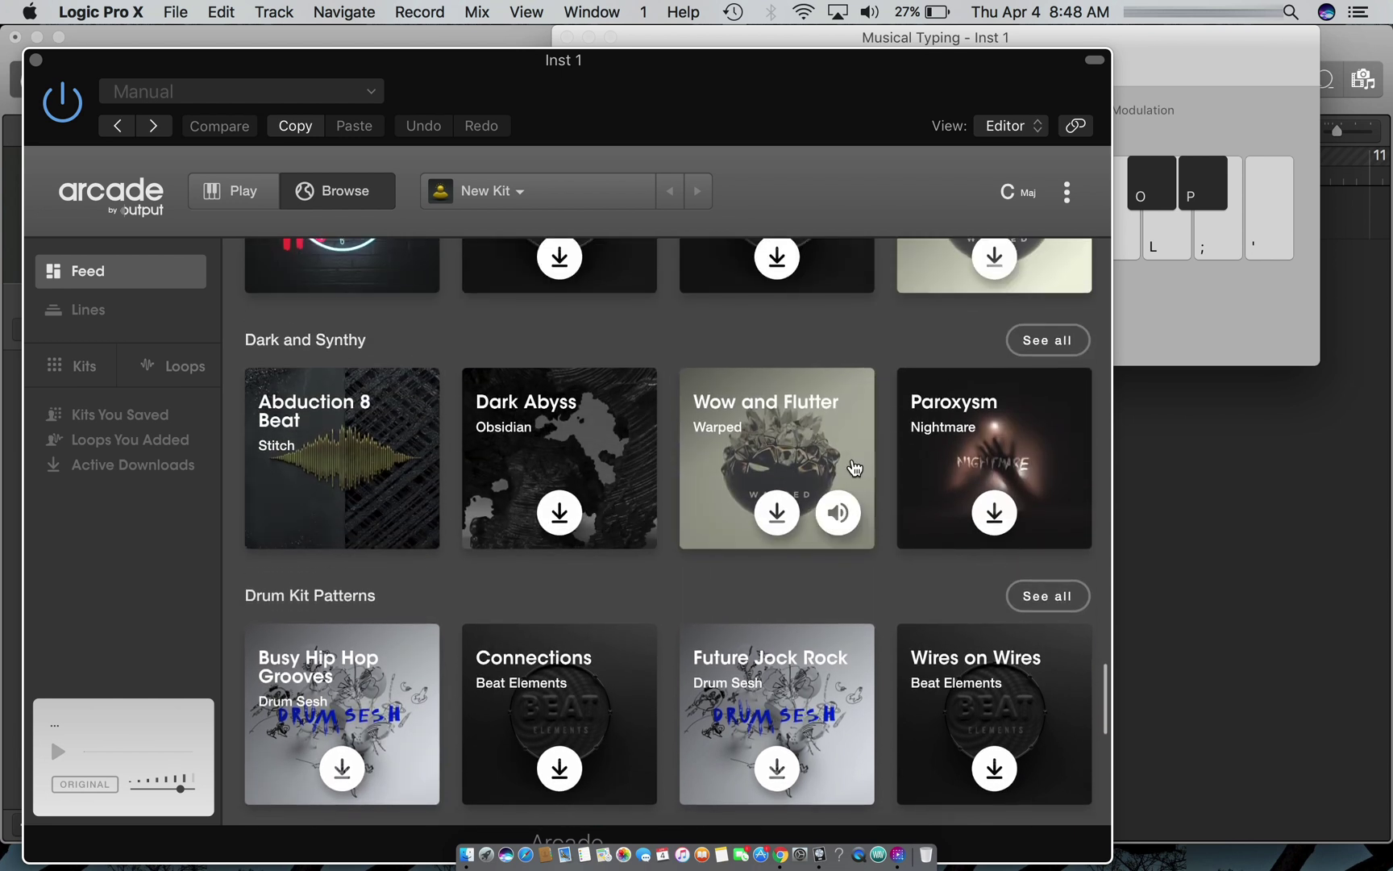
scroll(628, 413, "up", 5)
scroll(564, 403, "up", 2)
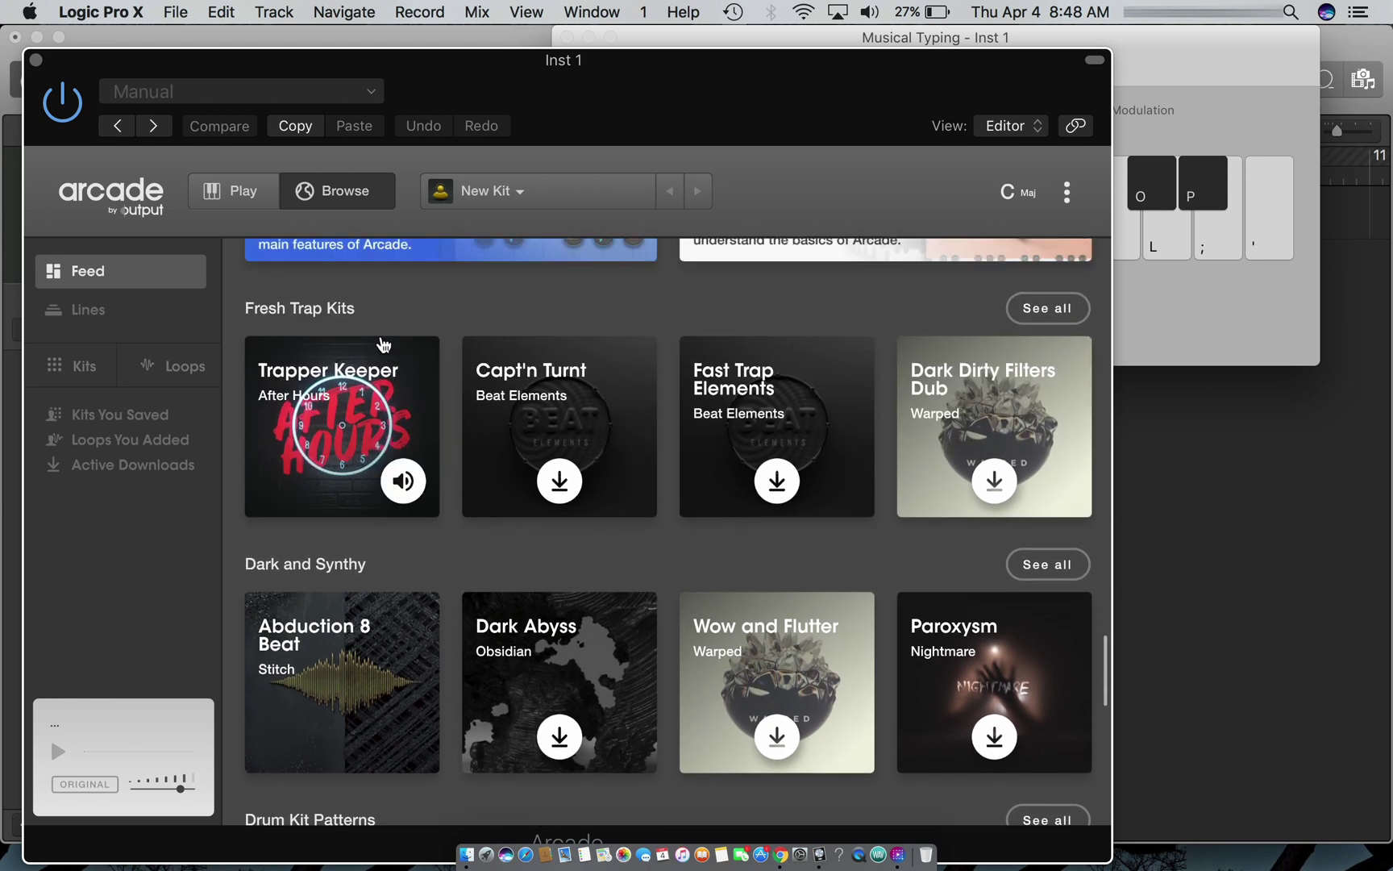
scroll(382, 345, "up", 4)
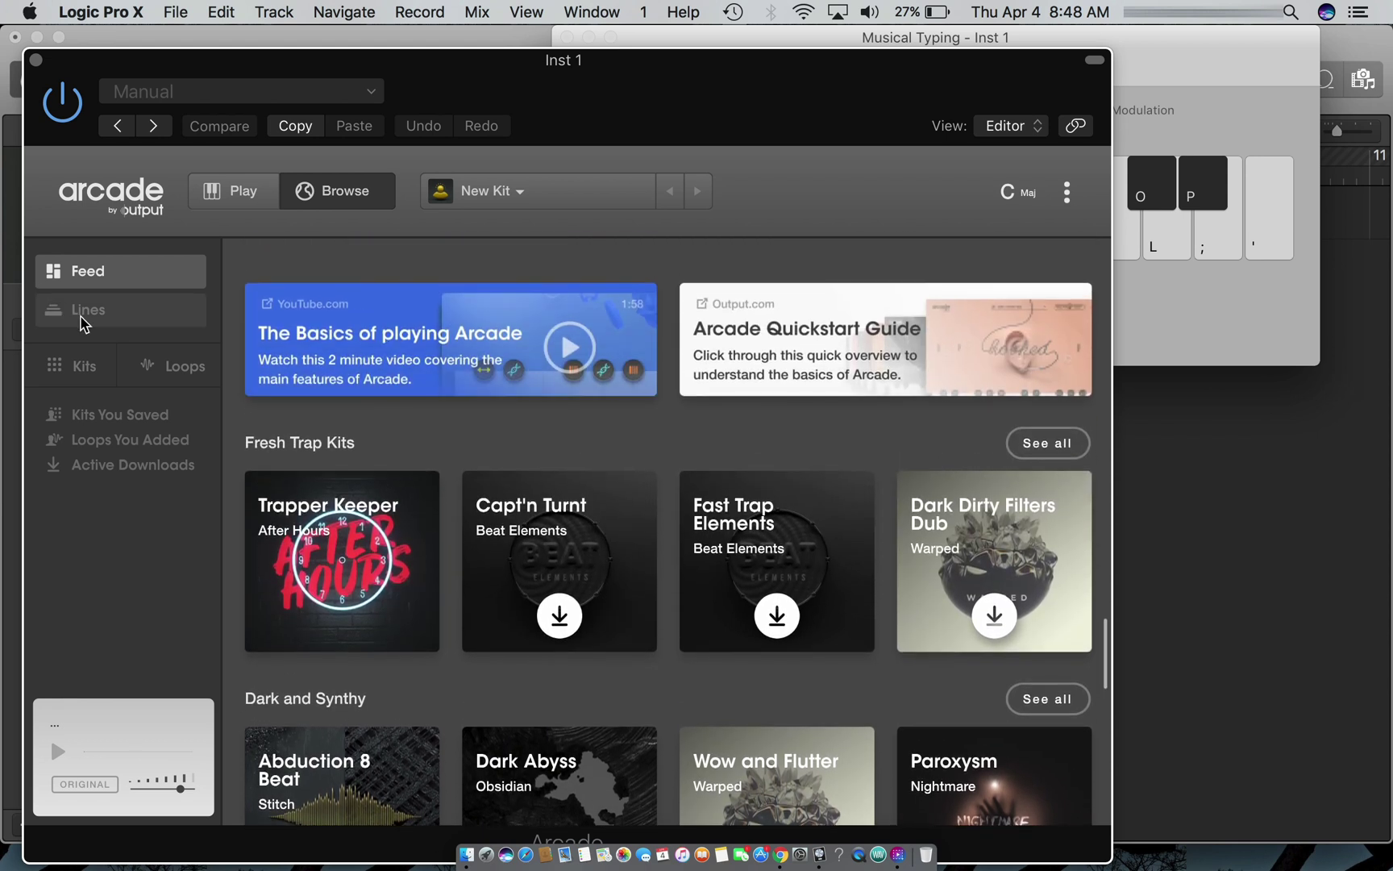
left_click(83, 317)
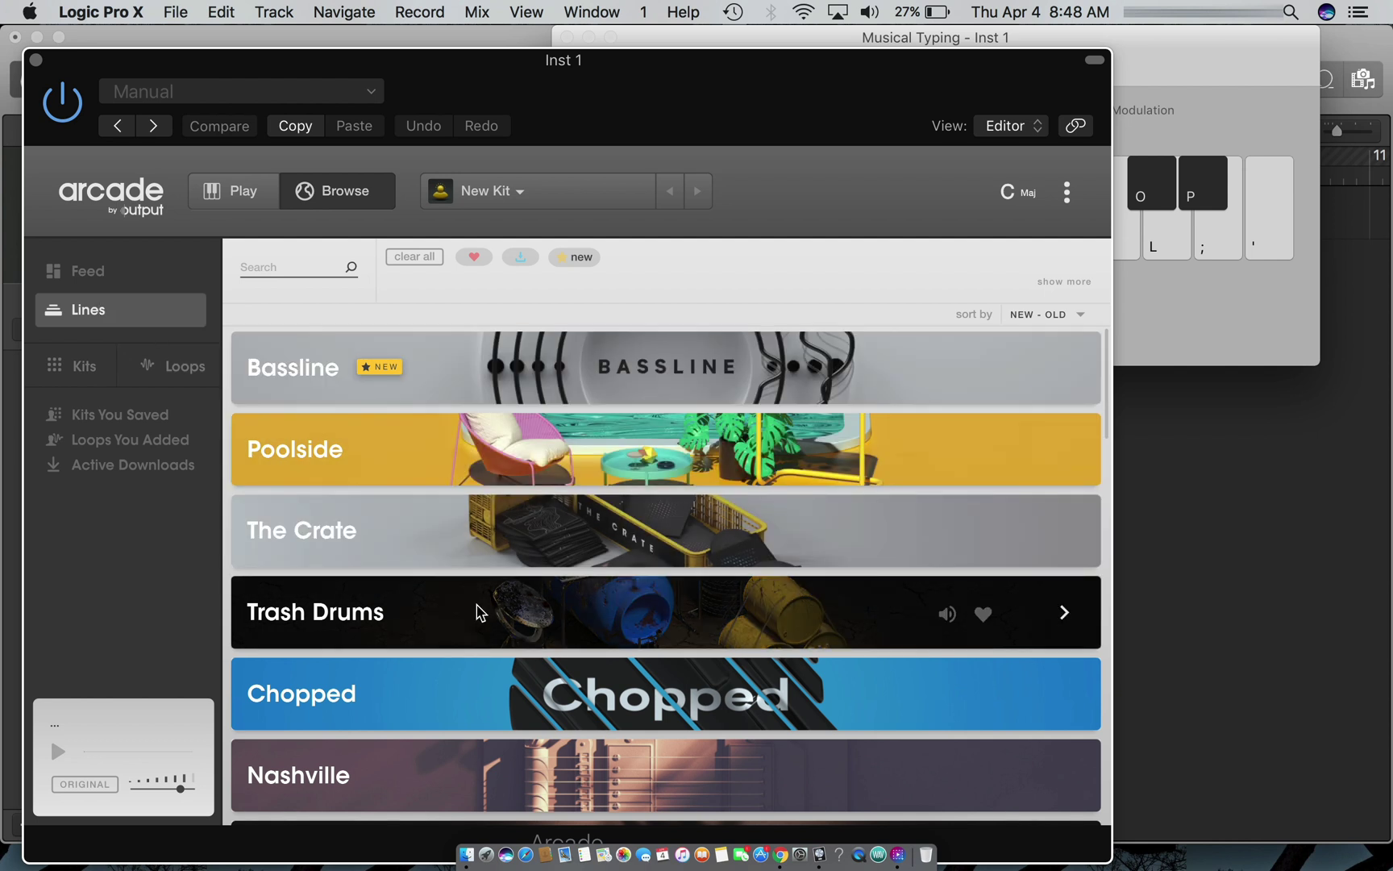
scroll(477, 611, "down", 10)
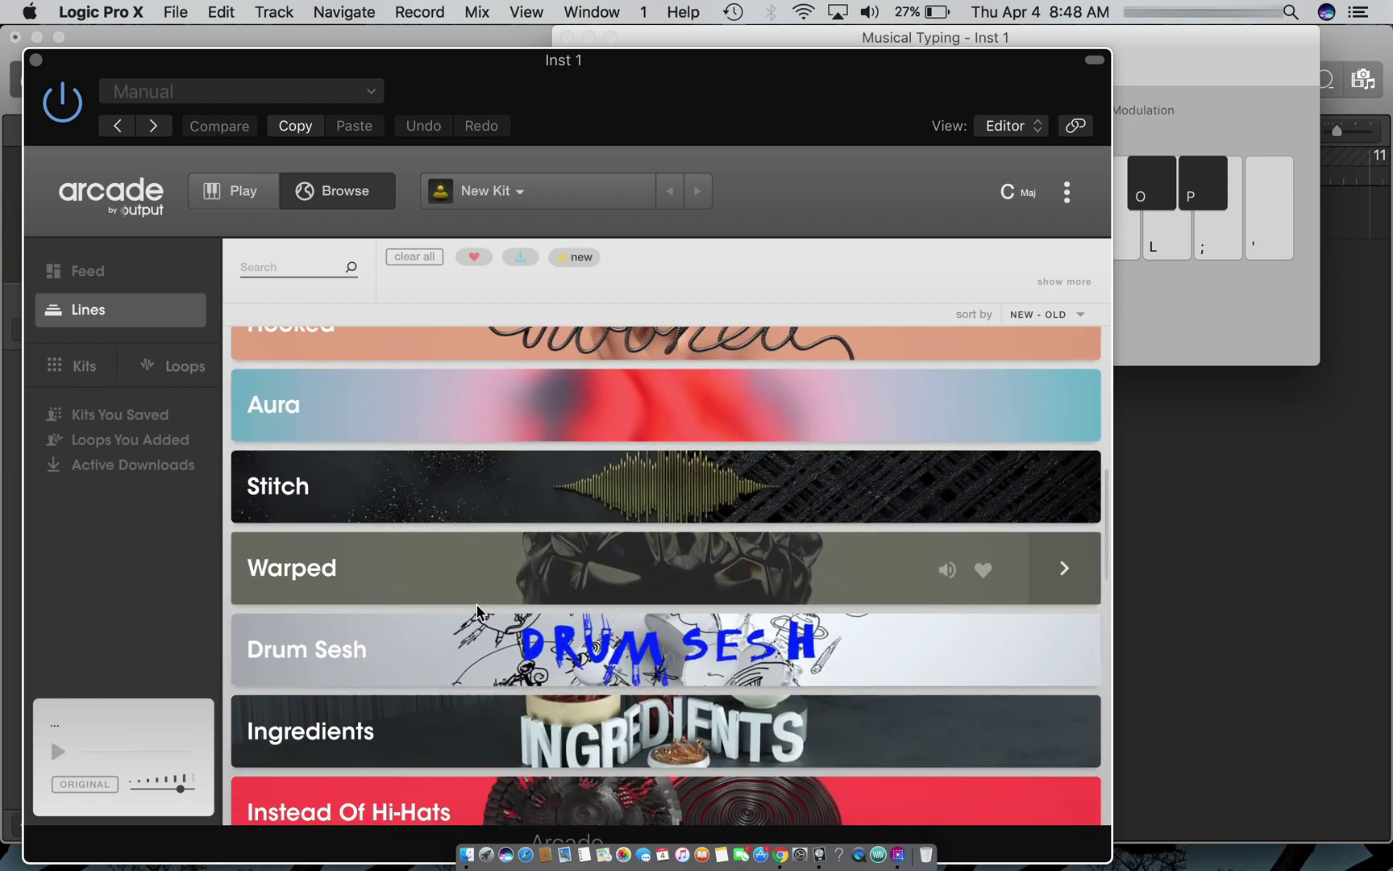
scroll(477, 611, "down", 15)
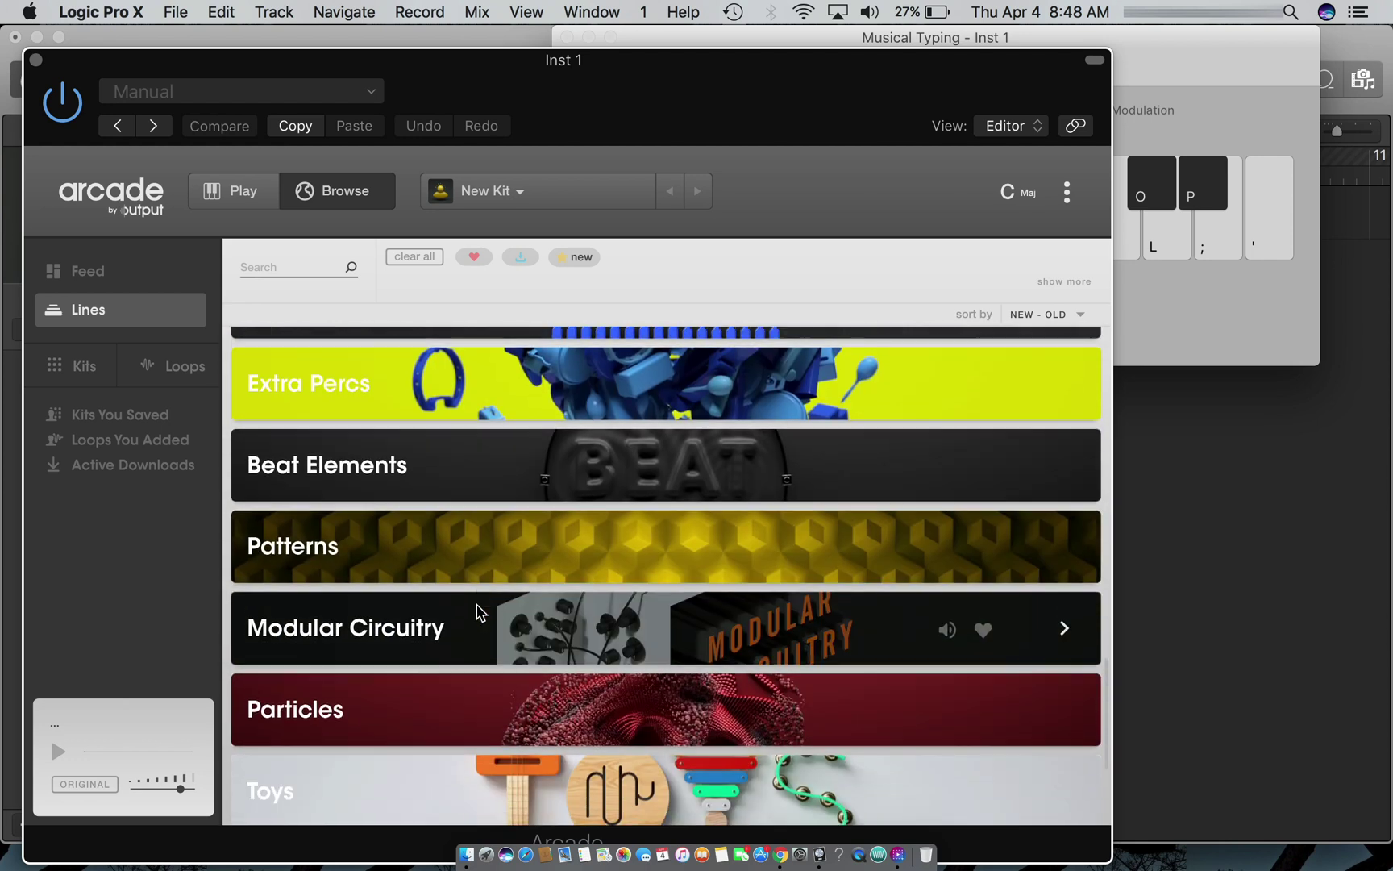
scroll(477, 611, "down", 4)
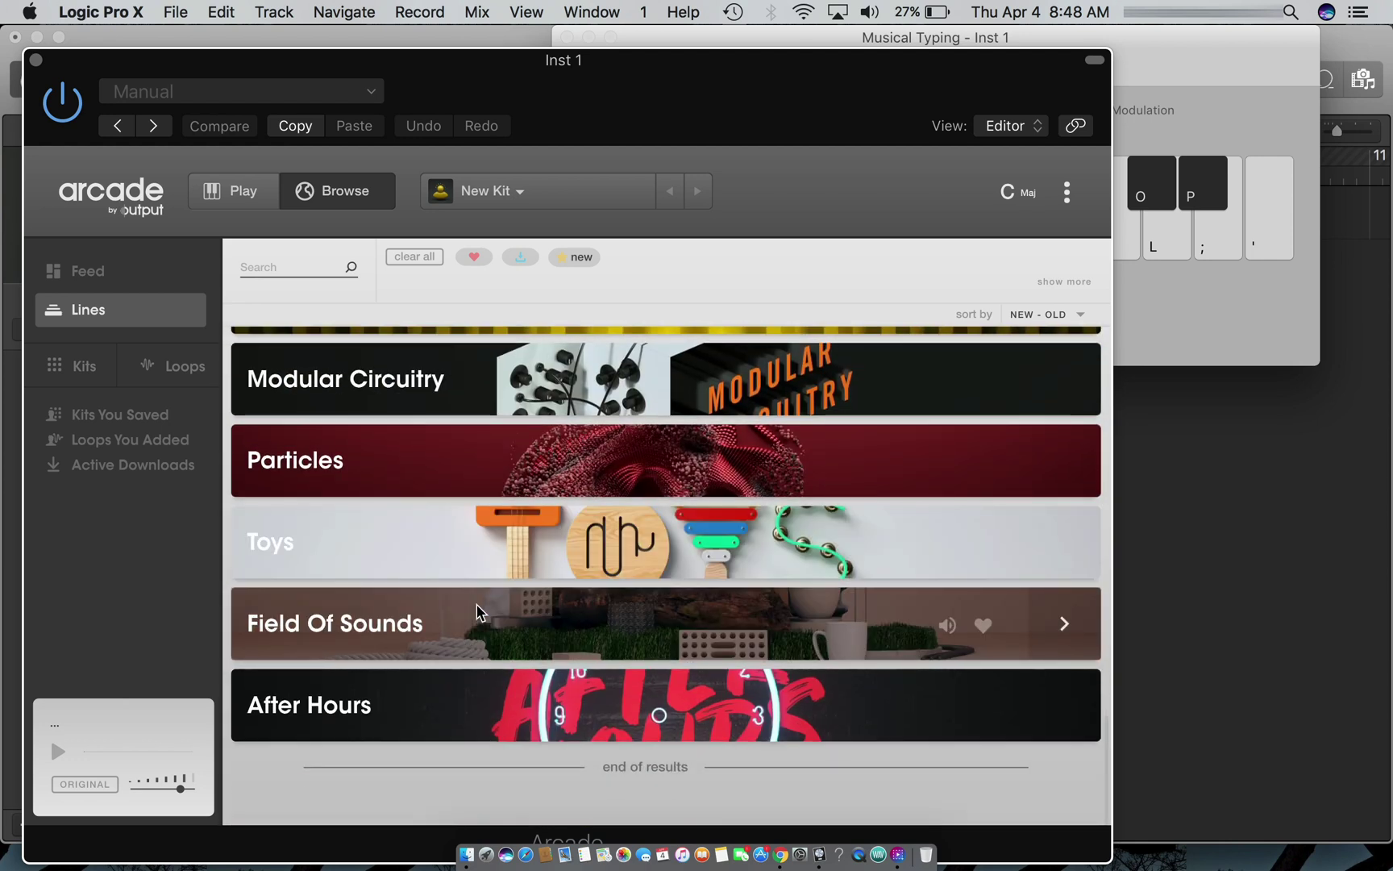
scroll(493, 529, "up", 20)
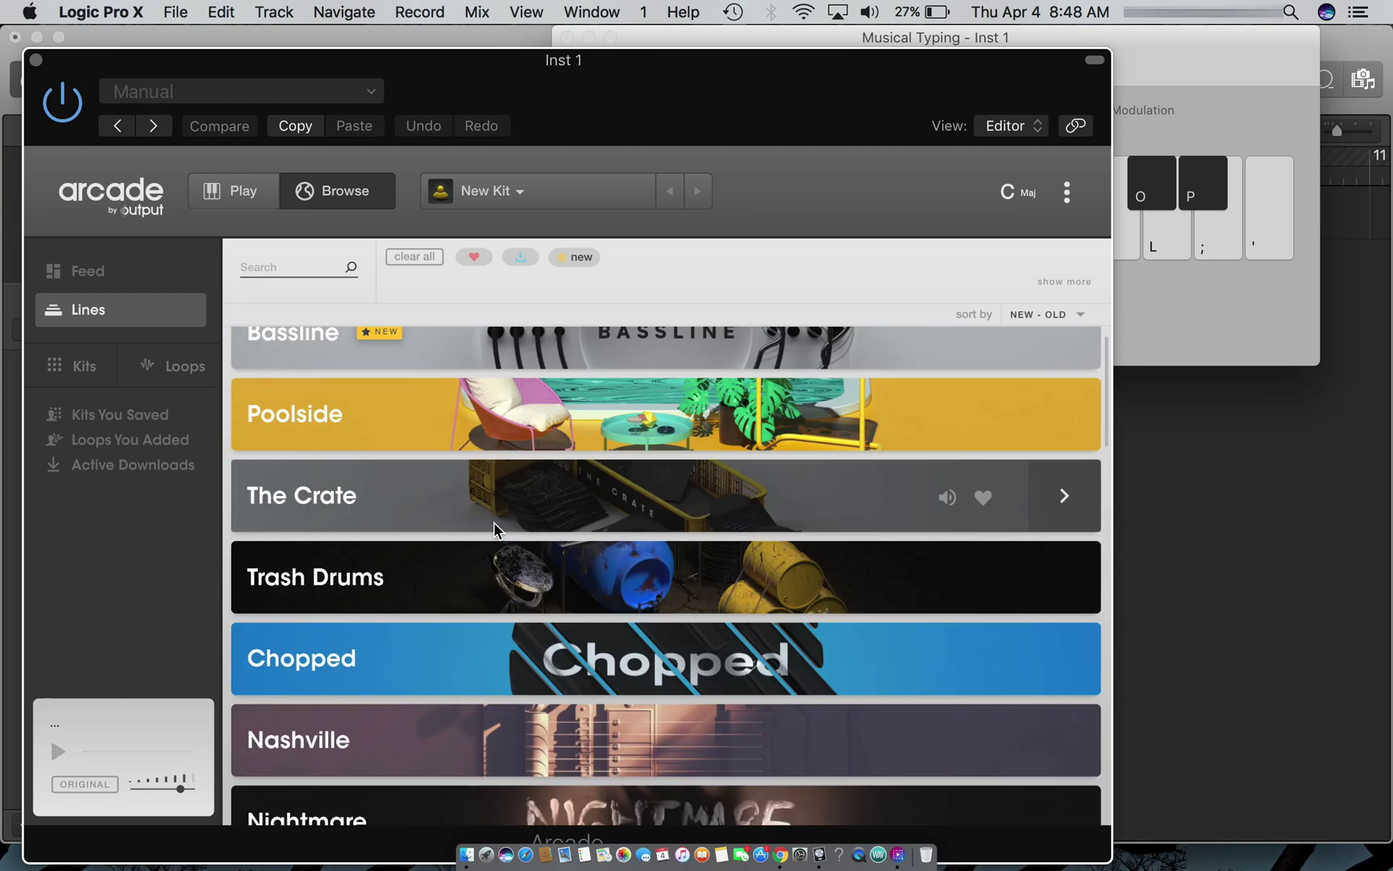
scroll(495, 532, "down", 4)
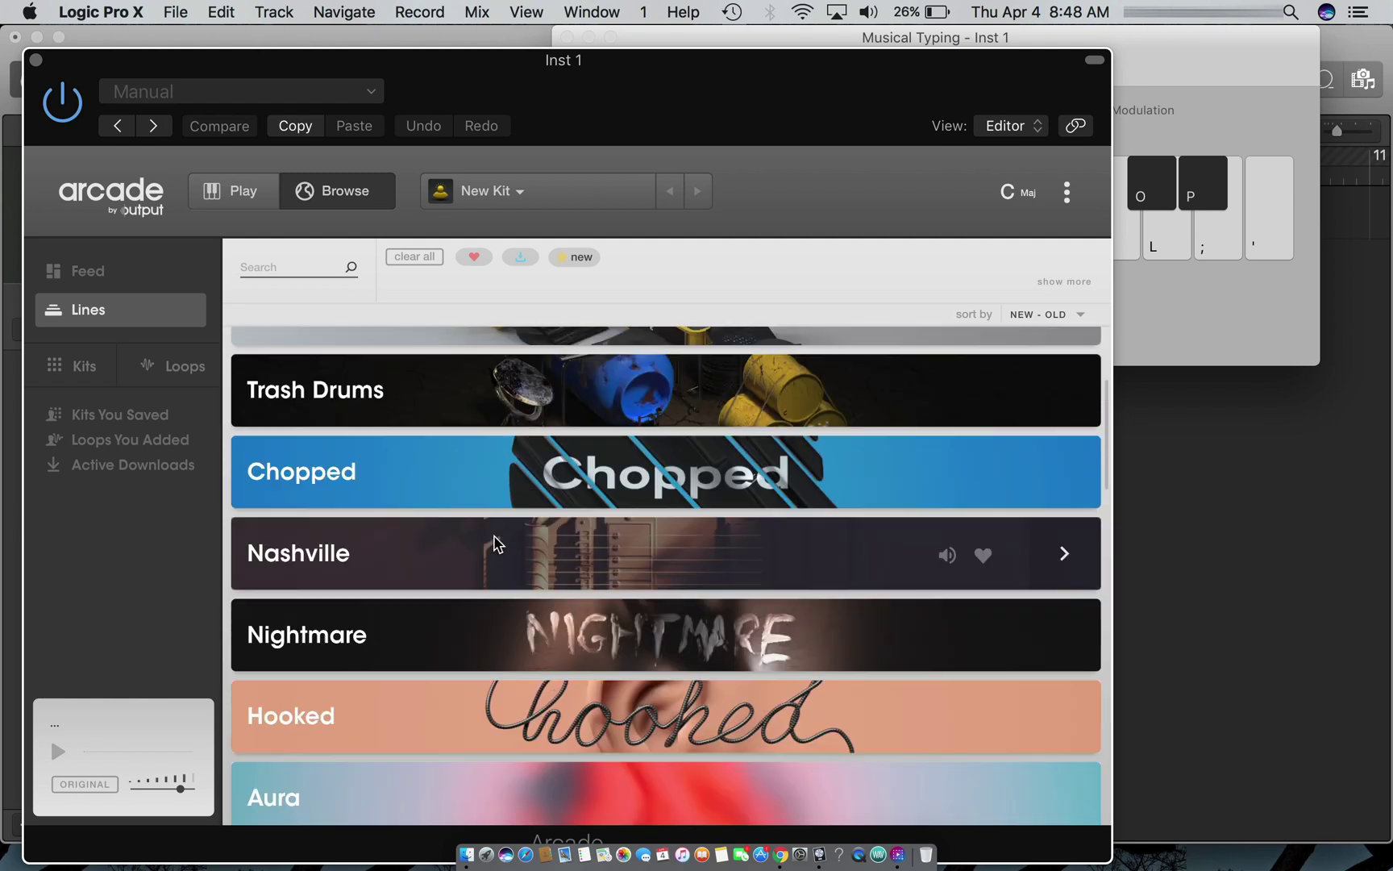
scroll(494, 544, "up", 4)
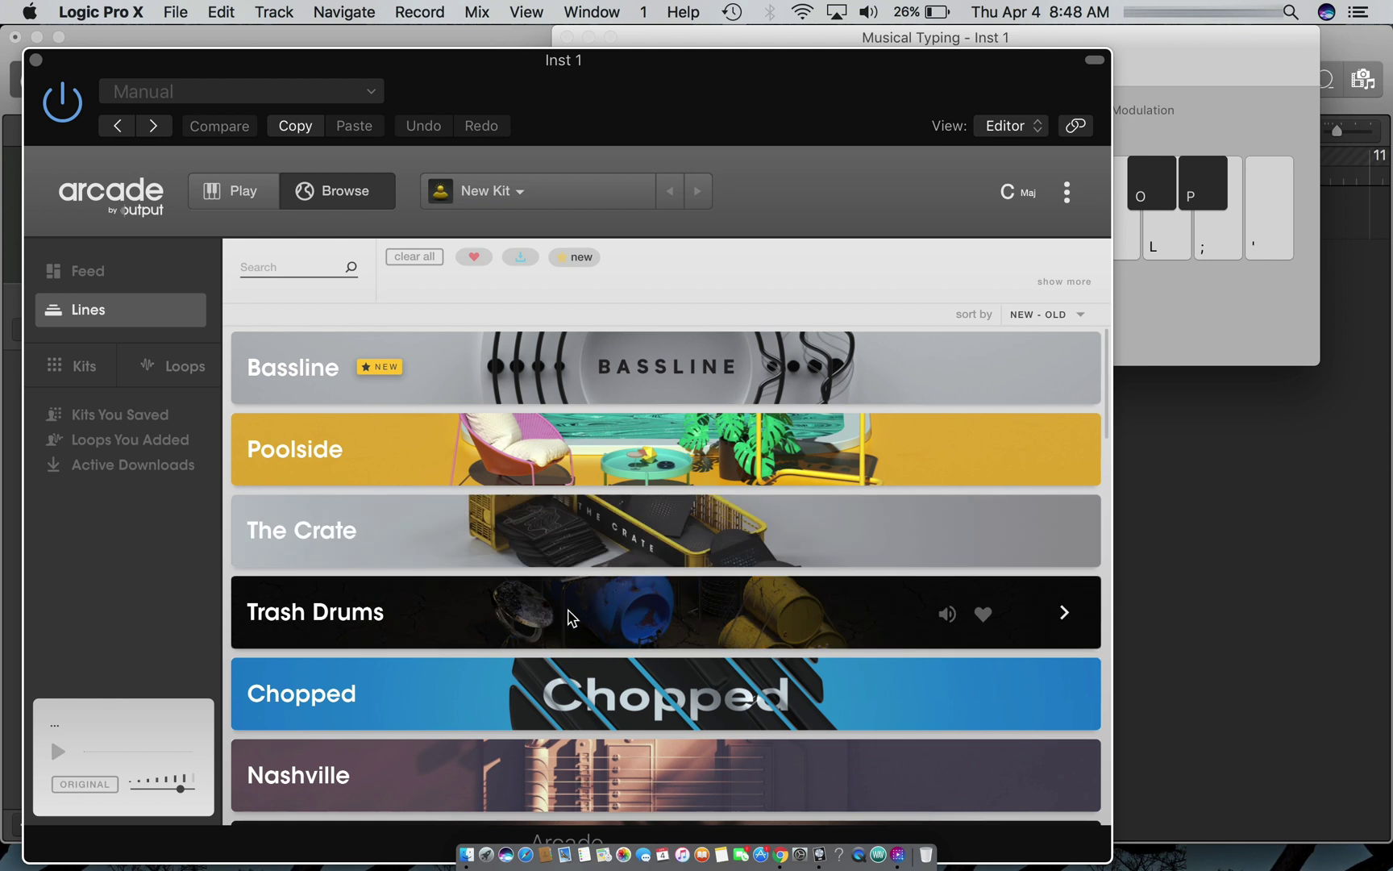
scroll(569, 645, "down", 1)
scroll(569, 653, "down", 8)
scroll(451, 451, "up", 8)
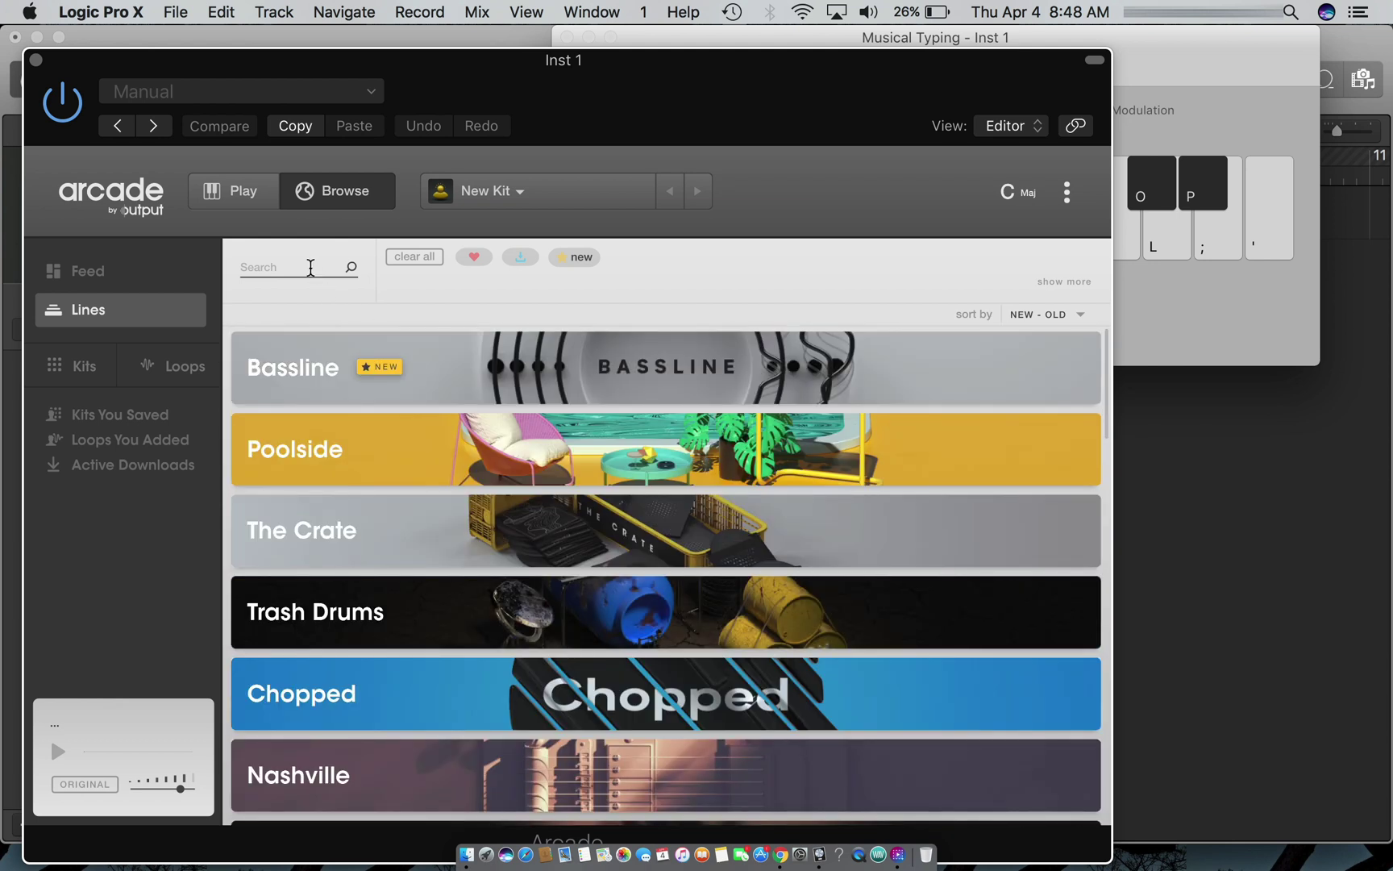
Clear the stray letters from Arcade's search field and close the Musical Typing window
left_click(311, 266)
type("p")
left_click(310, 266)
key("p")
key("BackSpace")
left_click(1150, 124)
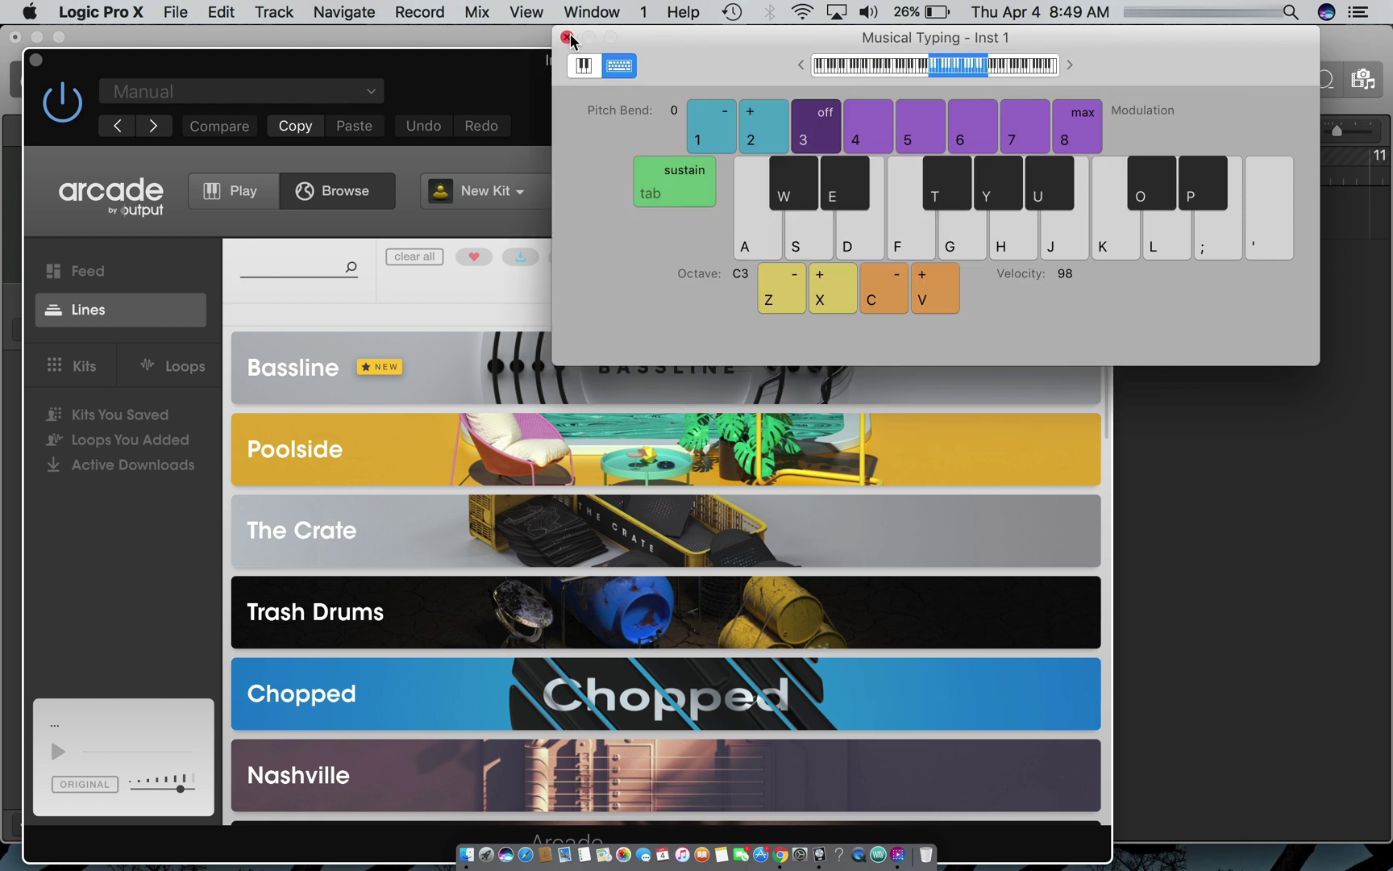
left_click(568, 39)
Search Arcade's Lines for 'piano' and open the Ingredients line's kits
type("piano")
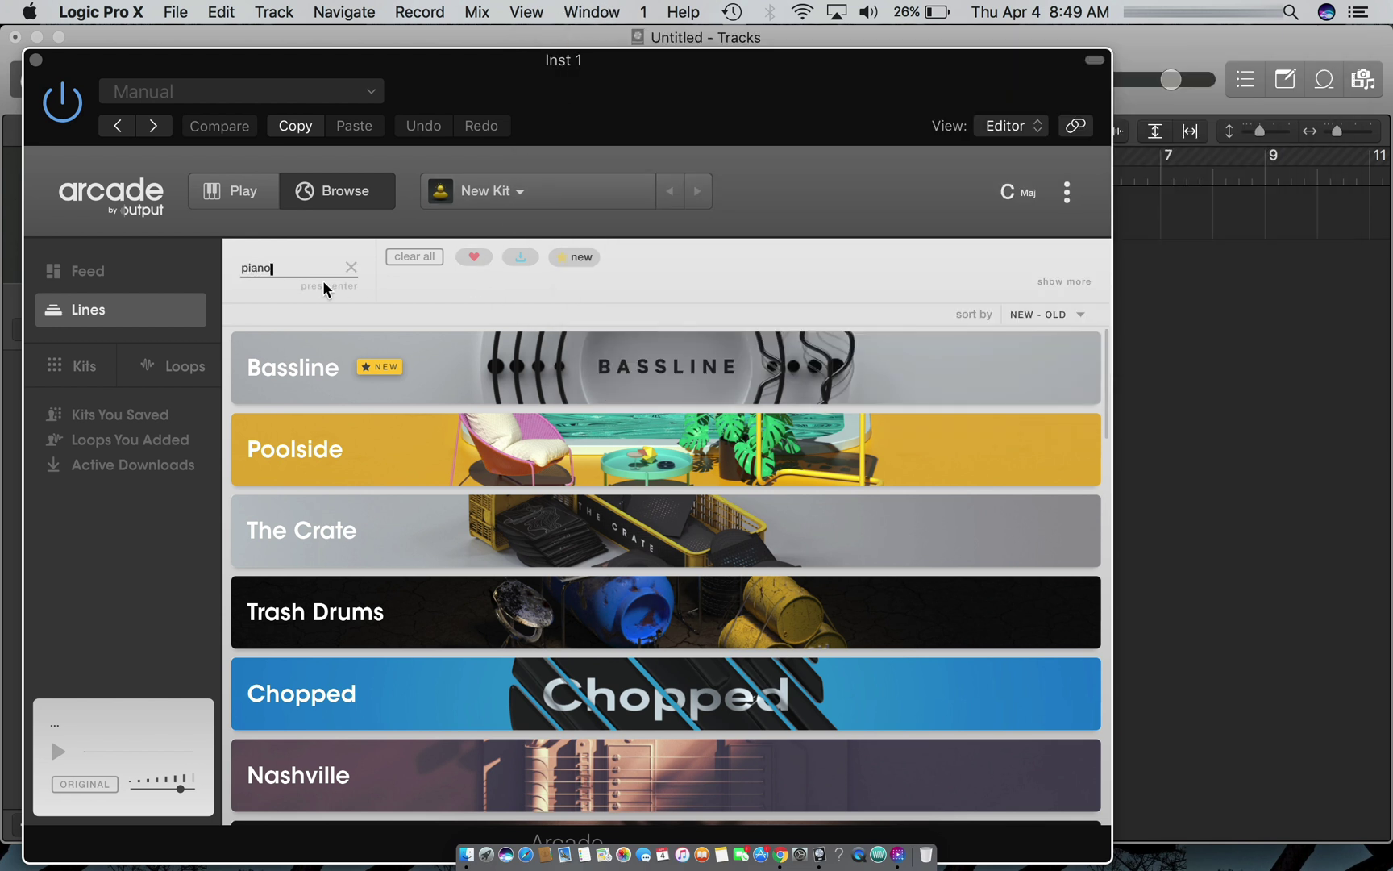
key("Return")
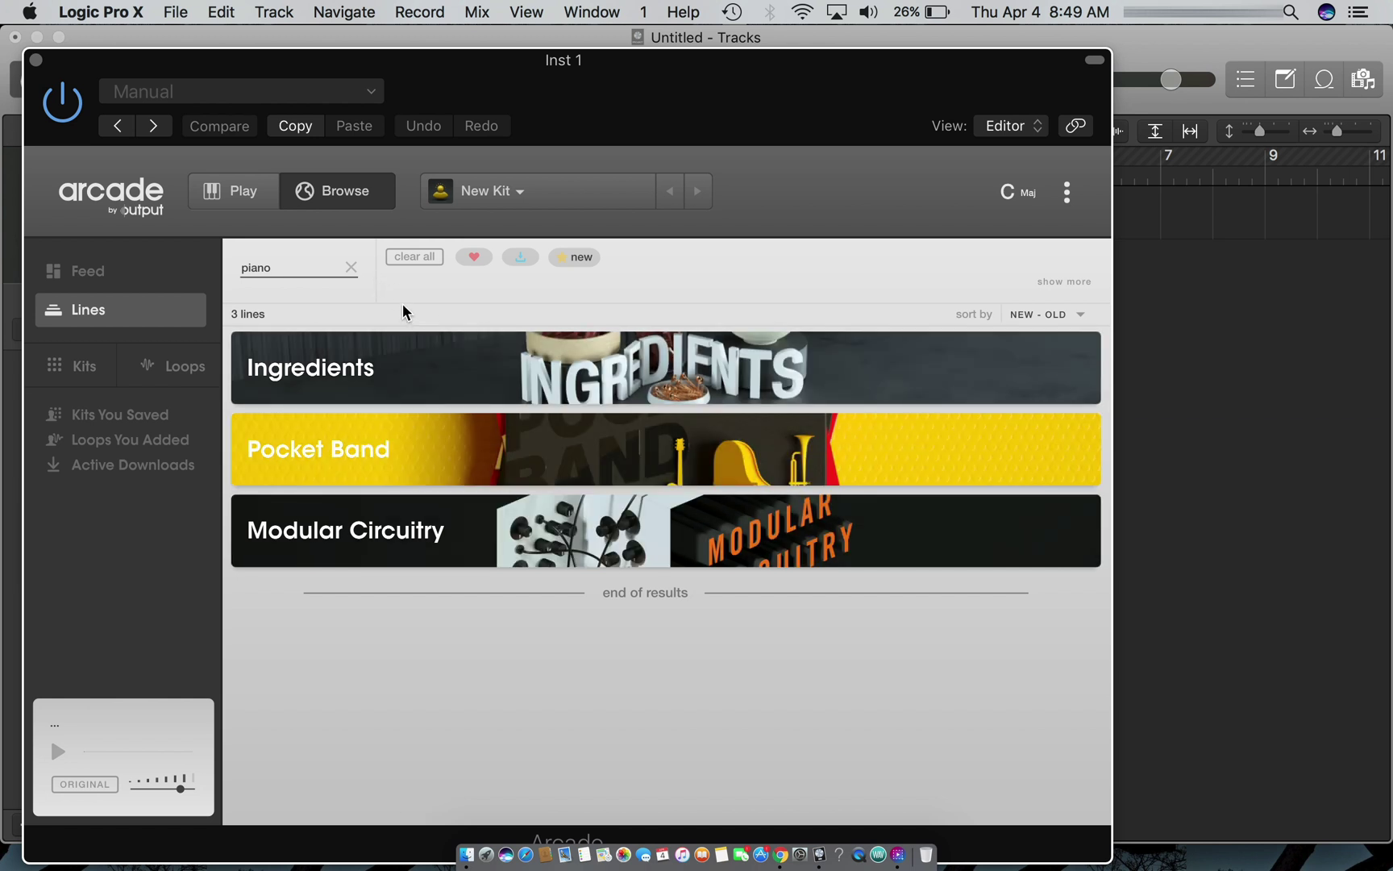
left_click(469, 363)
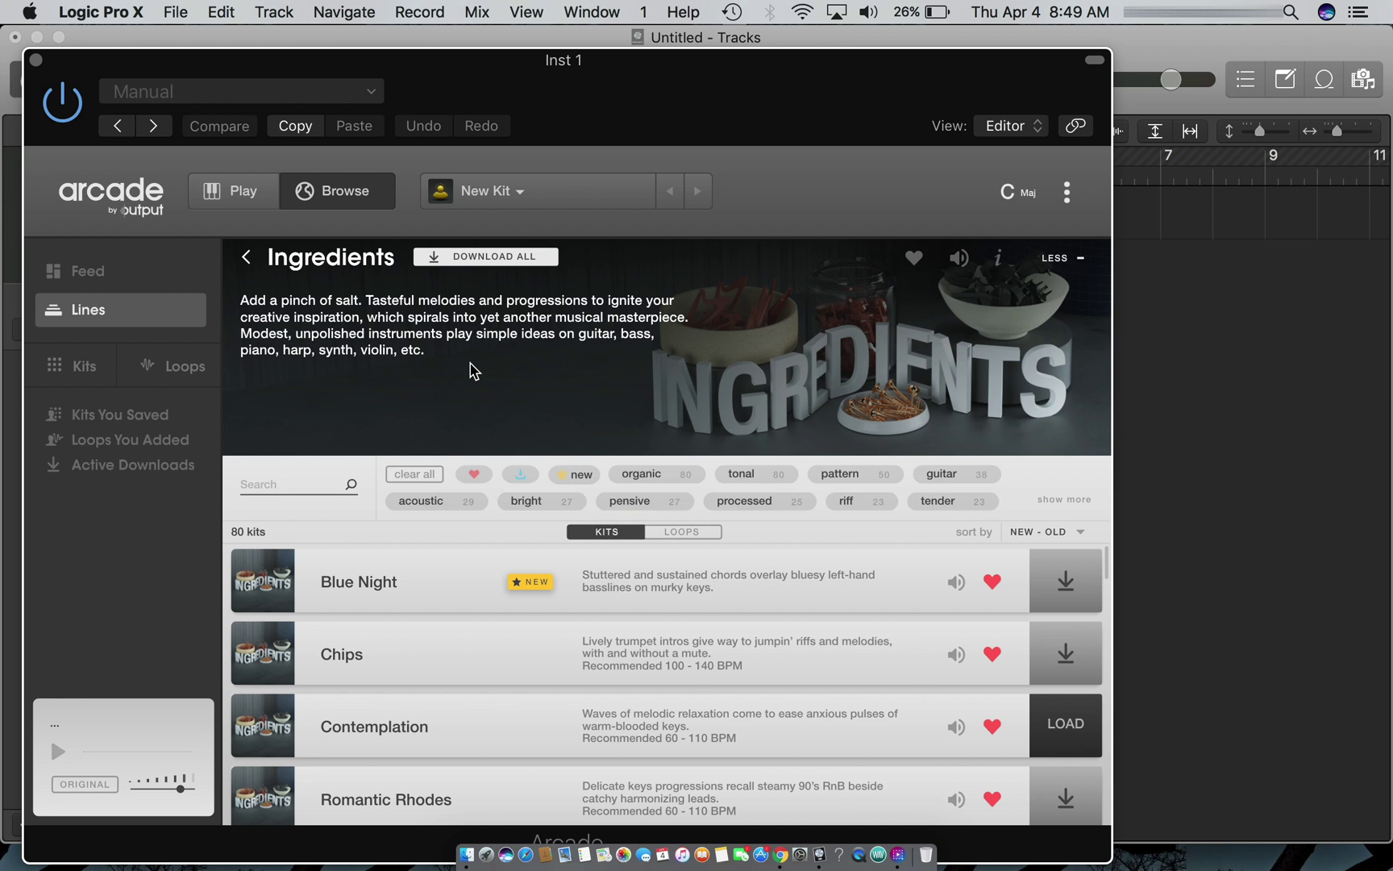
Preview the Bottom Teether, Doom Octavia, Tube Sling Waltz and Spacebass Strut kits
scroll(516, 661, "down", 3)
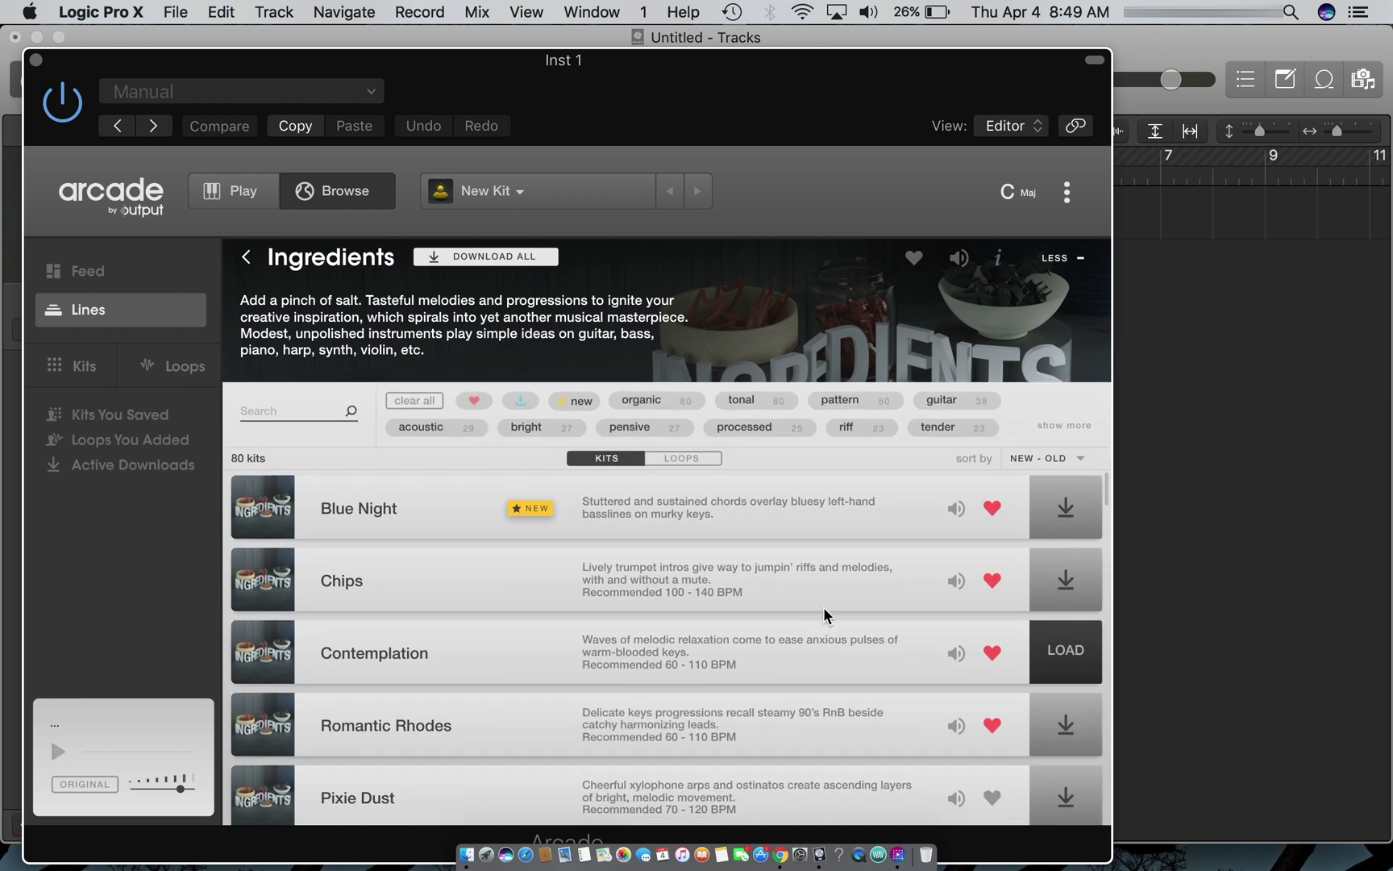
scroll(729, 718, "down", 15)
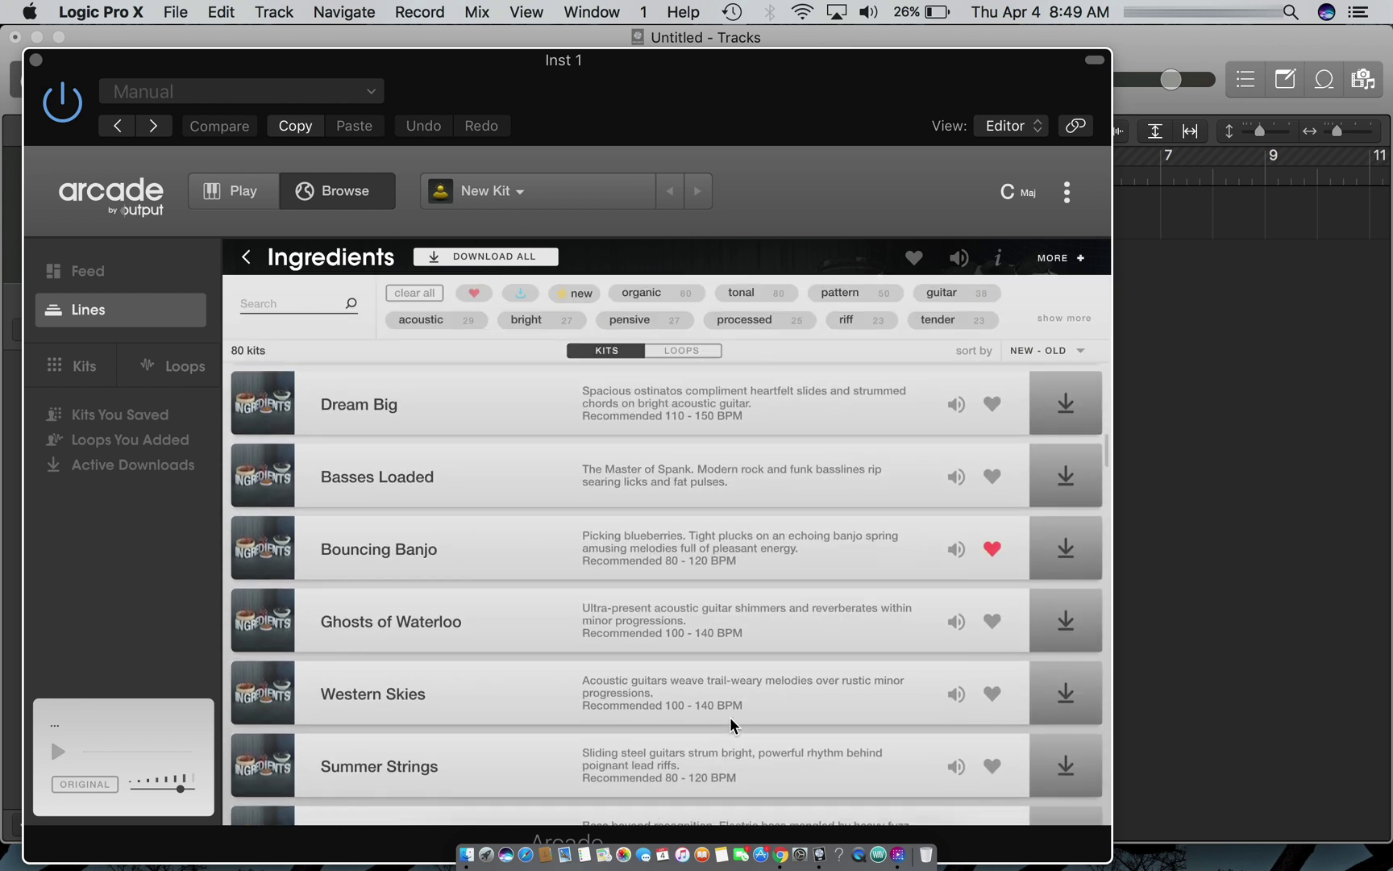
scroll(730, 718, "down", 10)
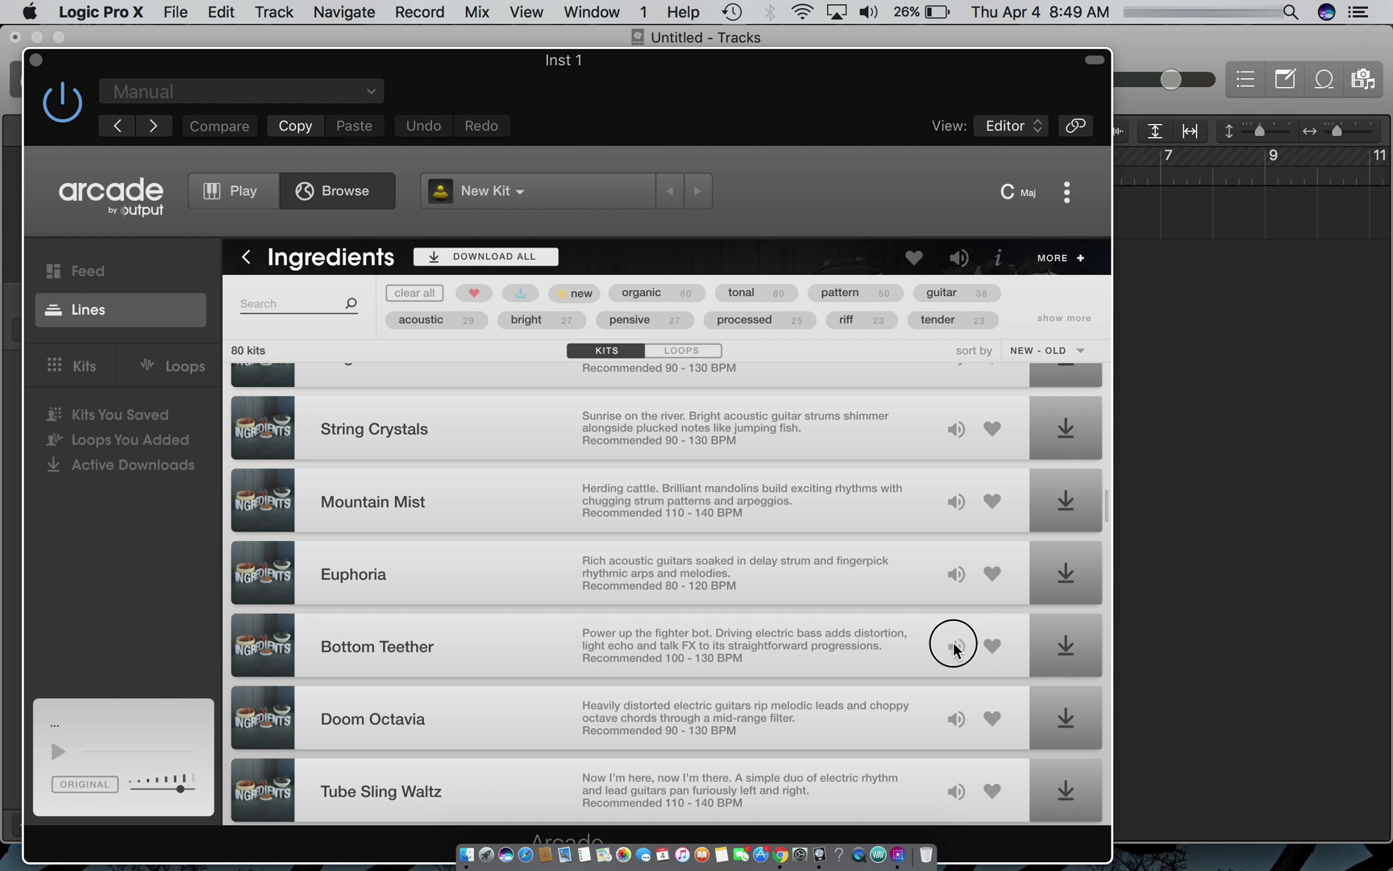
left_click(954, 643)
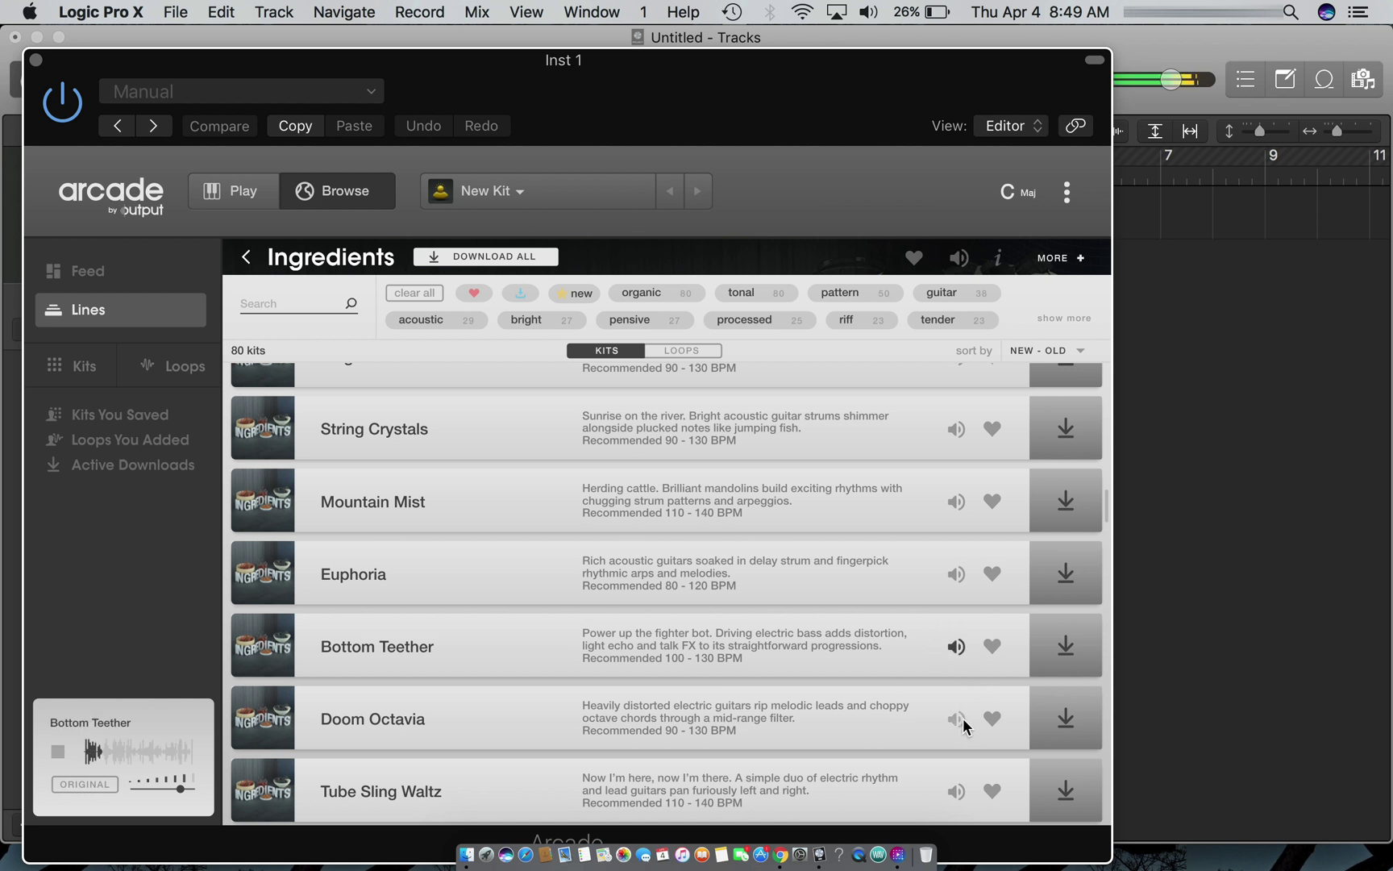
left_click(955, 720)
scroll(954, 718, "down", 5)
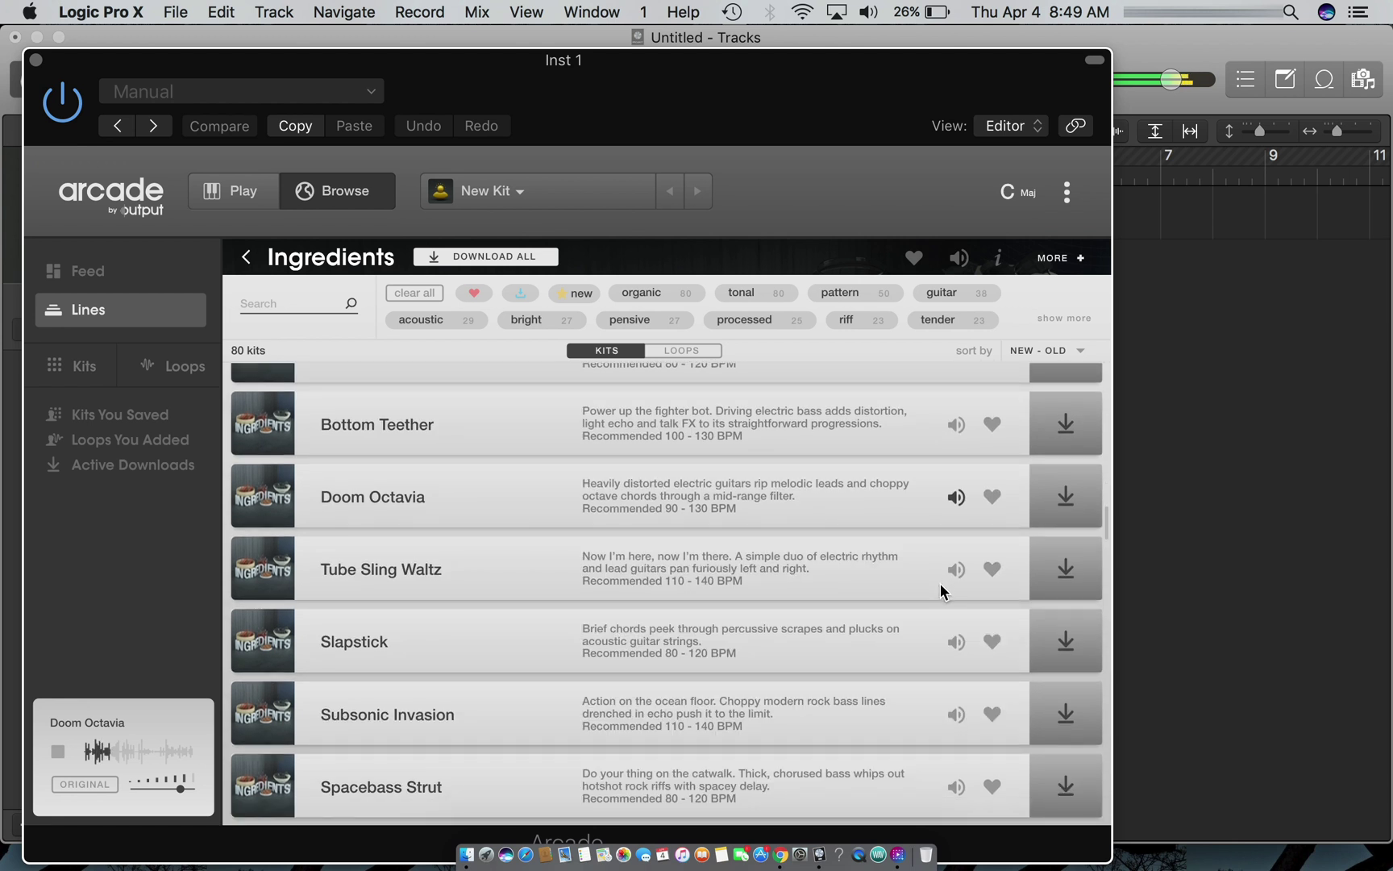
left_click(957, 570)
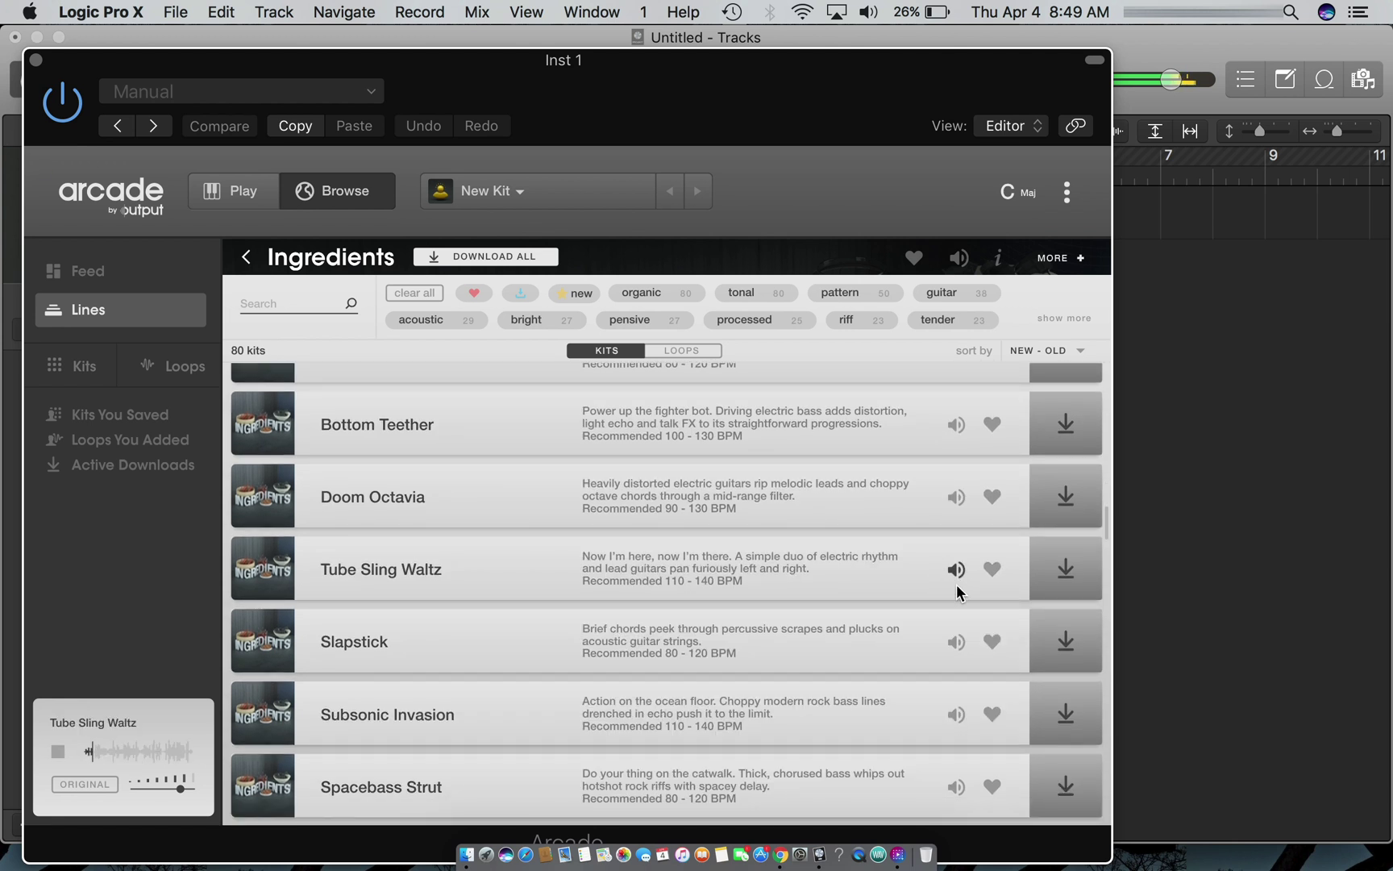
left_click(955, 783)
Preview Astral Swell, Airwaves, Silvermoon Plaza, Private Eye Pipes, ending on Bottom Feeder
scroll(938, 677, "down", 7)
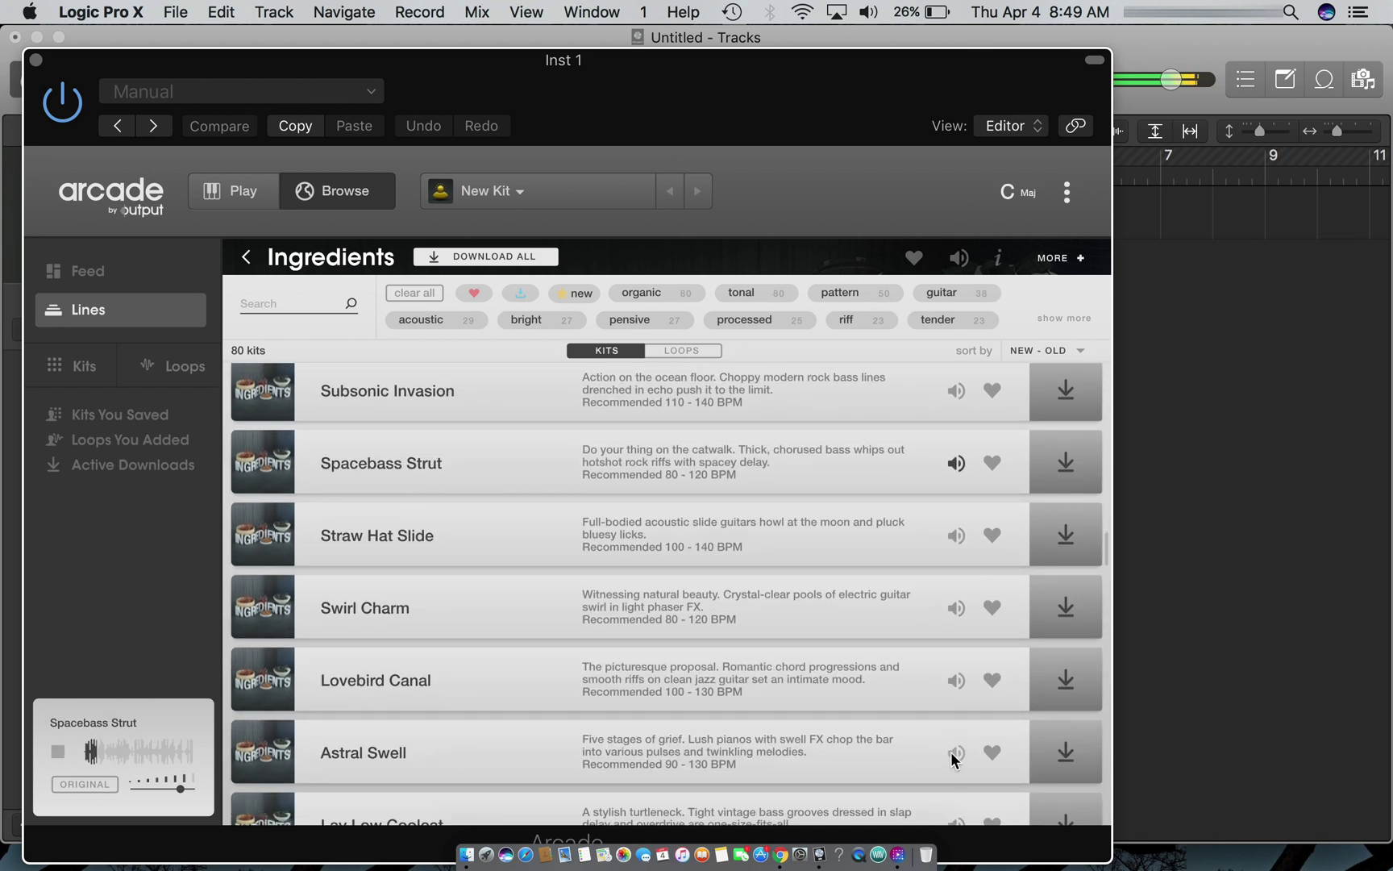
left_click(950, 756)
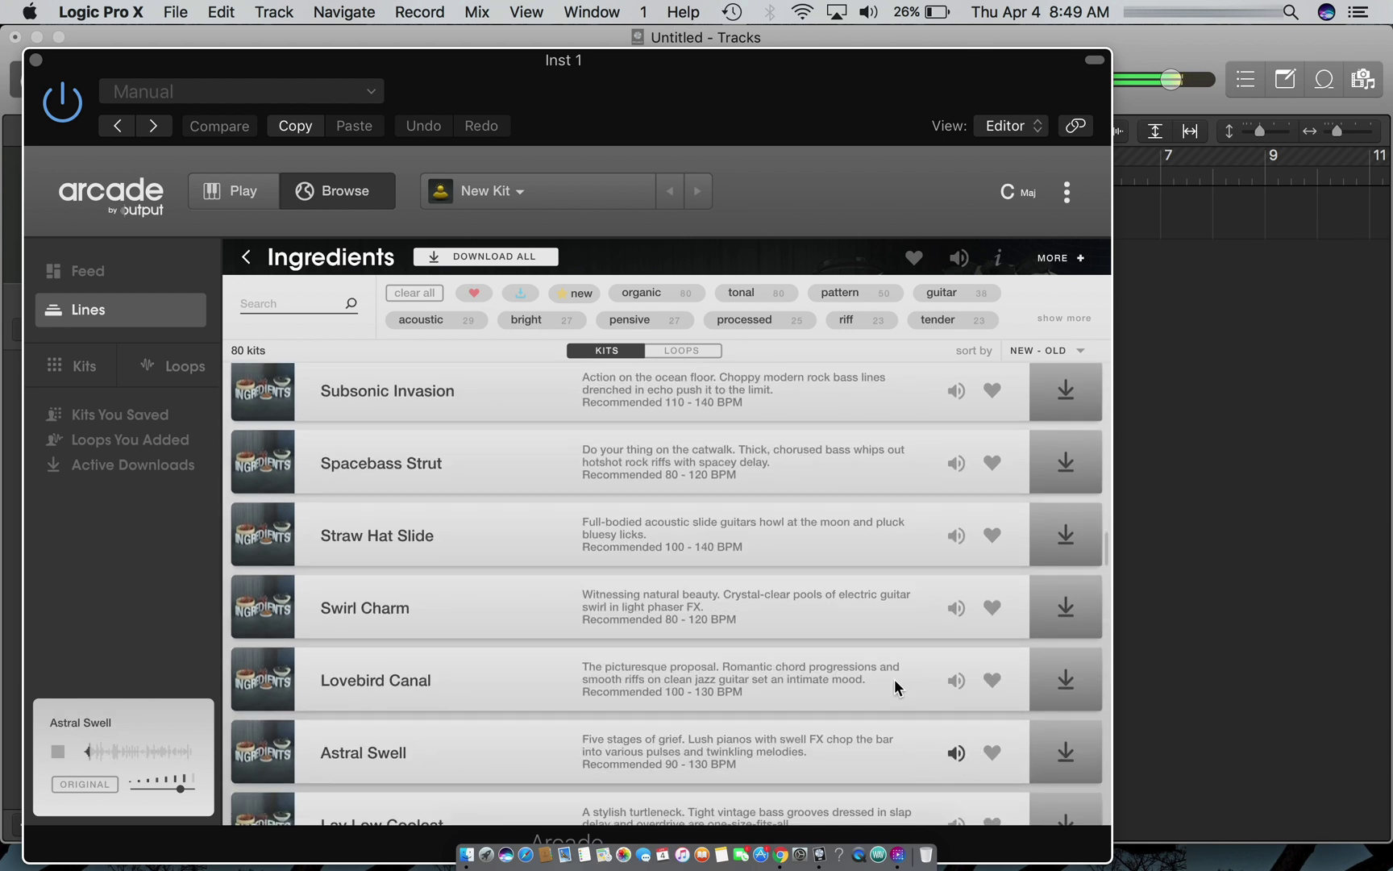
scroll(894, 681, "down", 5)
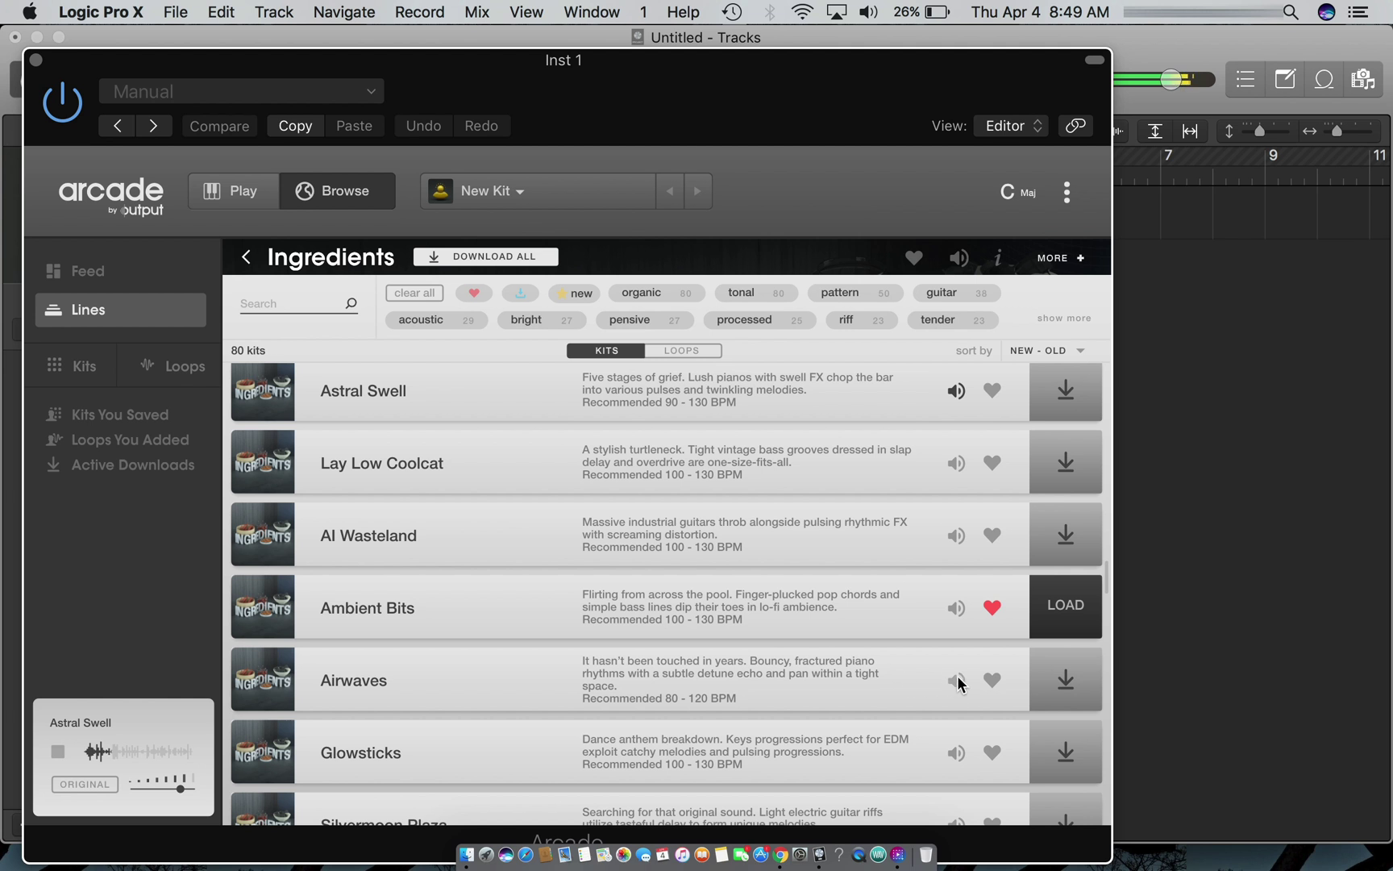
left_click(956, 681)
scroll(958, 686, "down", 2)
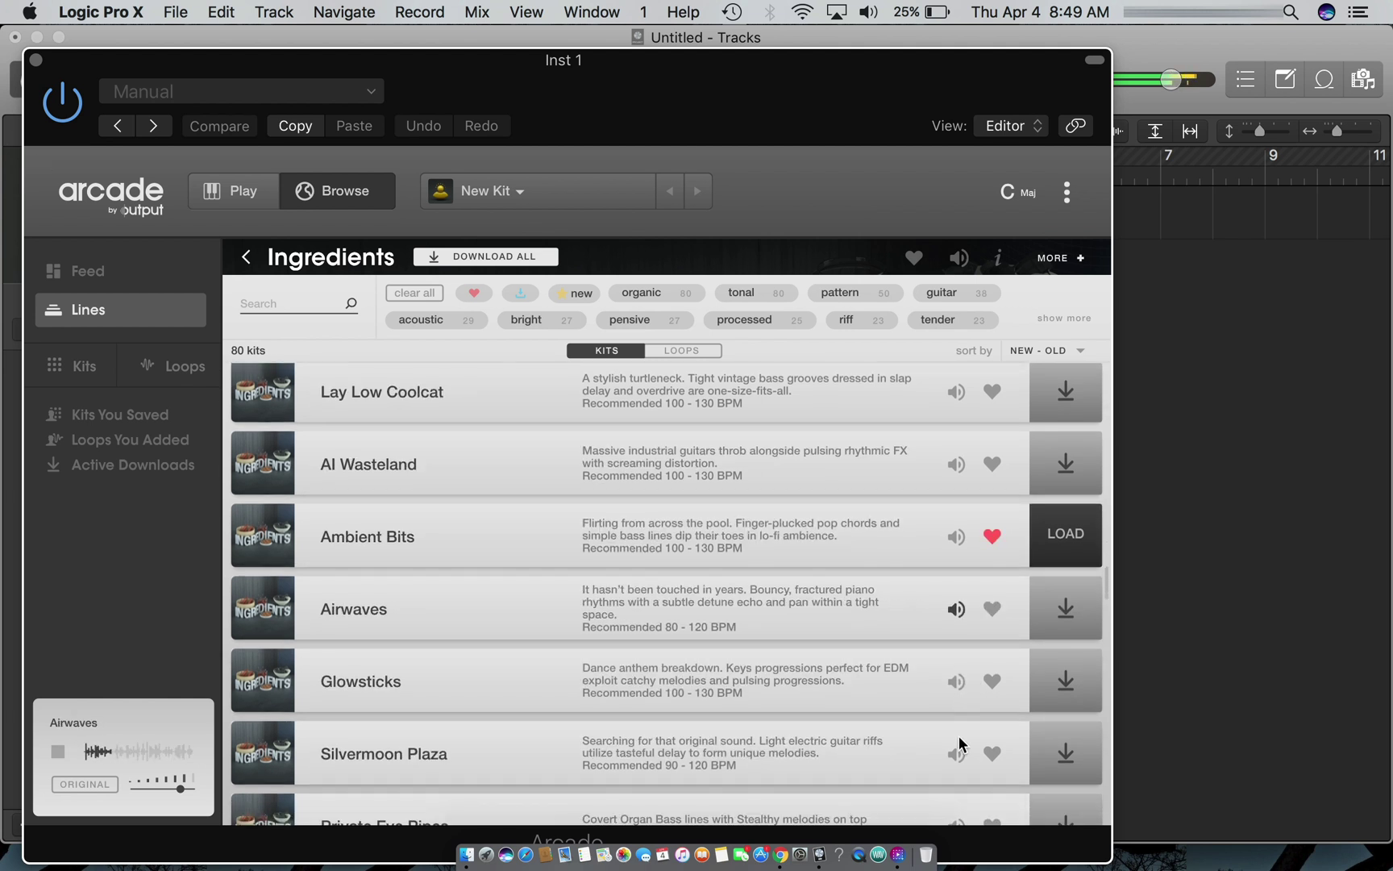
left_click(959, 756)
scroll(847, 691, "down", 5)
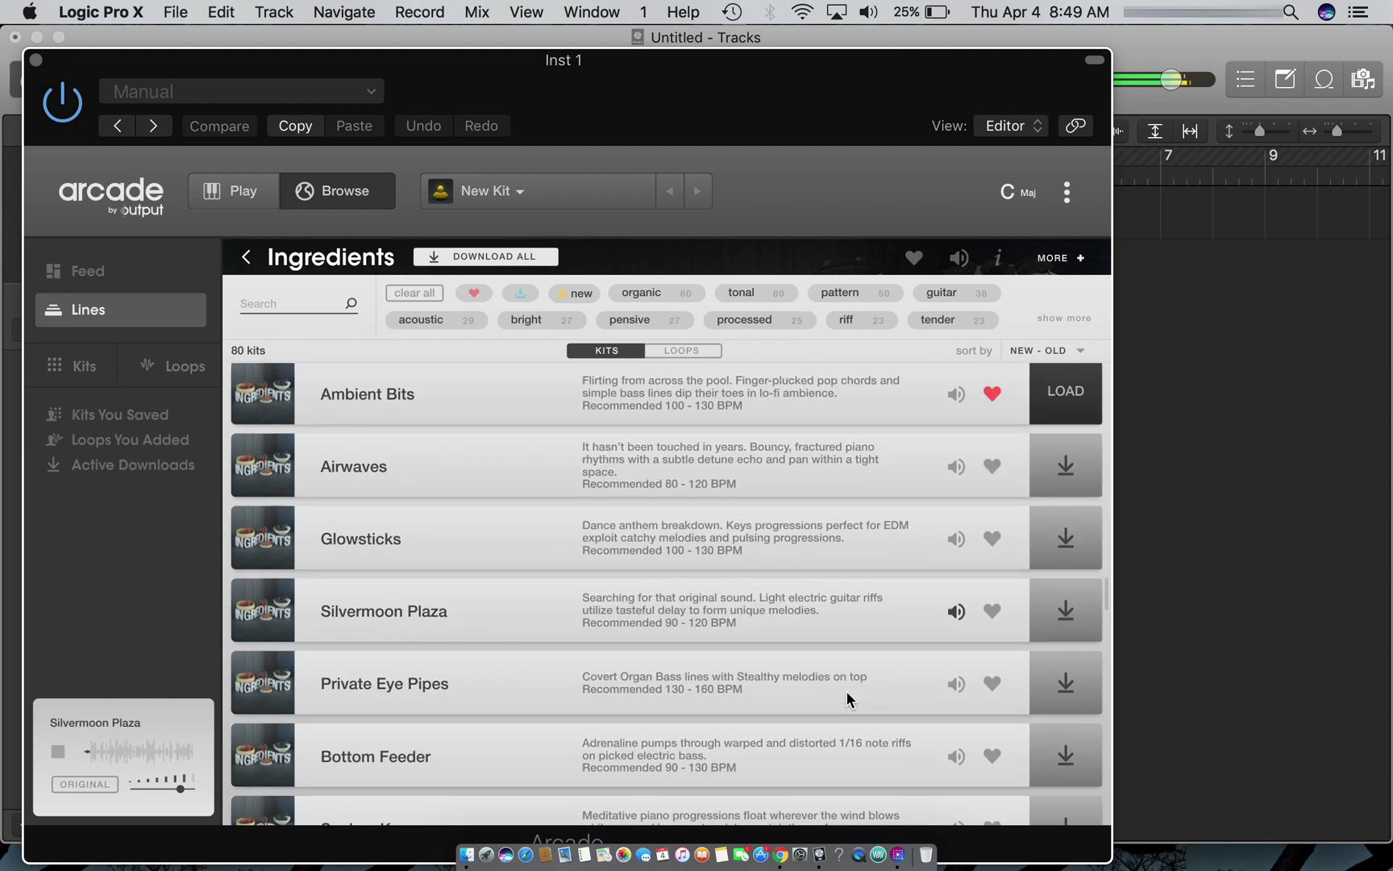
left_click(957, 641)
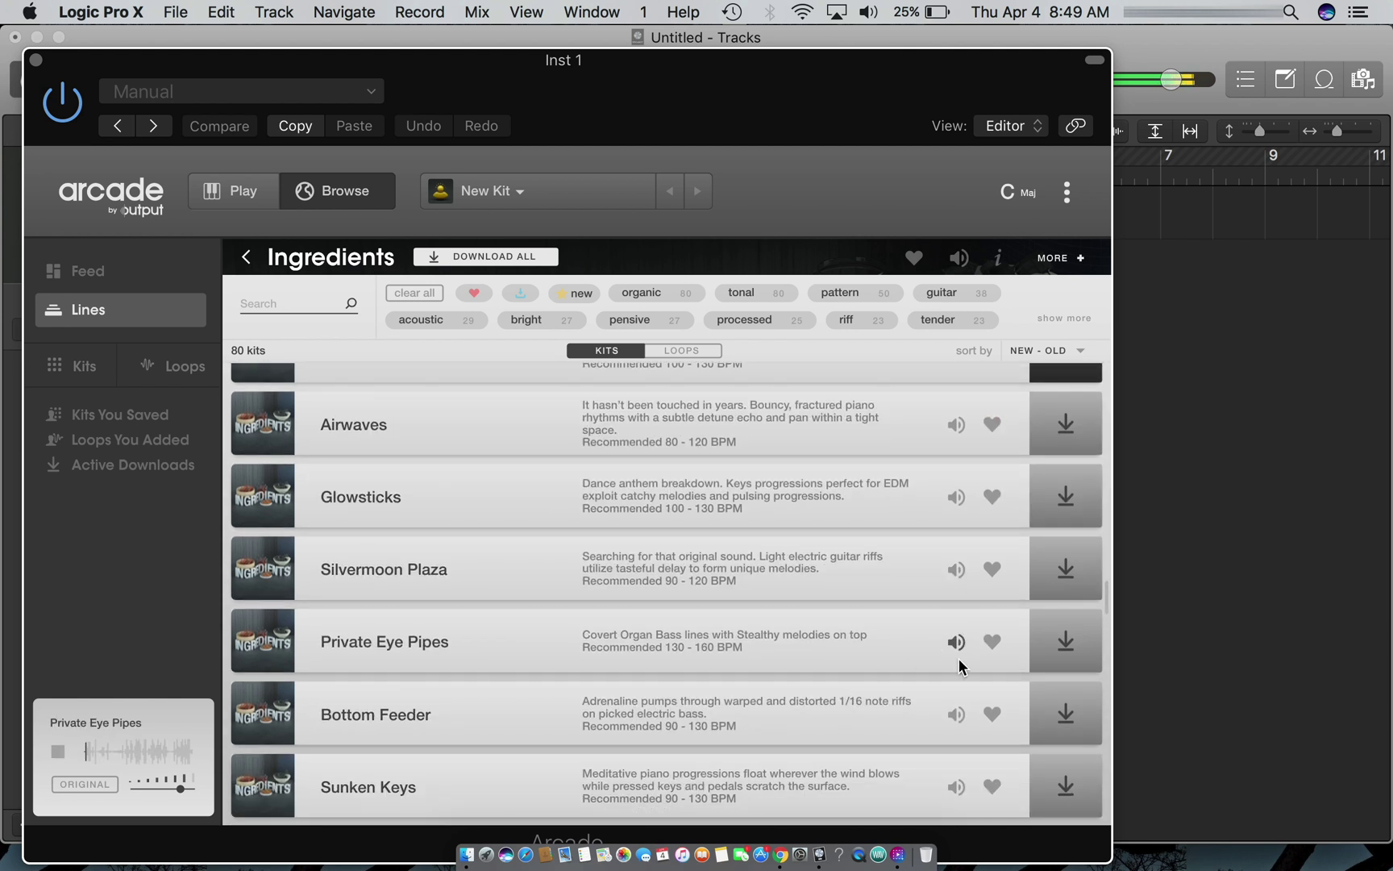
left_click(956, 715)
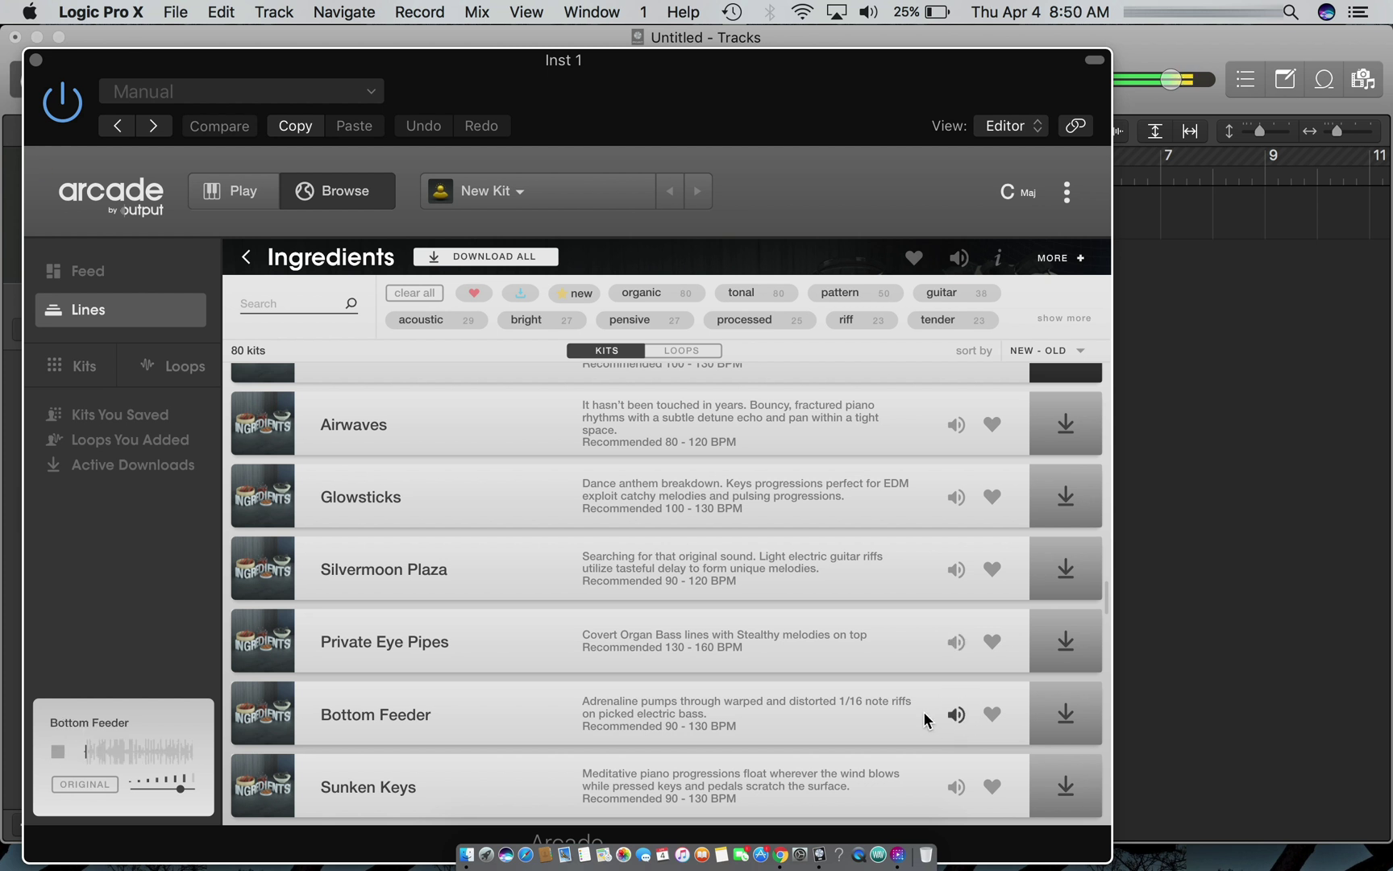
scroll(951, 725, "down", 8)
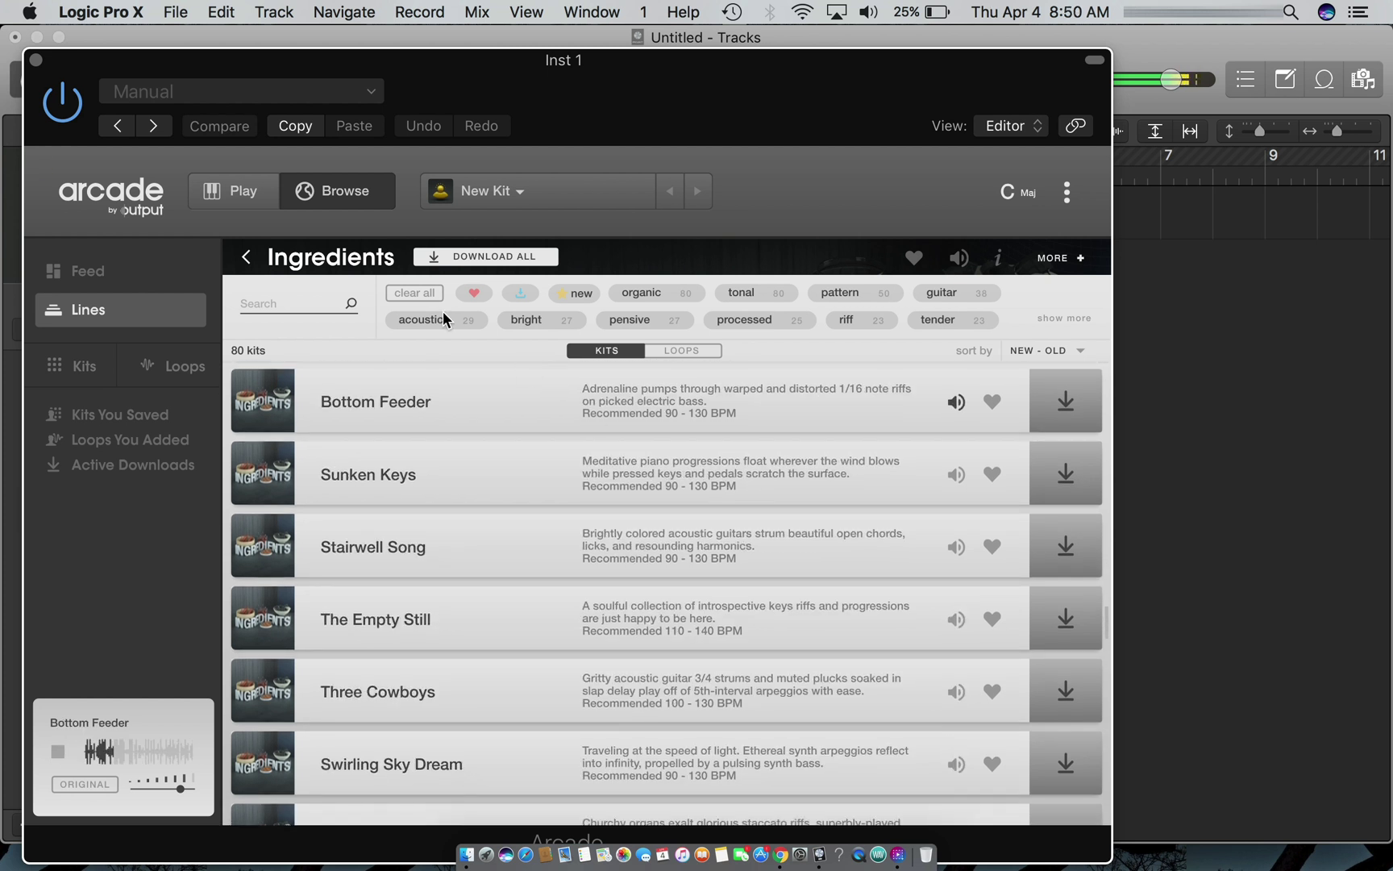
Filter the Ingredients kits to 'piano', then preview and favourite Drifting Thoughts
left_click(294, 302)
type("pi")
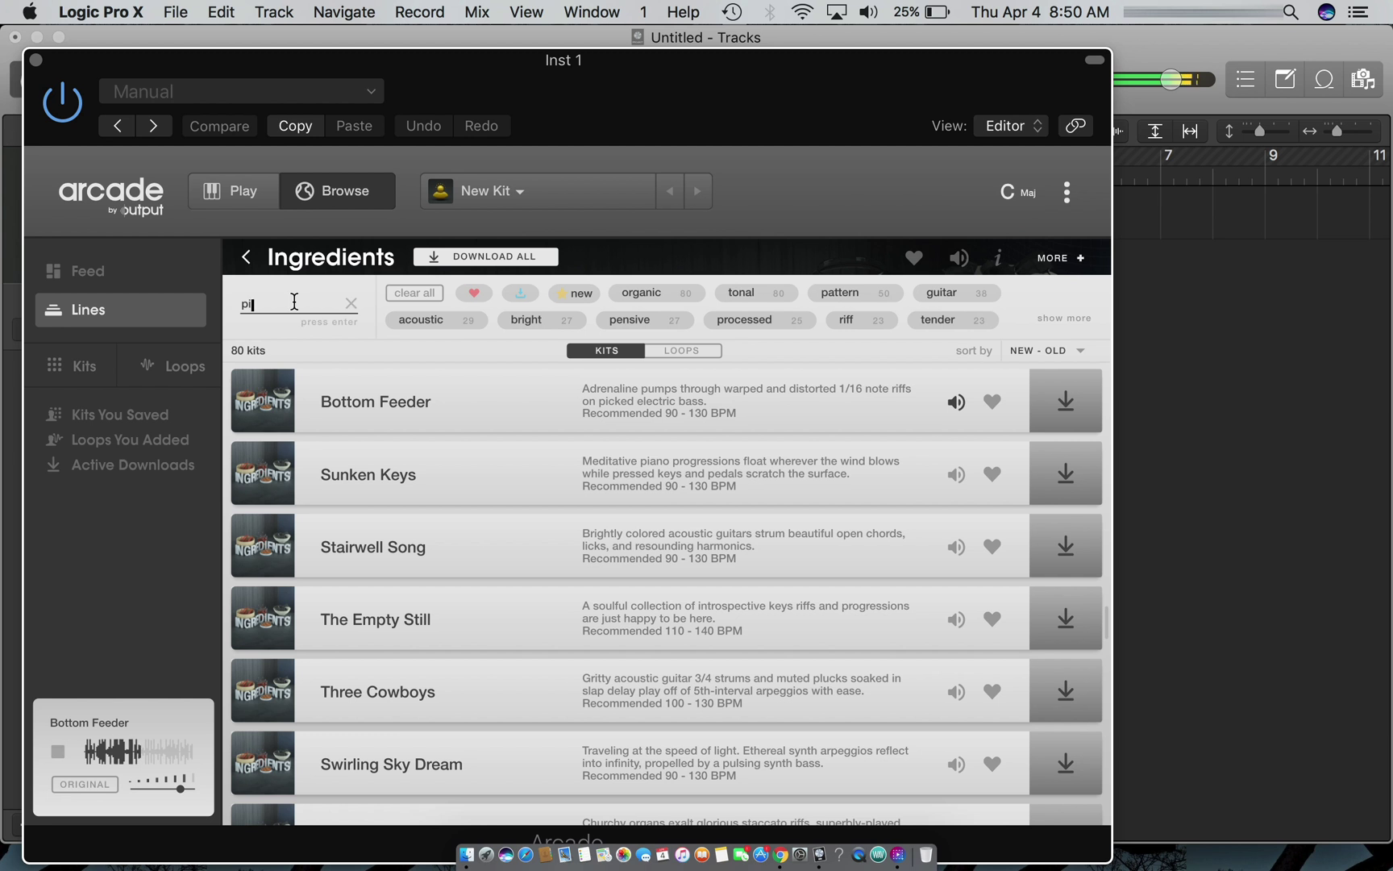
type("ano")
key("Return")
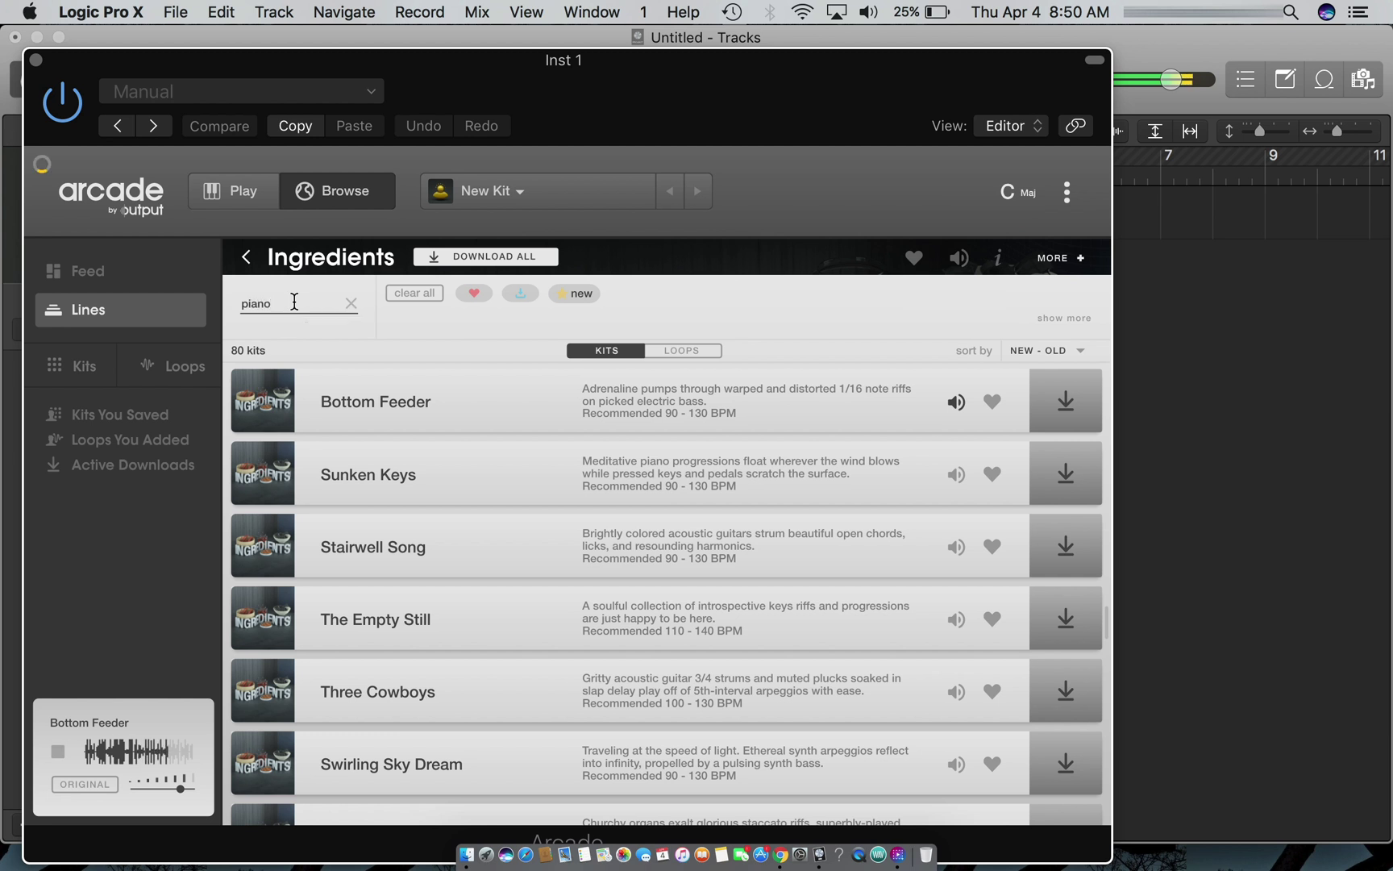
scroll(717, 417, "up", 2)
scroll(717, 417, "up", 1)
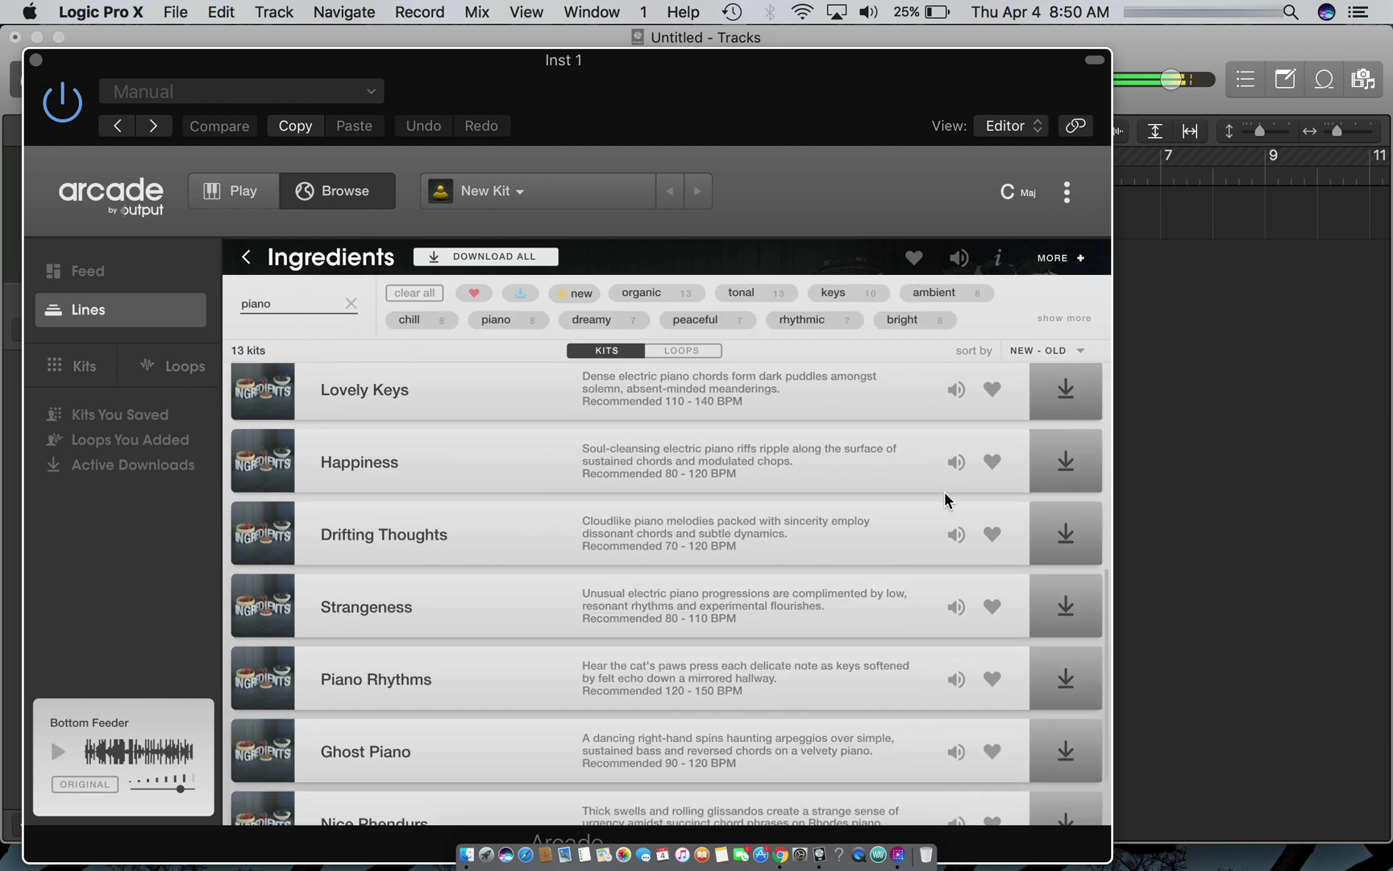
left_click(955, 535)
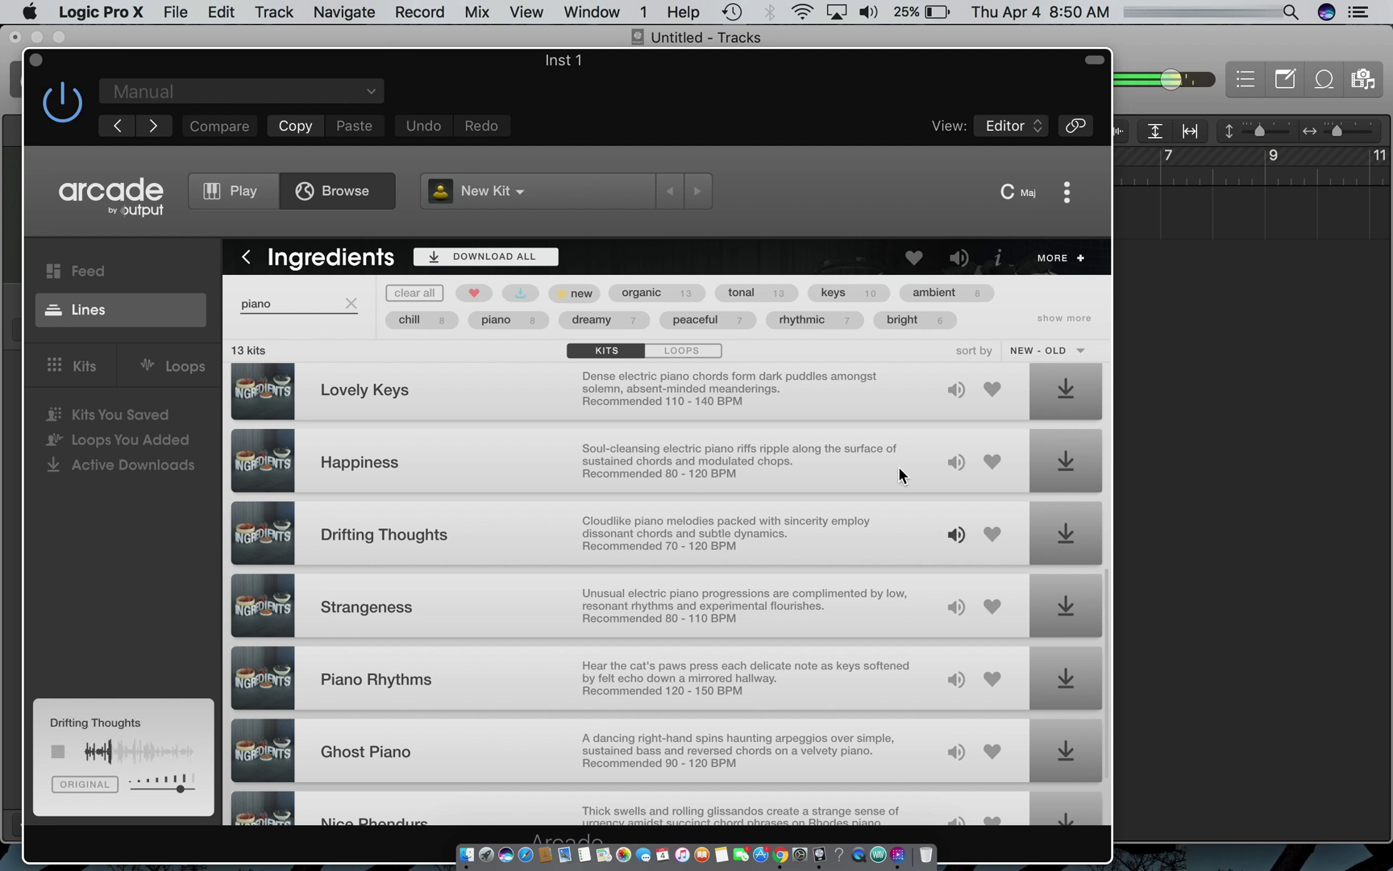
scroll(898, 466, "up", 3)
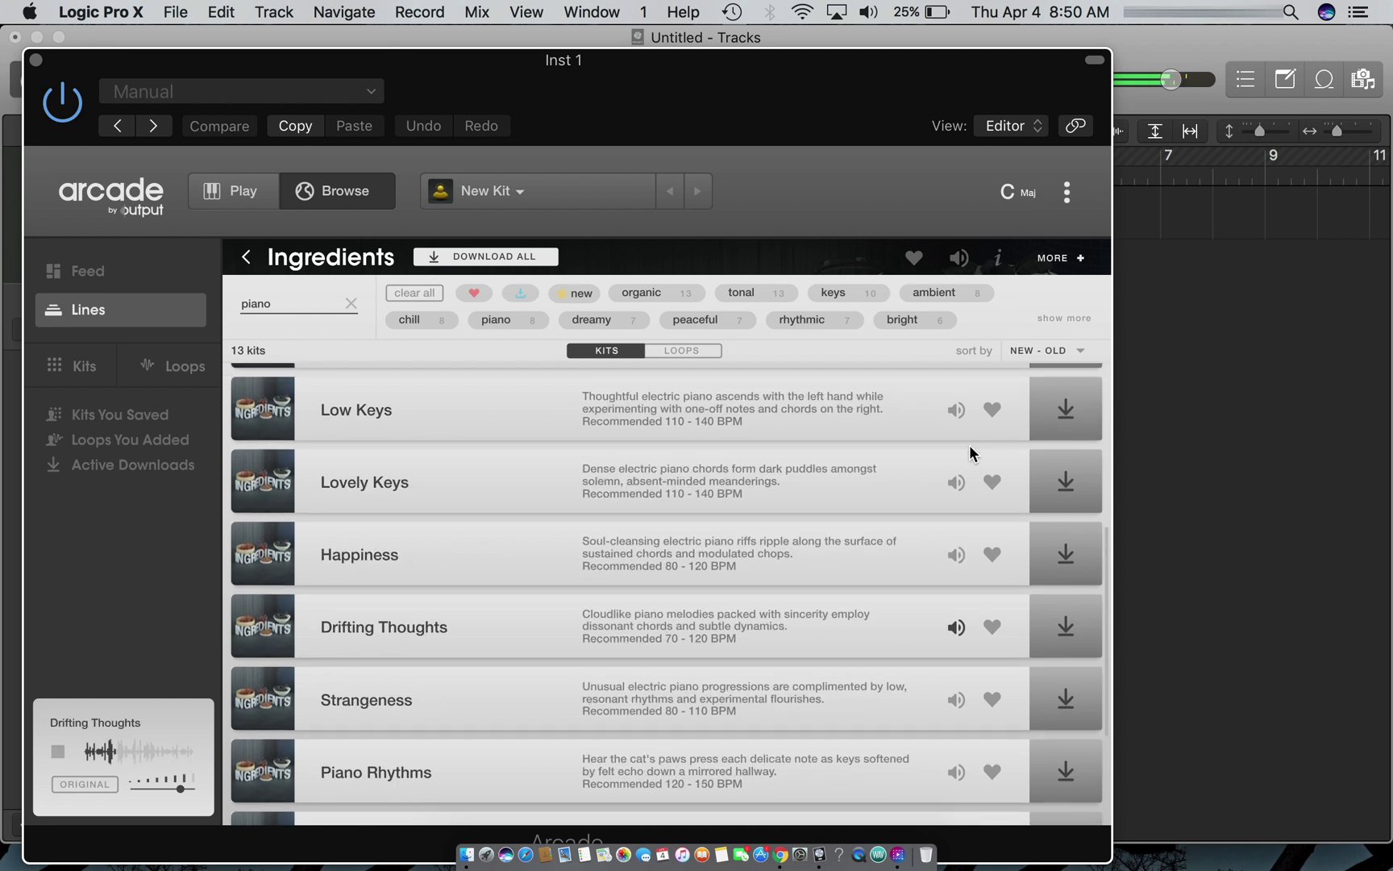
left_click(993, 627)
Preview the Low Keys, Sunken Keys, Airwaves and Piano Montage kits
left_click(953, 413)
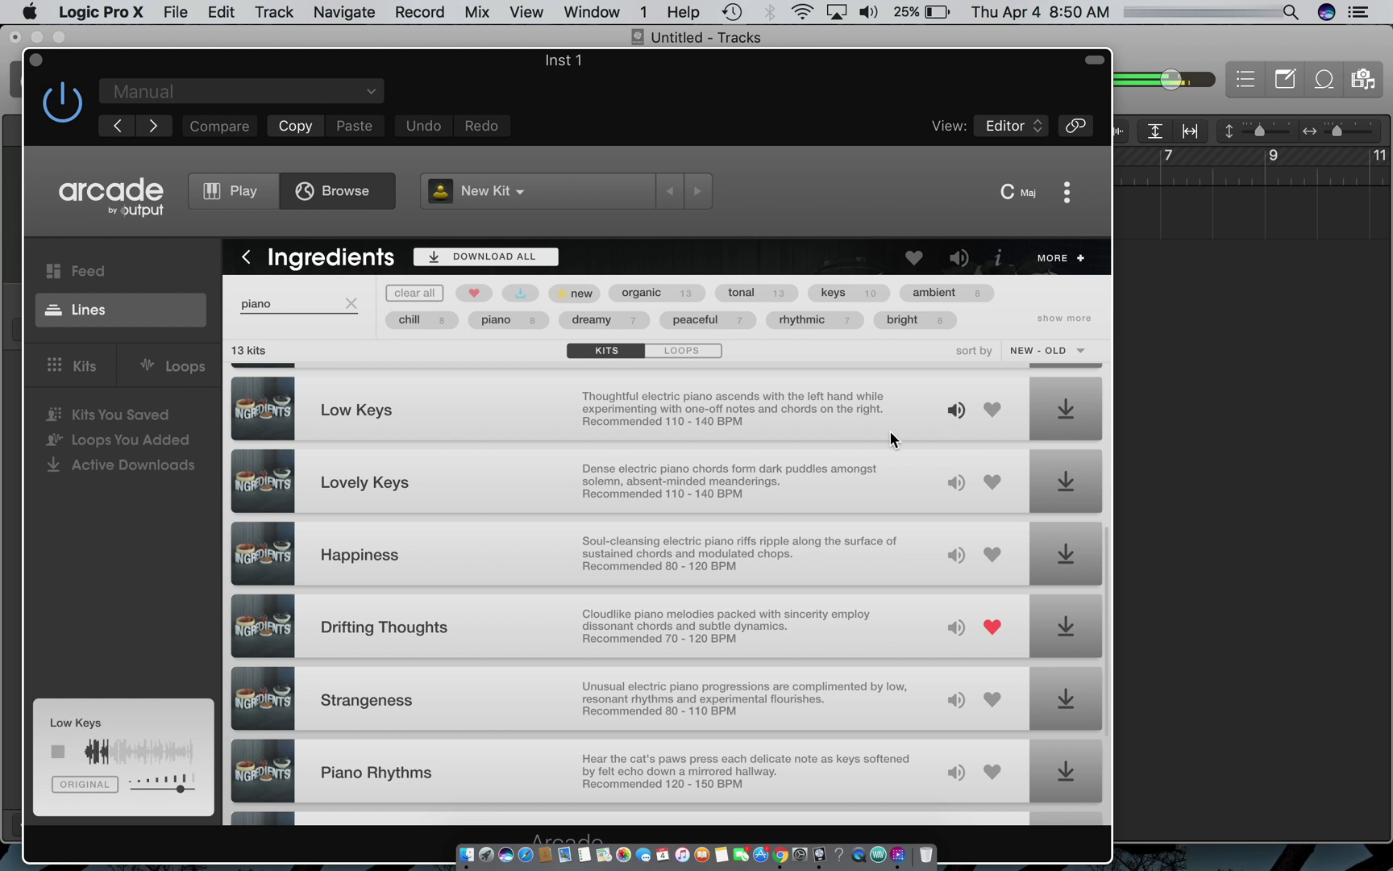
scroll(890, 432, "up", 3)
scroll(890, 439, "up", 2)
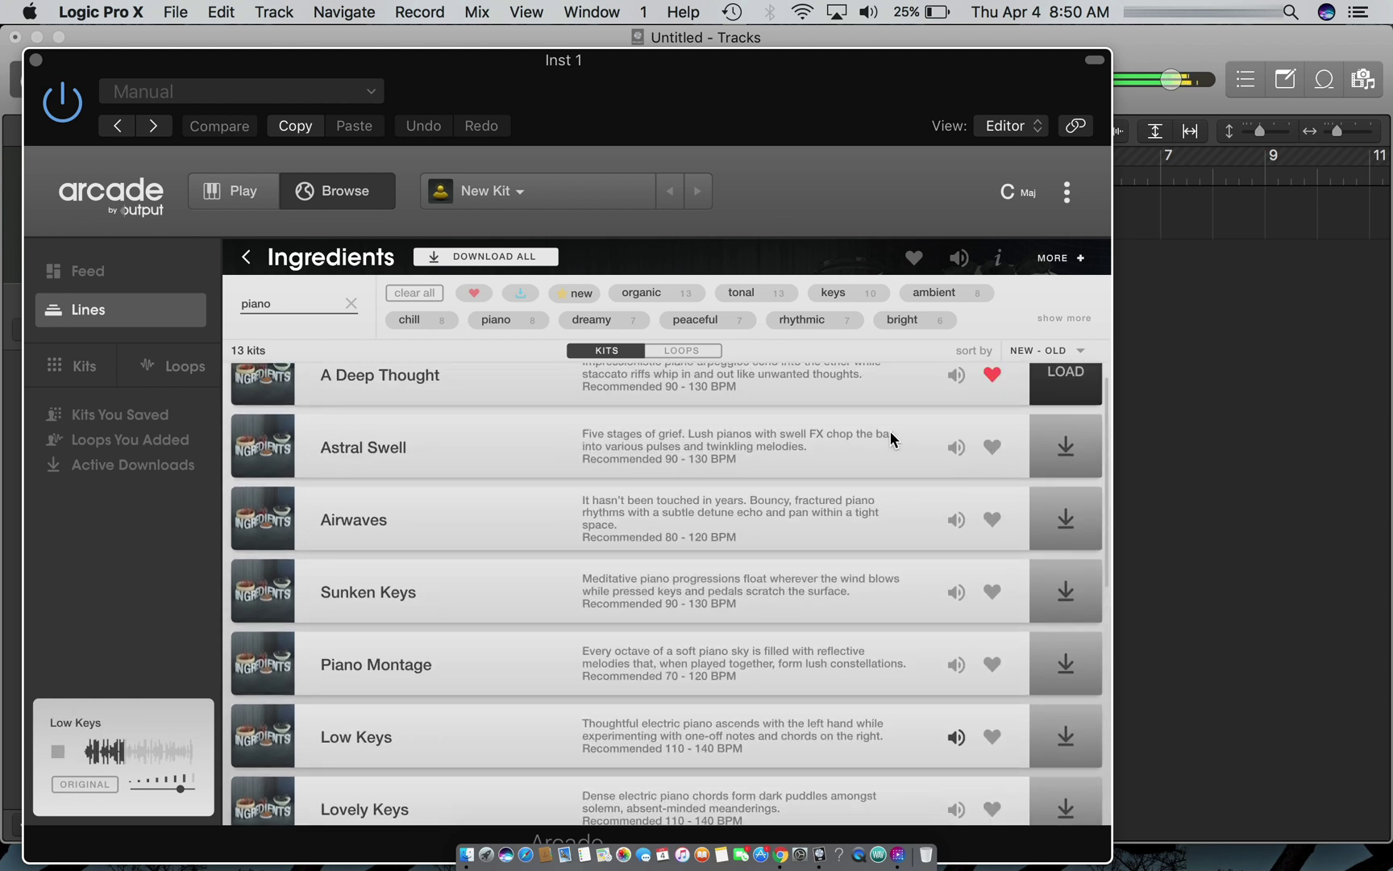
left_click(956, 593)
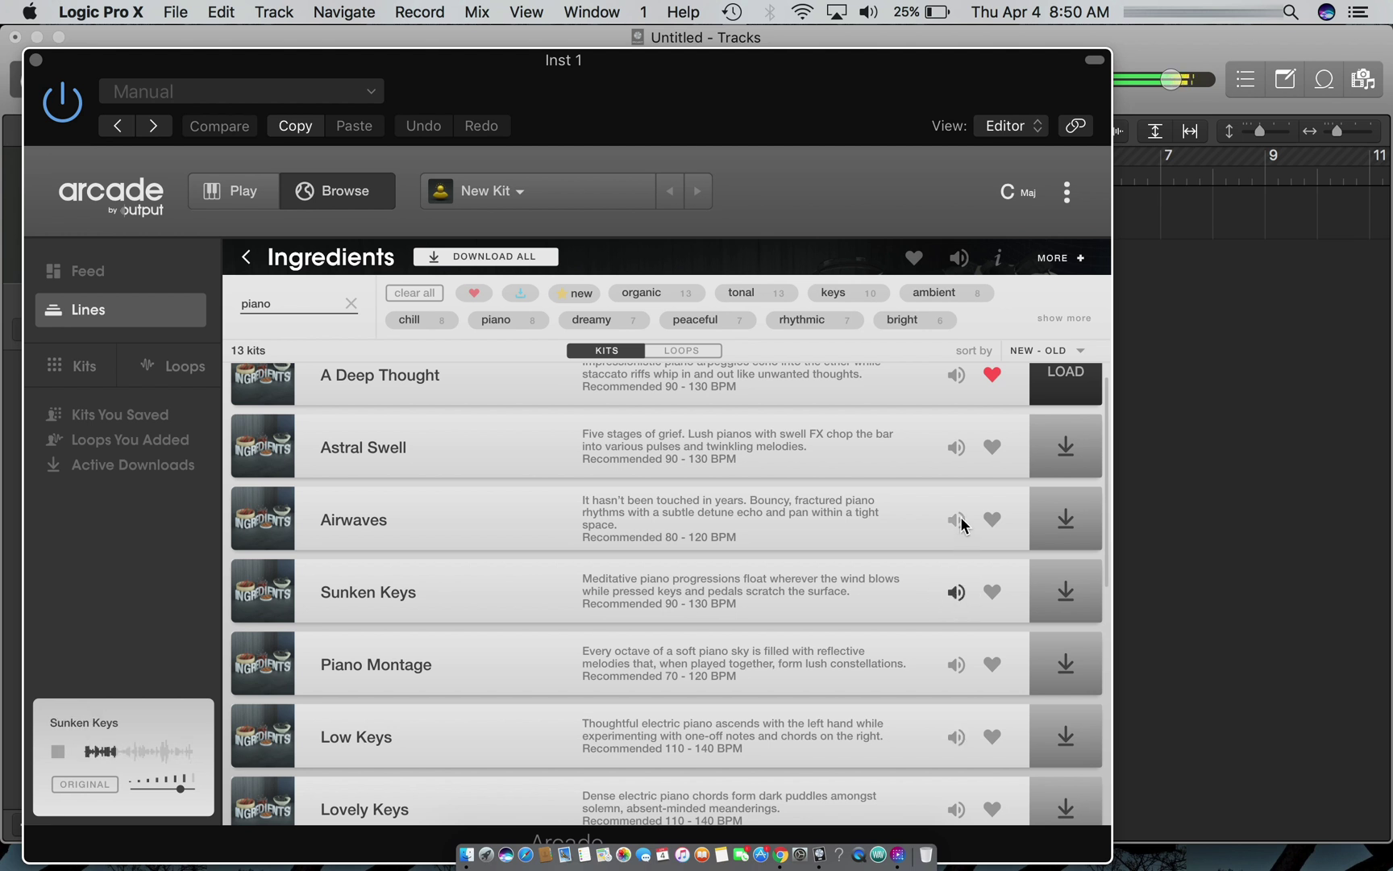
scroll(914, 511, "up", 2)
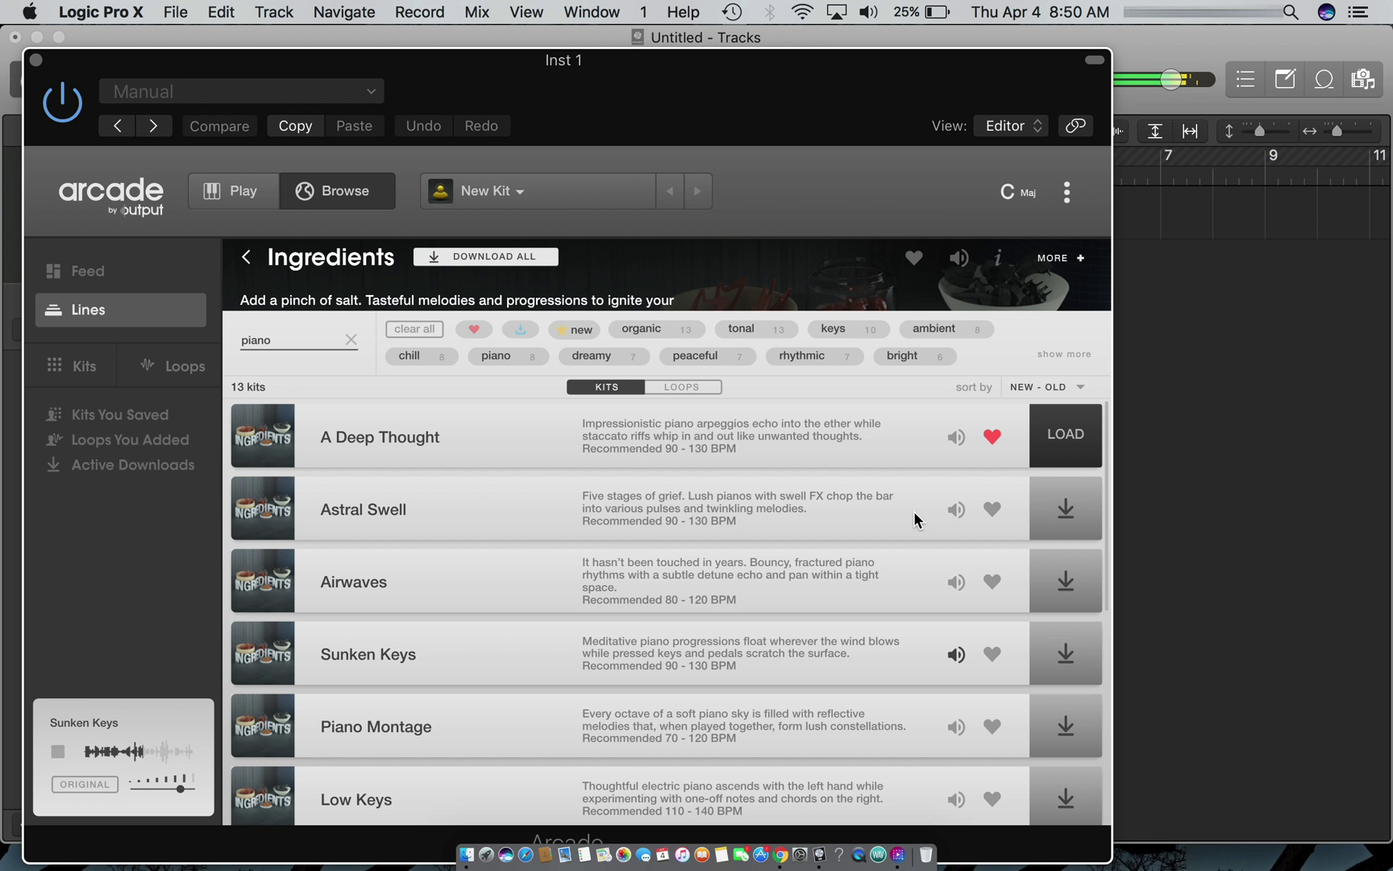
left_click(957, 582)
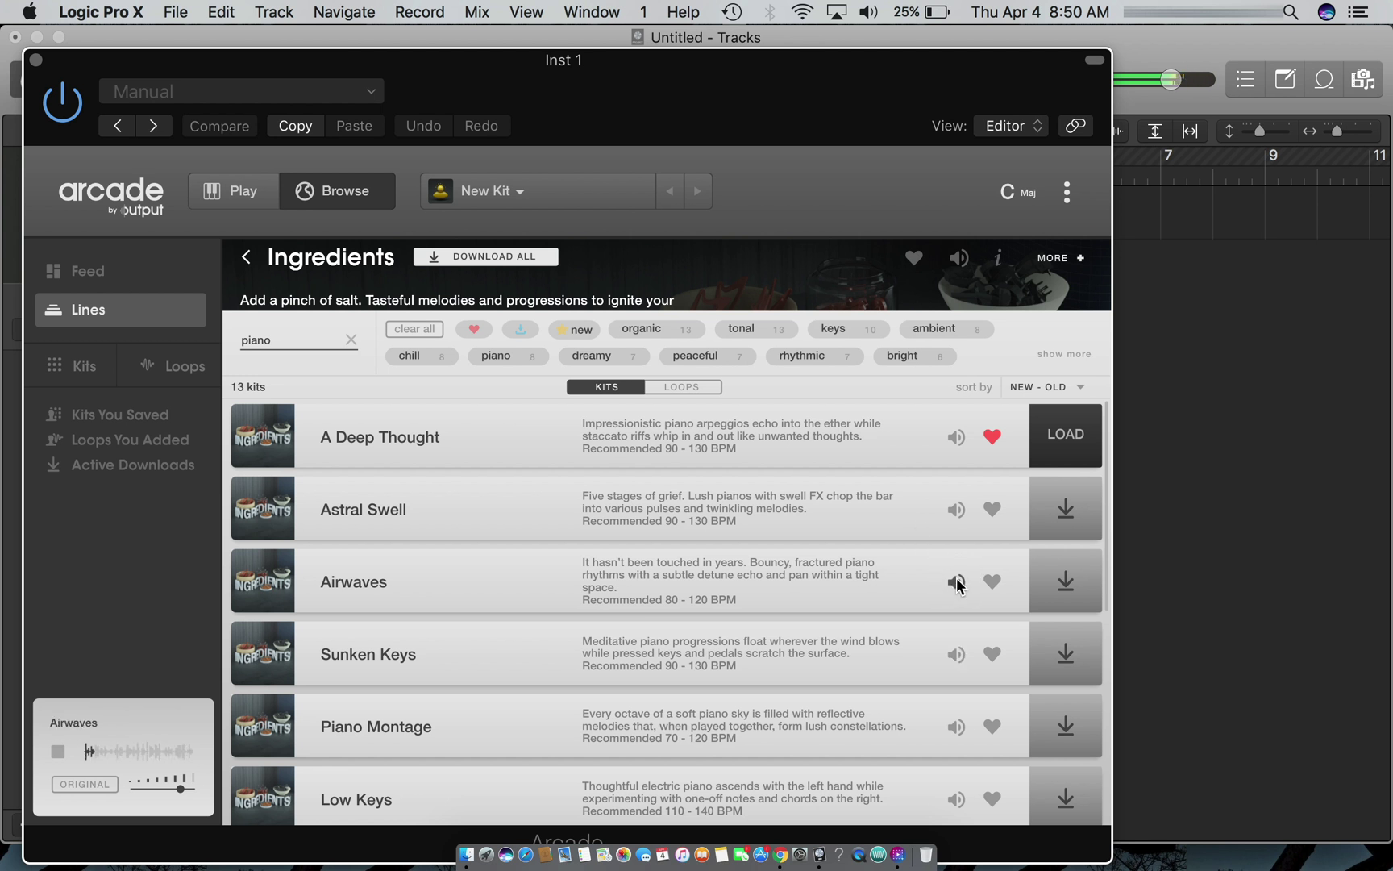
left_click(954, 654)
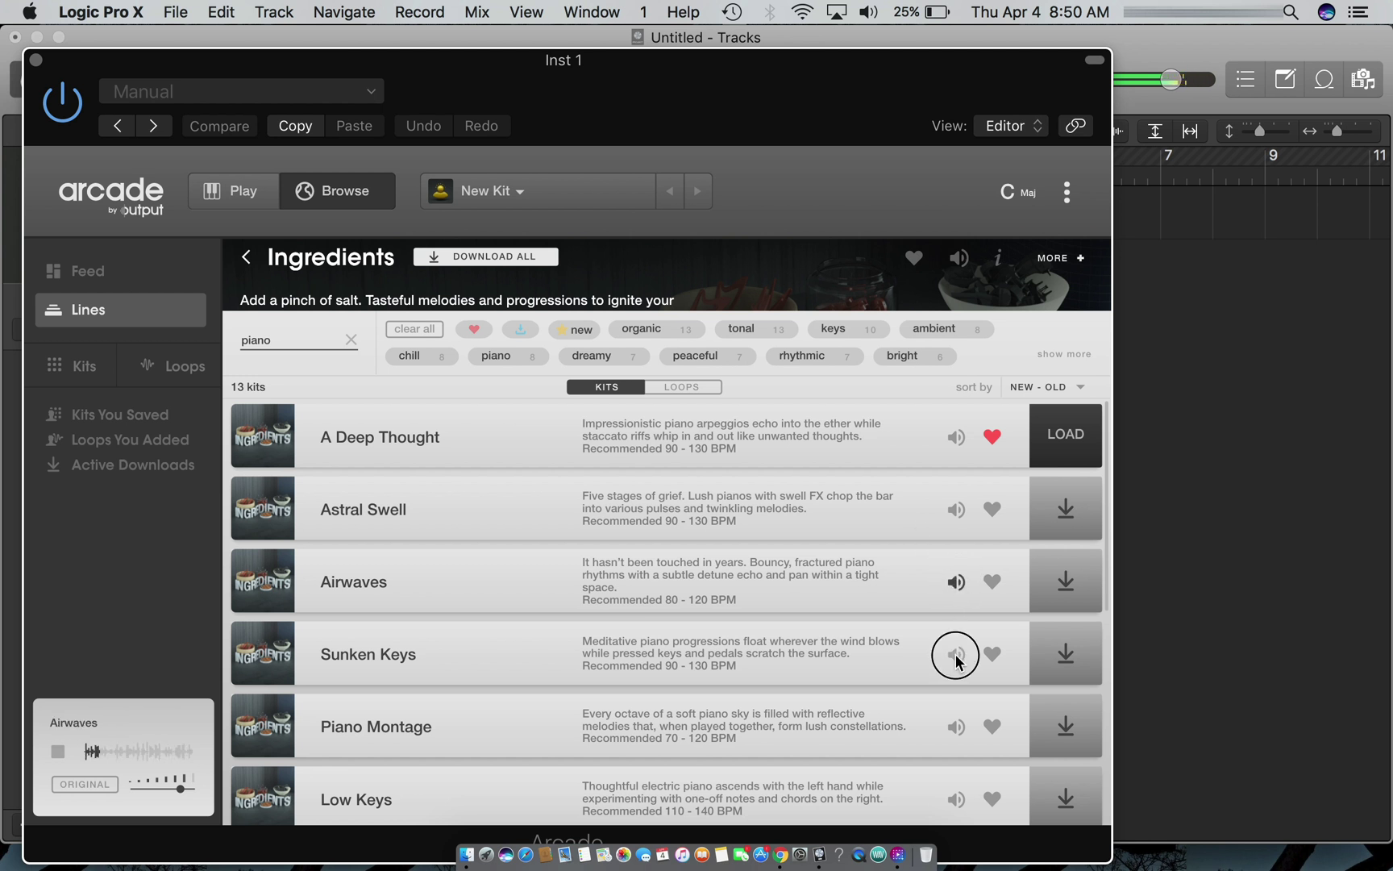
left_click(957, 729)
Preview the Nice Phendurs kit and mark it as a favourite
scroll(929, 726, "down", 10)
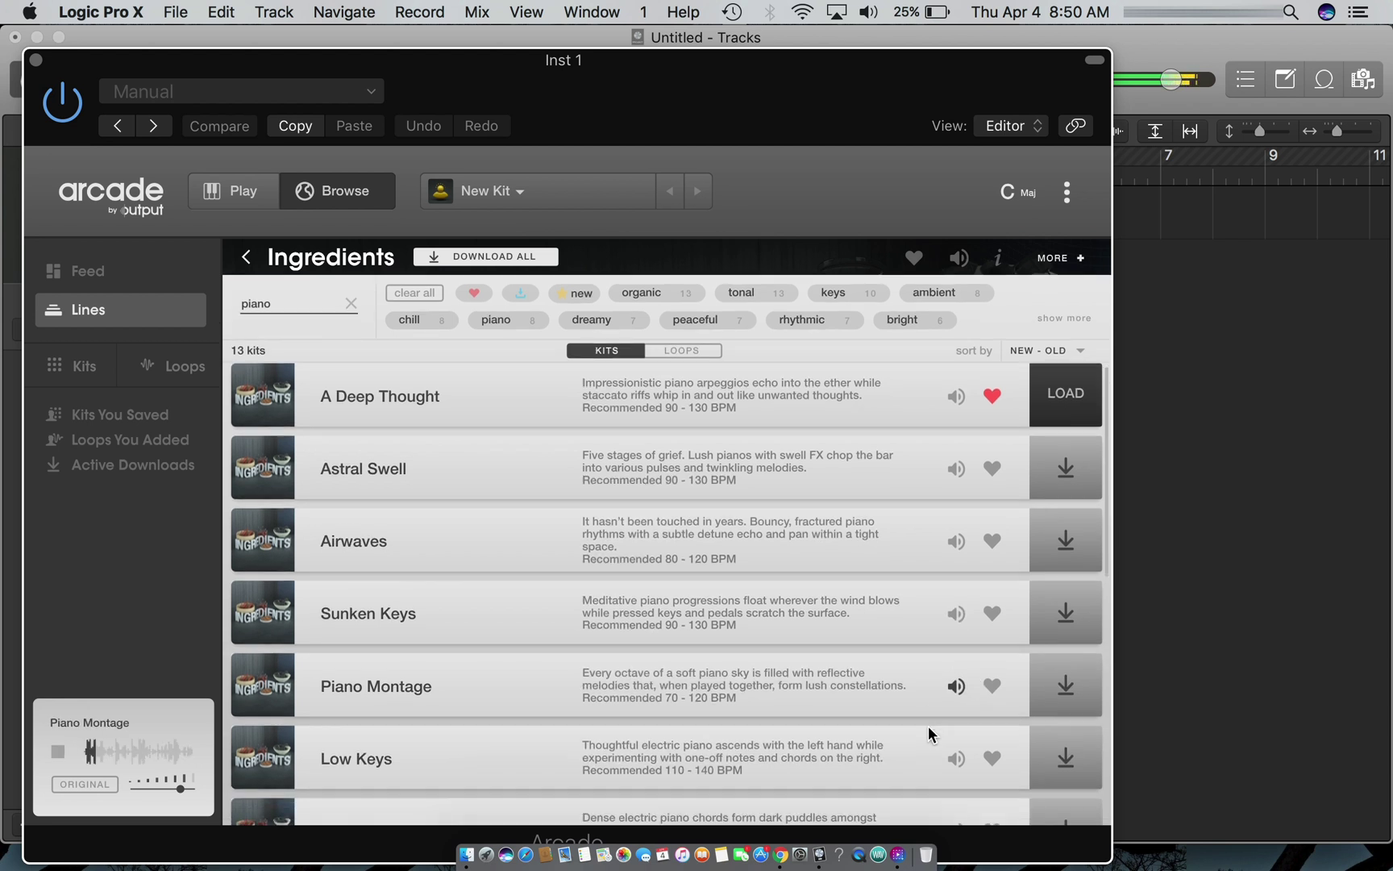
scroll(934, 730, "down", 3)
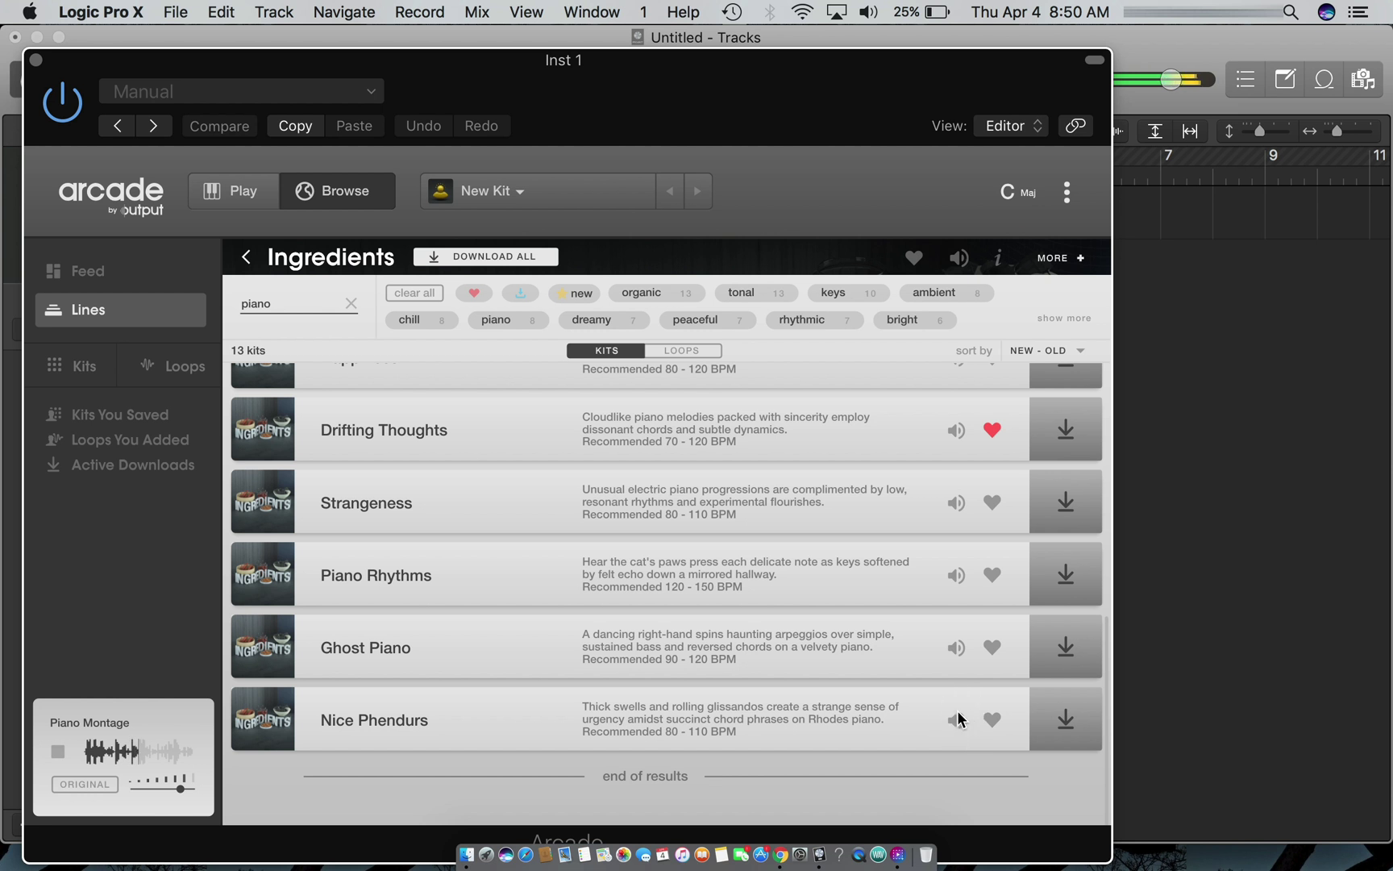
left_click(957, 724)
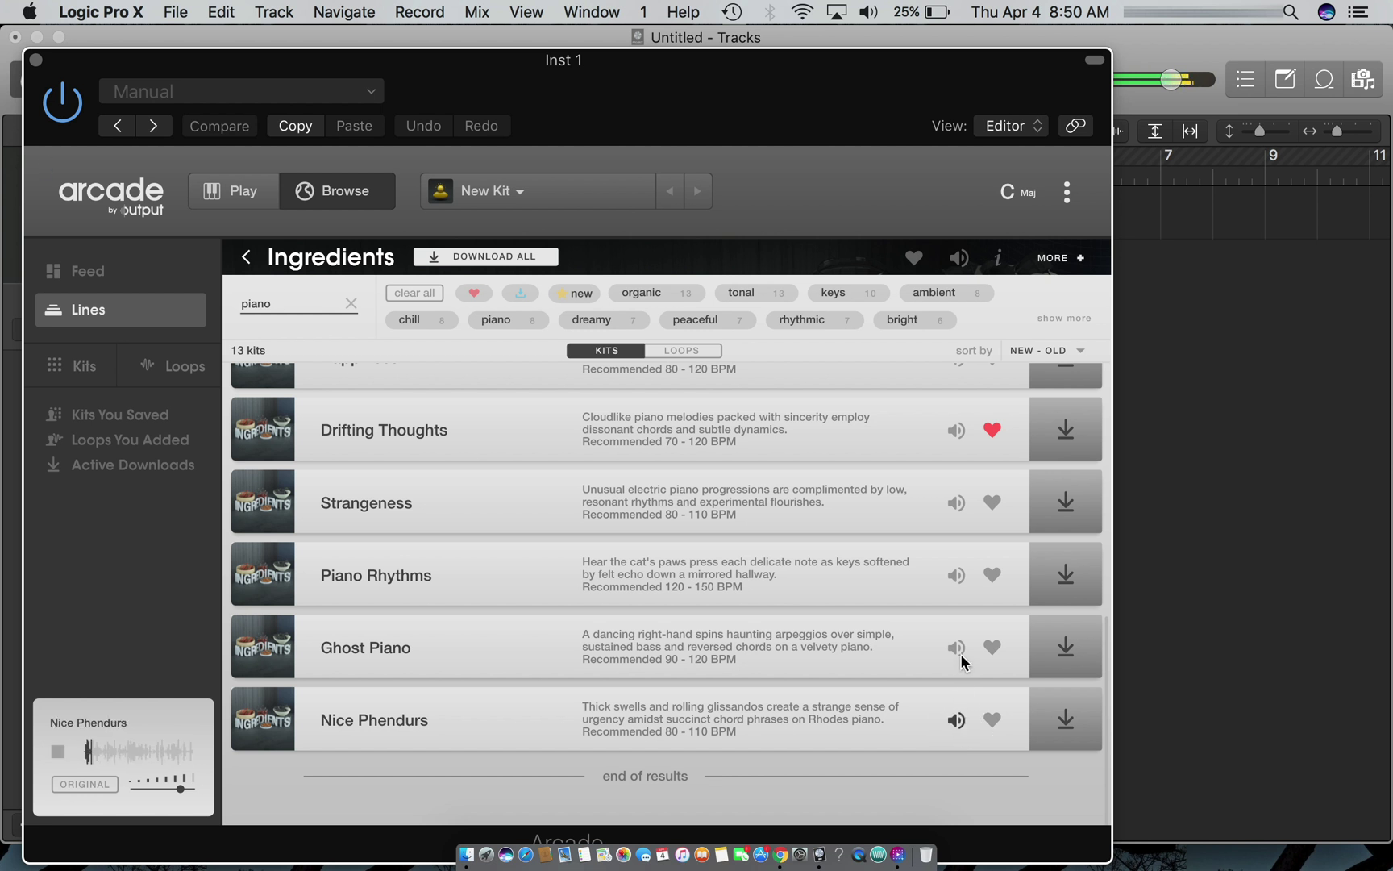
left_click(992, 719)
Download Nice Phendurs from its Ingredients row and load it as Arcade's kit
left_click(1072, 732)
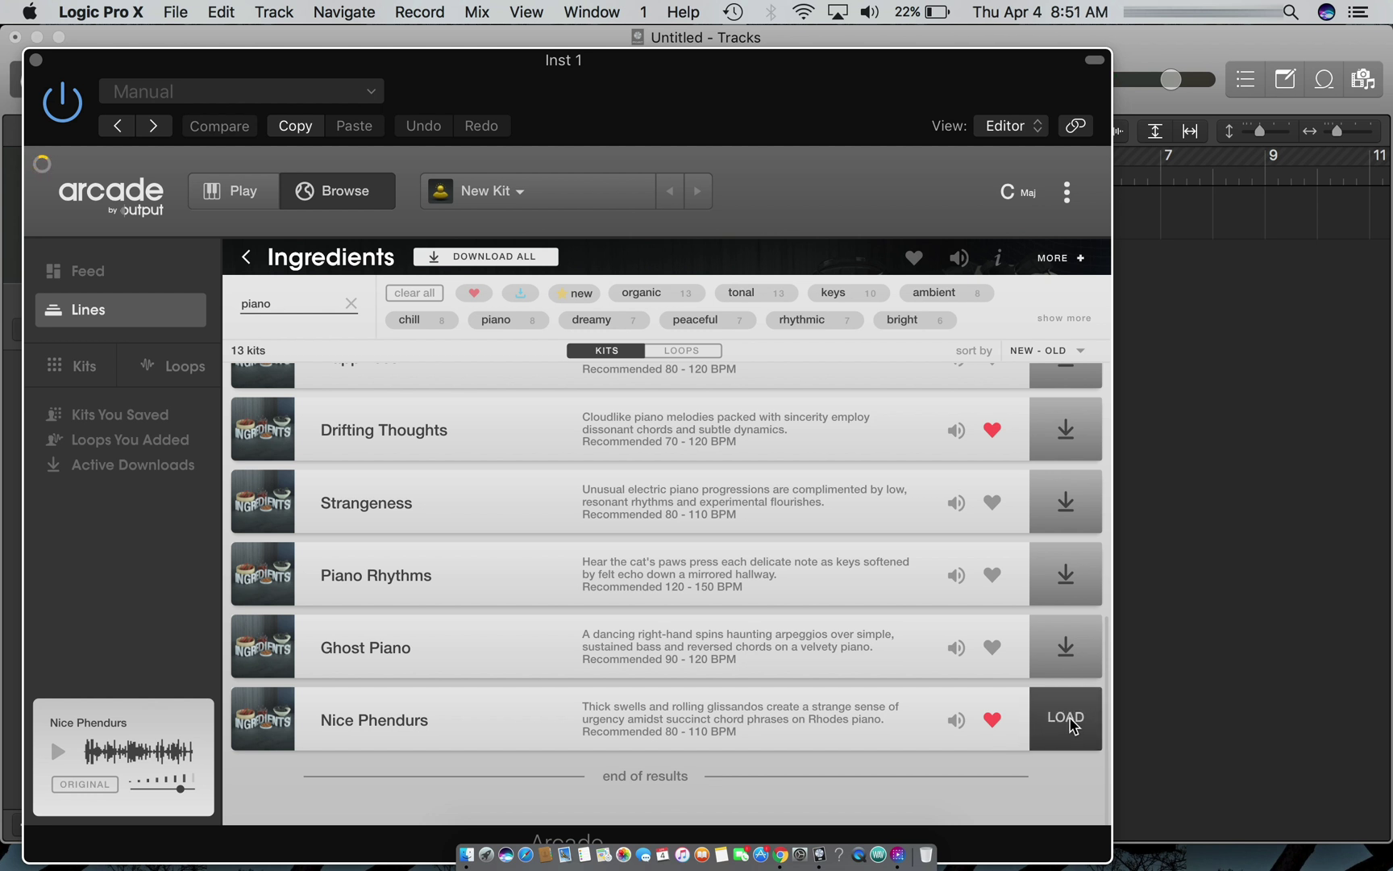
left_click(1069, 723)
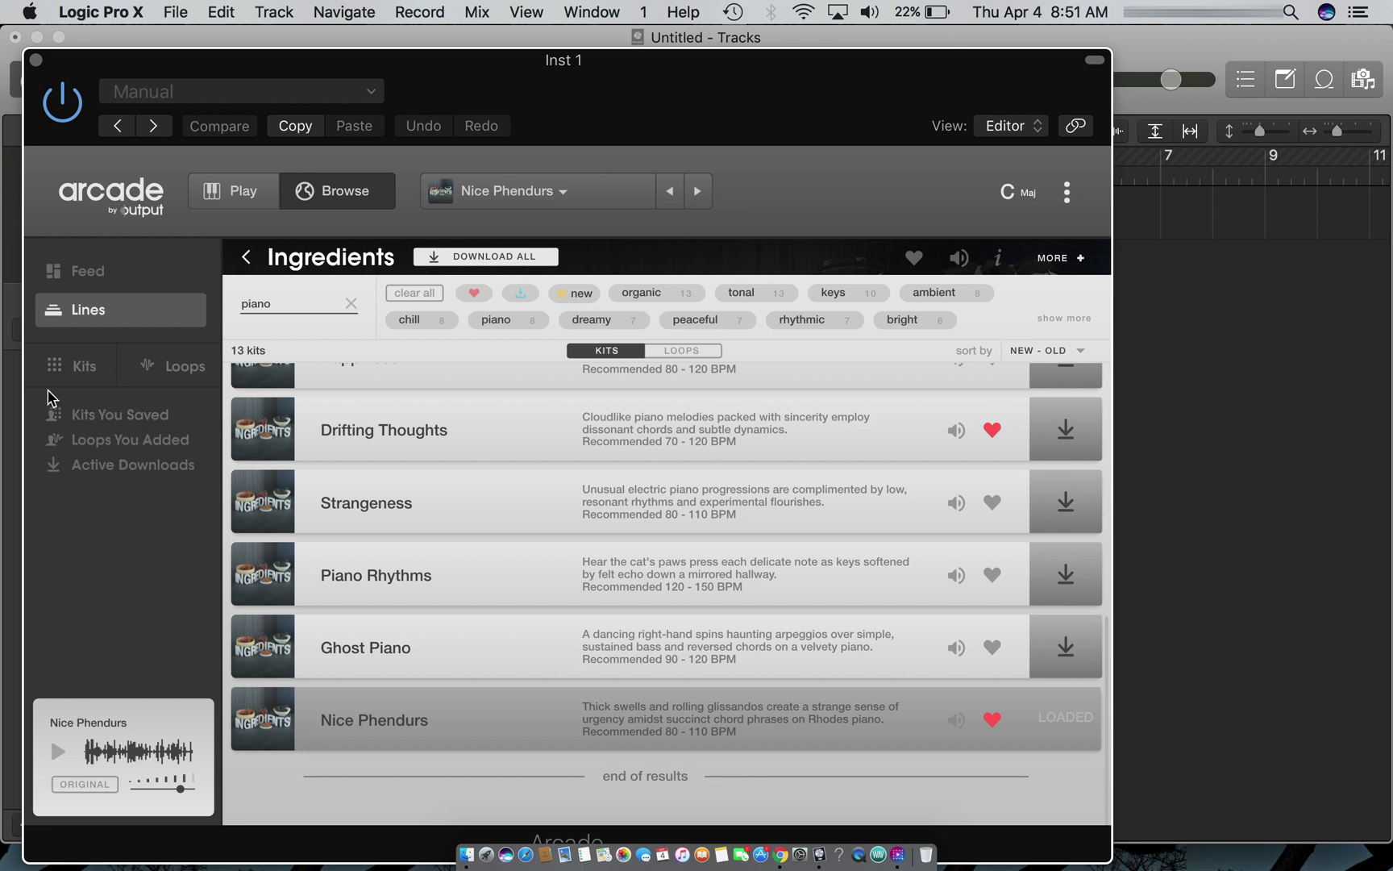
In Arcade's Play view, play A, S, D, F, G via Musical Typing, raising system volume
left_click(230, 198)
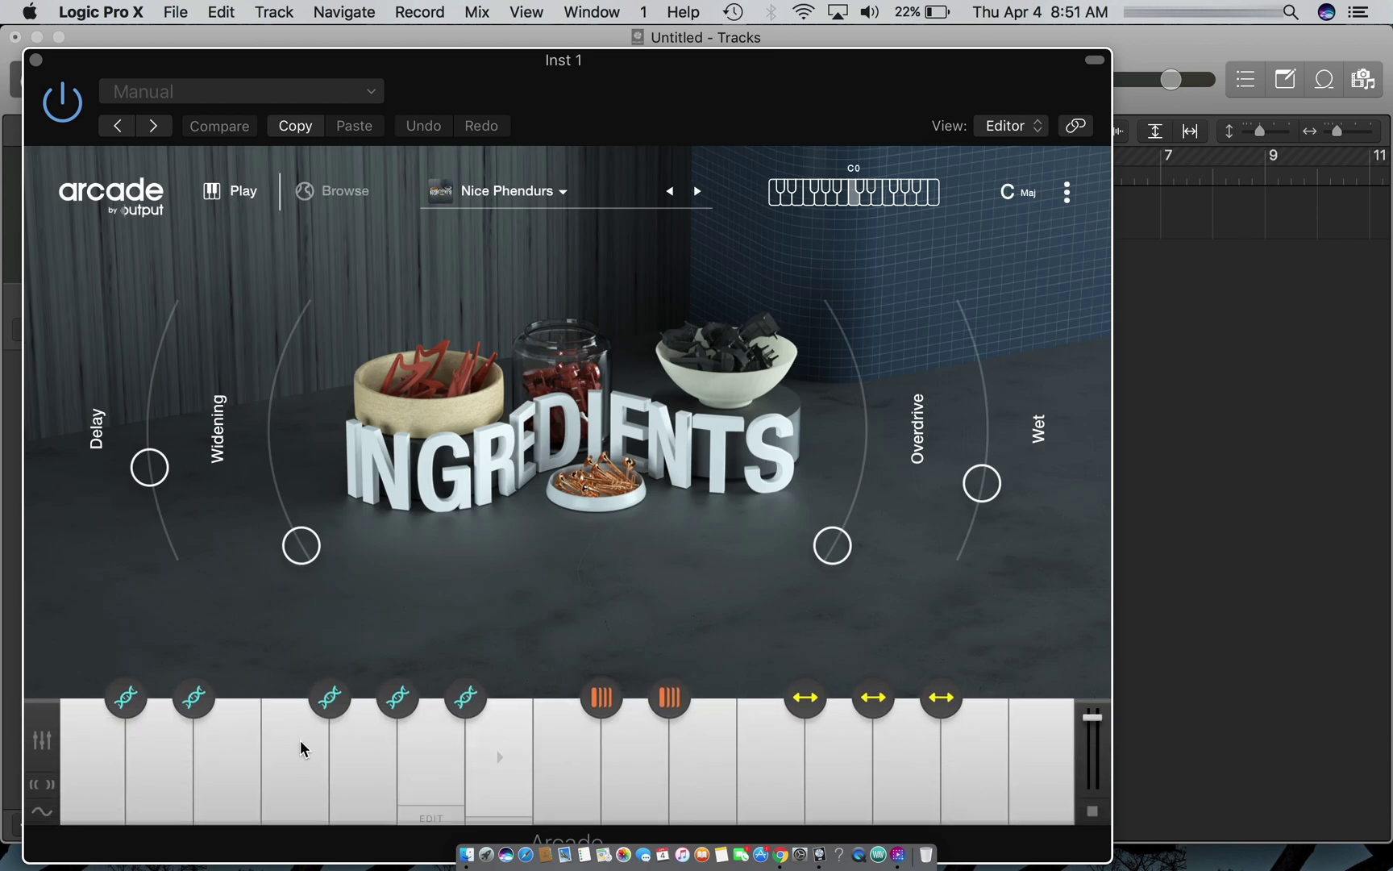
key("super+k")
key("a")
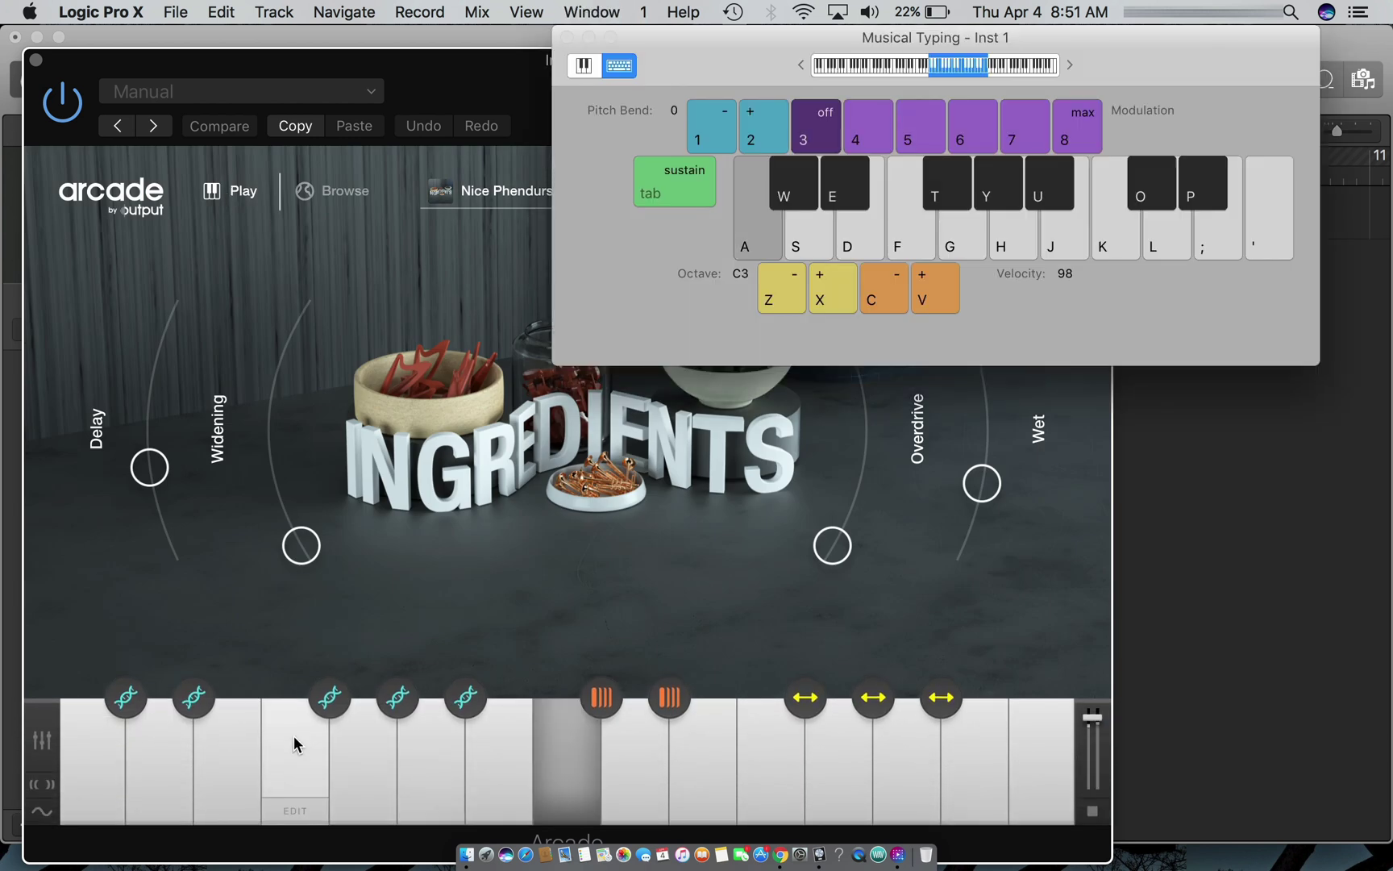
key("s")
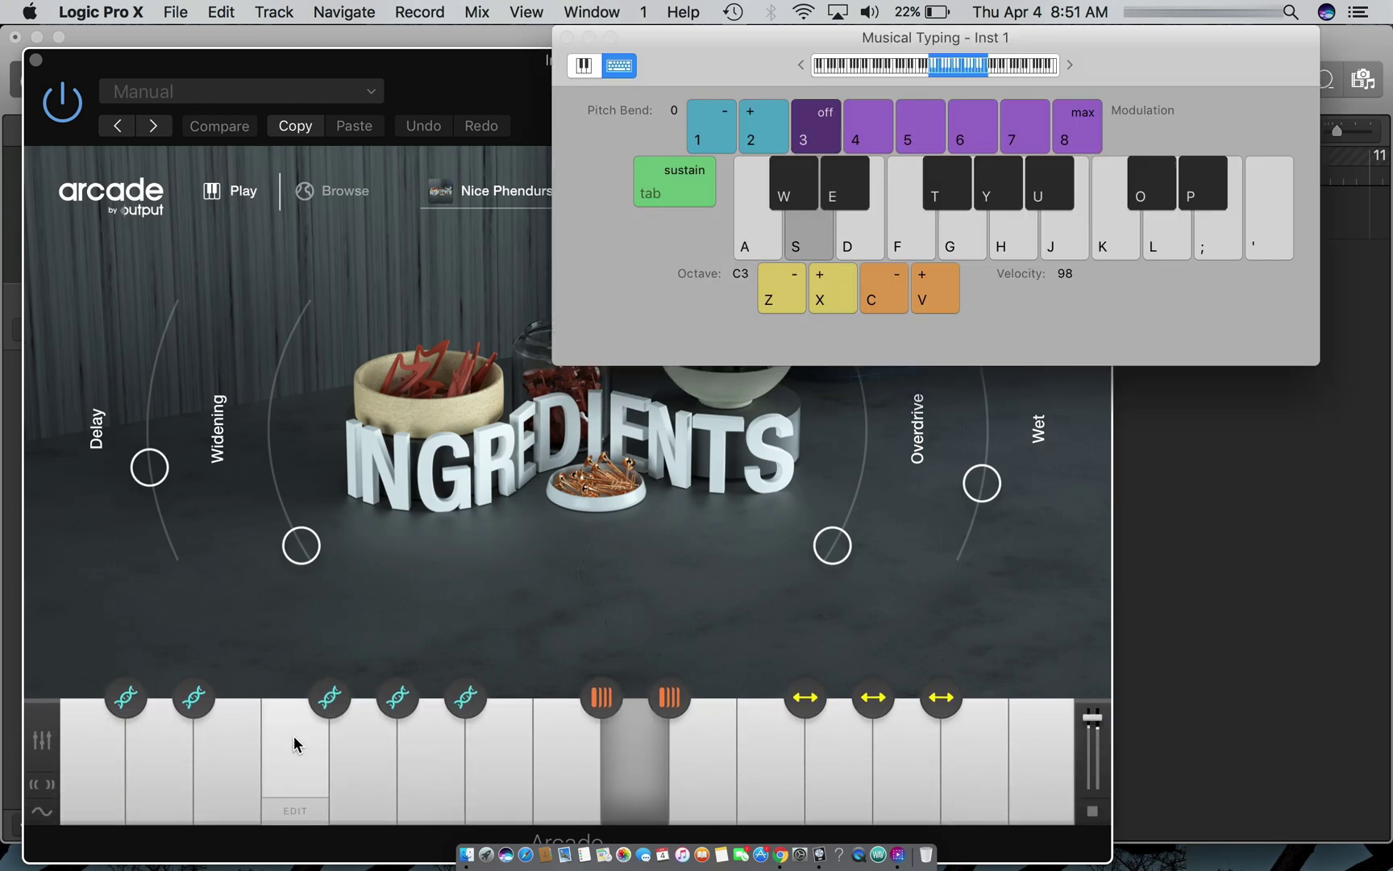
key("d")
key("f")
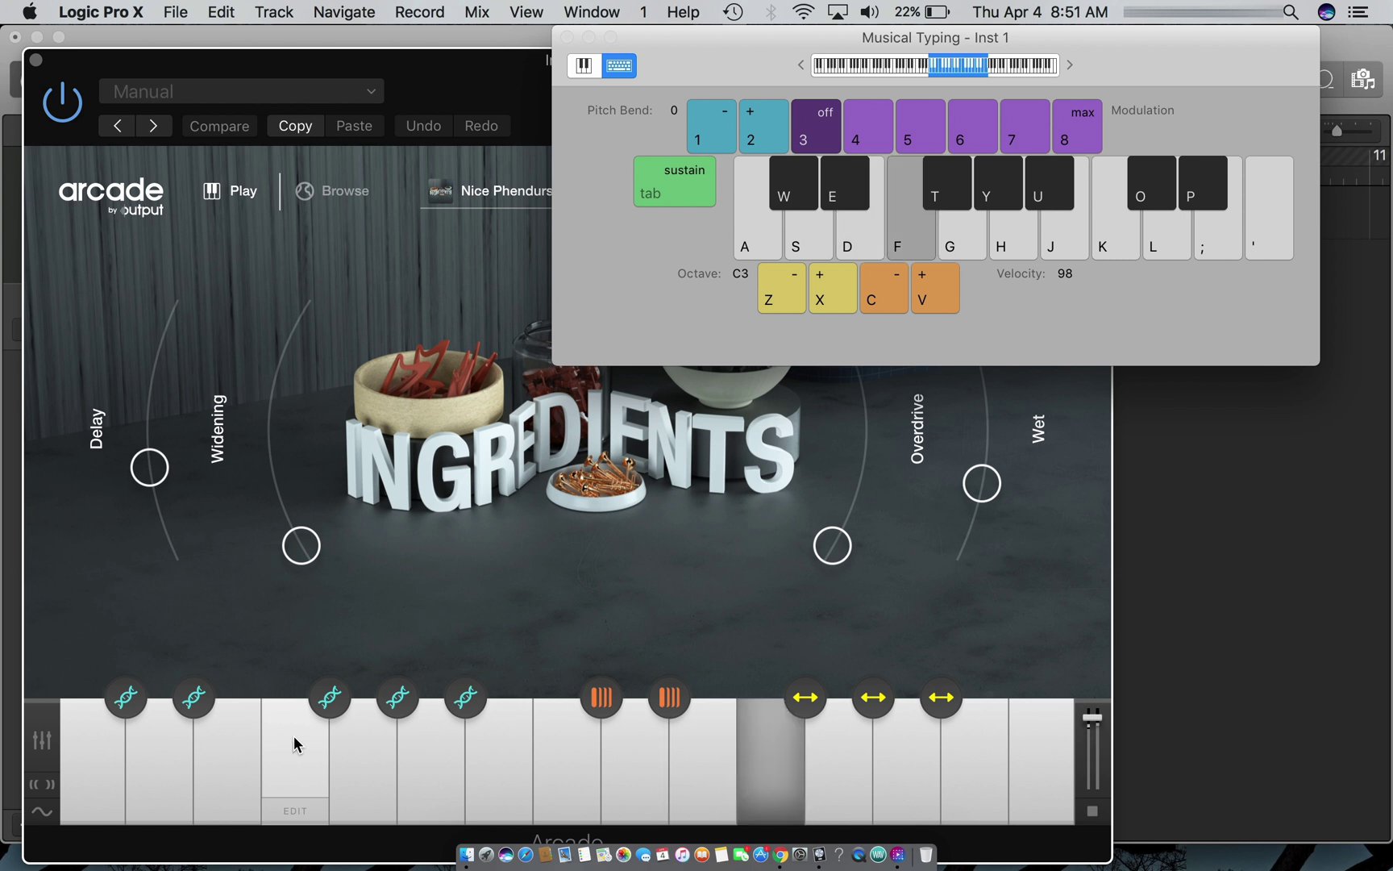
key("g")
key("XF86AudioRaiseVolume")
key("XF86AudioRaiseVolume")
key("XF86AudioRaiseVolume")
key("XF86AudioRaiseVolume")
key("XF86AudioRaiseVolume")
key("XF86AudioRaiseVolume")
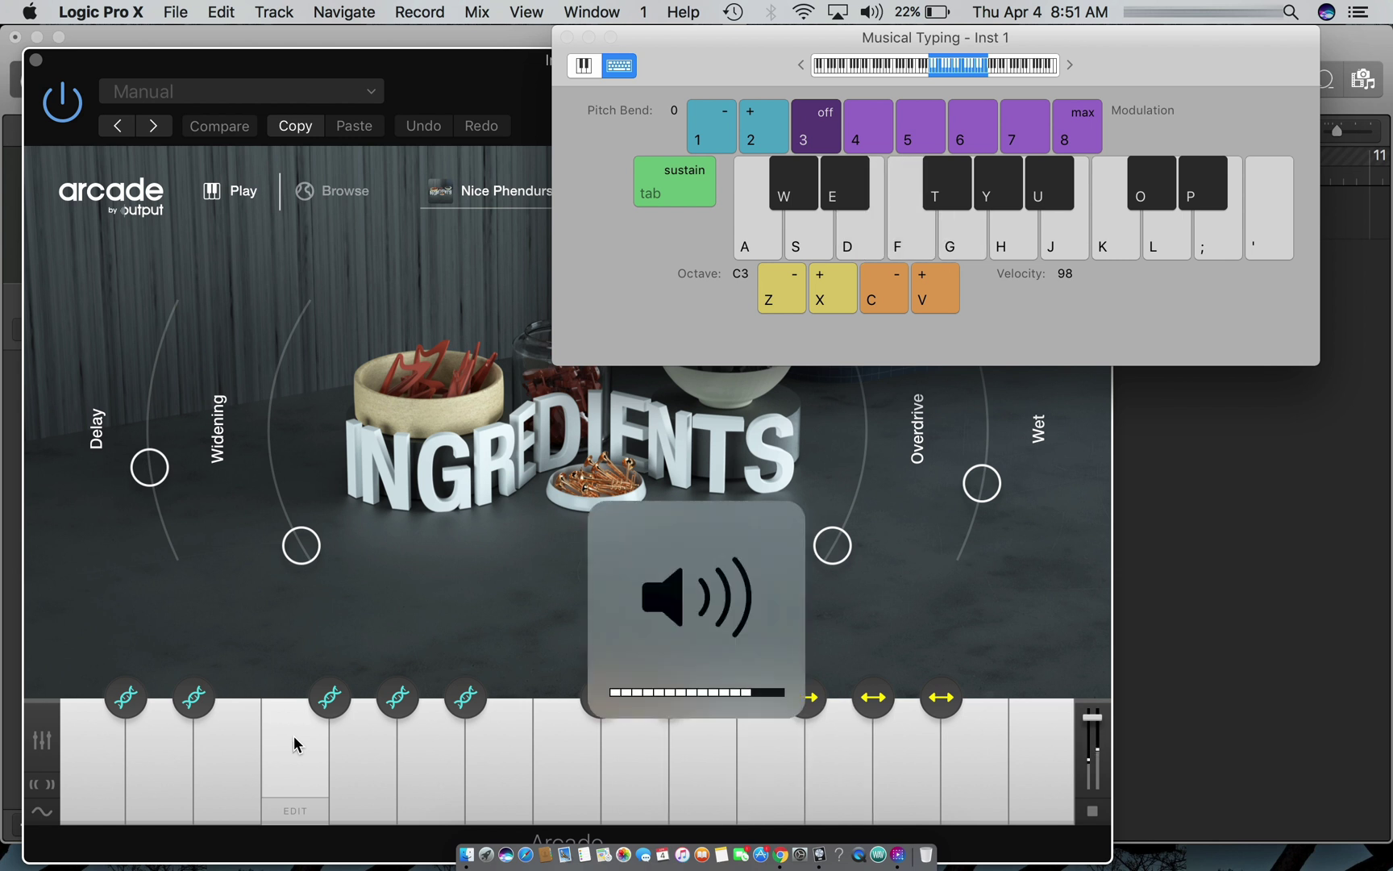
key("a")
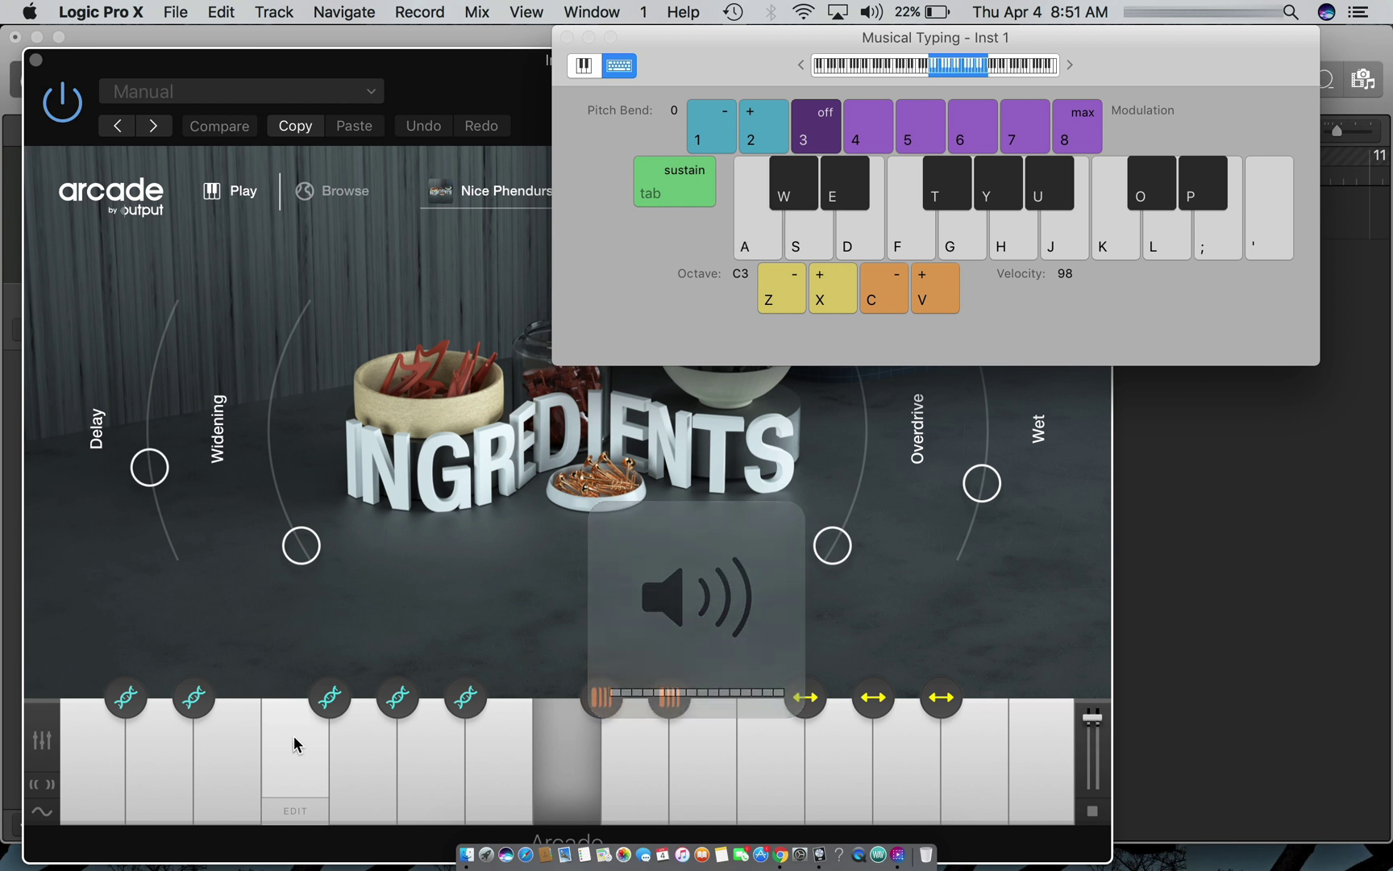
key("s")
key("g")
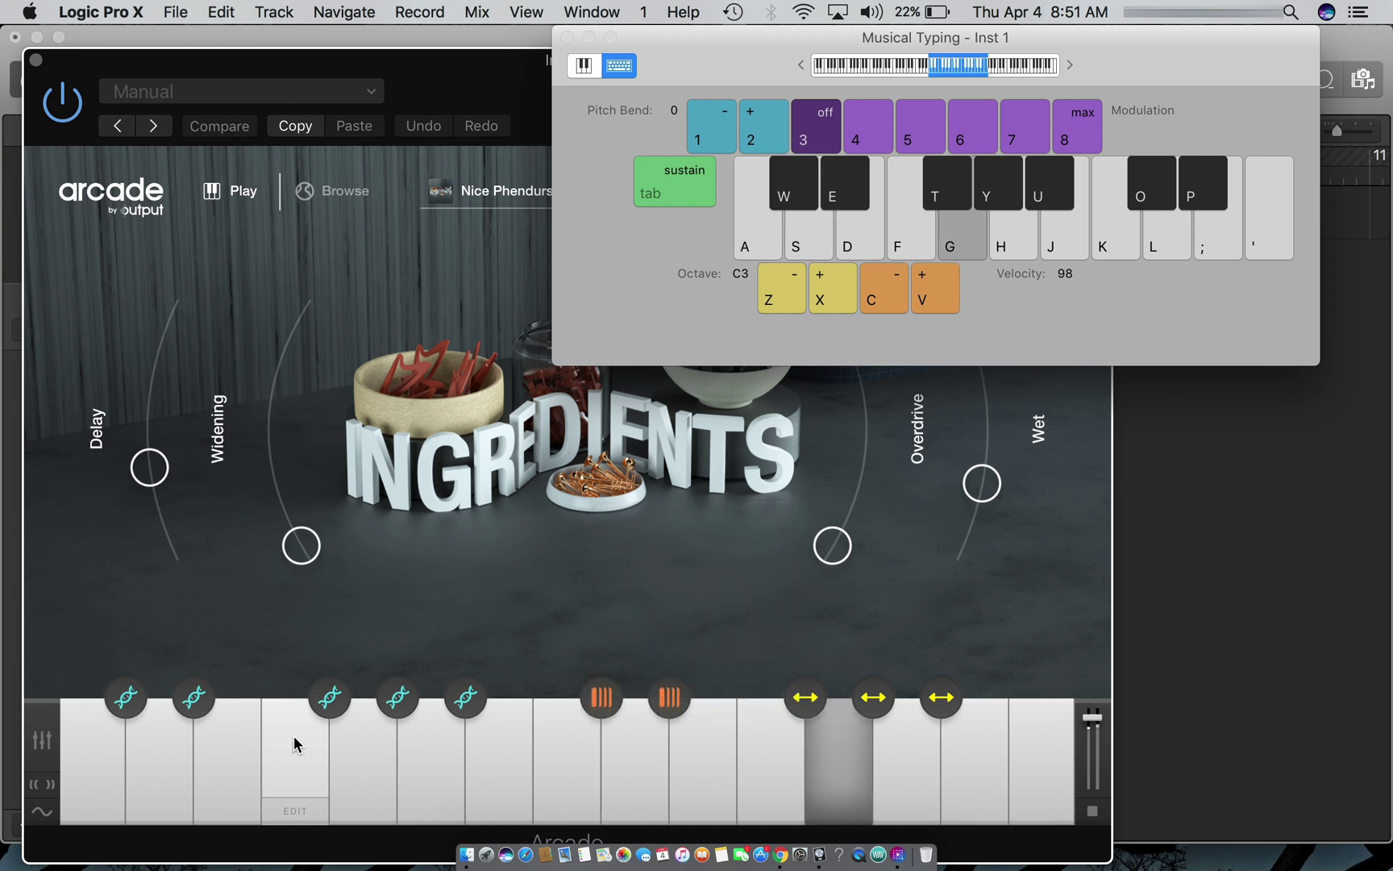
Close Musical Typing, go to Arcade's Browse Kits list and toggle the favourites filter
left_click(567, 37)
left_click(345, 191)
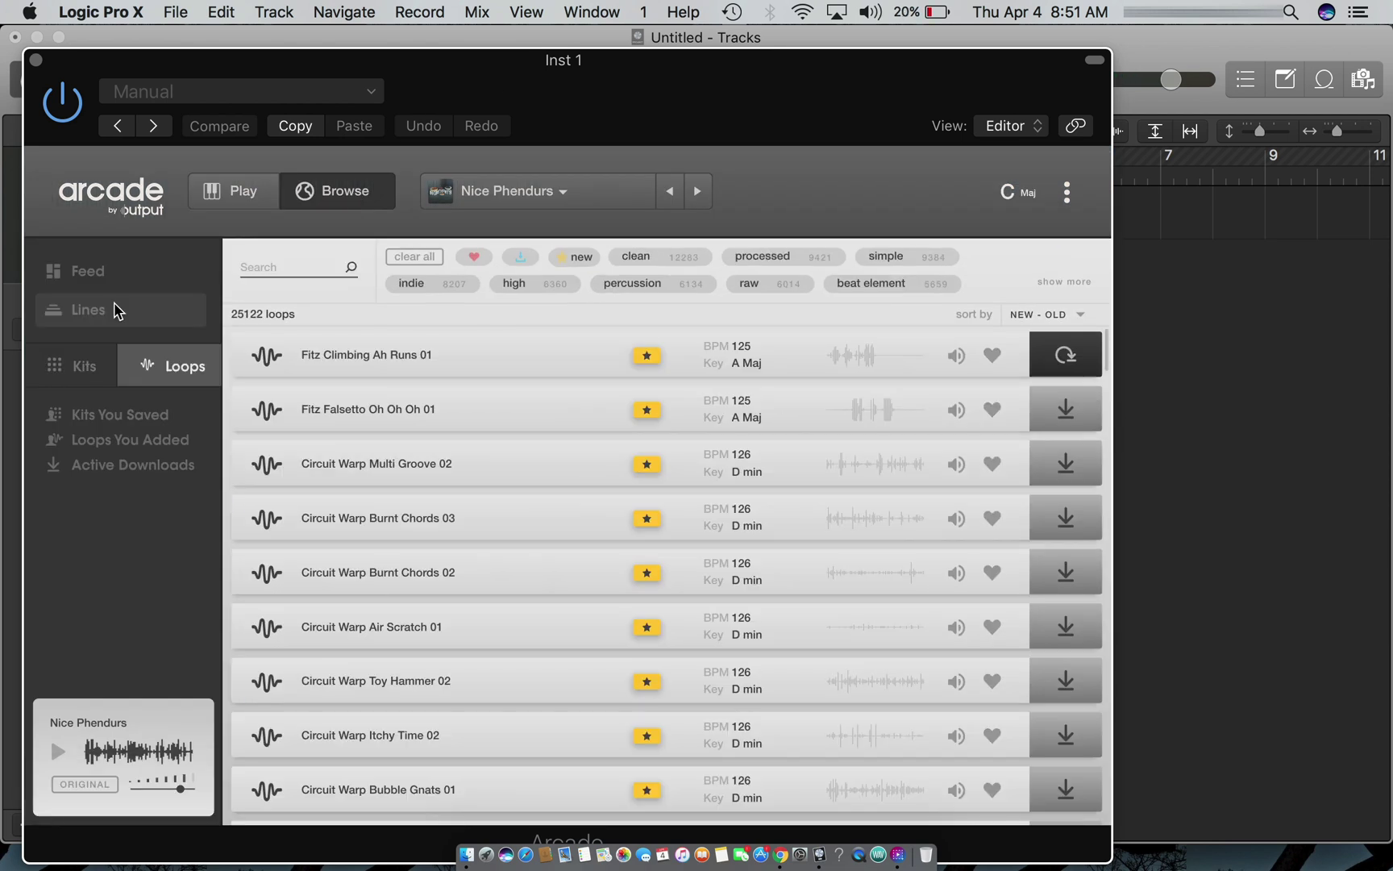
left_click(117, 311)
left_click(94, 364)
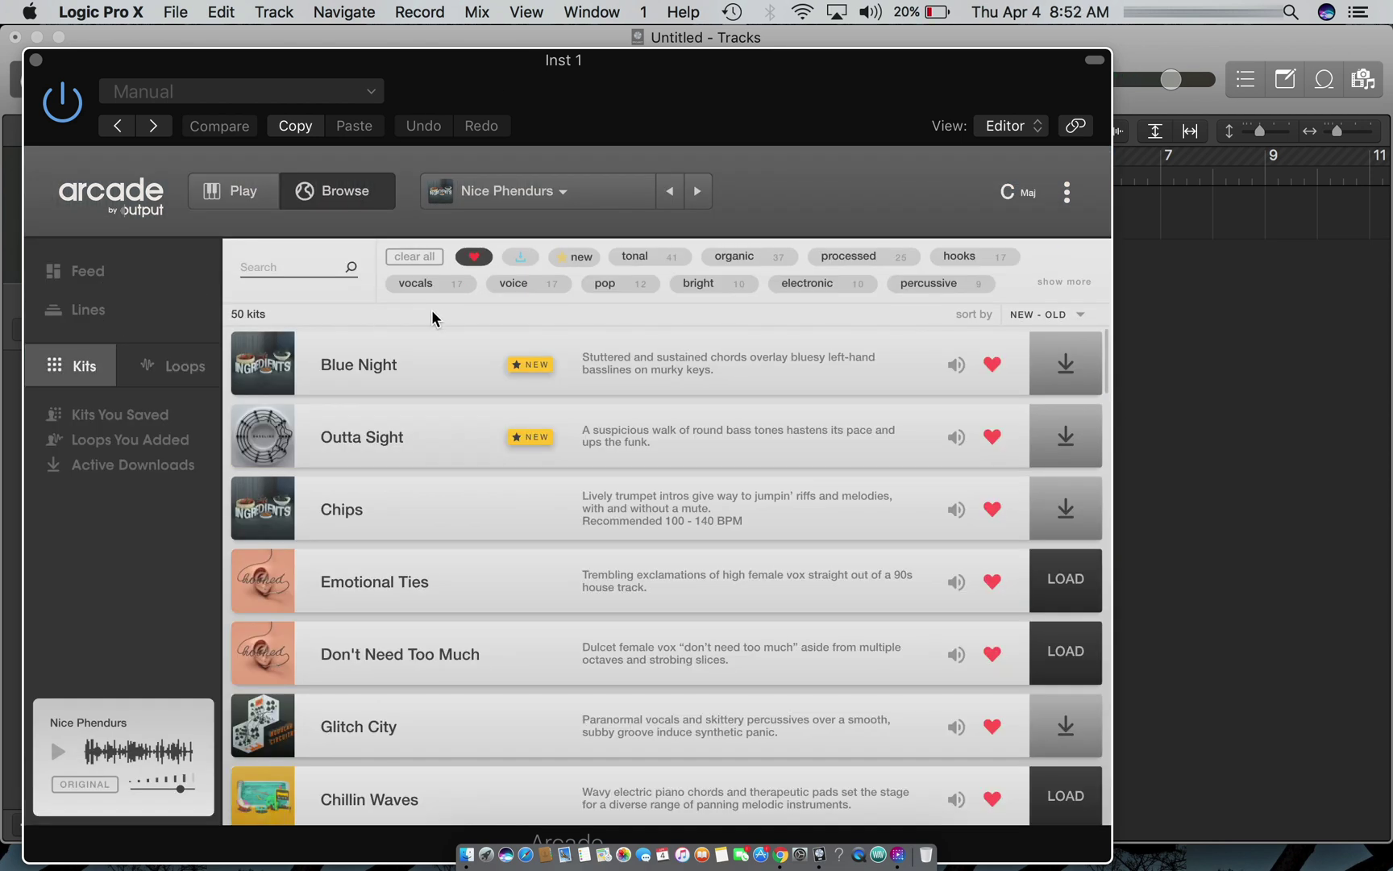
left_click(475, 257)
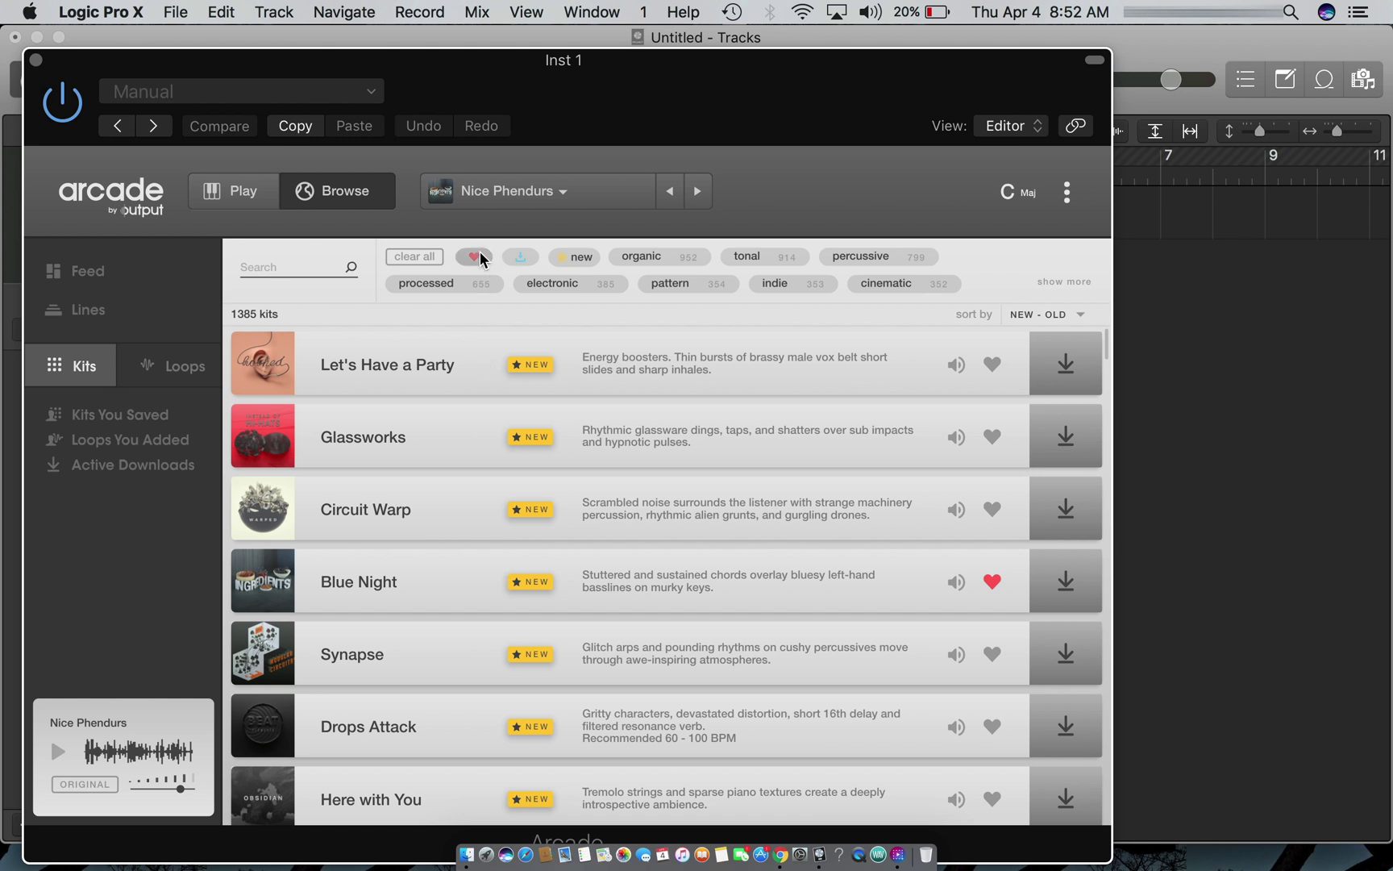
left_click(474, 257)
scroll(504, 593, "down", 20)
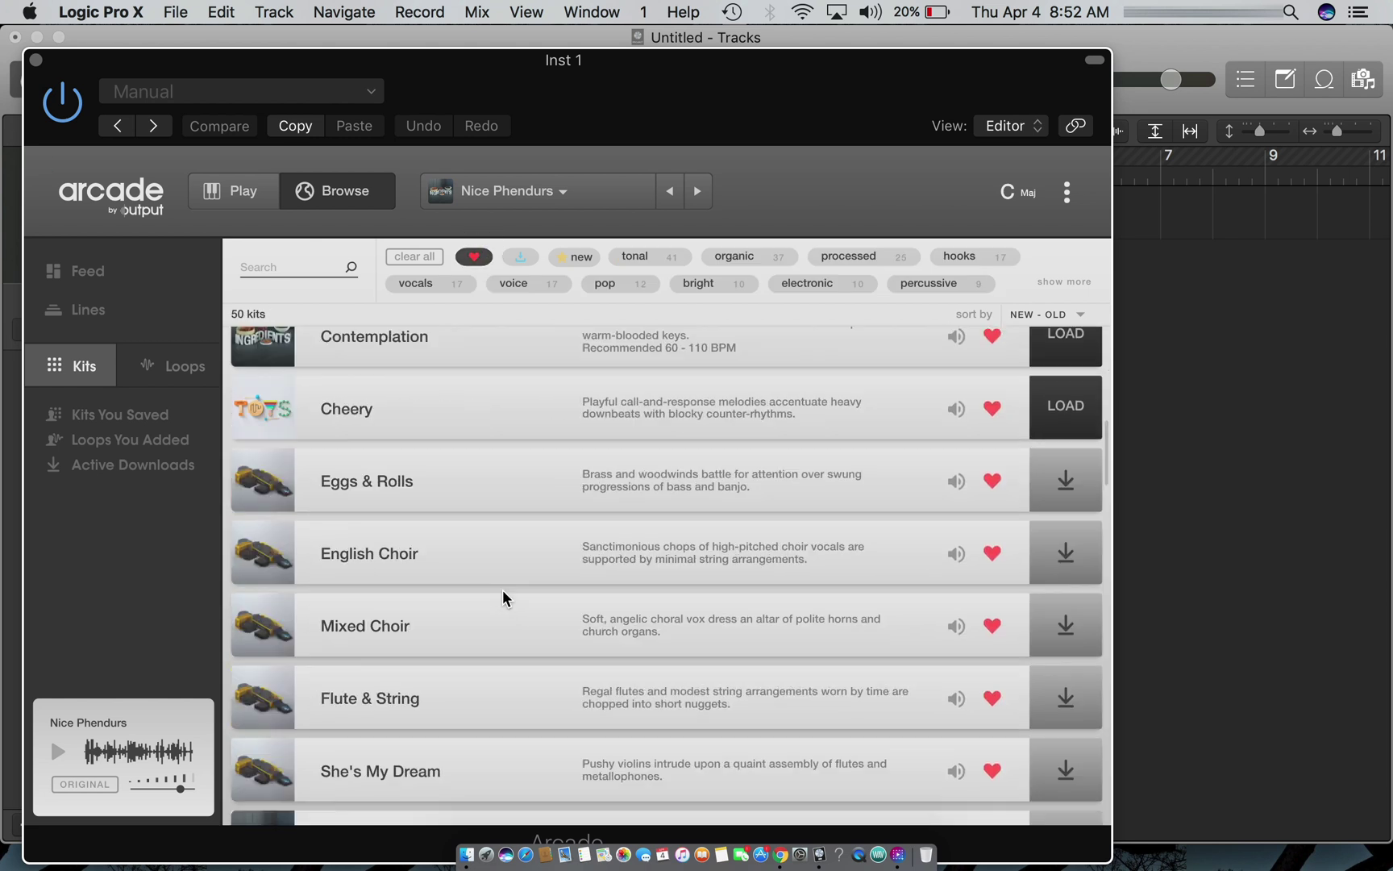
scroll(503, 597, "up", 20)
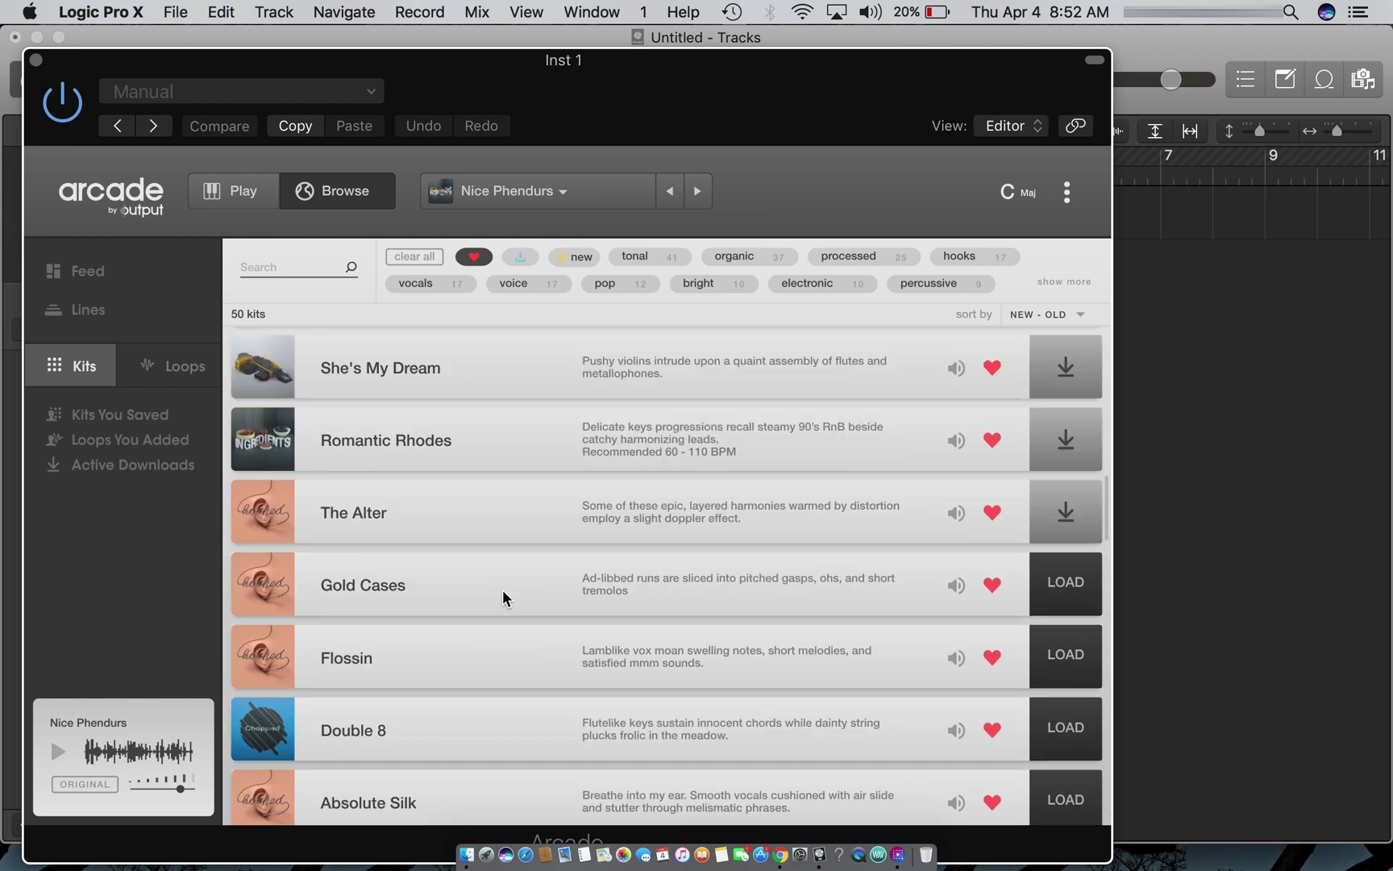
scroll(503, 597, "up", 2)
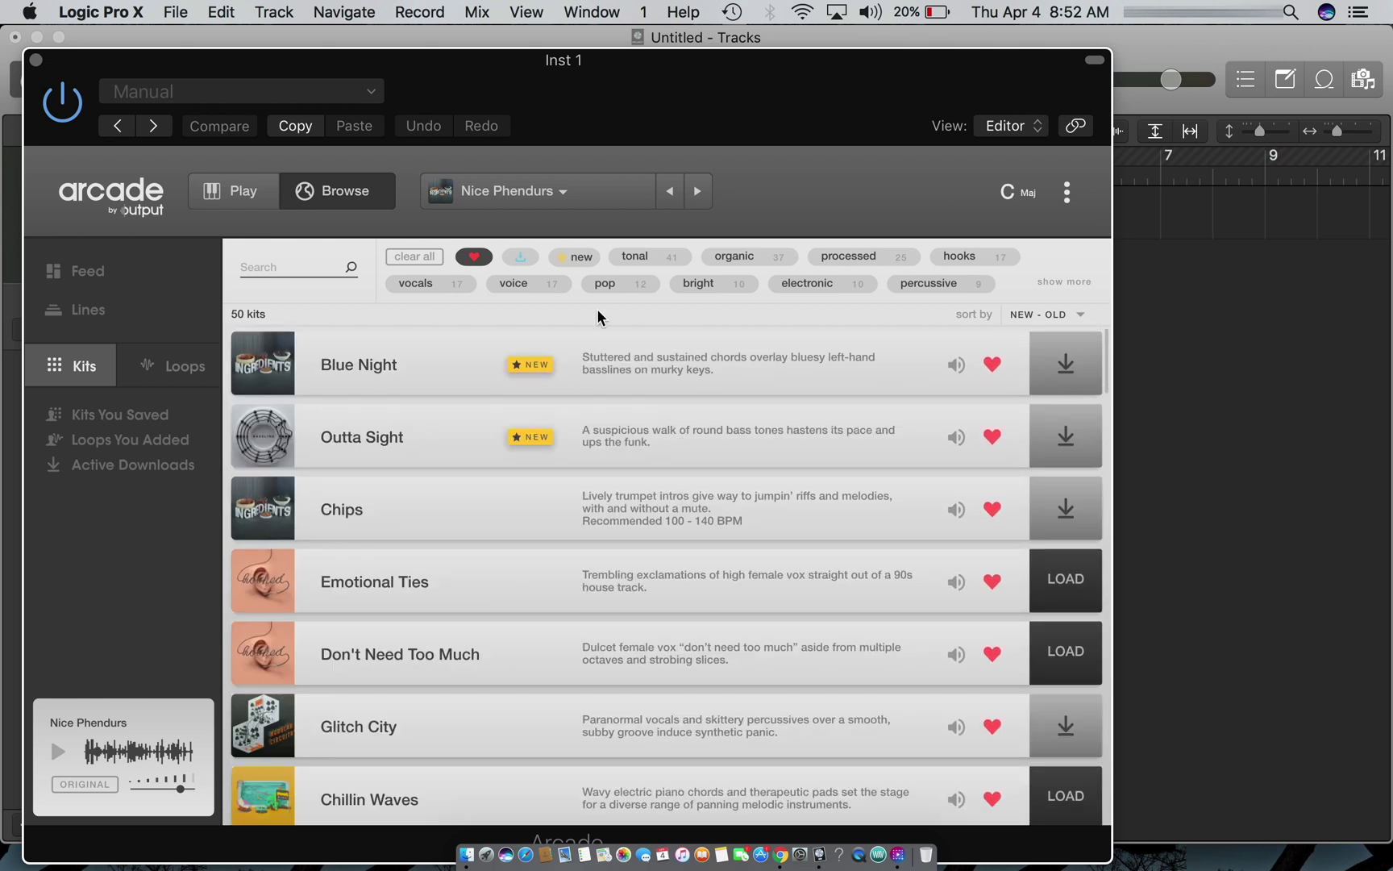
Toggle the voice and hooked tag filters, leaving only voice active (84 kits)
left_click(516, 284)
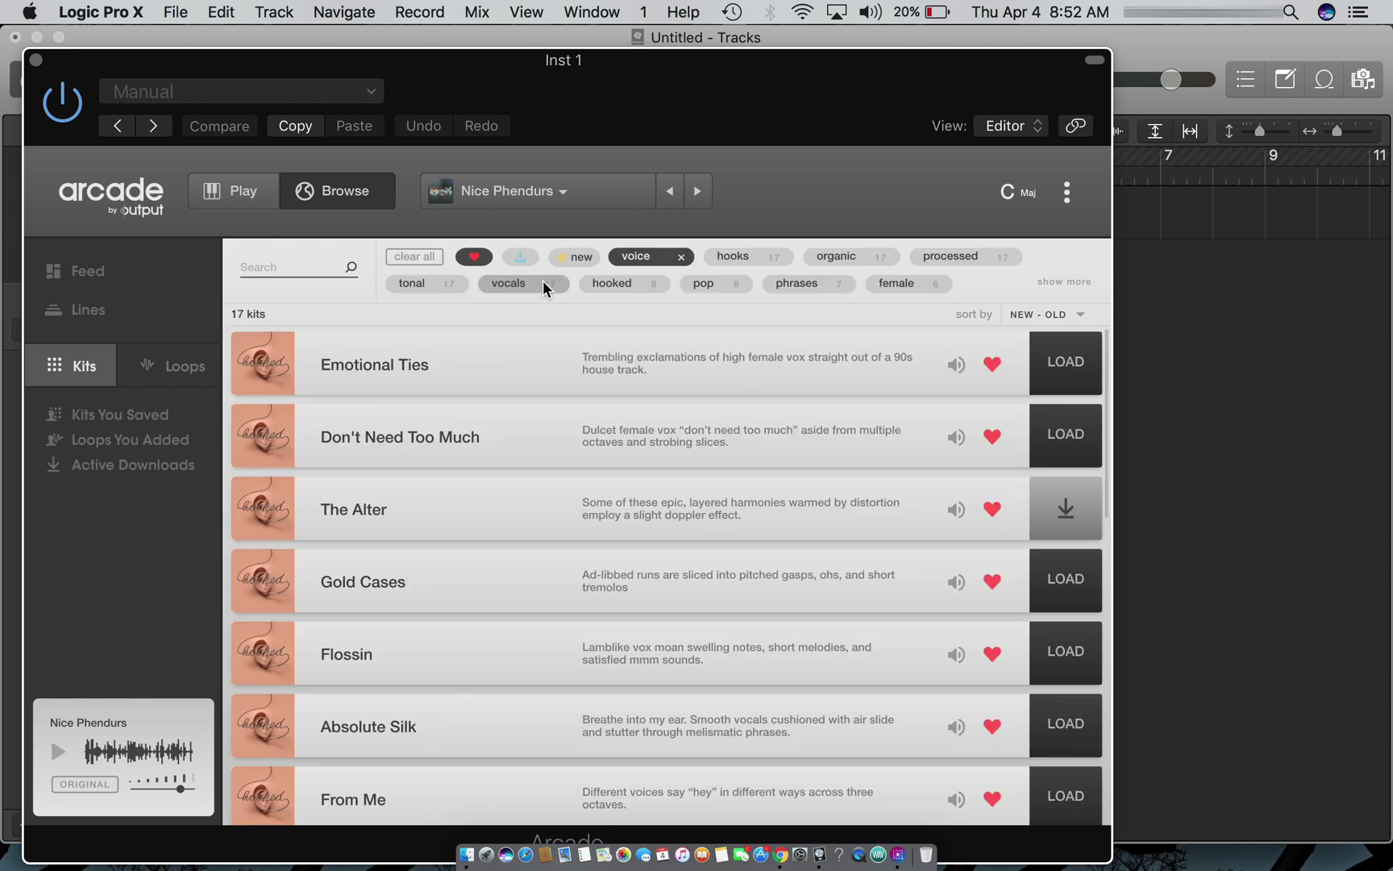
scroll(563, 592, "down", 10)
scroll(563, 596, "up", 10)
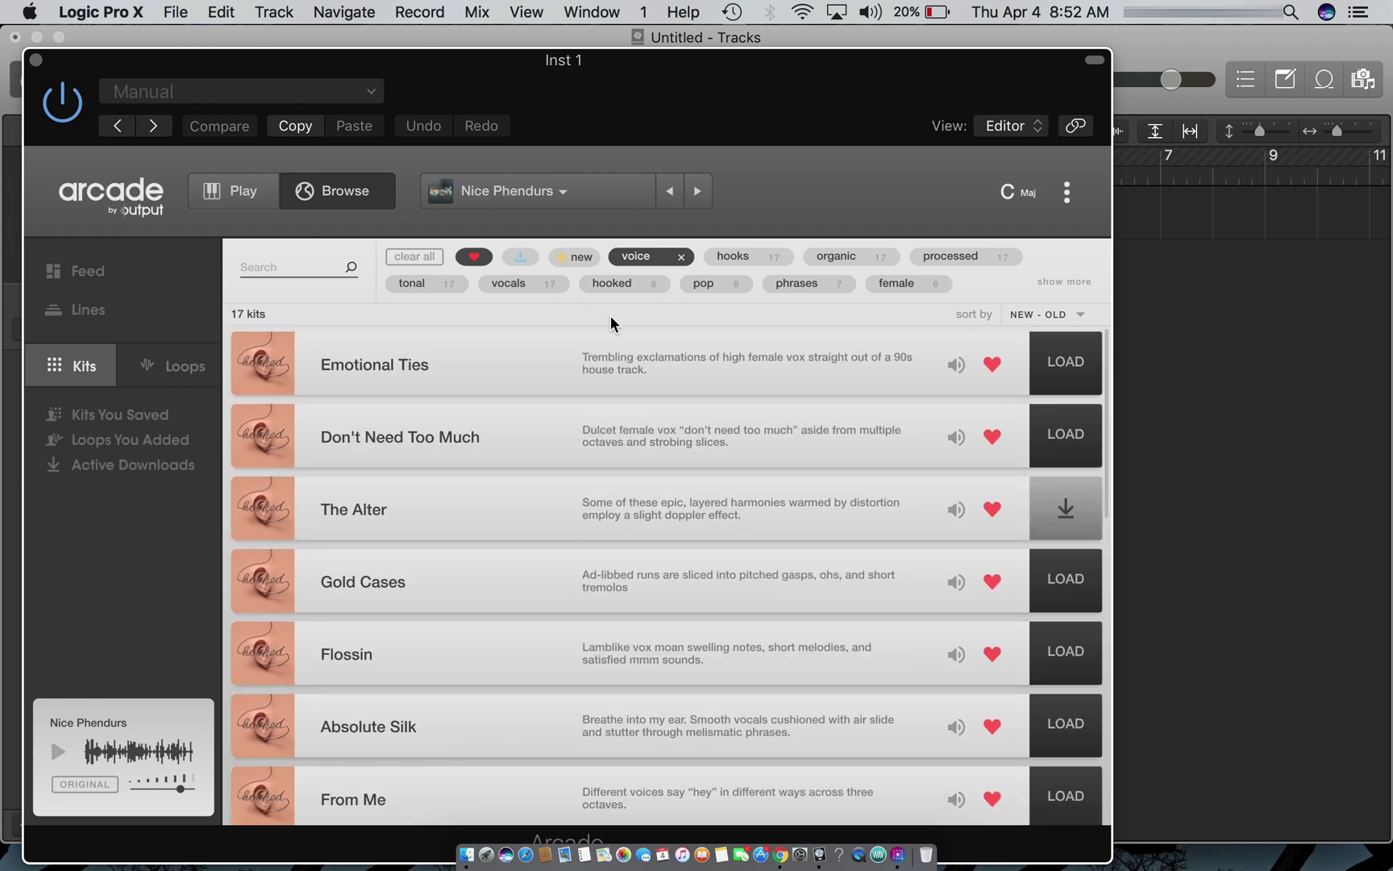
left_click(631, 258)
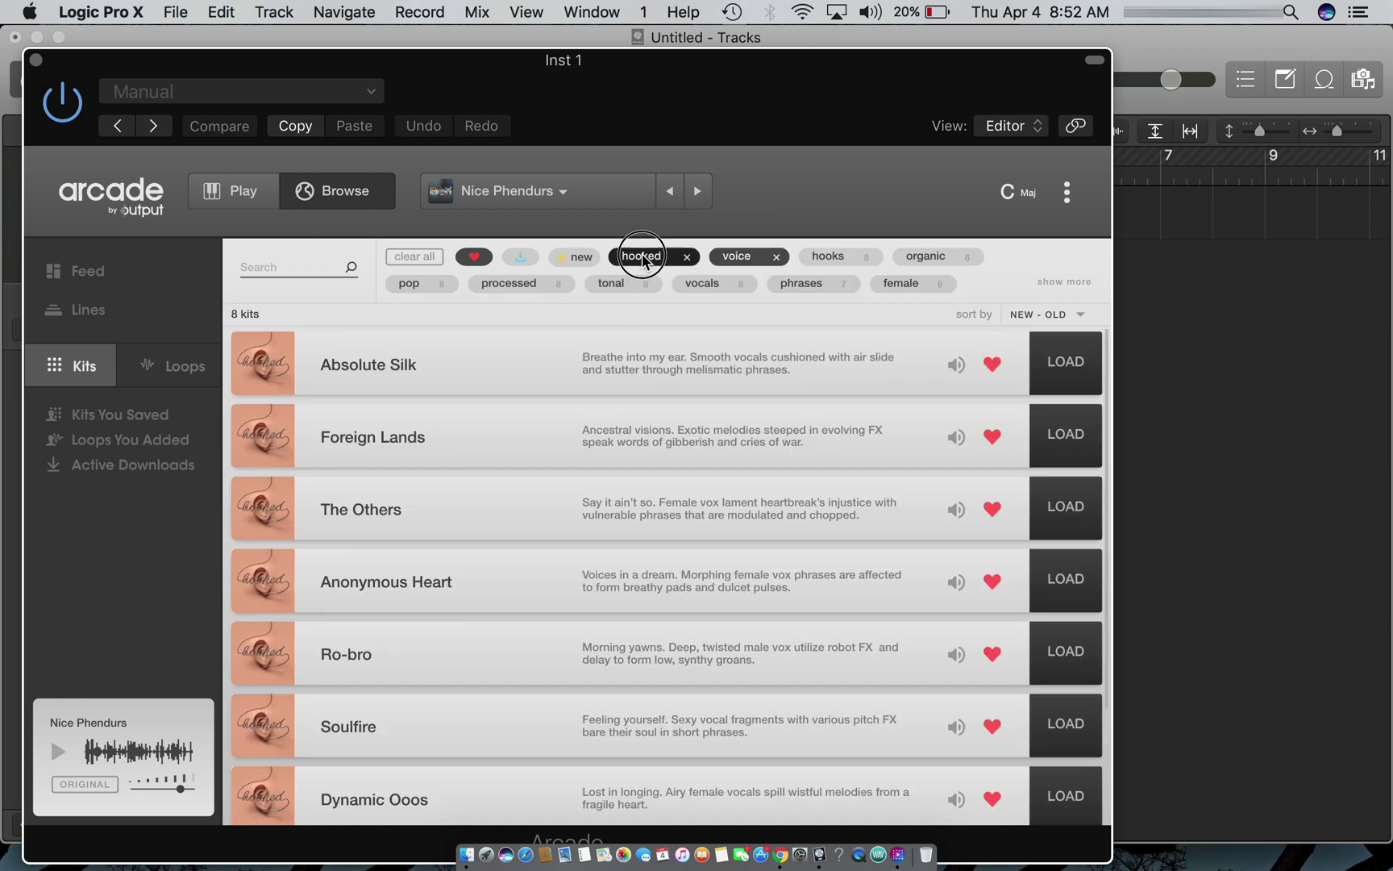
left_click(641, 256)
left_click(489, 258)
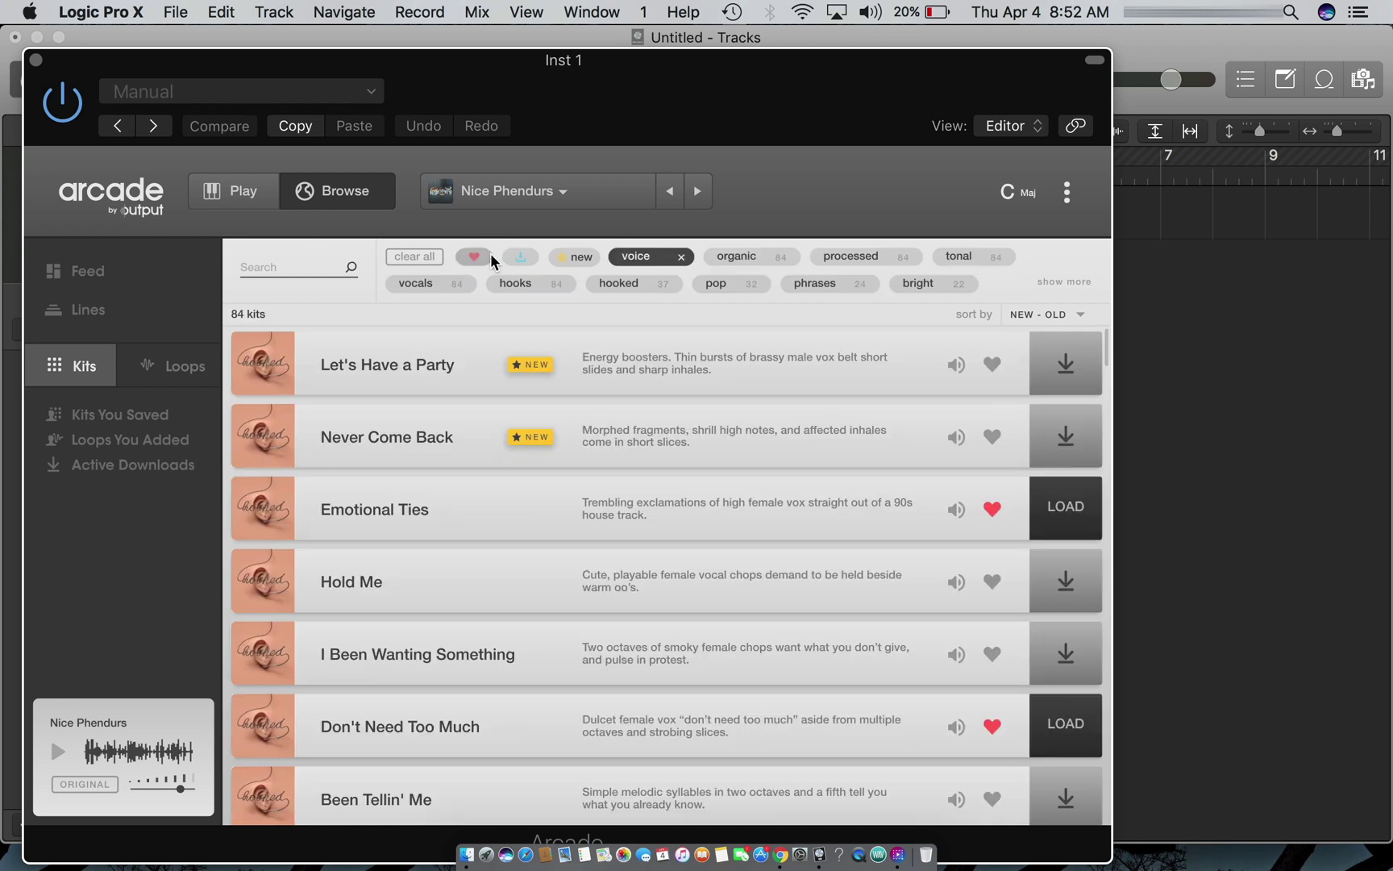
left_click(238, 192)
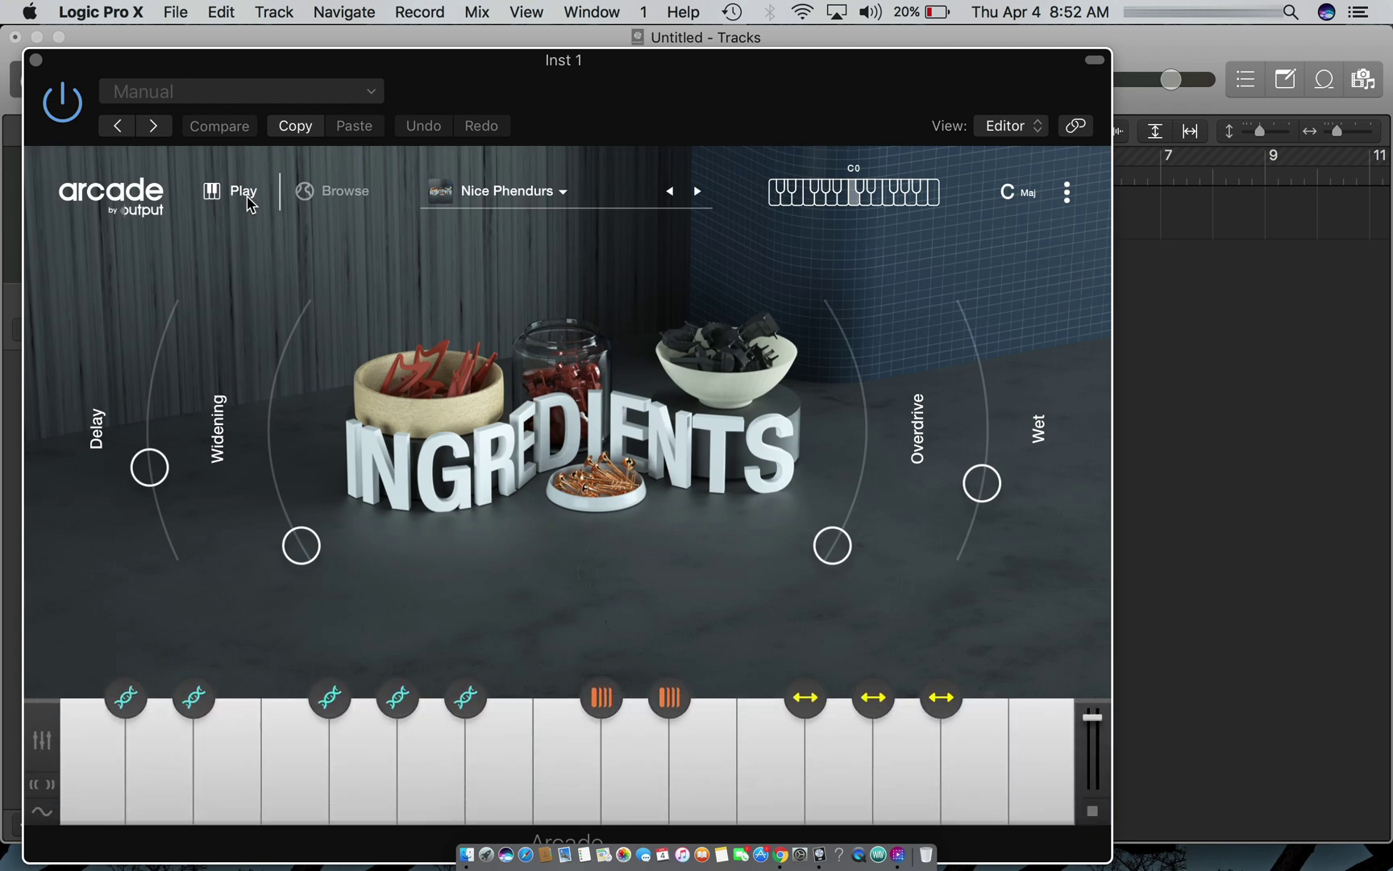
mouse_move(510, 715)
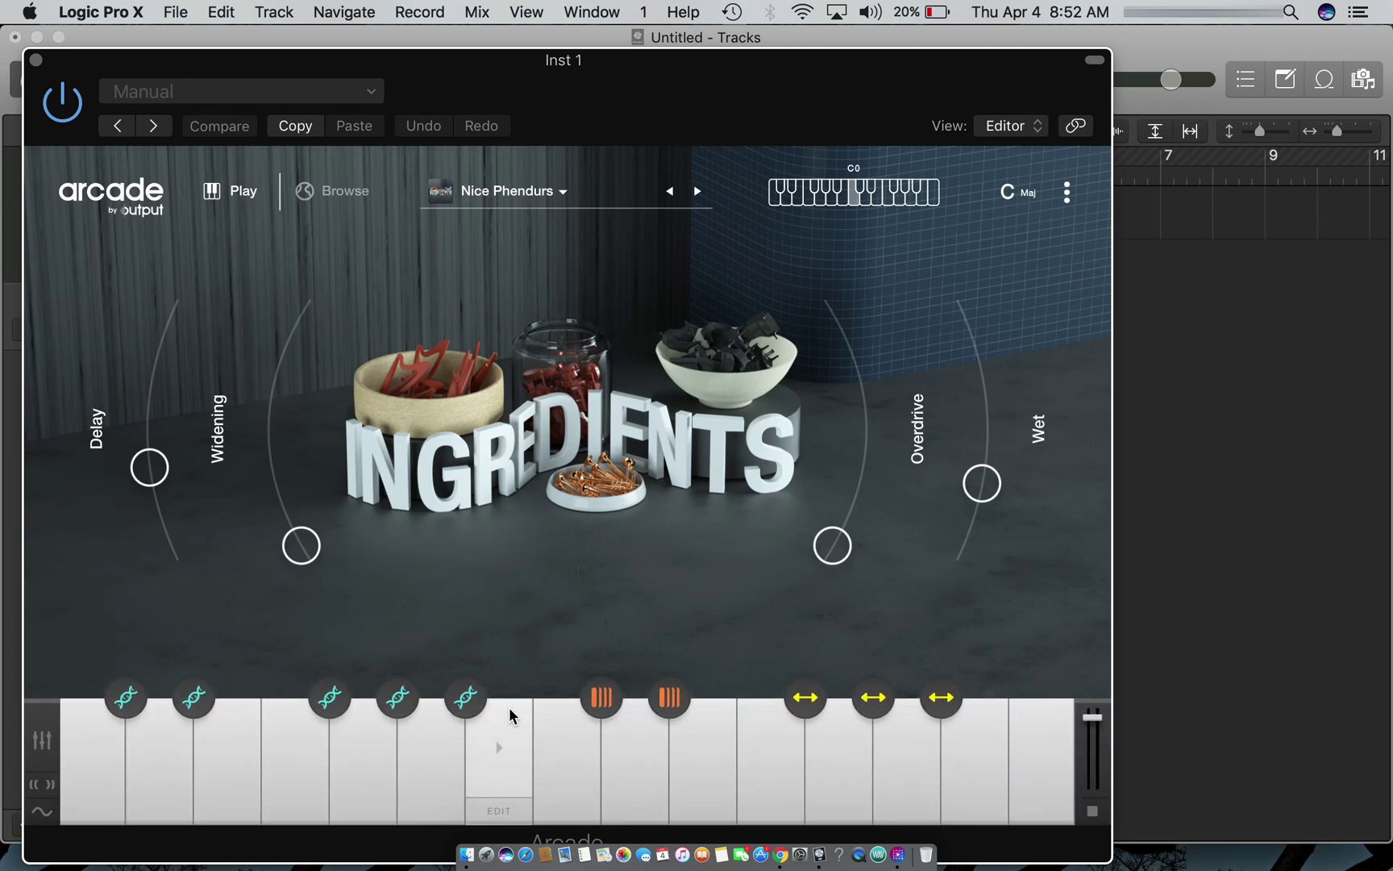
left_click(502, 749)
key("super+k")
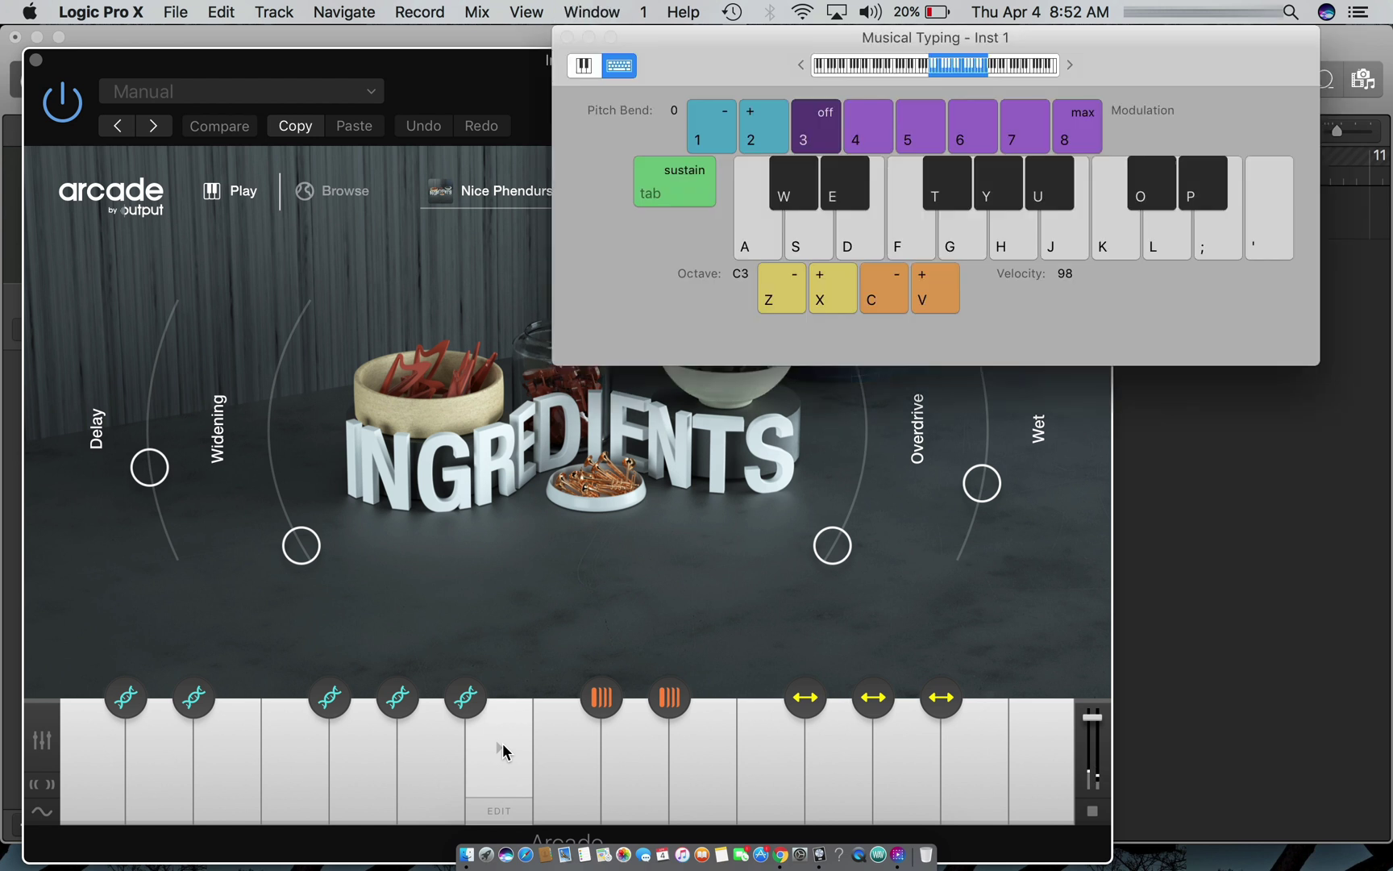
key("a")
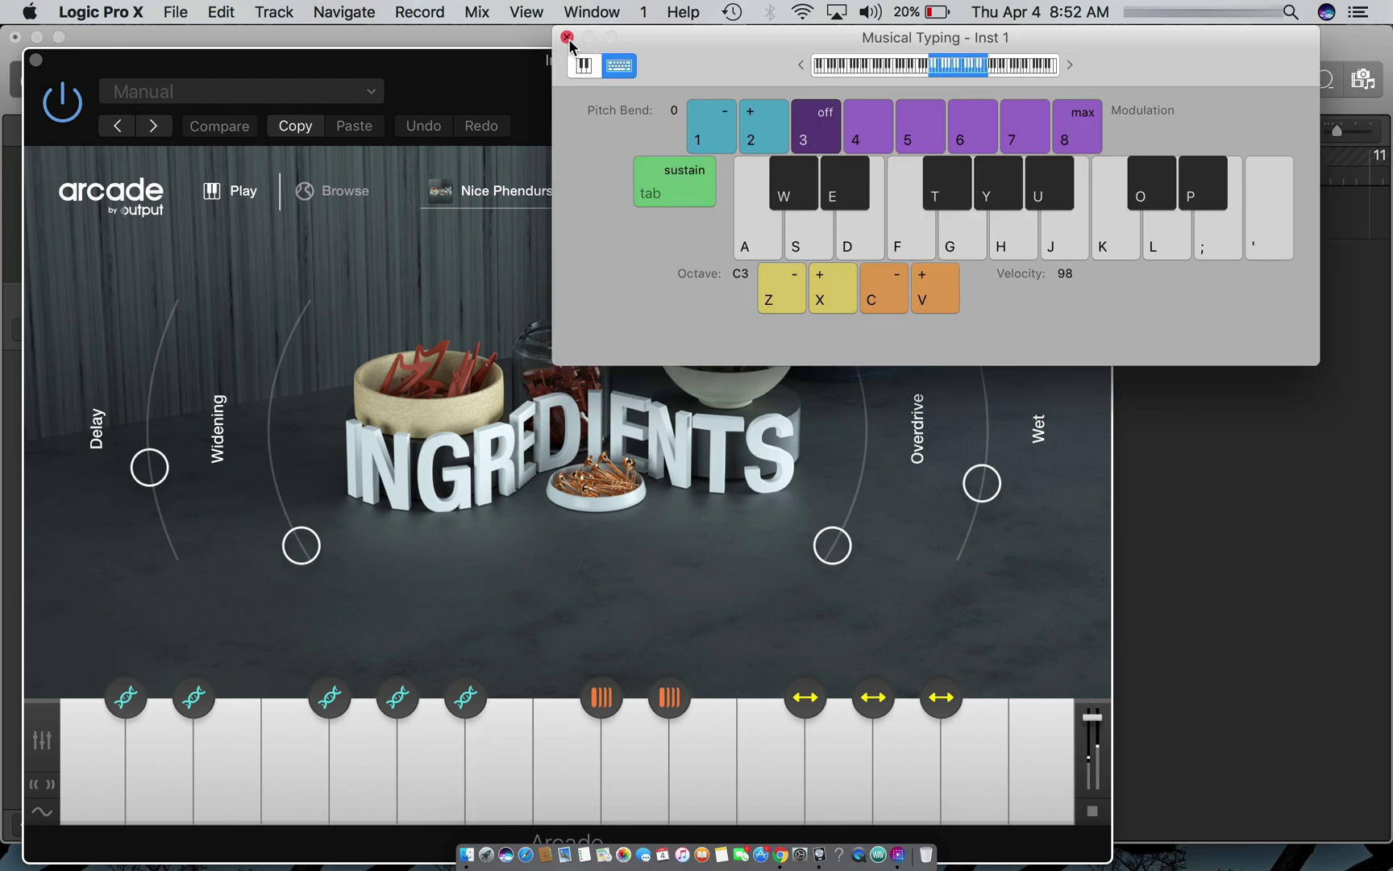
left_click(567, 37)
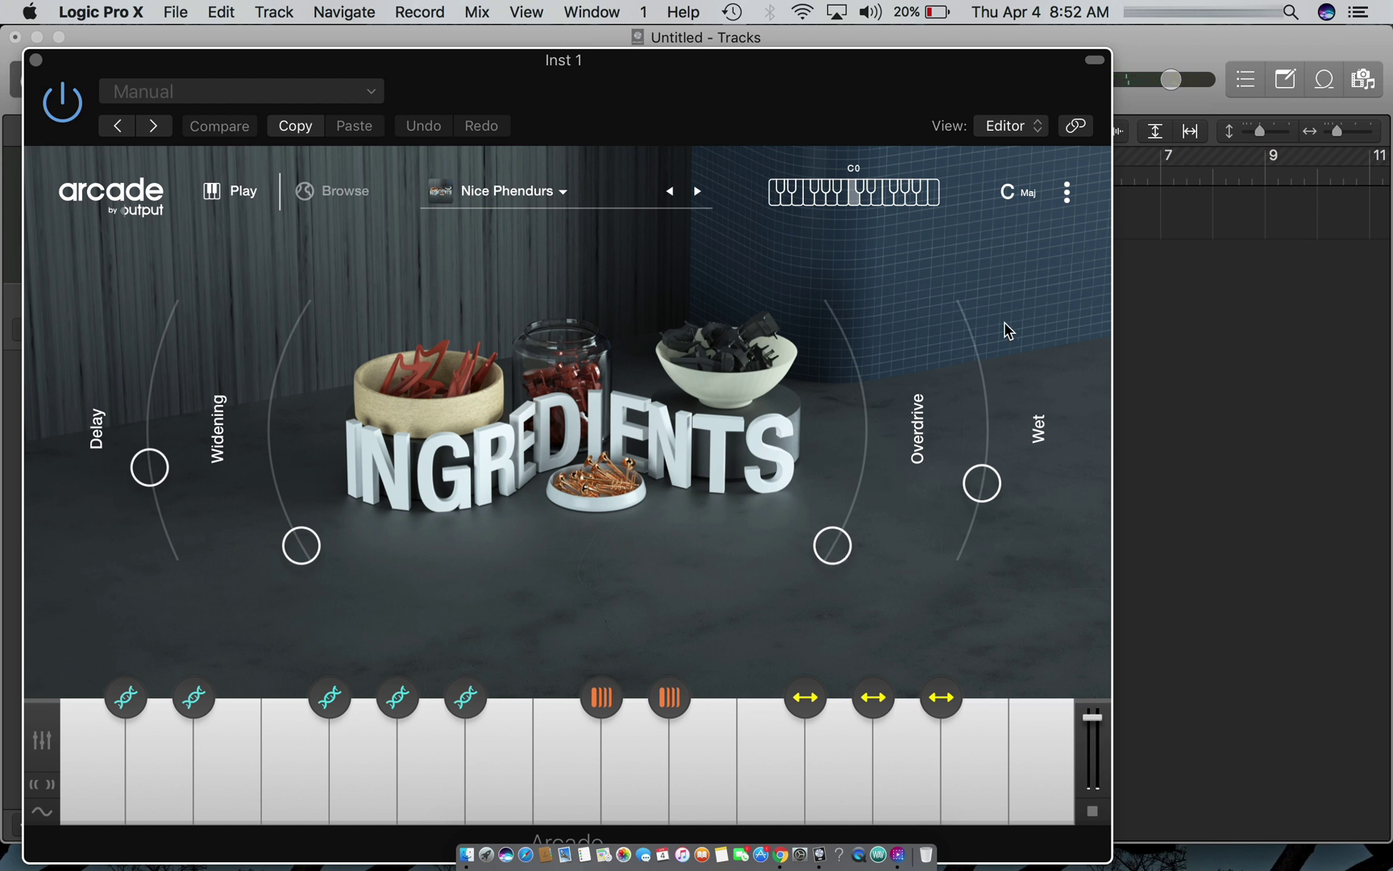
left_click(1028, 196)
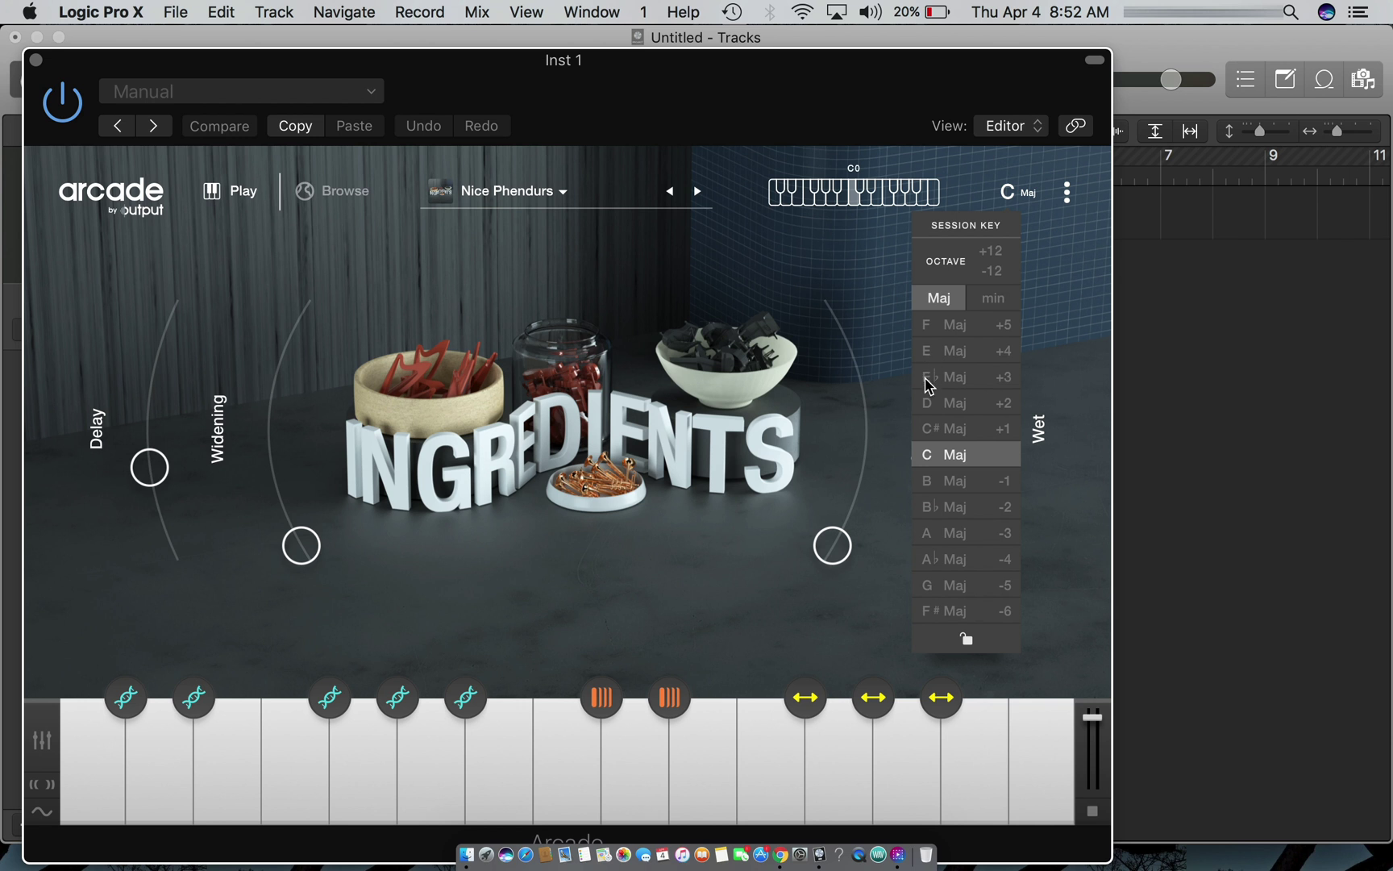
Choose F min from the minor Session Key list after briefly trying F major
left_click(933, 324)
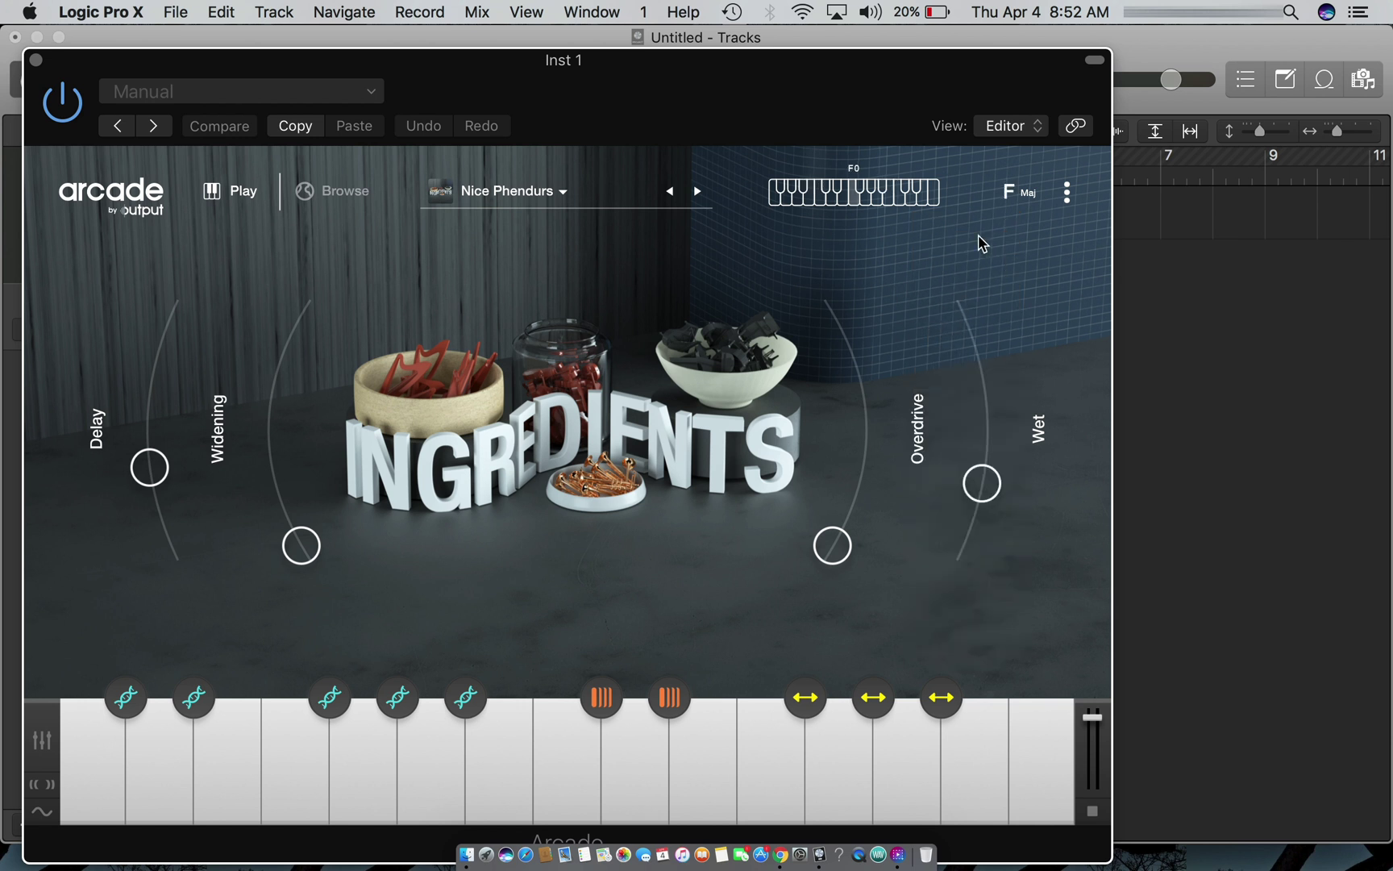
left_click(1017, 193)
left_click(992, 297)
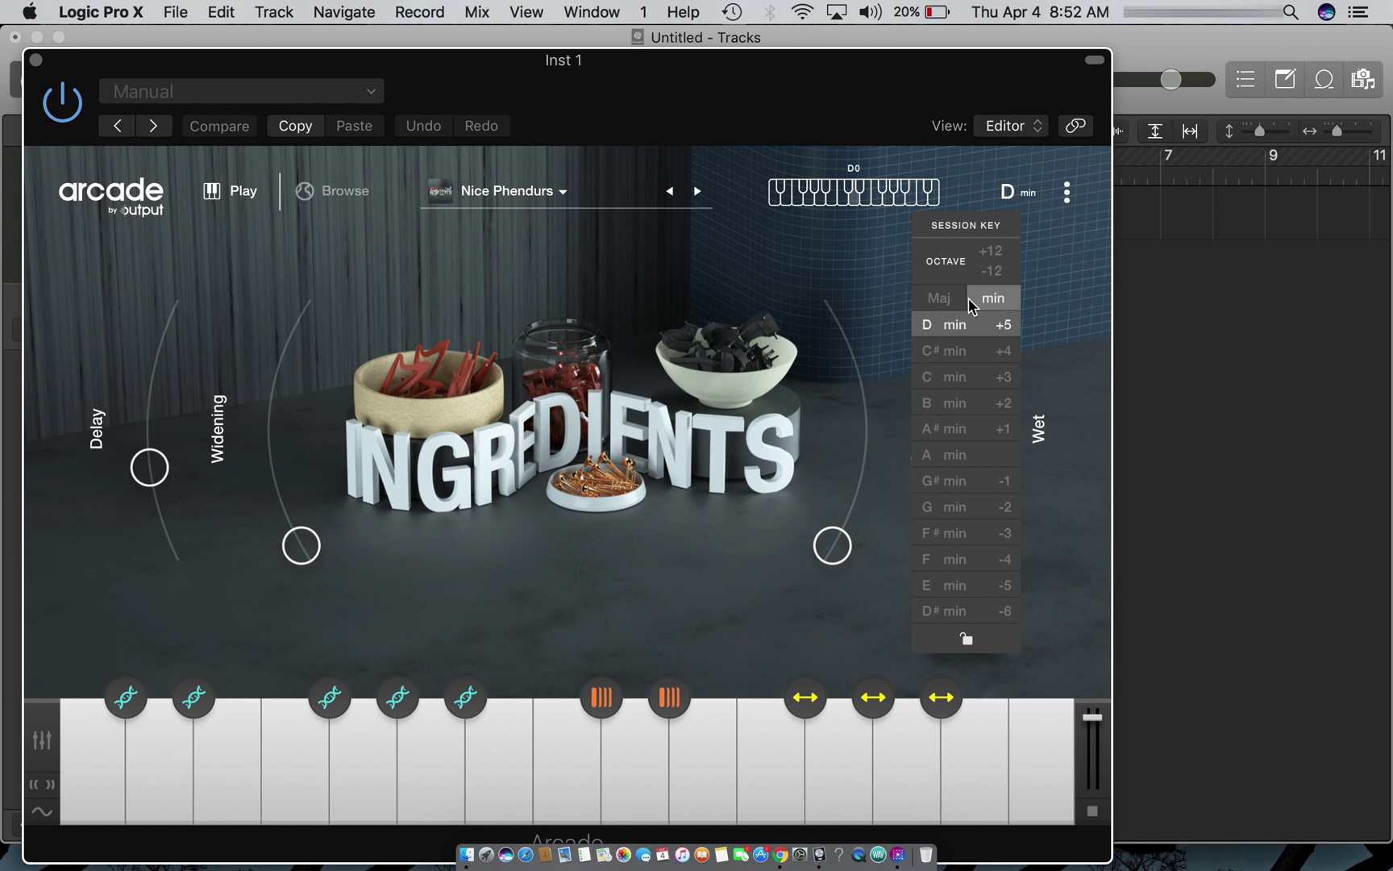
left_click(936, 561)
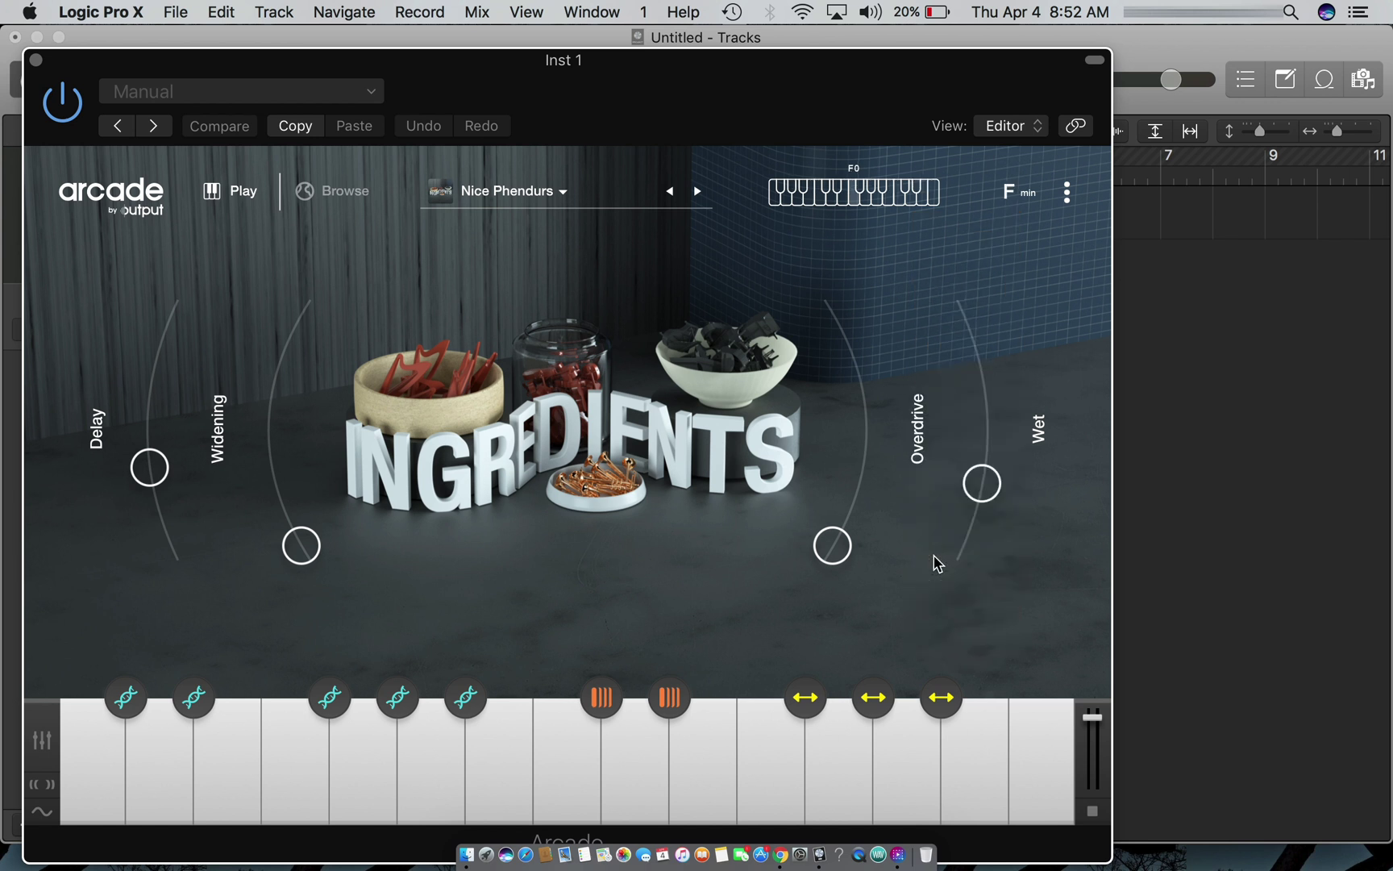
left_click(1029, 196)
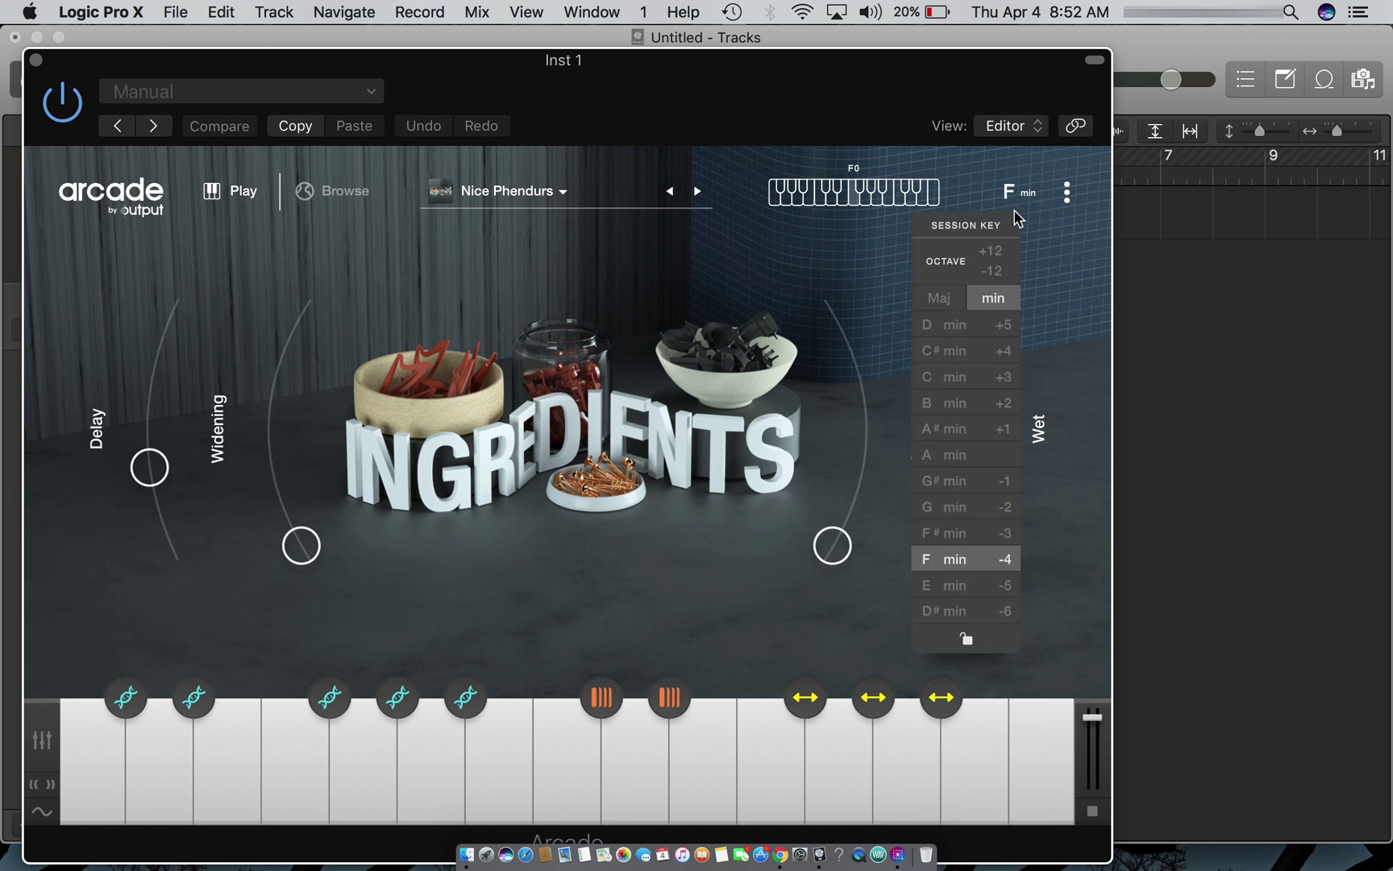
left_click(951, 301)
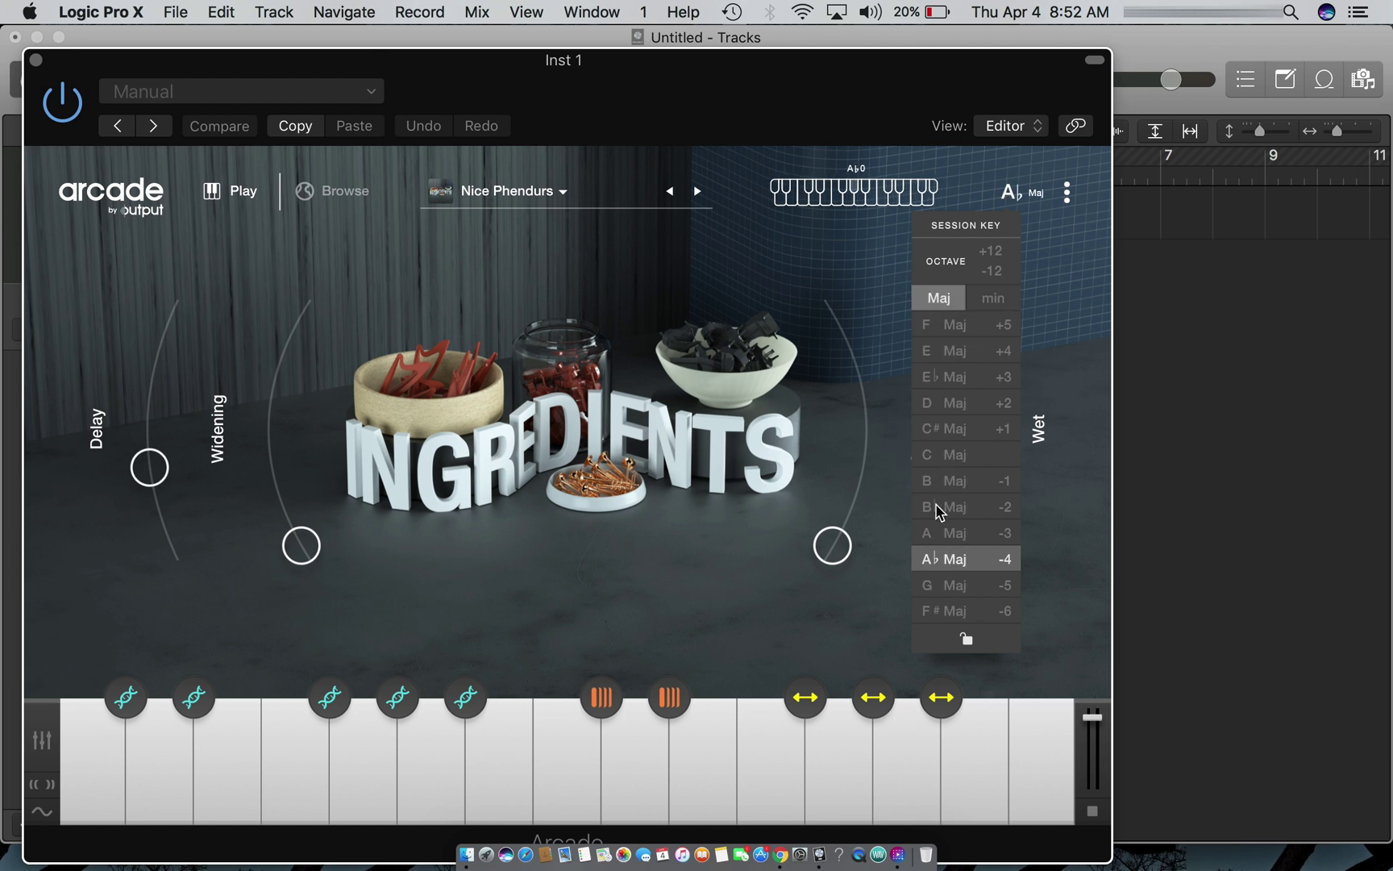
left_click(935, 326)
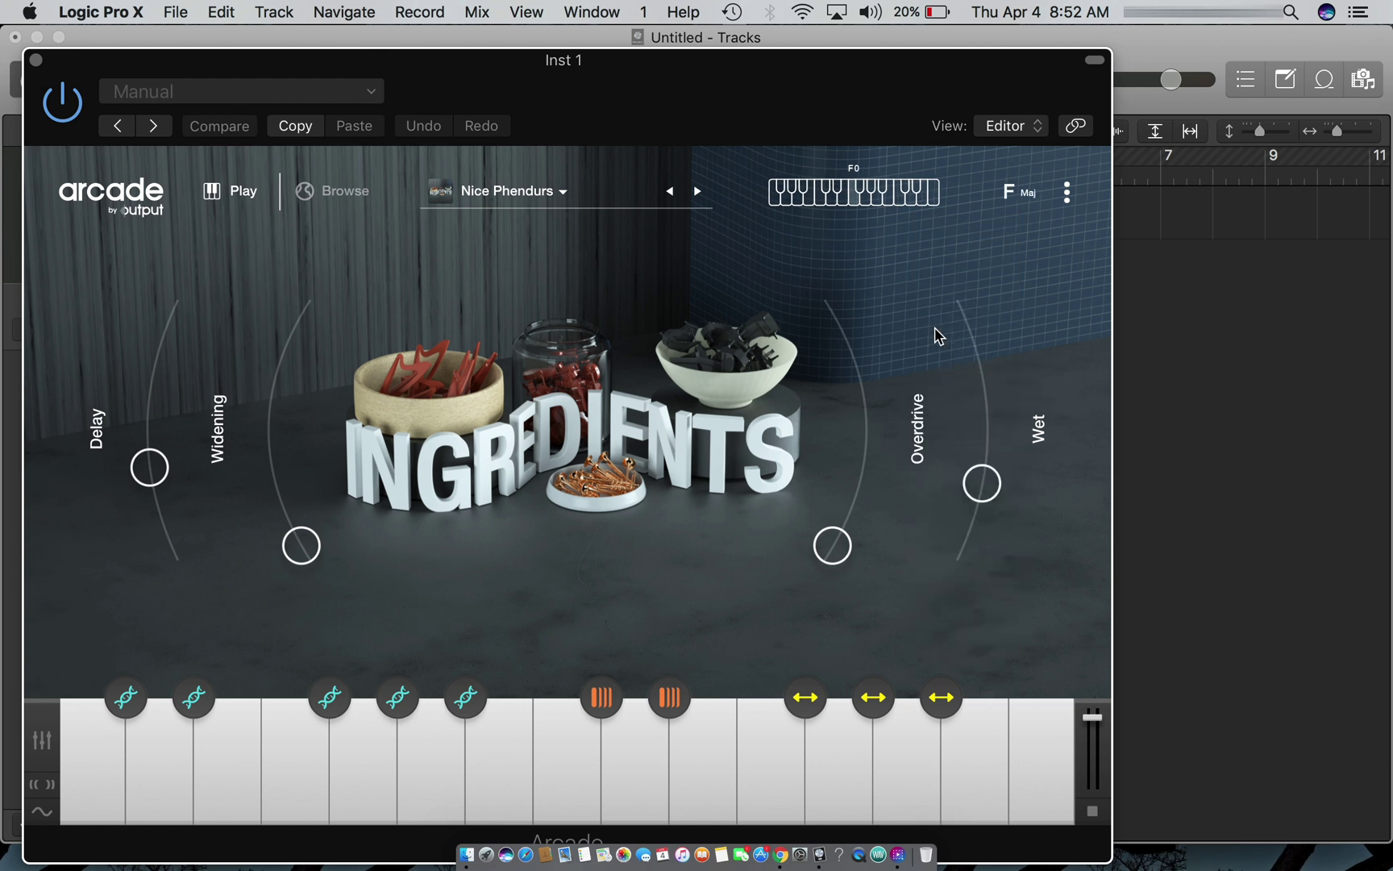
left_click(1030, 206)
left_click(991, 300)
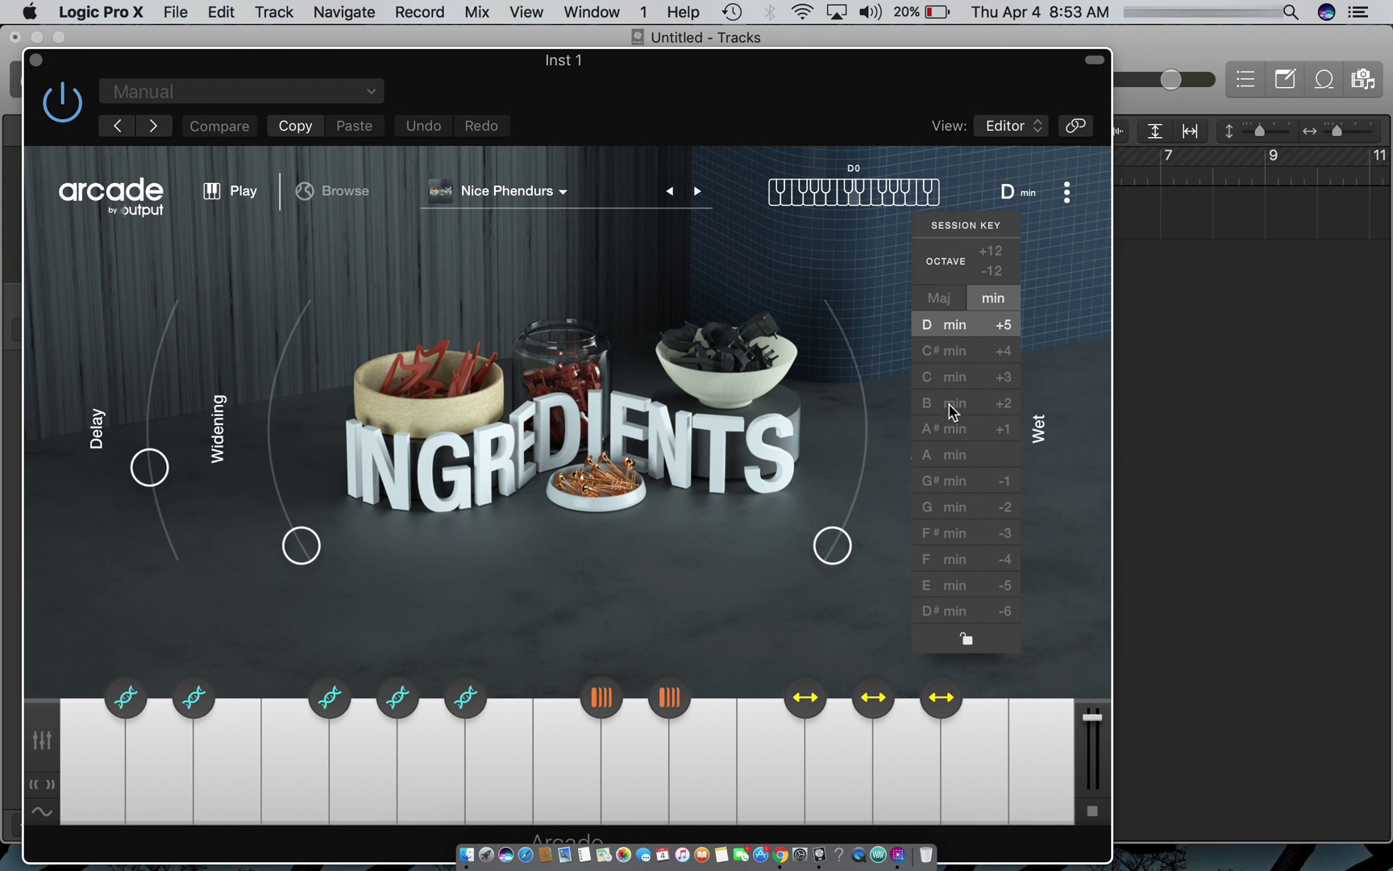
left_click(946, 562)
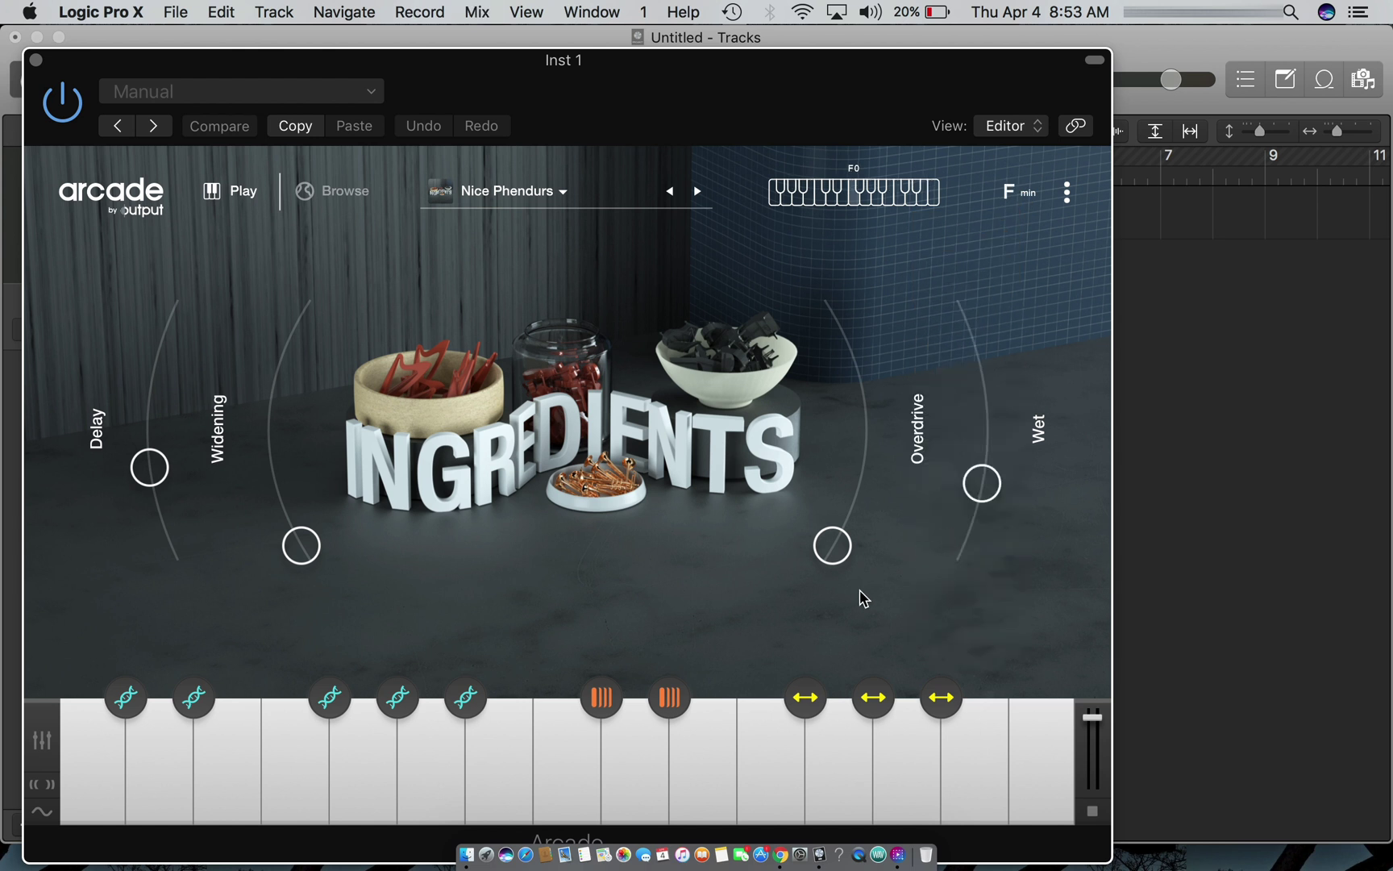
key("super+k")
key("a")
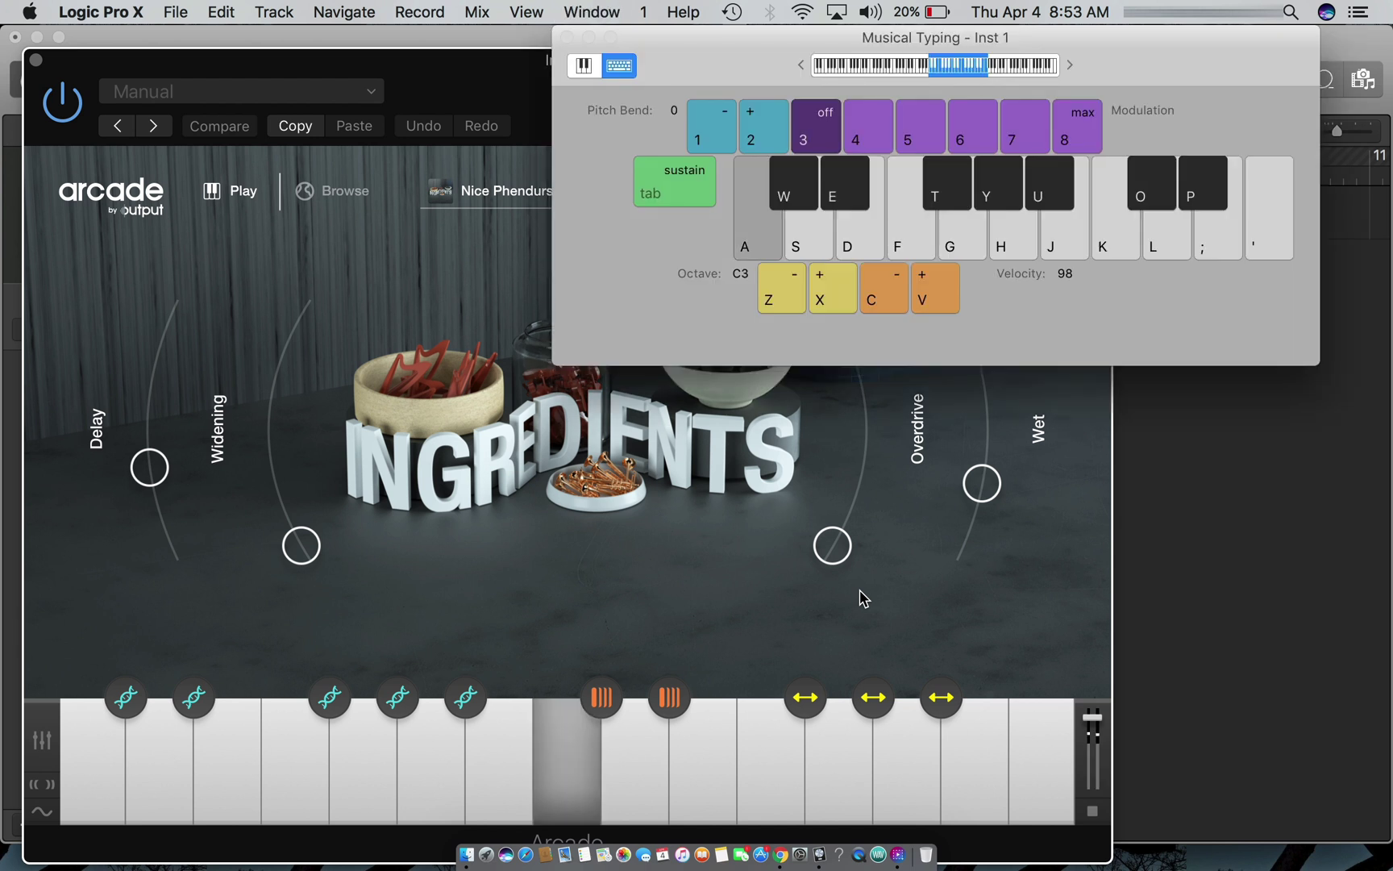
key("s")
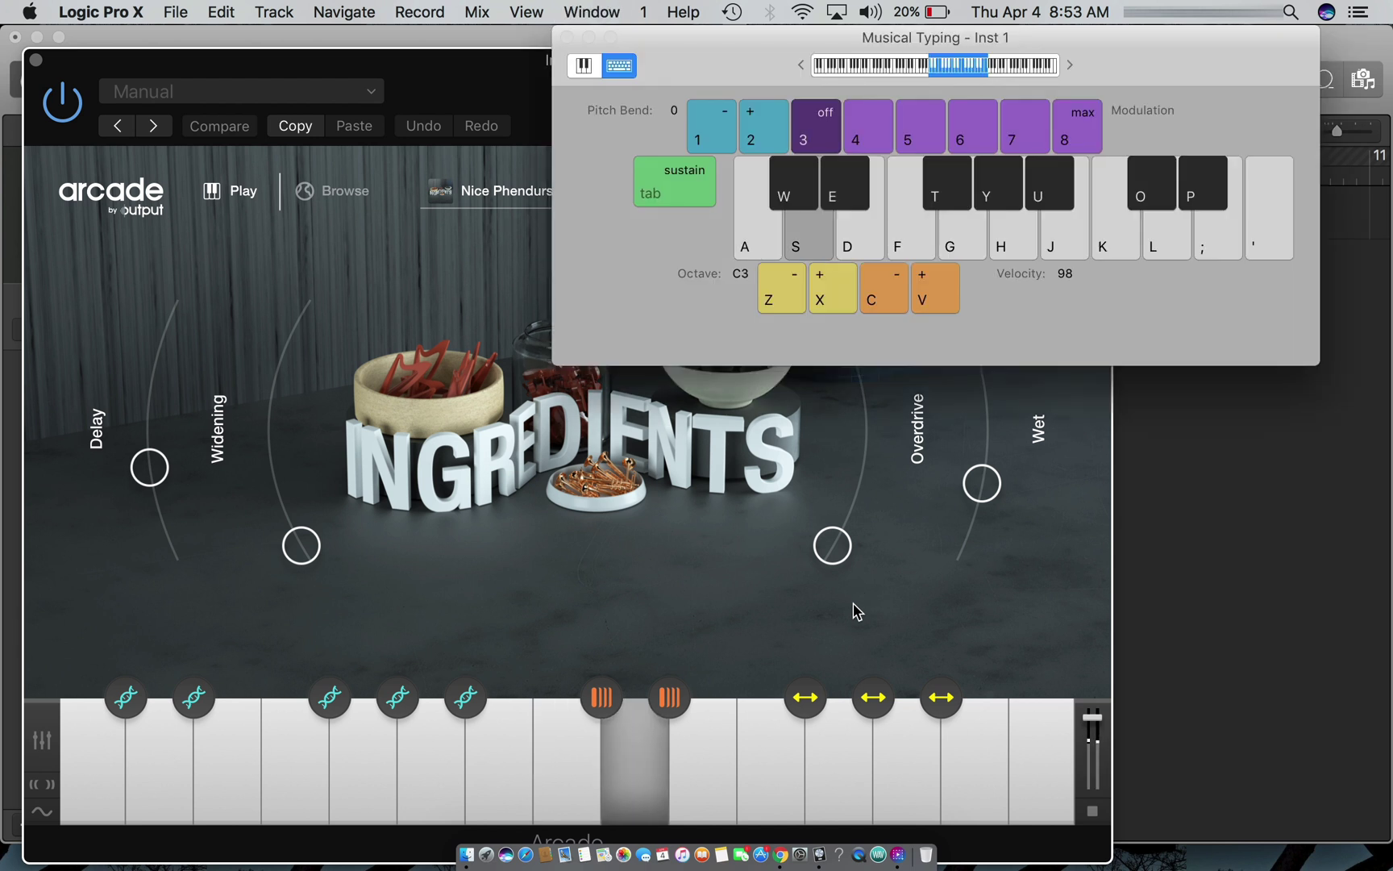
key("a")
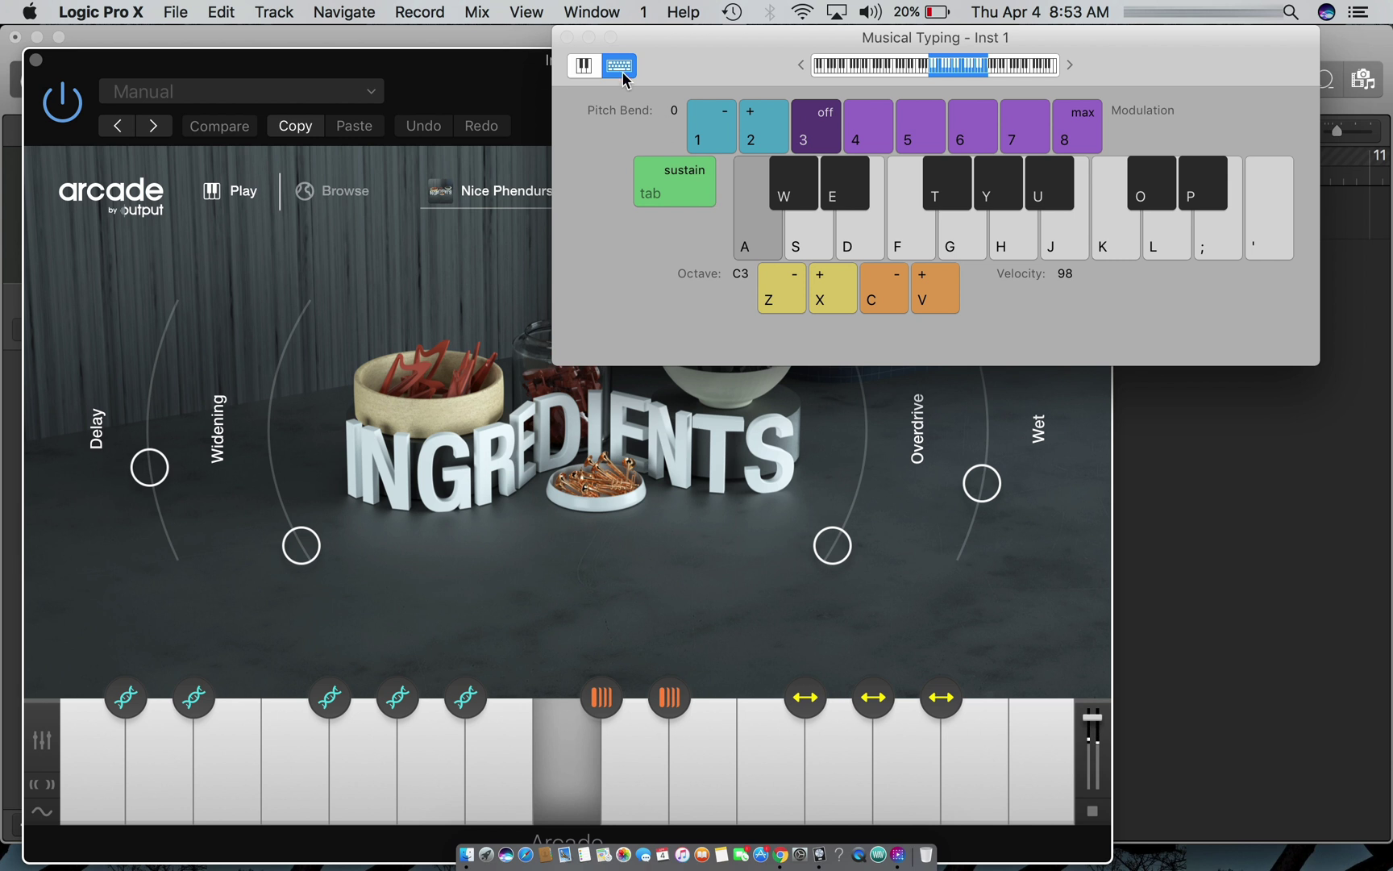
left_click(567, 37)
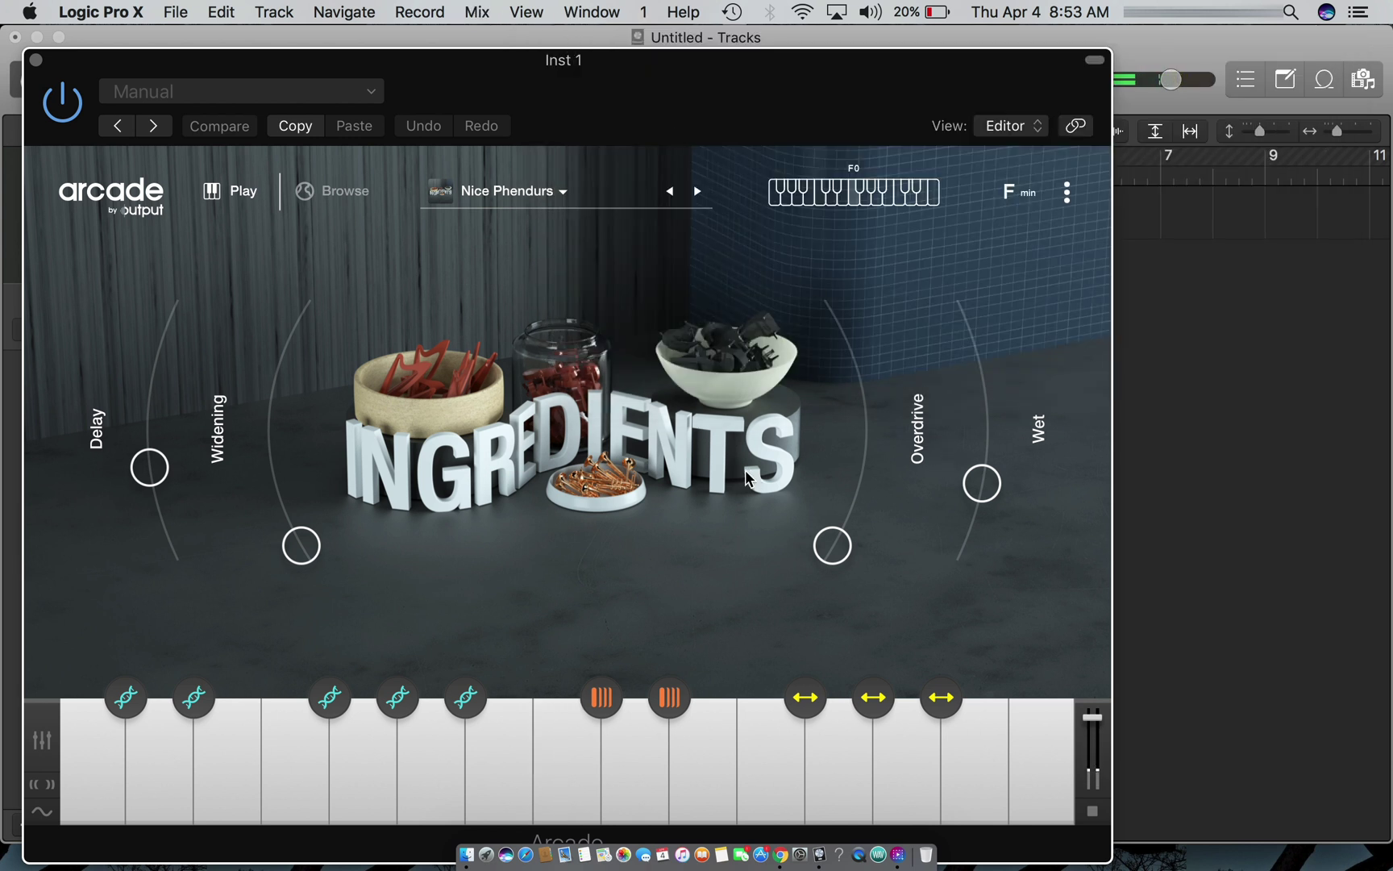
key("super+k")
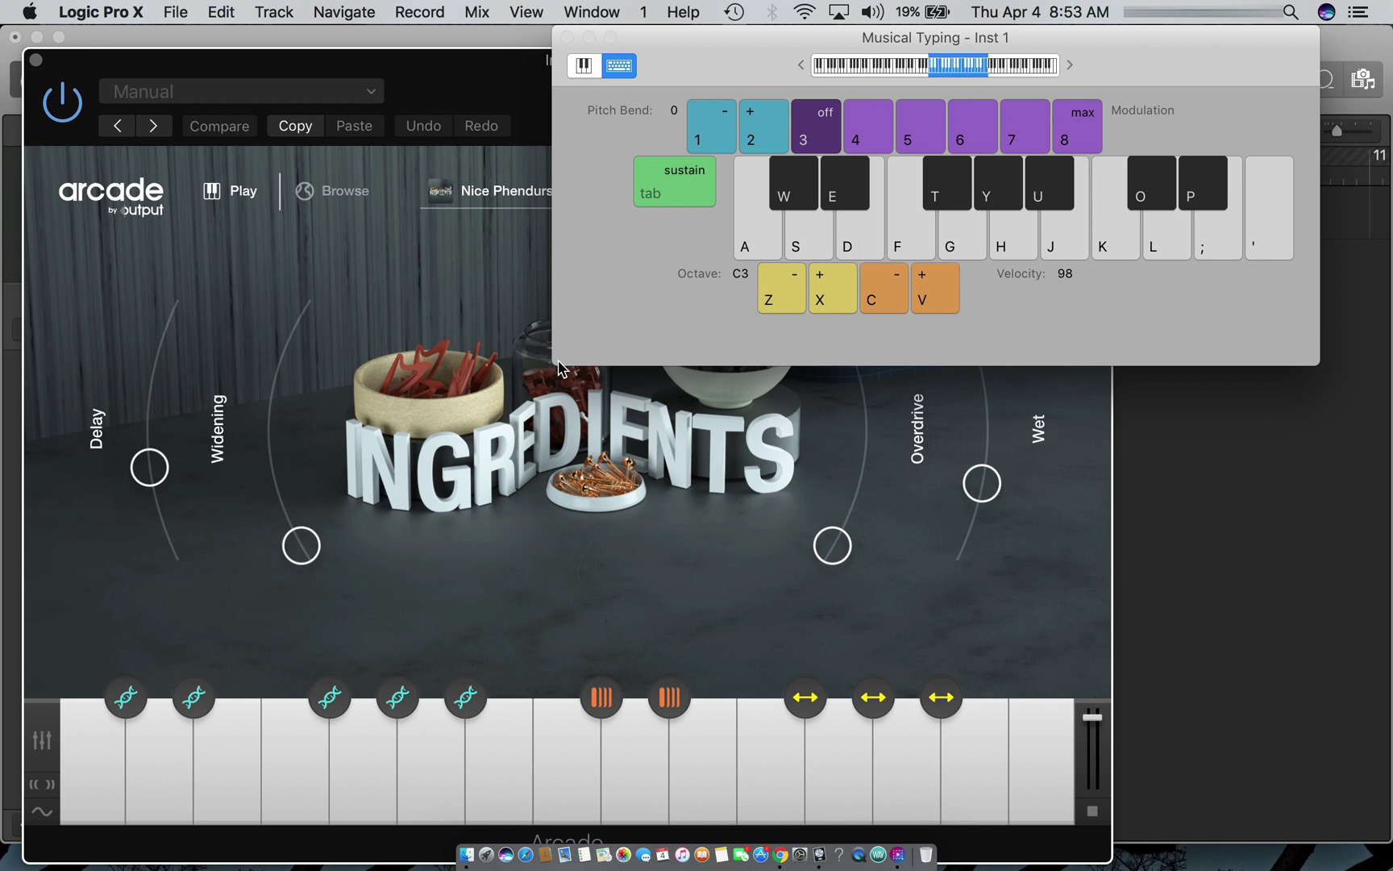
key("a")
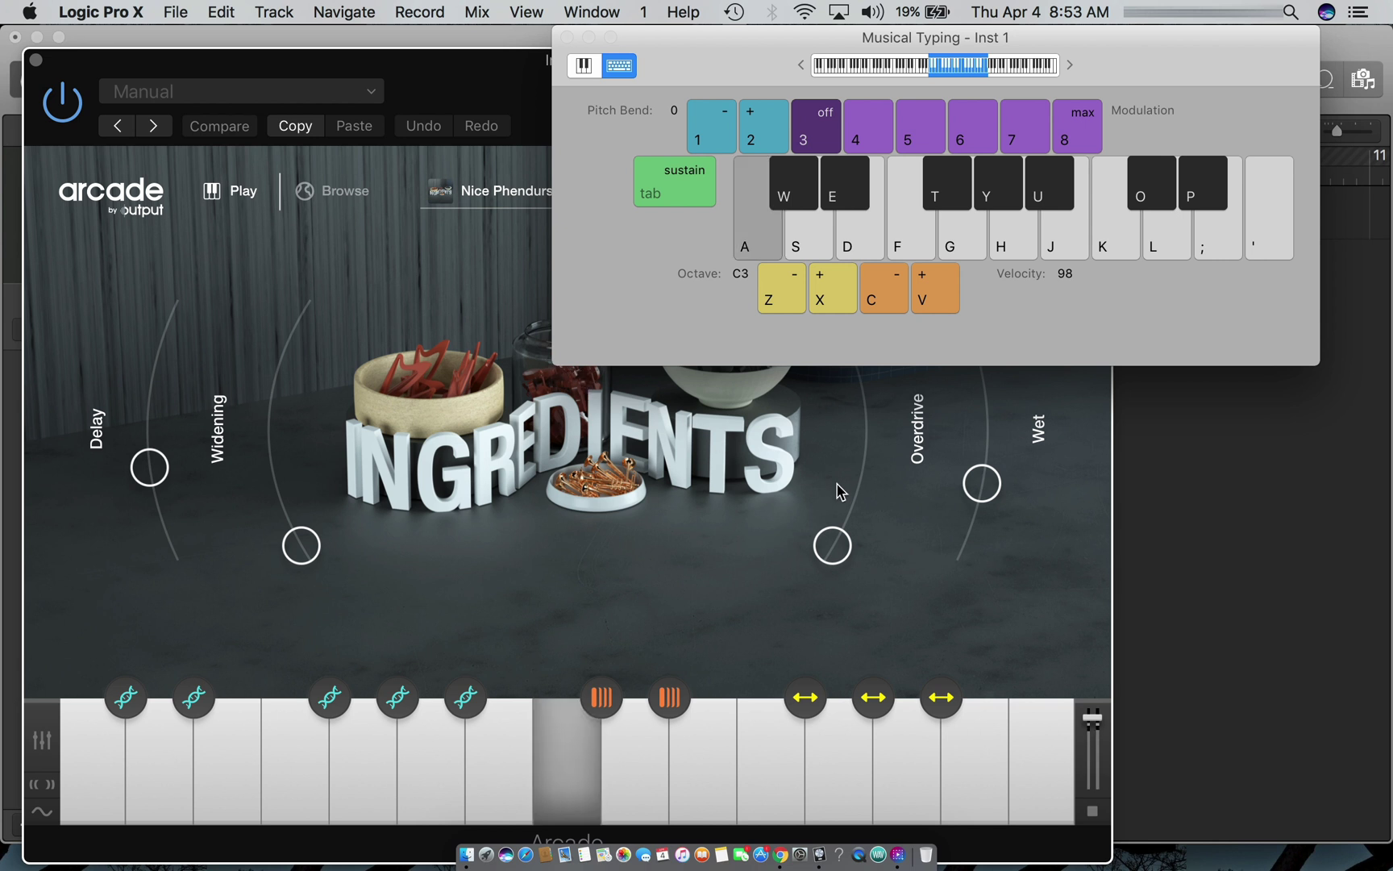
Raise Overdrive and Wet, turn Overdrive back down, and max Widening while playing C
left_click_drag(833, 543, 889, 342)
key("a")
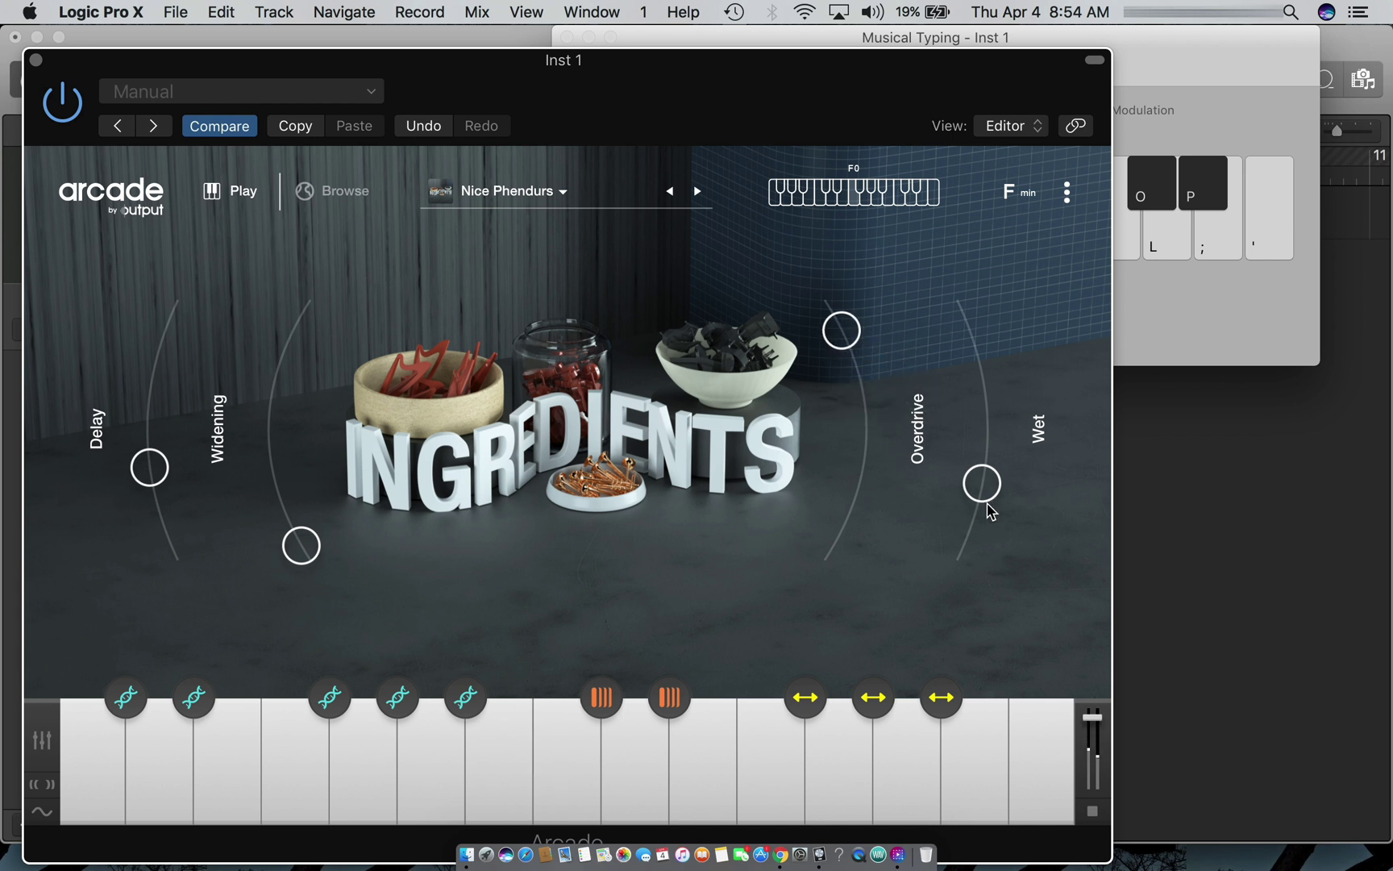
left_click_drag(986, 497, 978, 345)
key("a")
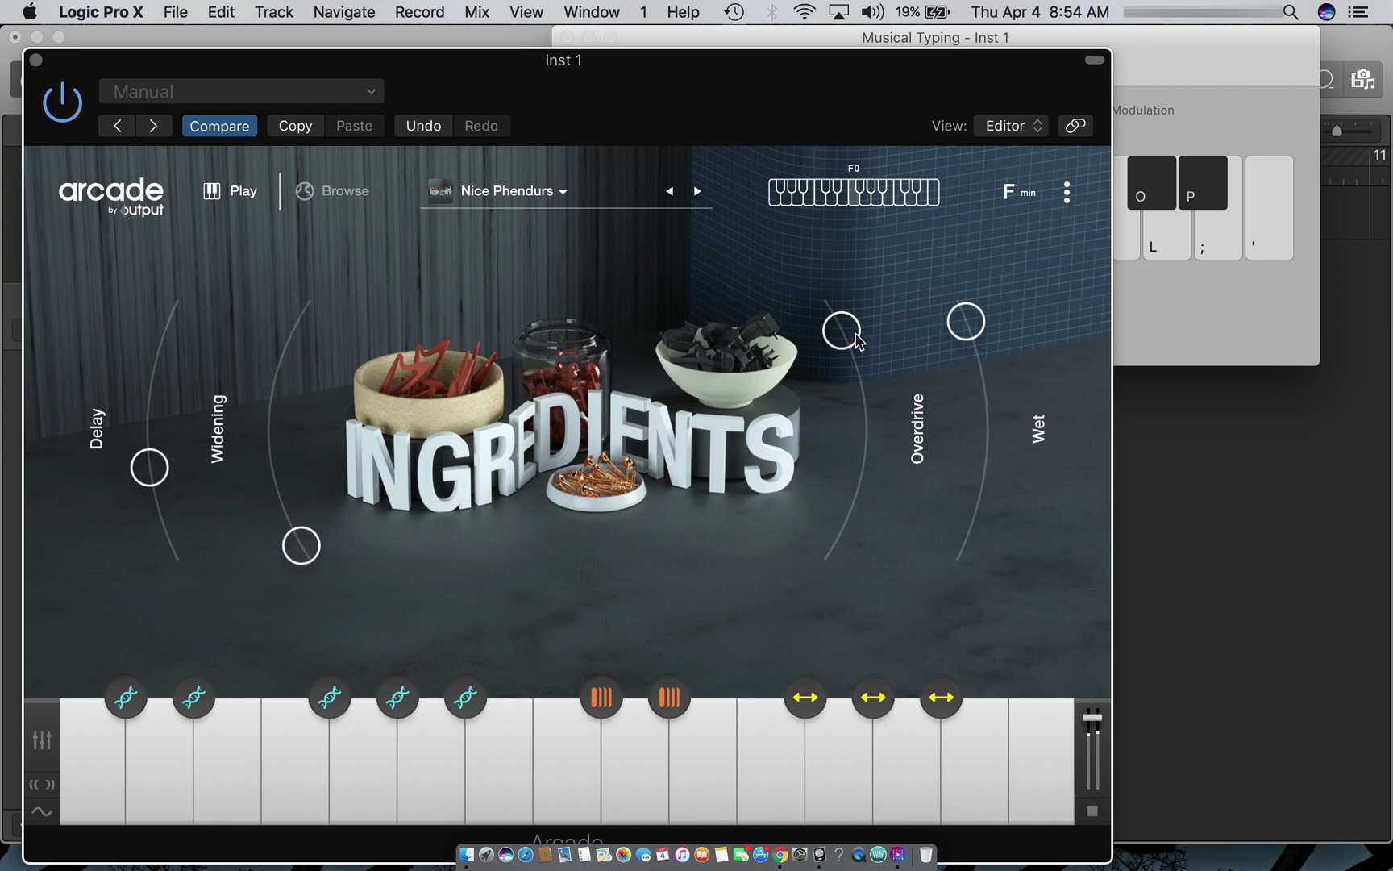
left_click_drag(860, 332, 908, 529)
key("a")
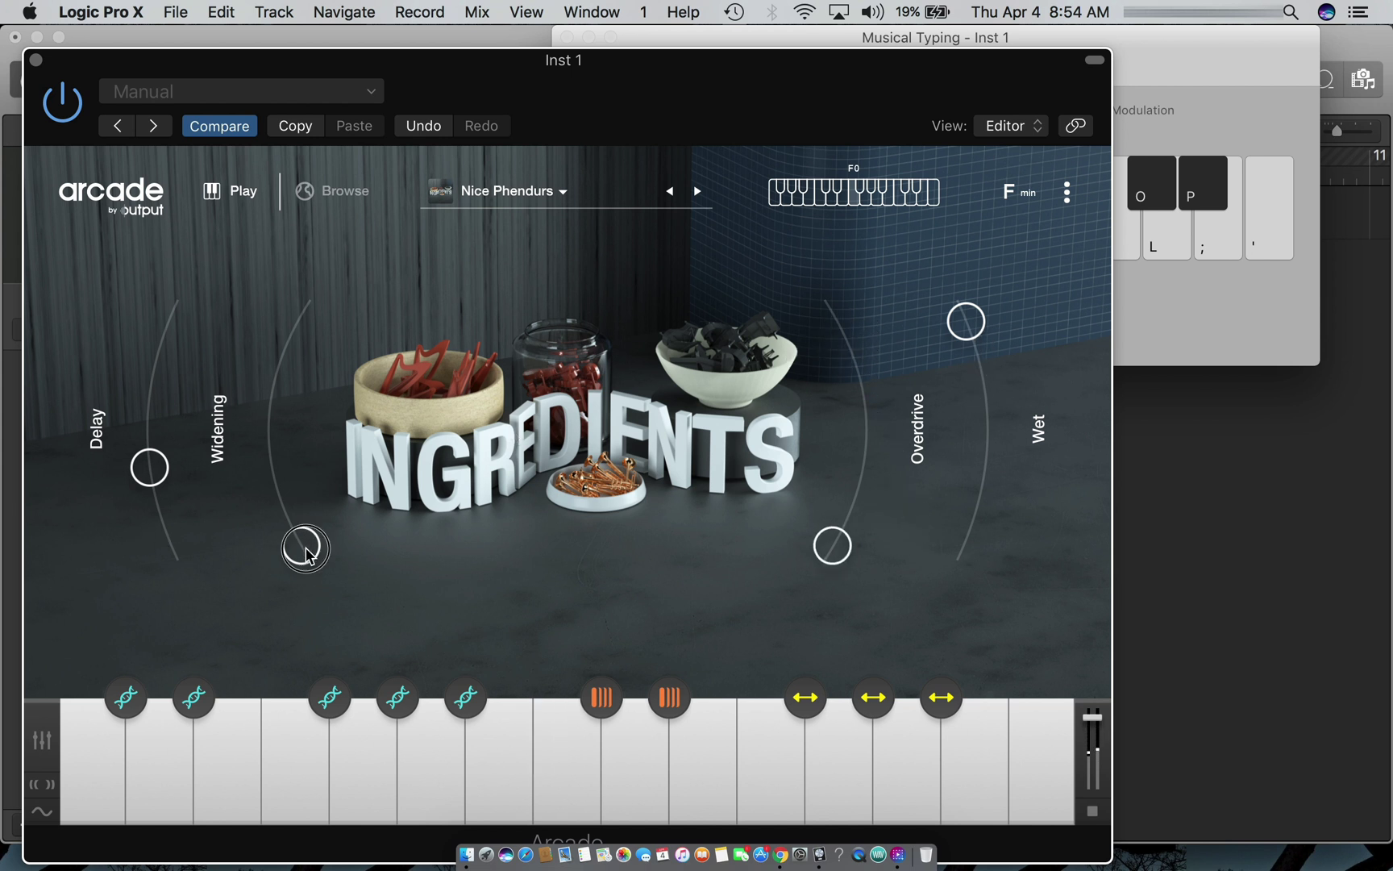
left_click_drag(306, 555, 336, 529)
key("a")
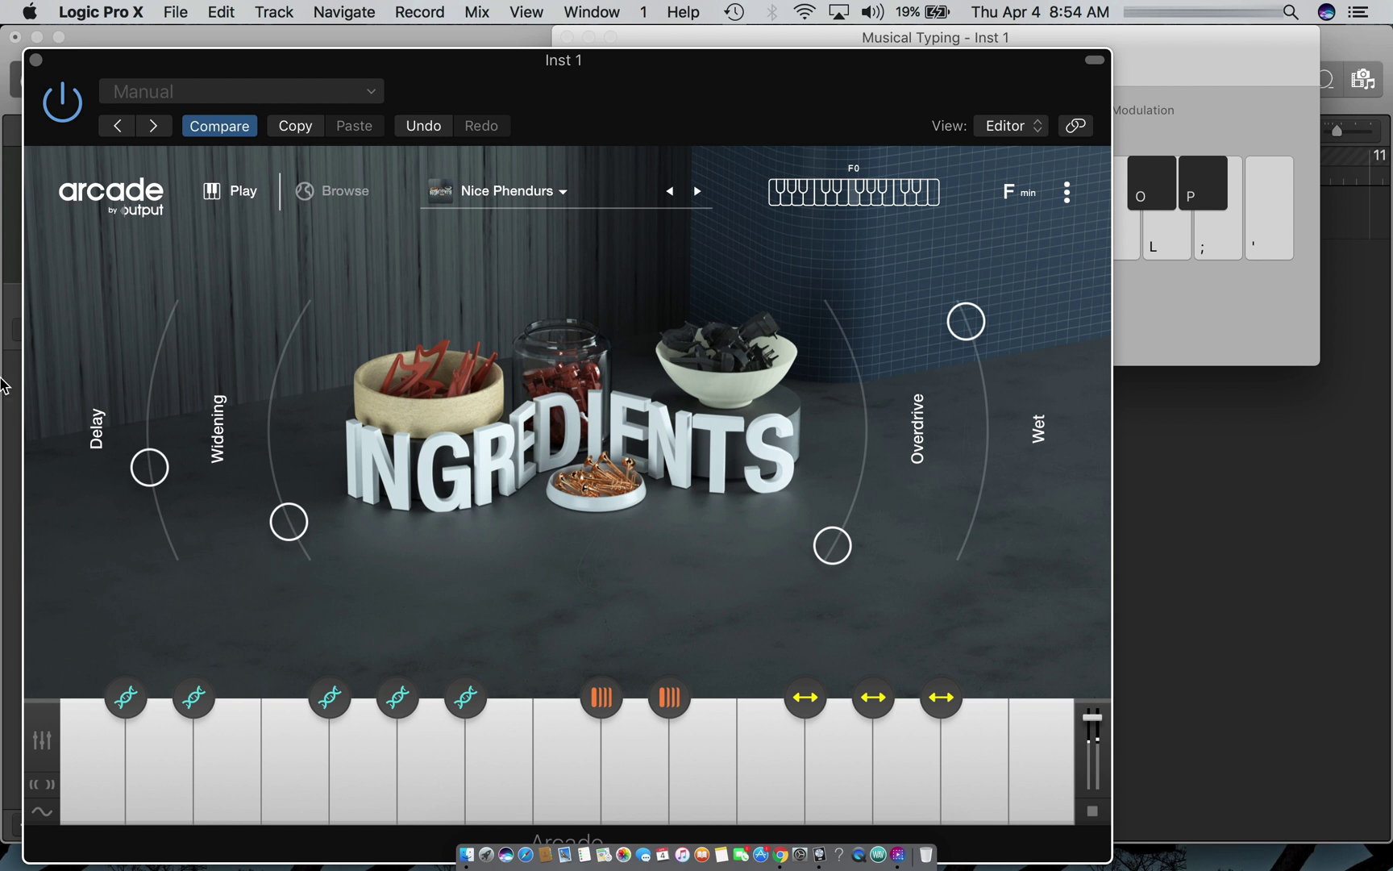
Raise Delay, lower Wet, nudge Overdrive and fine-tune Widening while listening to C
left_click_drag(171, 462, 235, 508)
key("a")
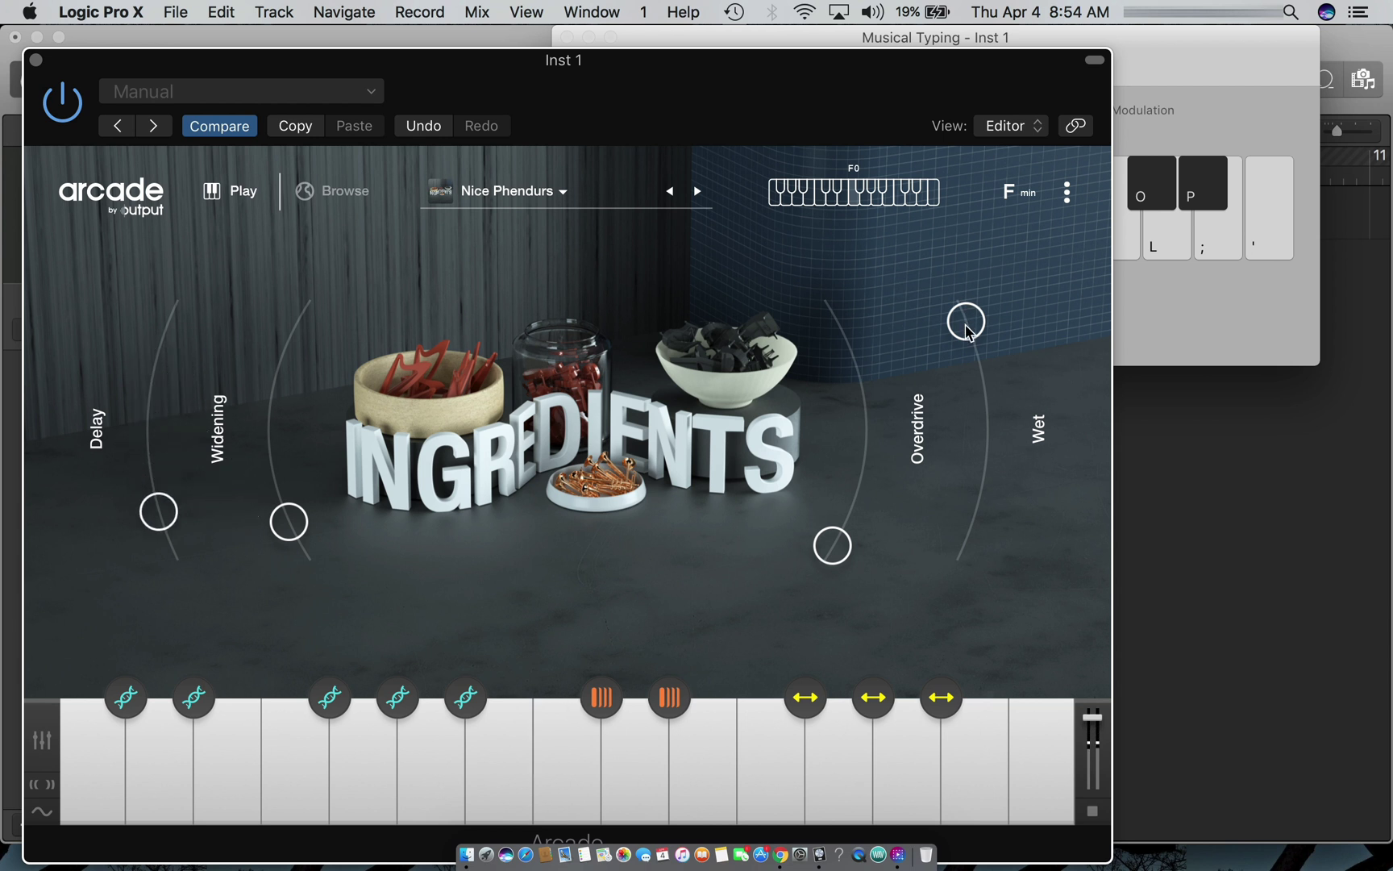
left_click_drag(967, 327, 1010, 485)
key("a")
mouse_move(832, 545)
left_mouse_down()
mouse_move(846, 442)
mouse_move(837, 530)
left_mouse_up()
left_click_drag(976, 489, 983, 448)
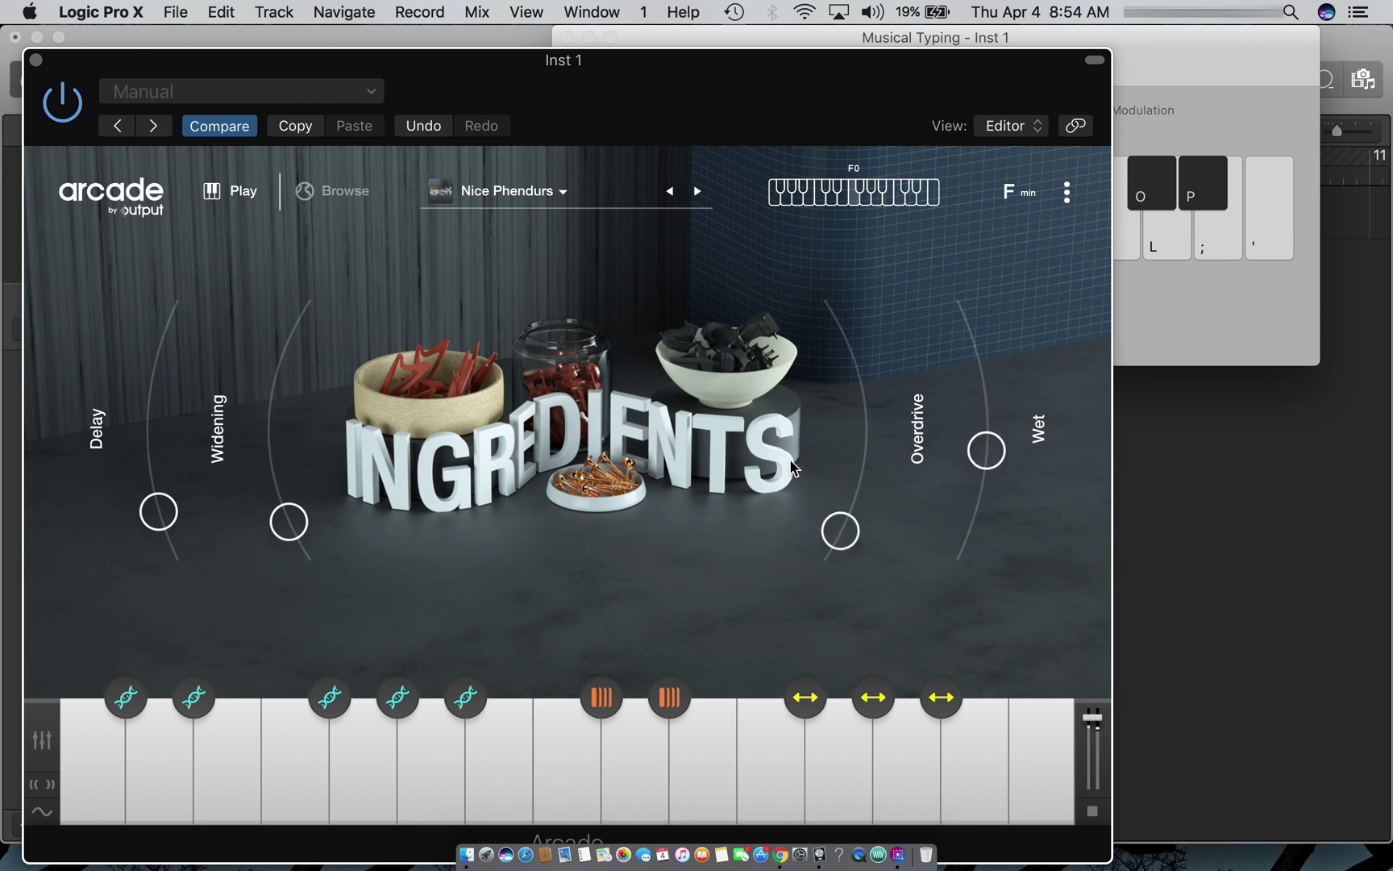
left_click_drag(300, 496, 306, 456)
key("a")
left_click_drag(161, 516, 164, 458)
key("a")
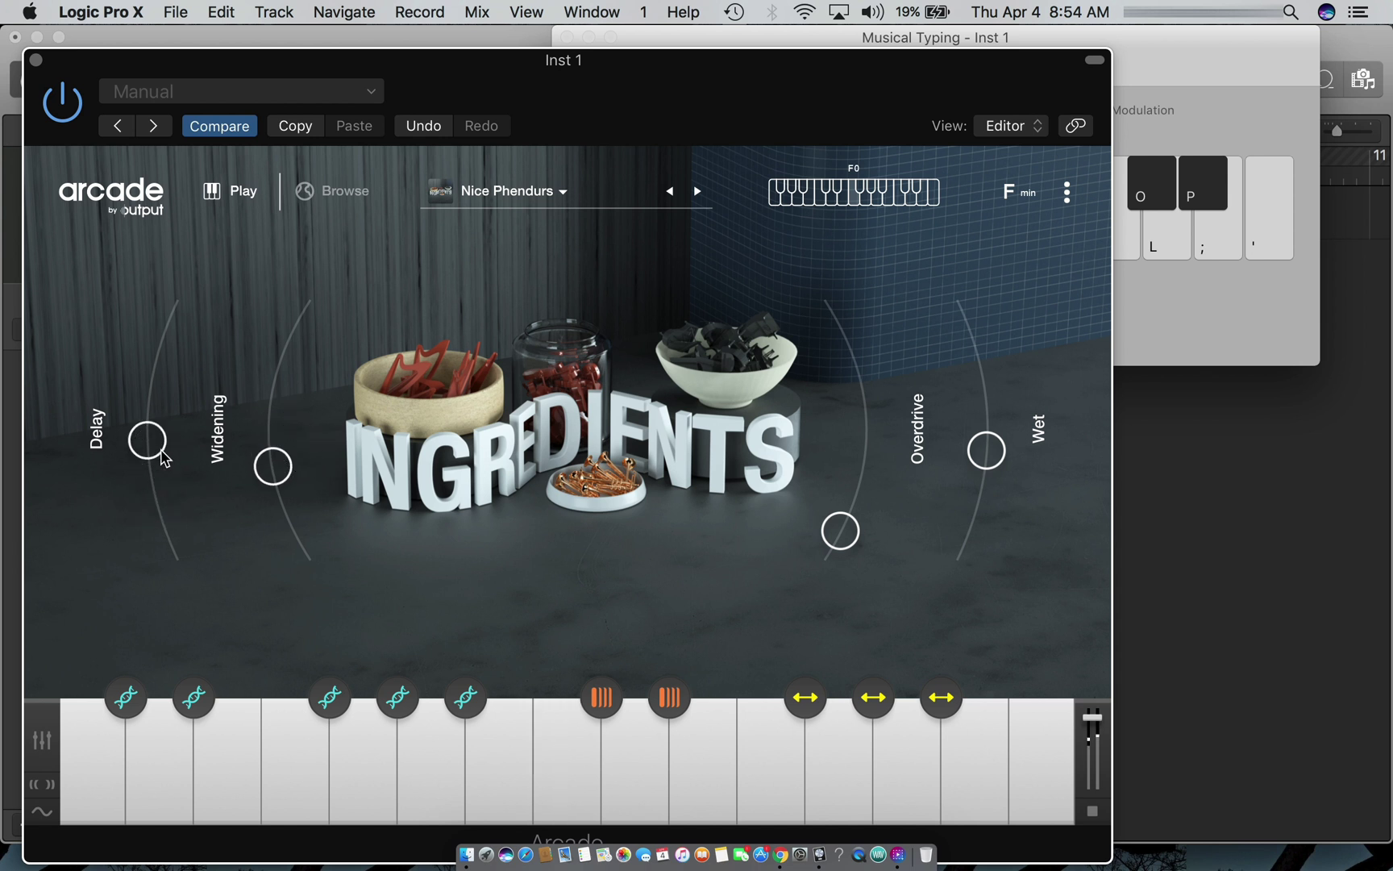
Play S, D, F, then lower the Wet, Widening and Delay macros
key("s")
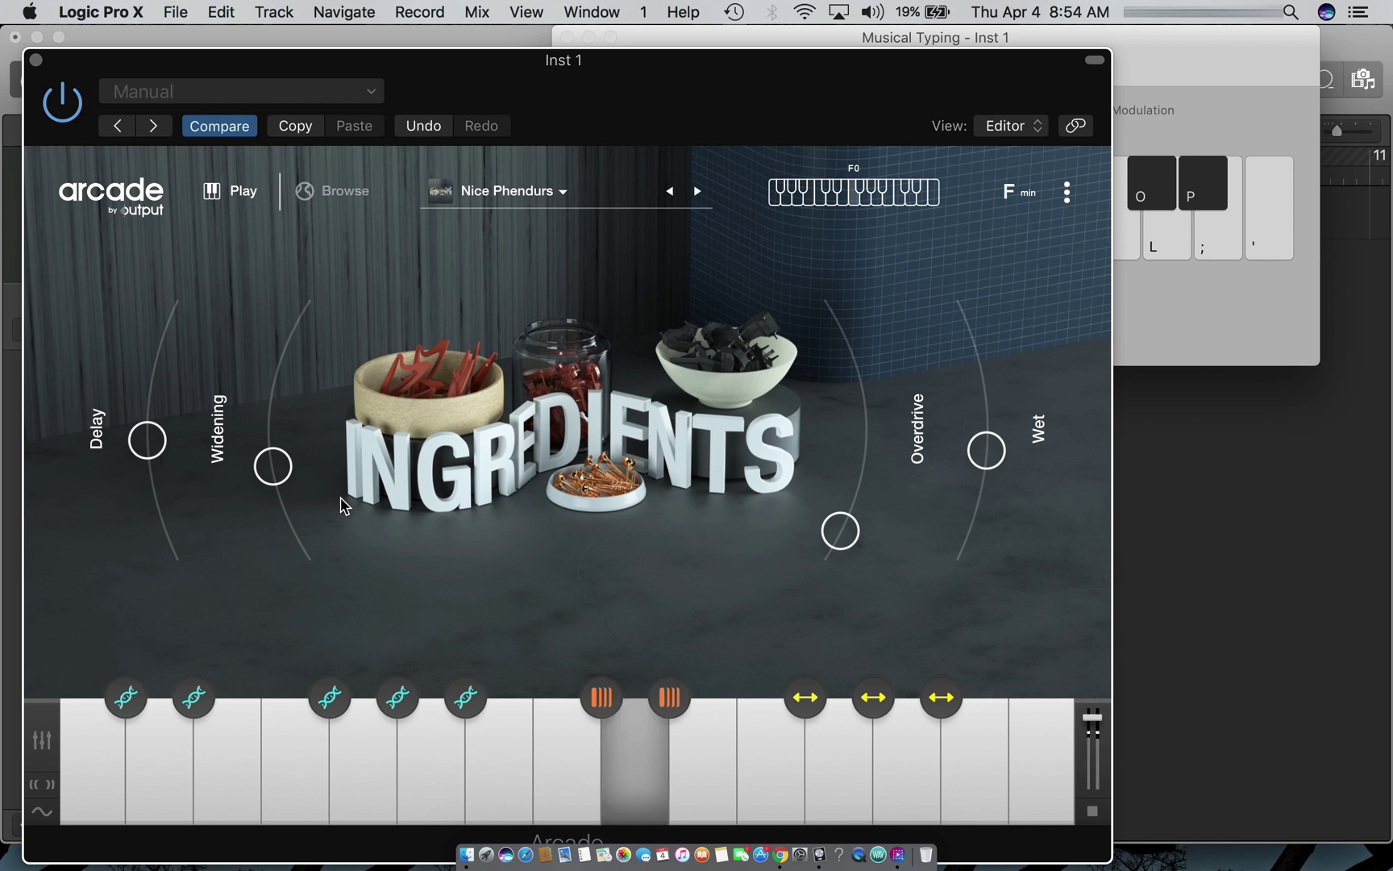
key("d")
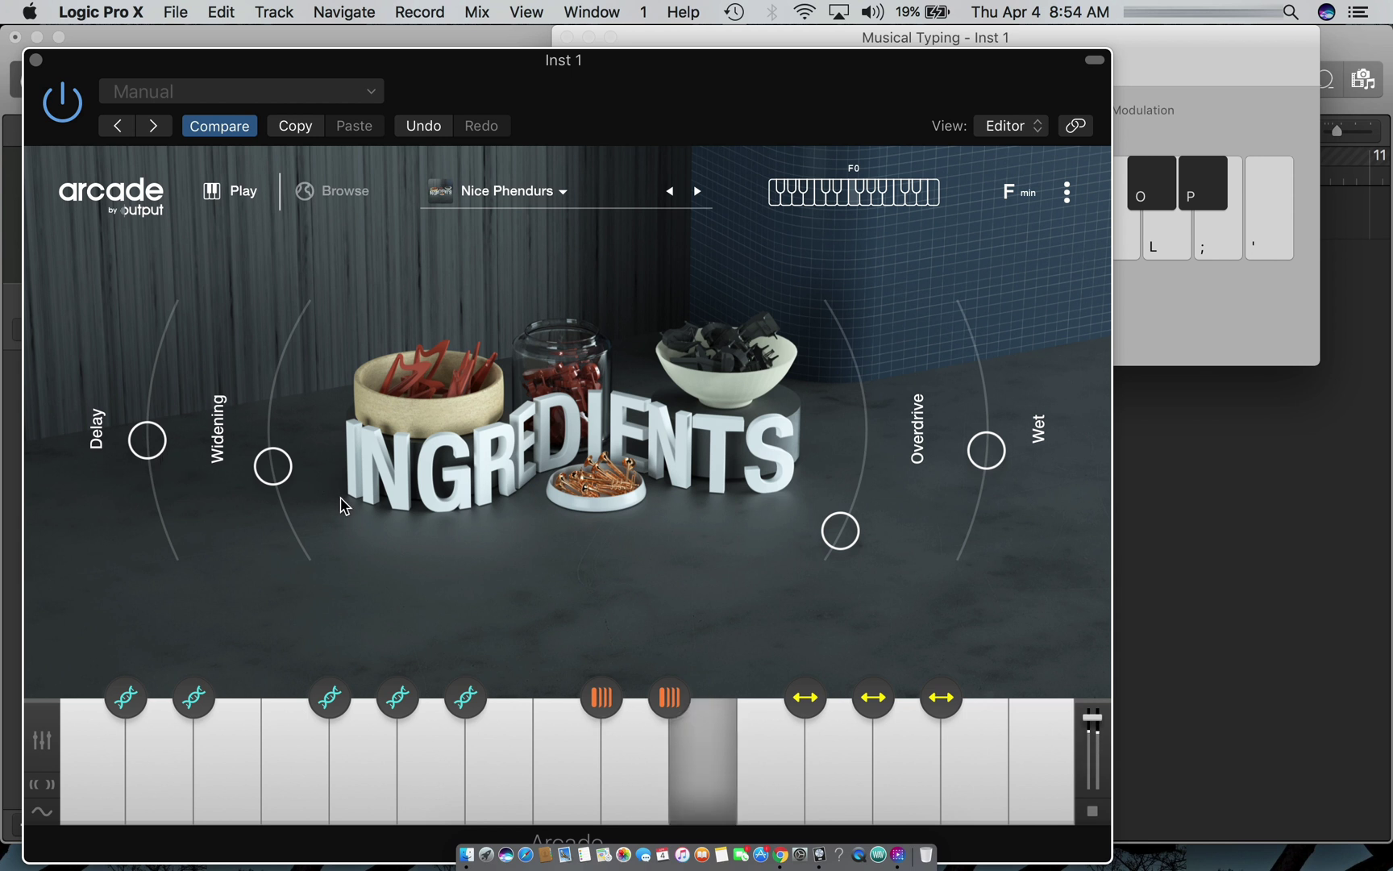
key("f")
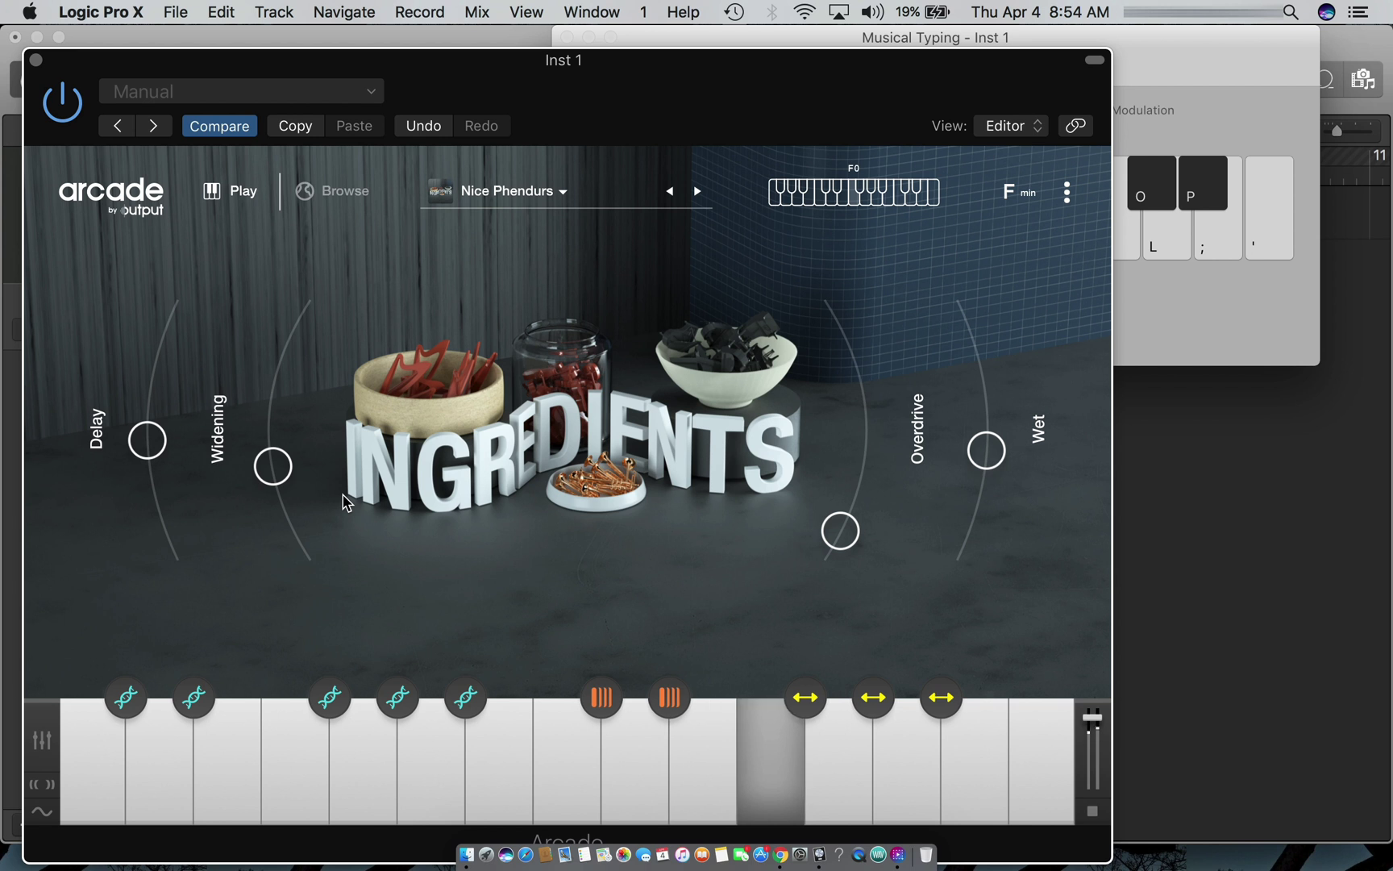
left_click_drag(989, 450, 945, 585)
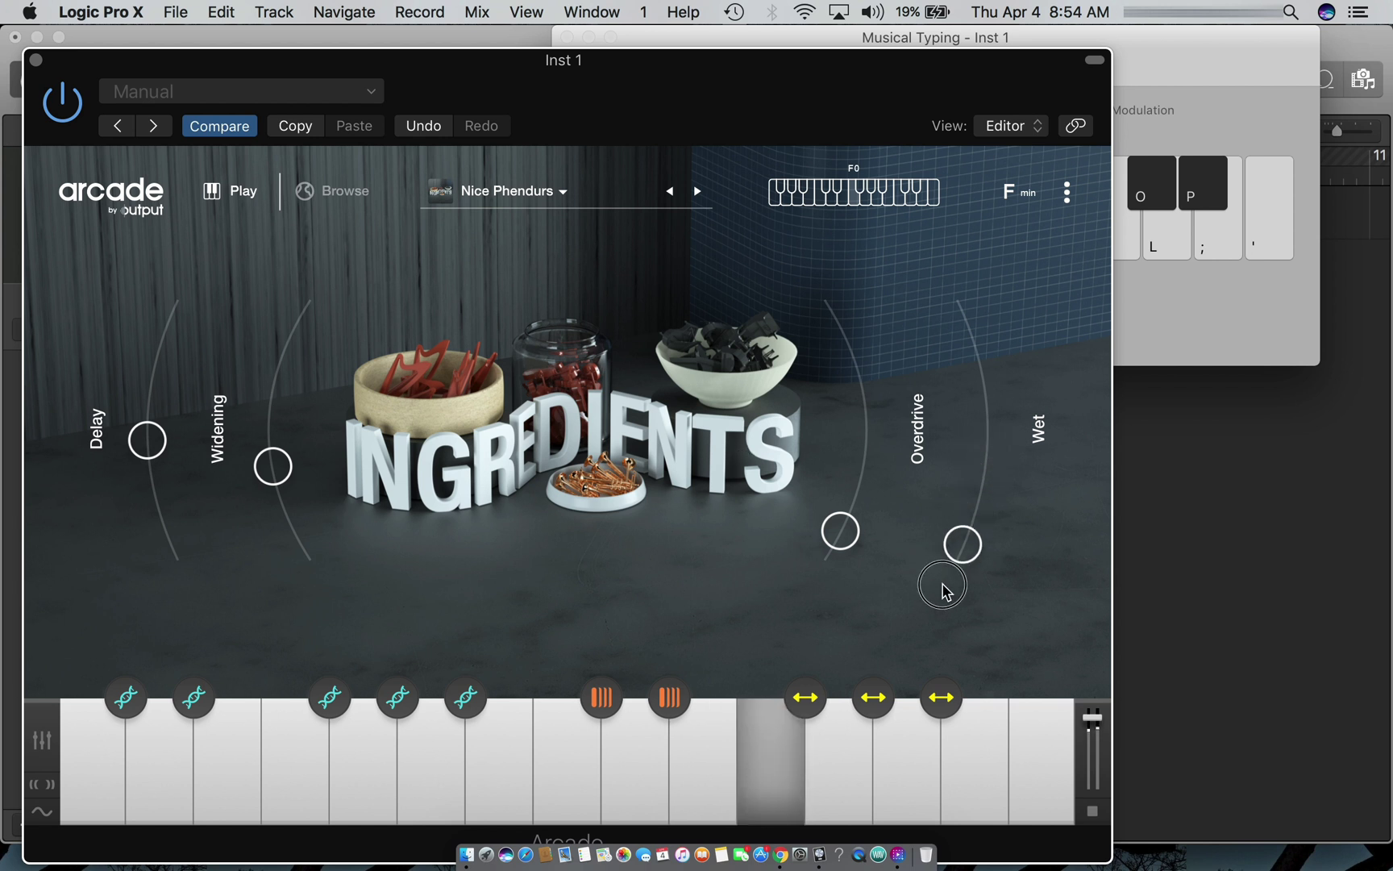
left_click_drag(278, 444, 330, 553)
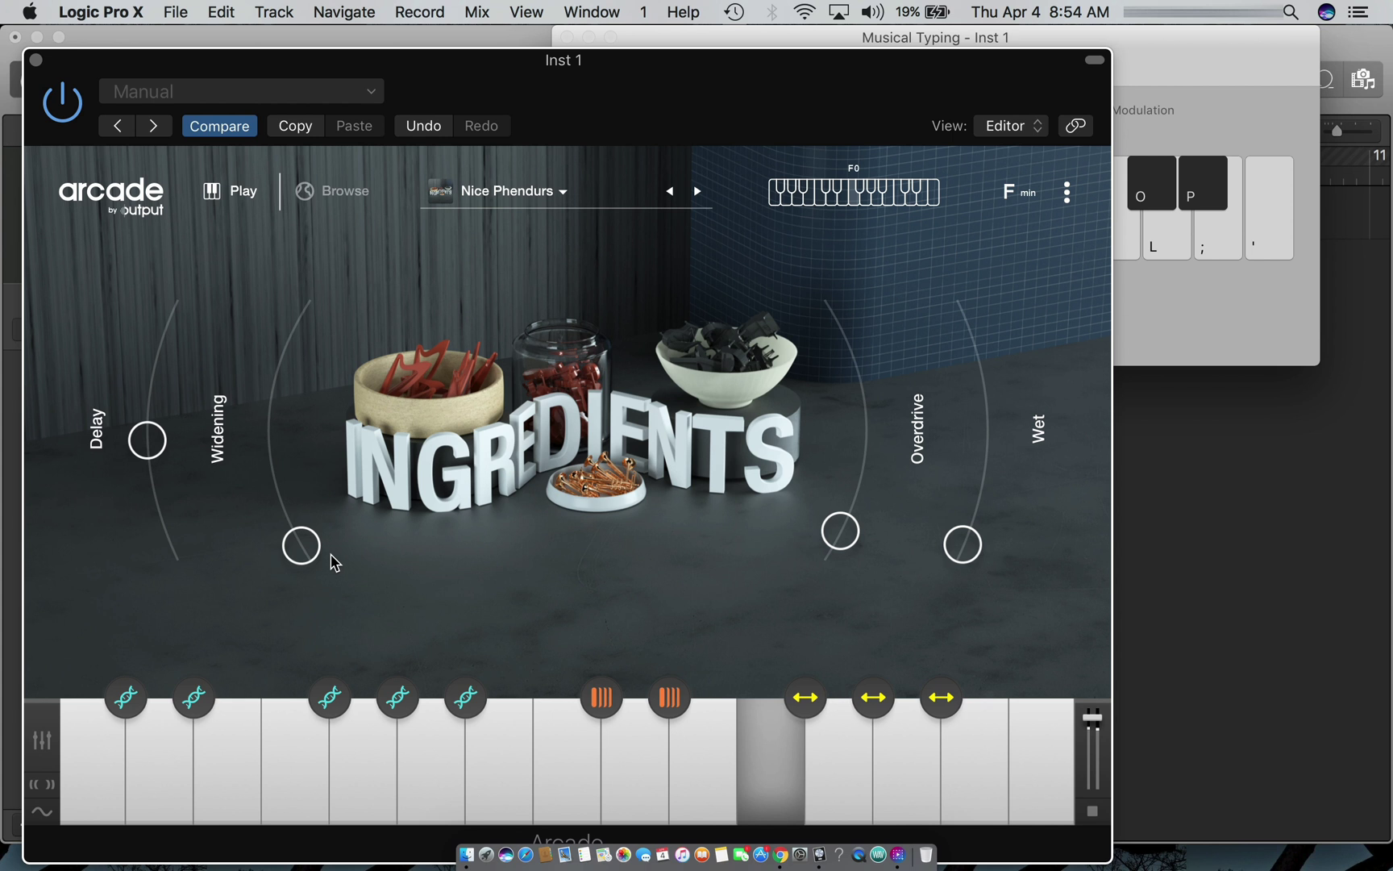
left_click_drag(137, 442, 187, 461)
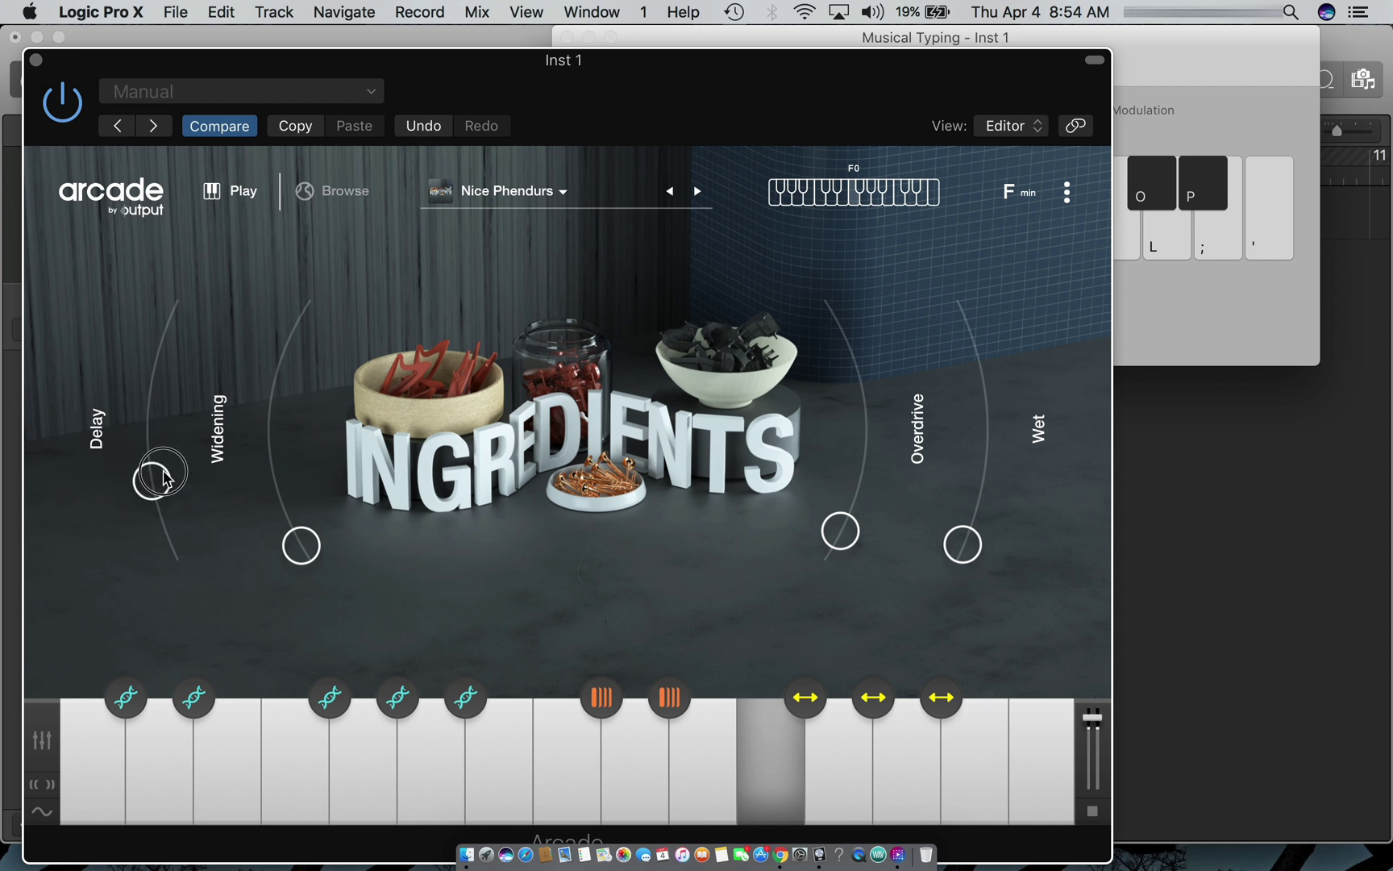
Raise Widening and Wet, then try more Overdrive before bringing it back down
left_click_drag(301, 546, 288, 417)
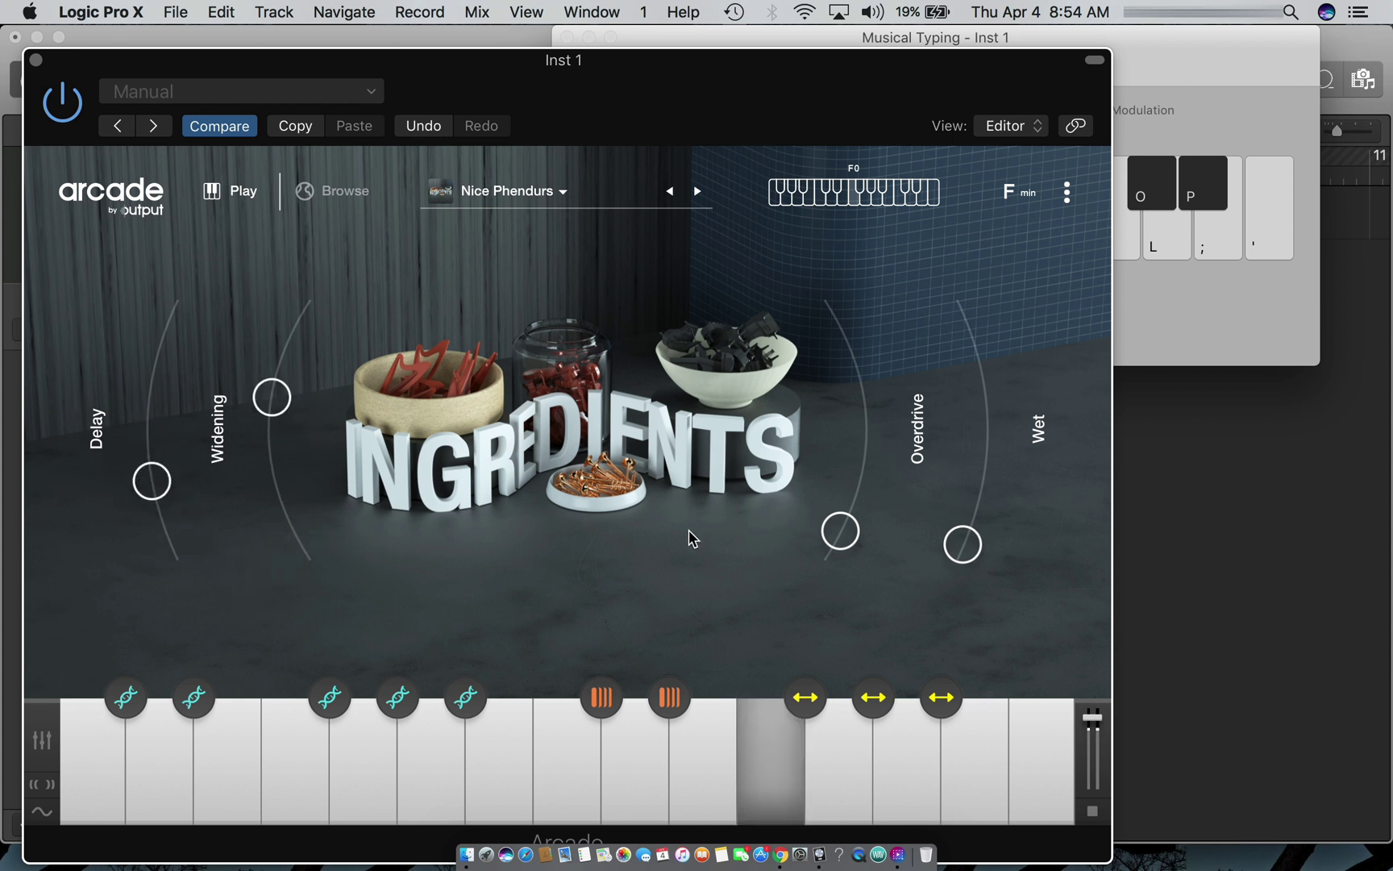
left_click_drag(966, 538, 977, 505)
left_click_drag(840, 535, 861, 443)
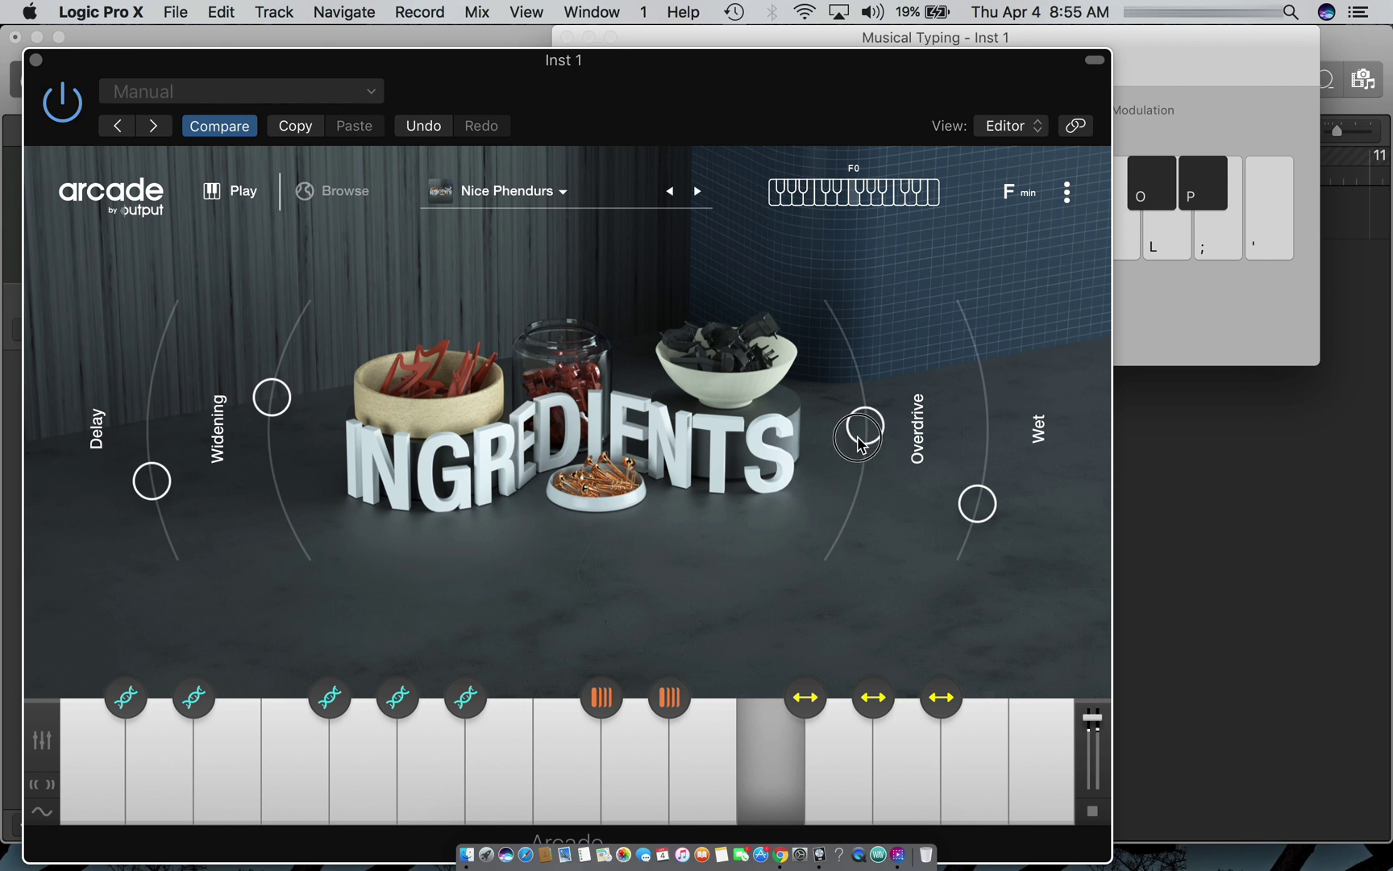
left_click_drag(860, 443, 857, 616)
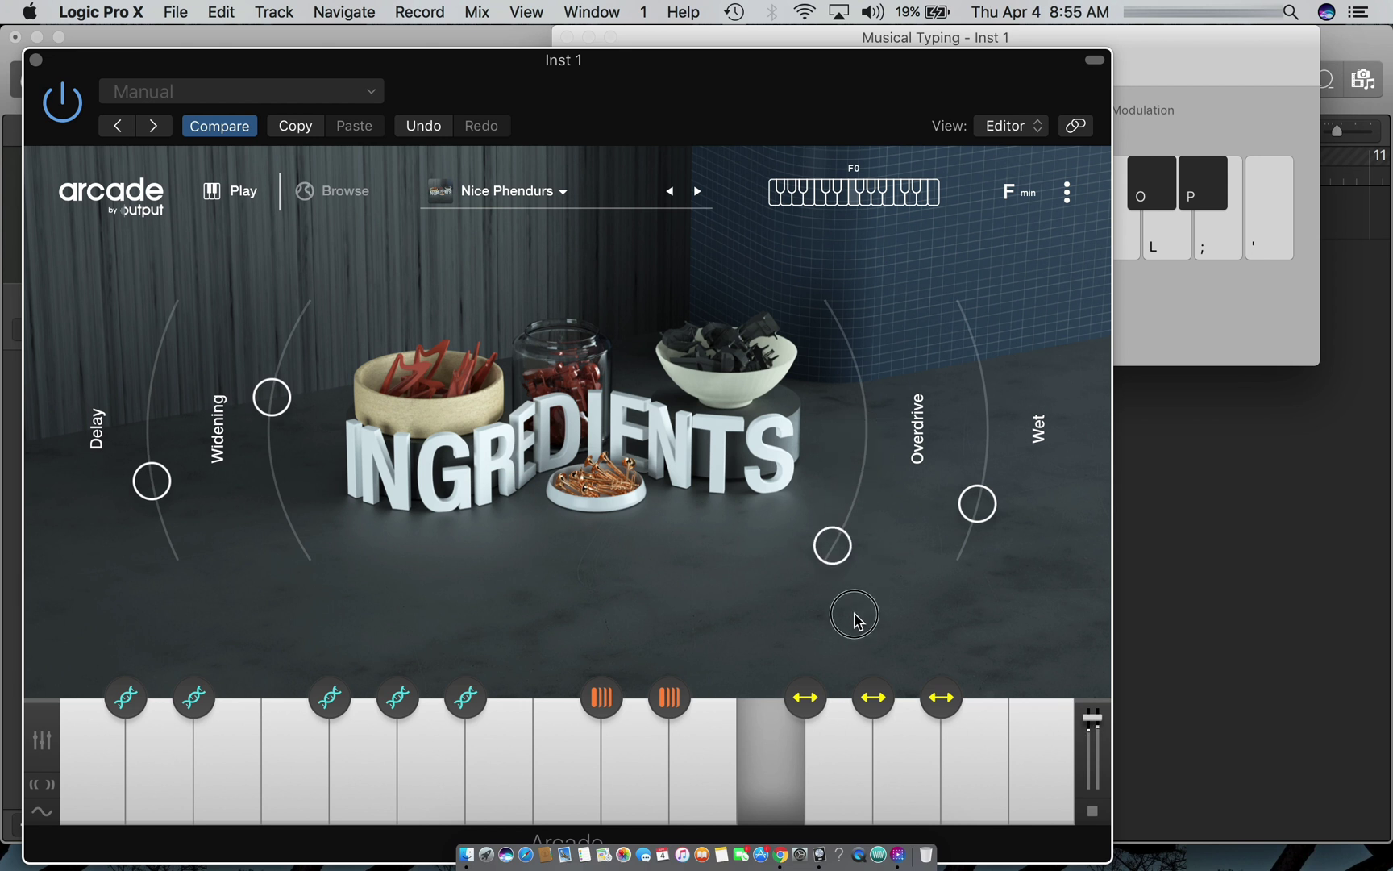
mouse_move(837, 798)
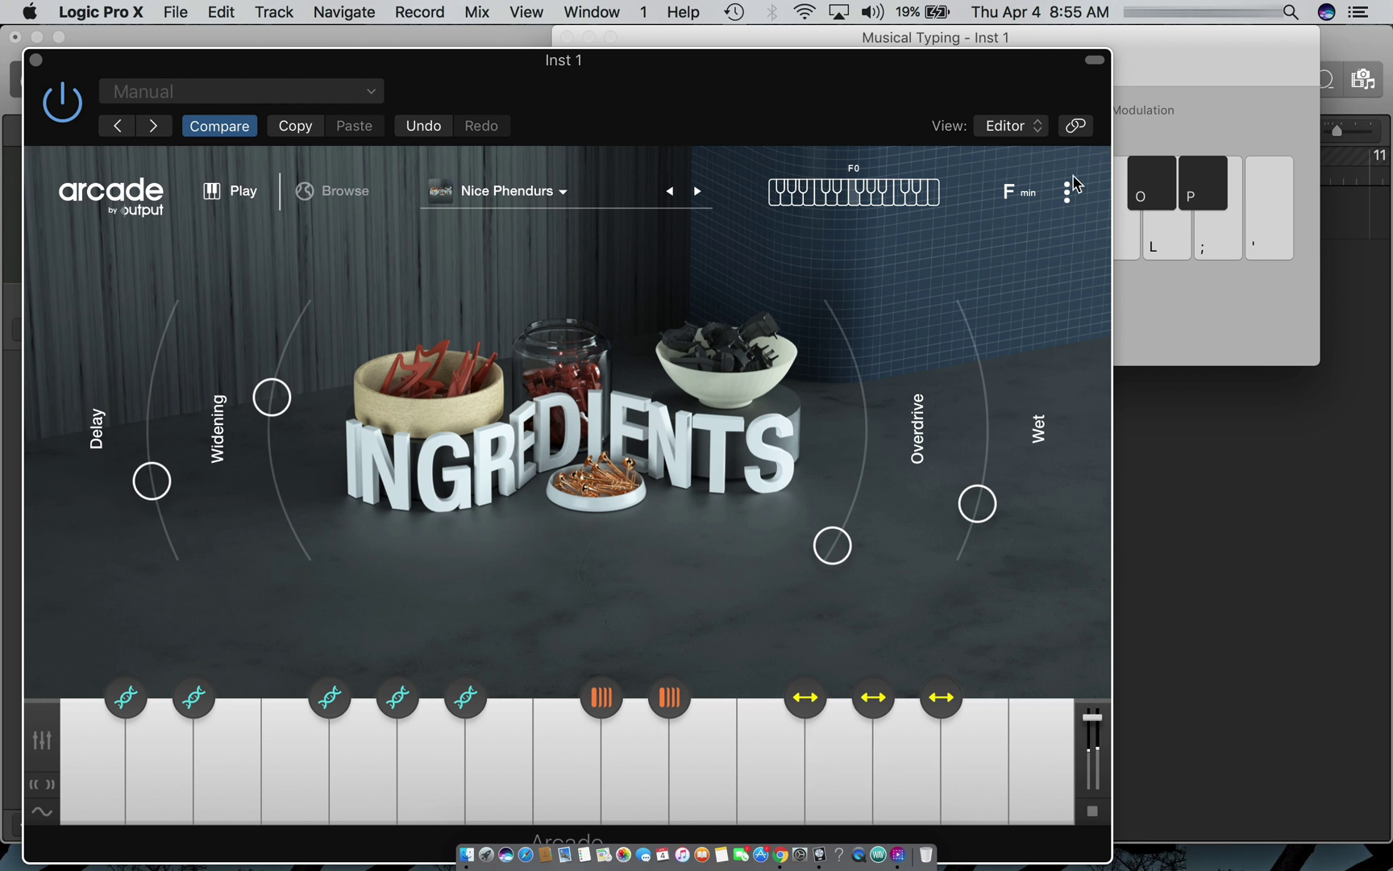
Set Arcade's Speed to /2 and play several notes to hear half-speed playback
left_click(1069, 194)
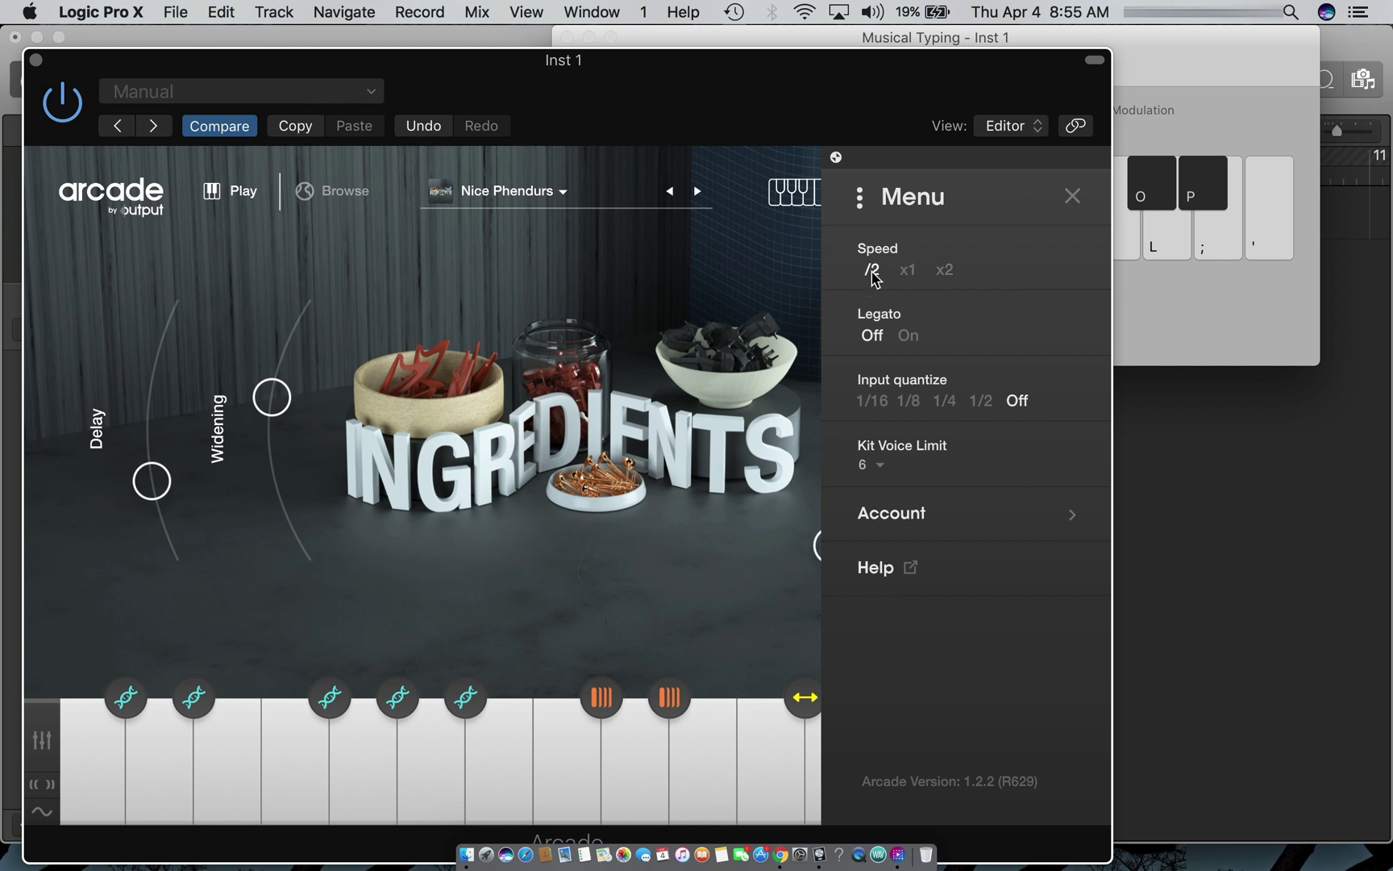
left_click(873, 271)
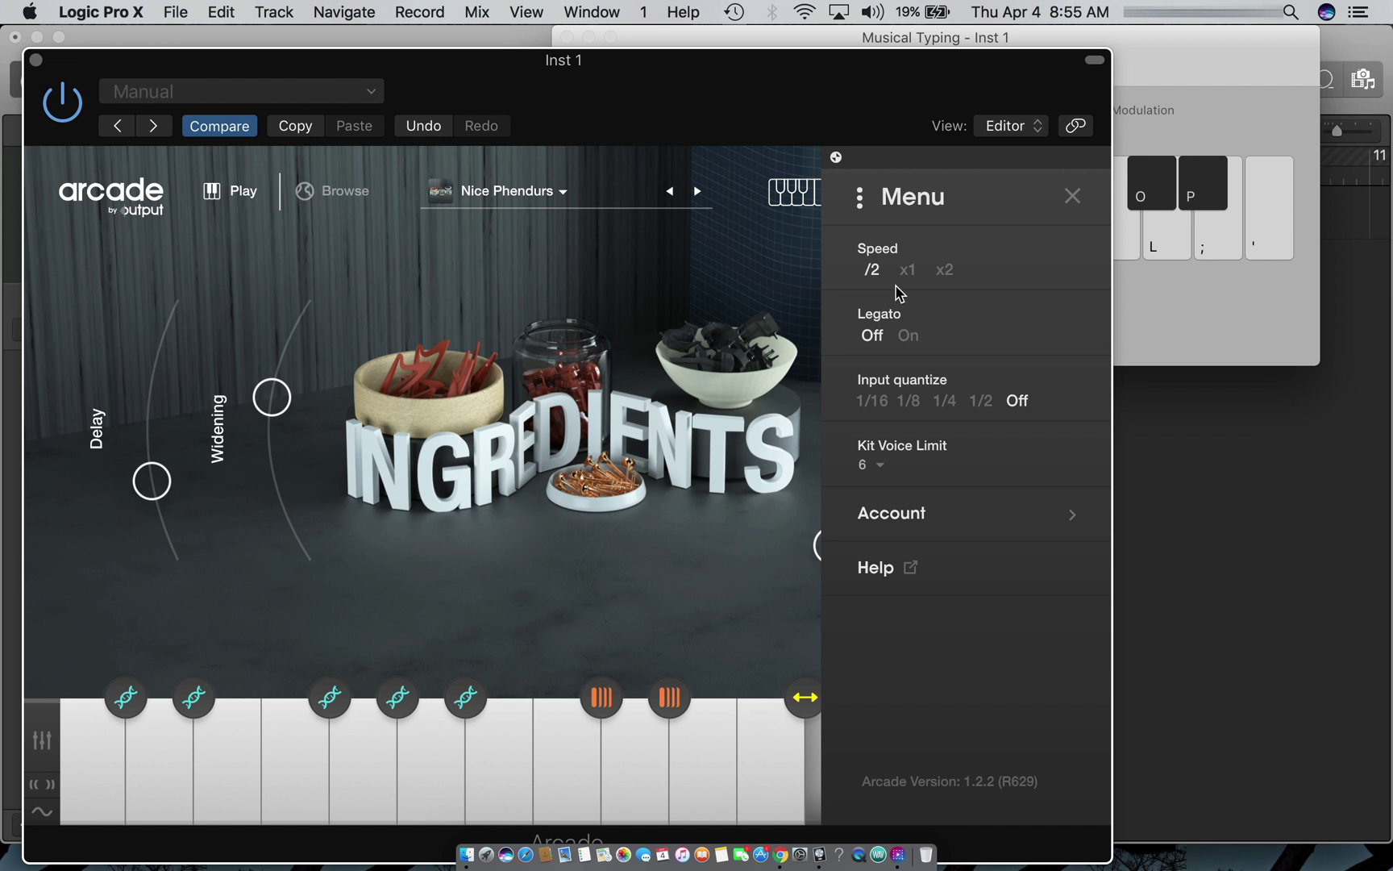
key("k")
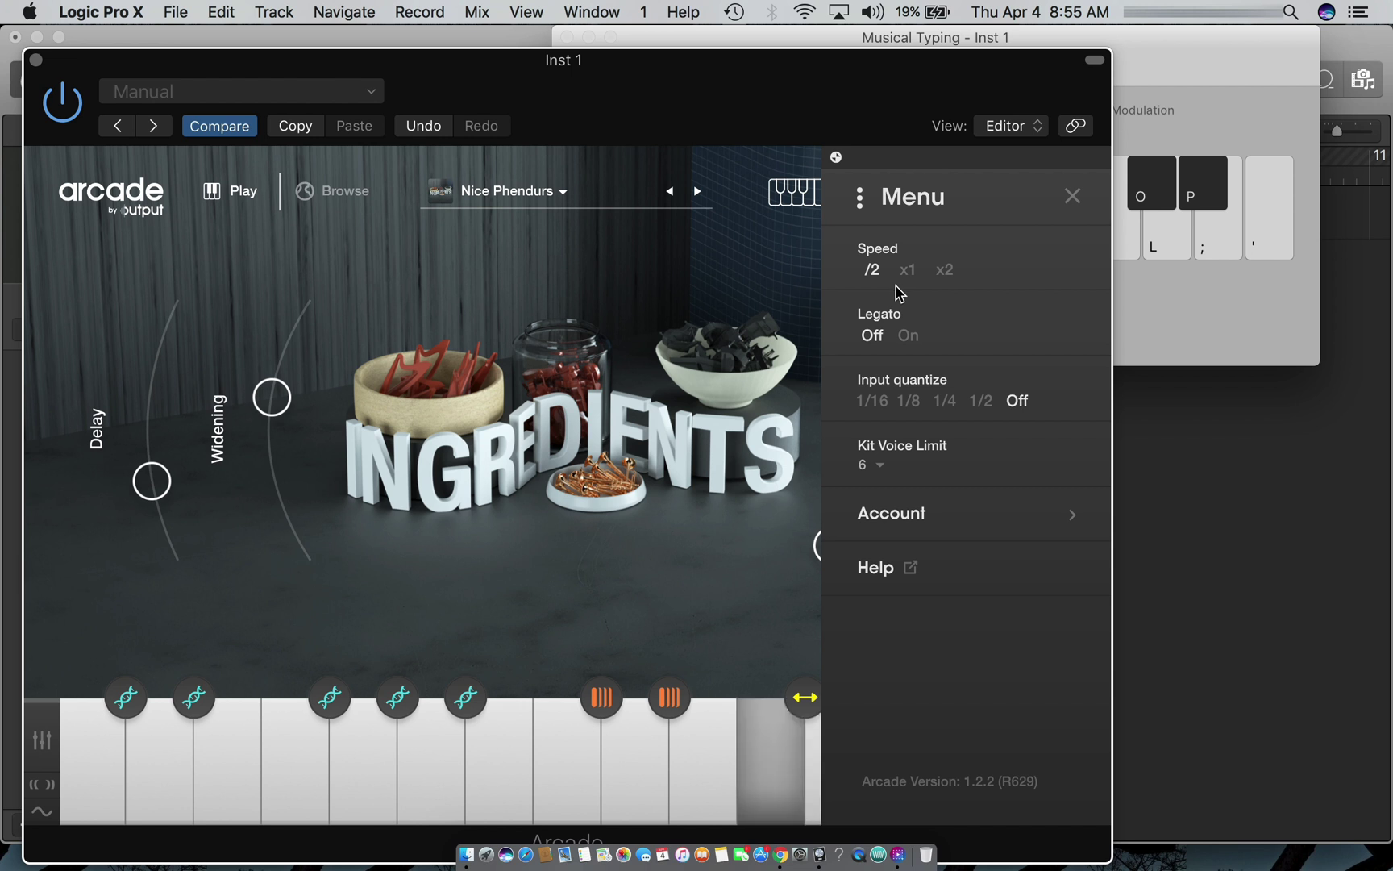
key("j")
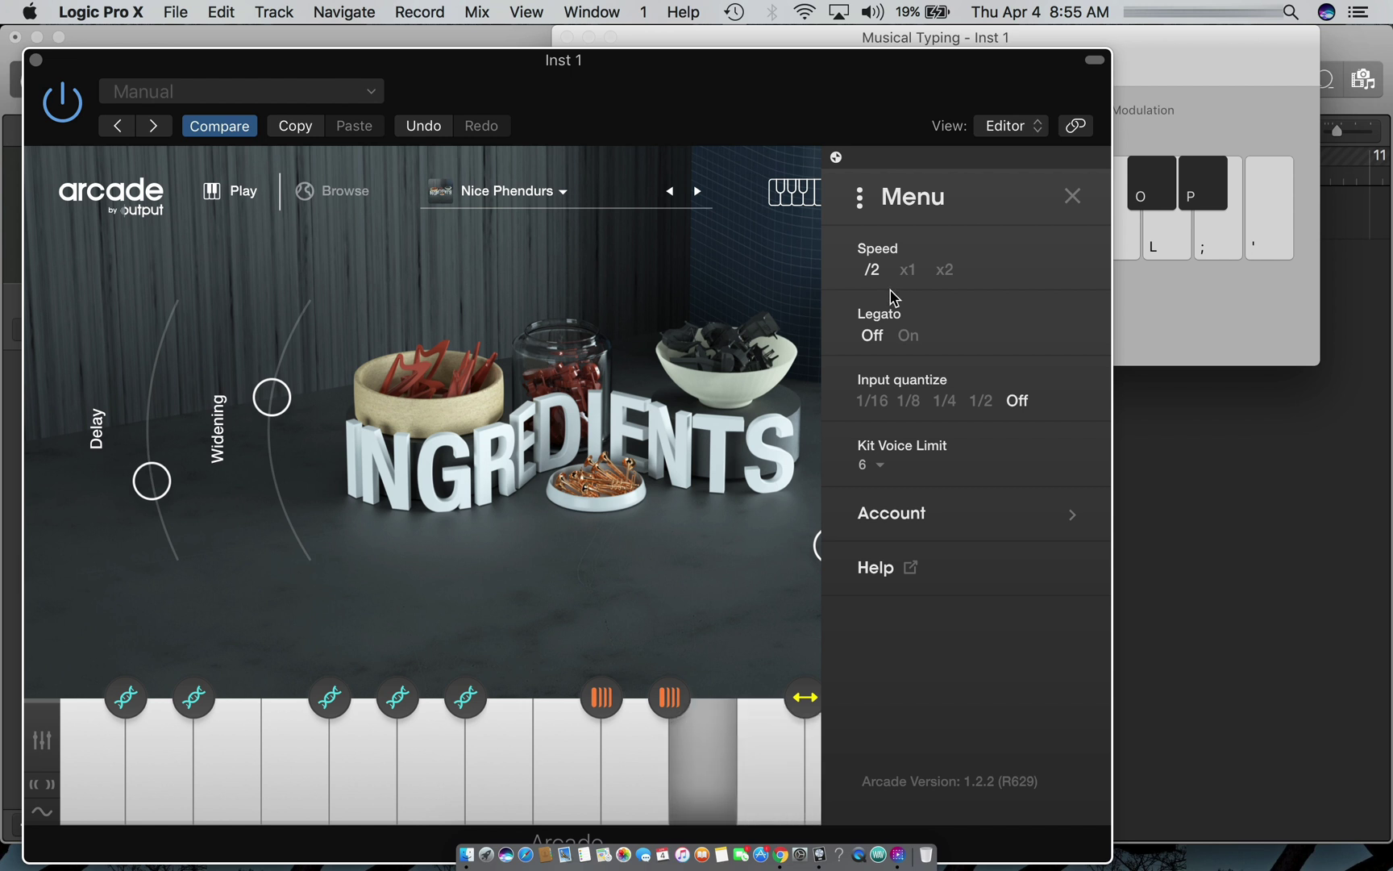
key("j")
key("h")
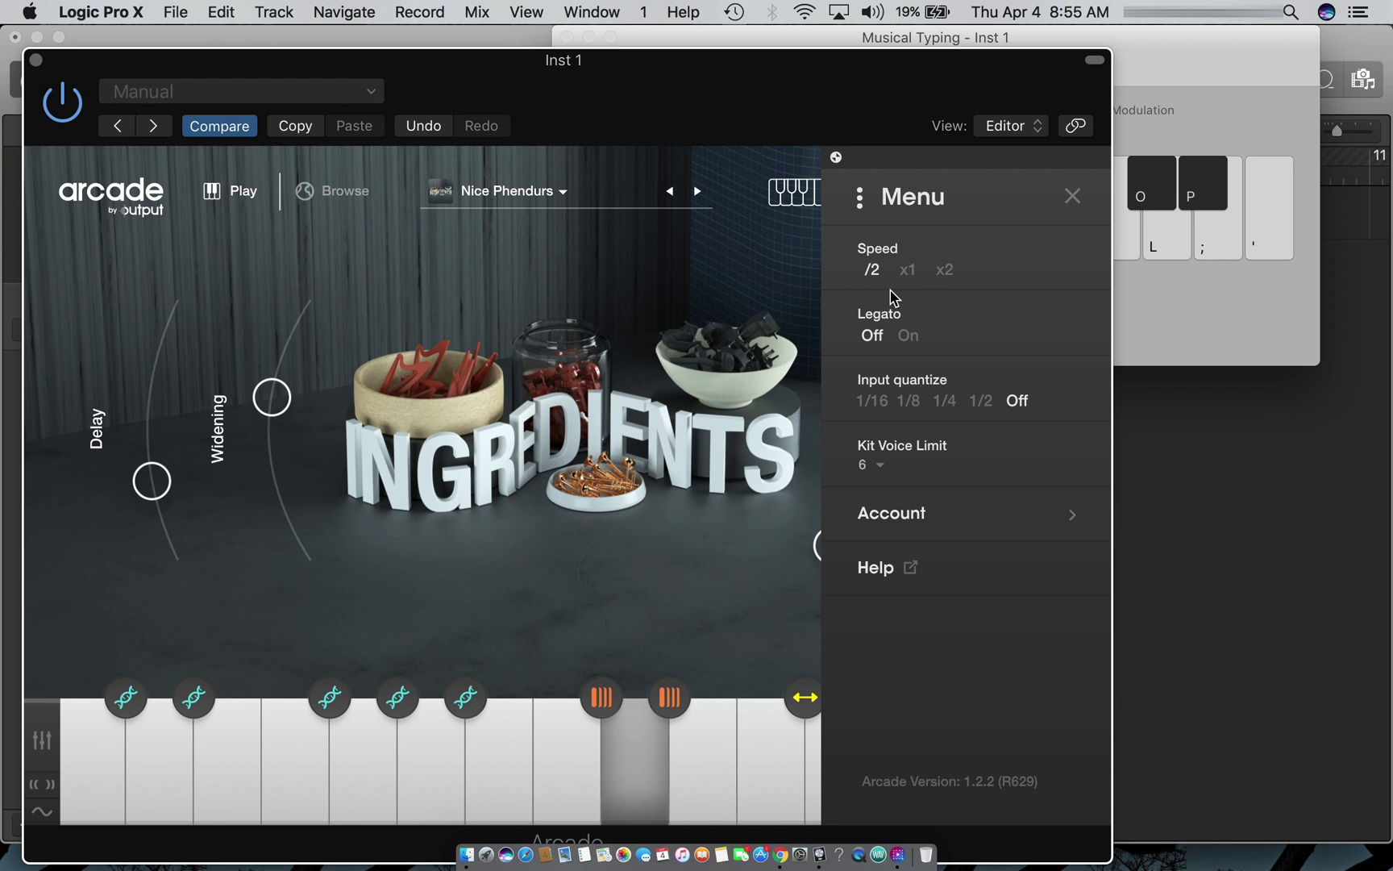
key("g")
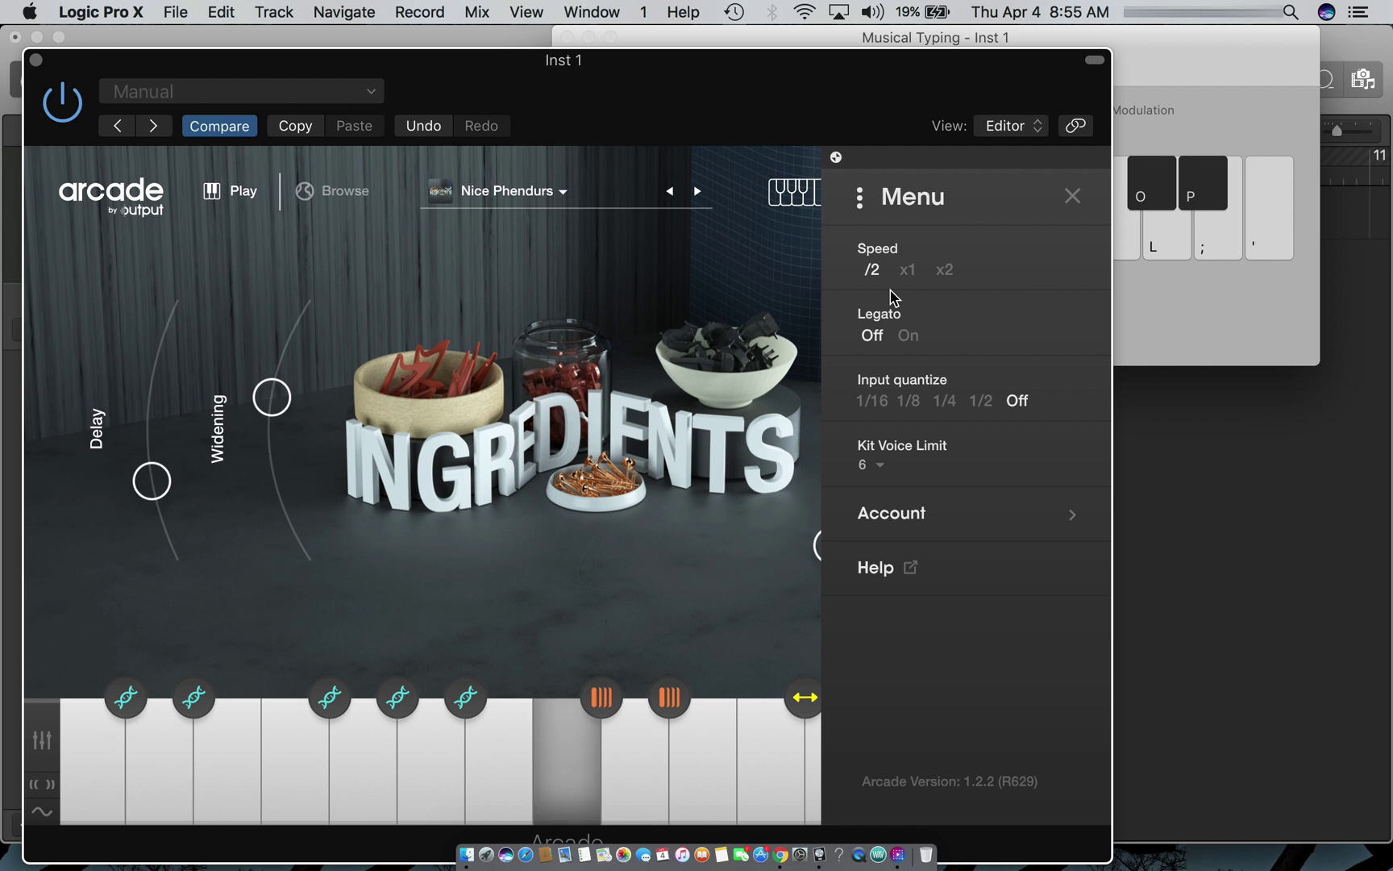
Compare notes at Speed x2, then return Speed to /2 and move Arcade aside
left_click(945, 274)
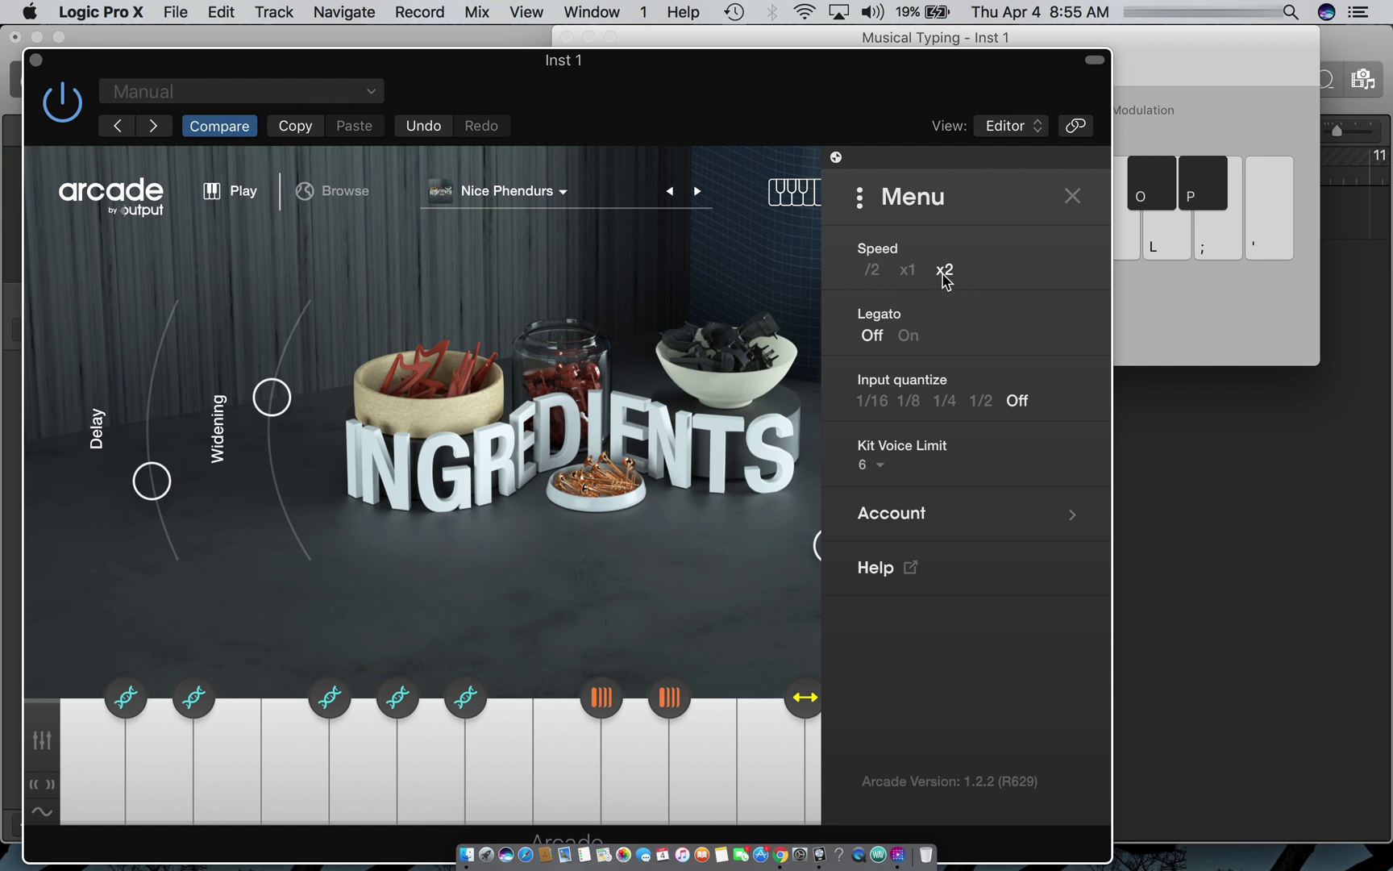
key("g")
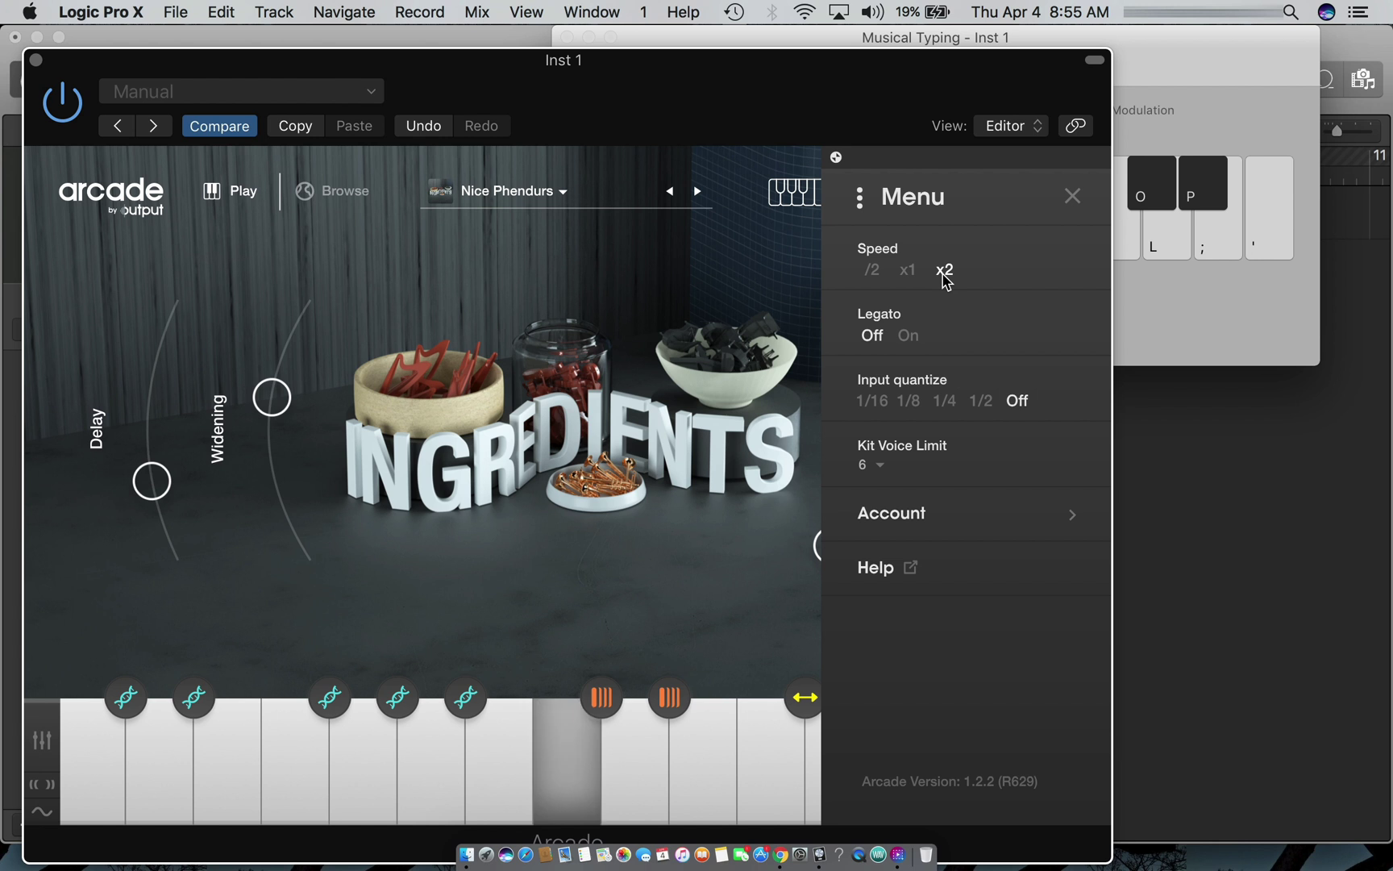
key("j")
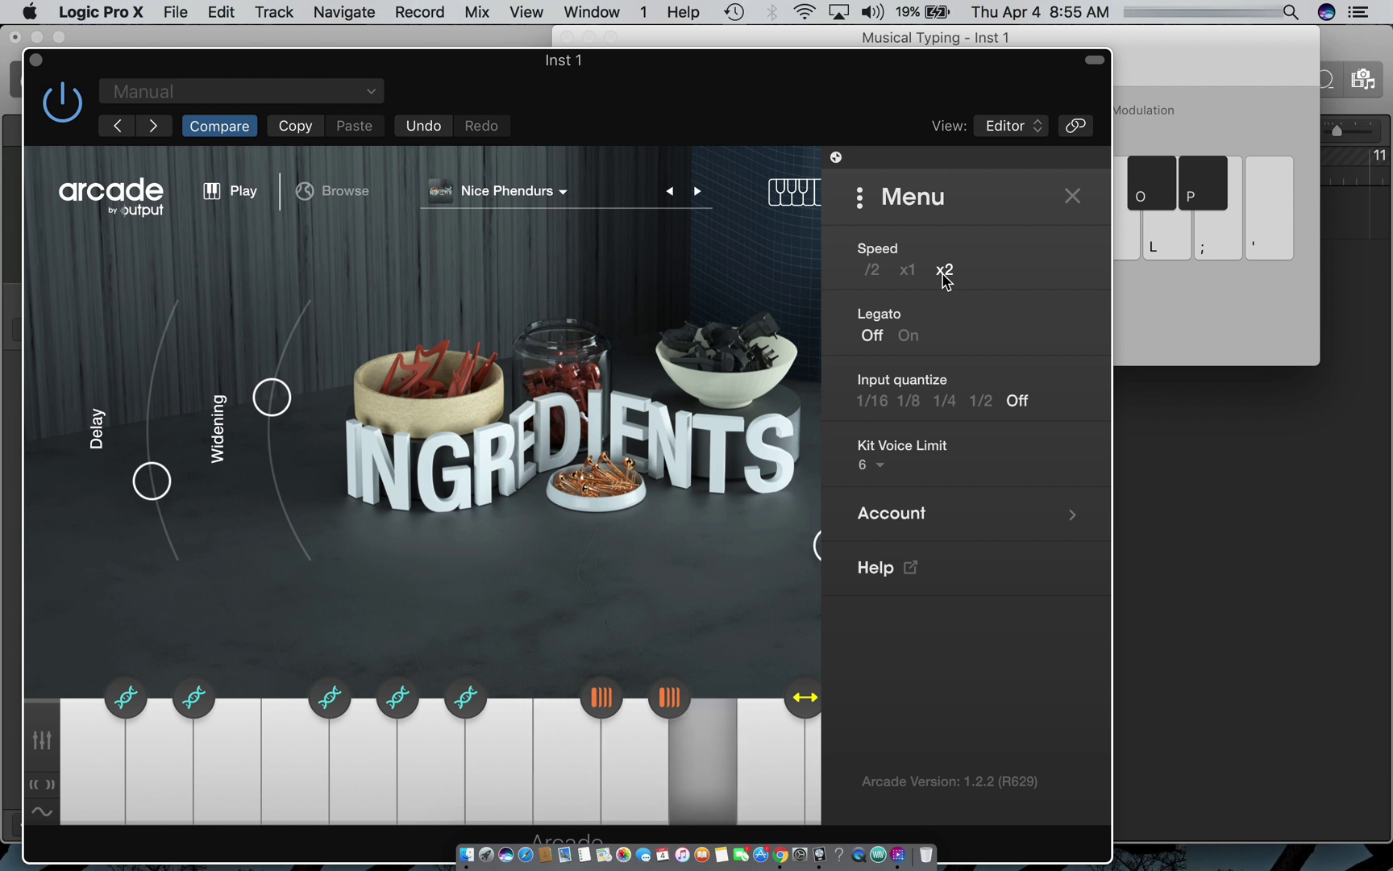
key("k")
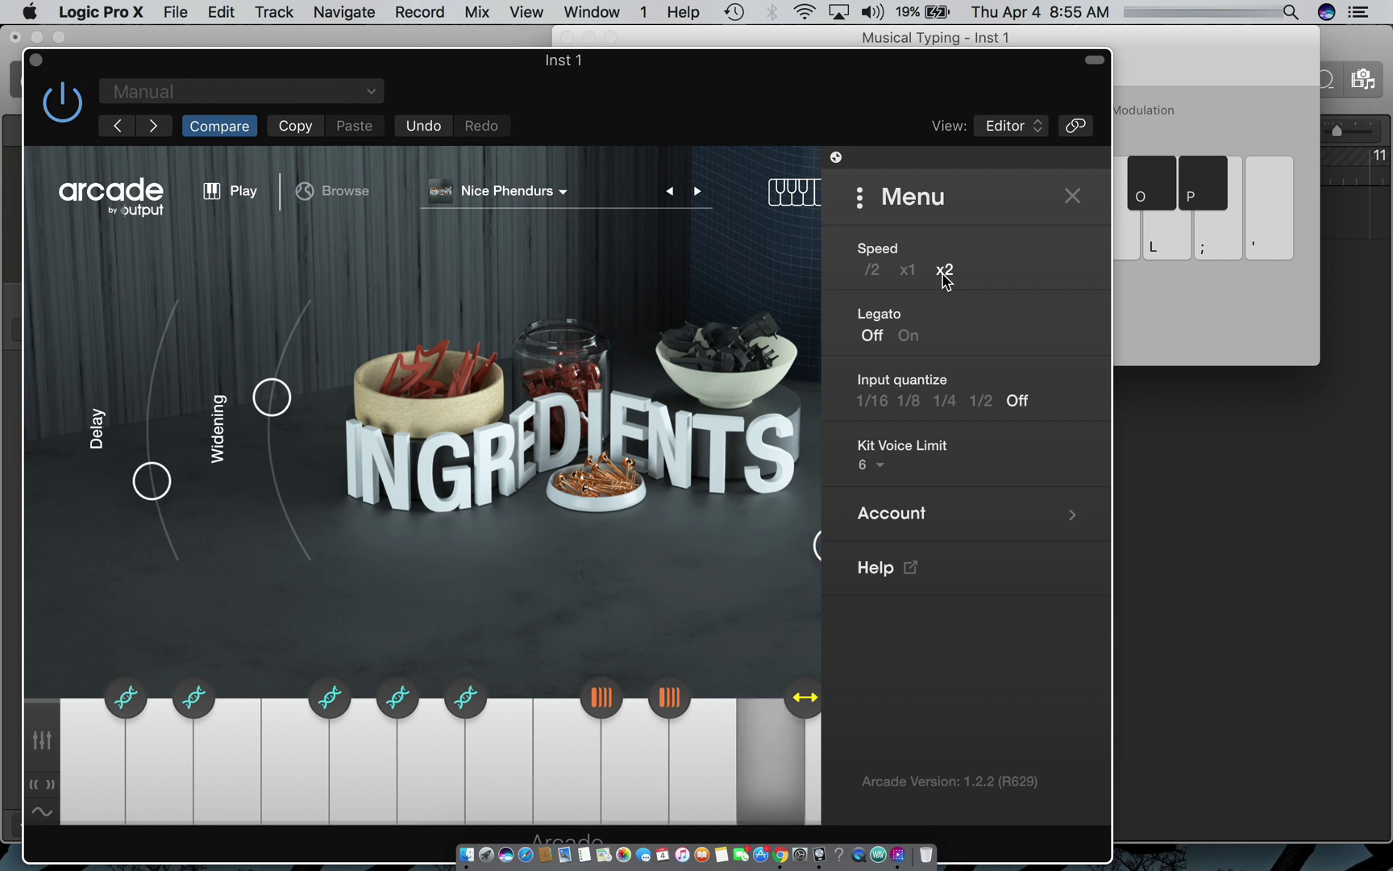
key("j")
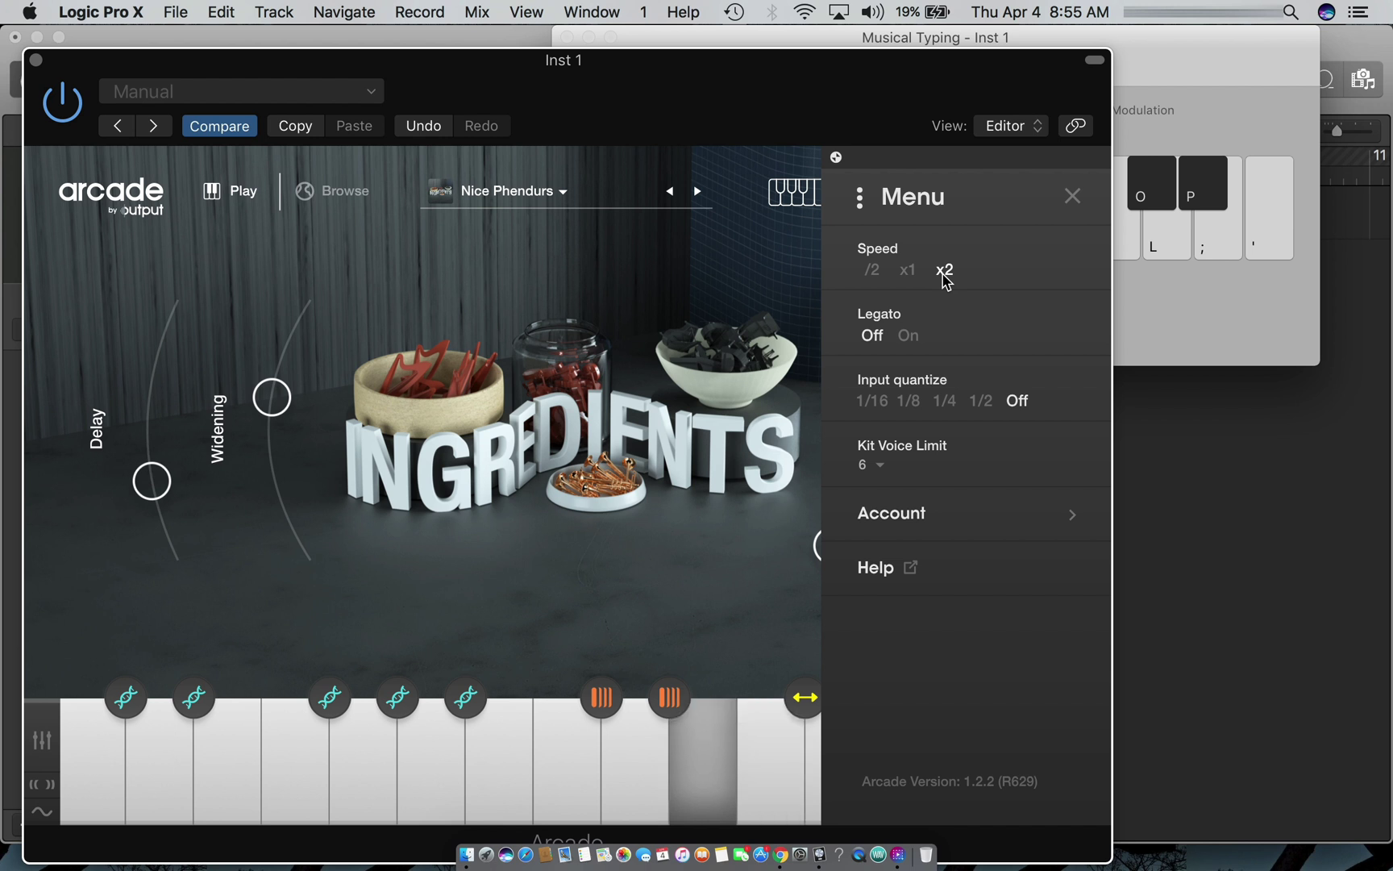
left_click(872, 270)
key("j")
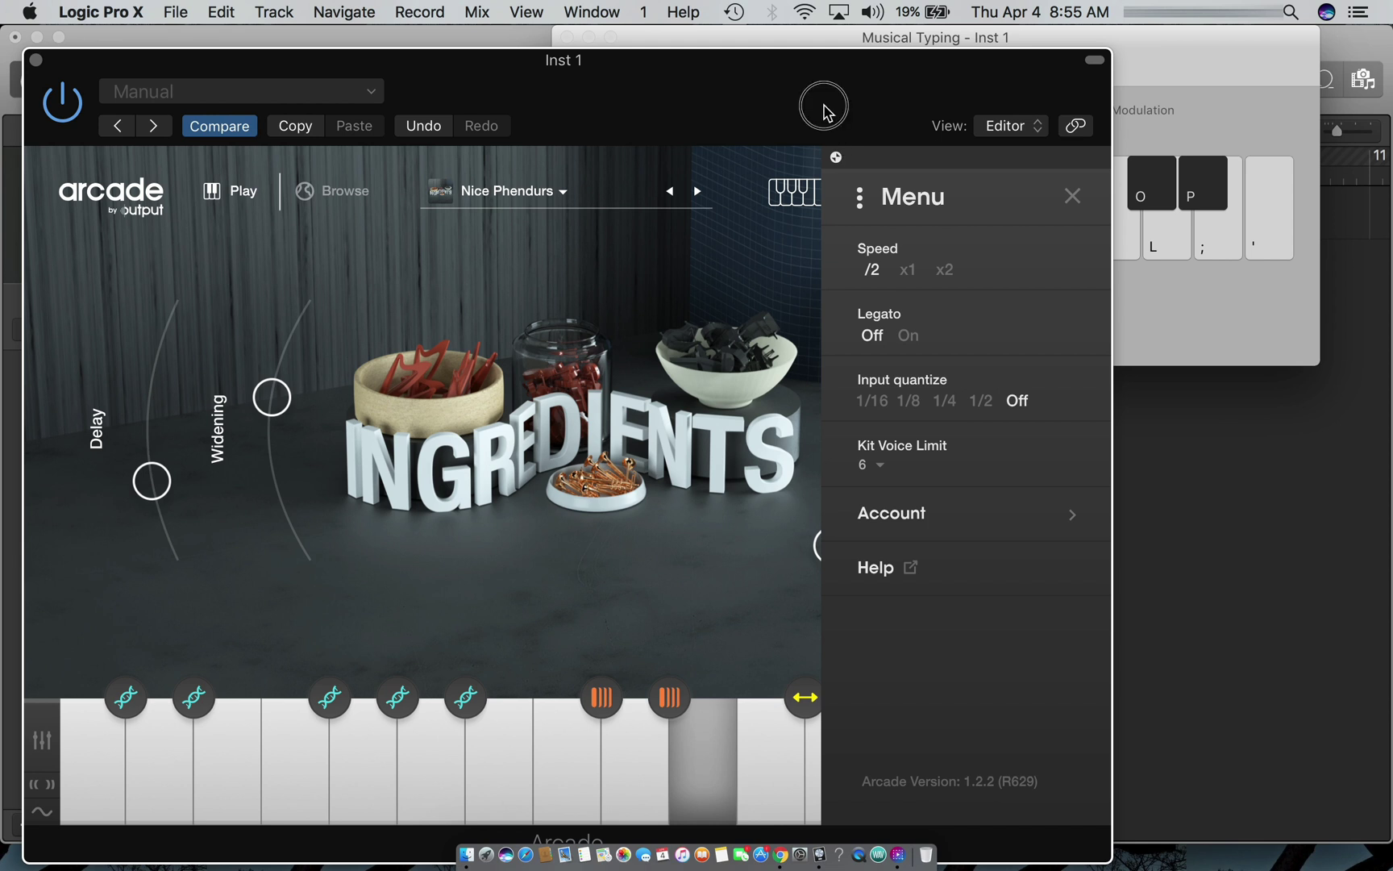
left_click_drag(824, 106, 895, 331)
Audition project playback and drag the tempo down from 120 to 102
left_click_drag(718, 65, 835, 382)
key("space")
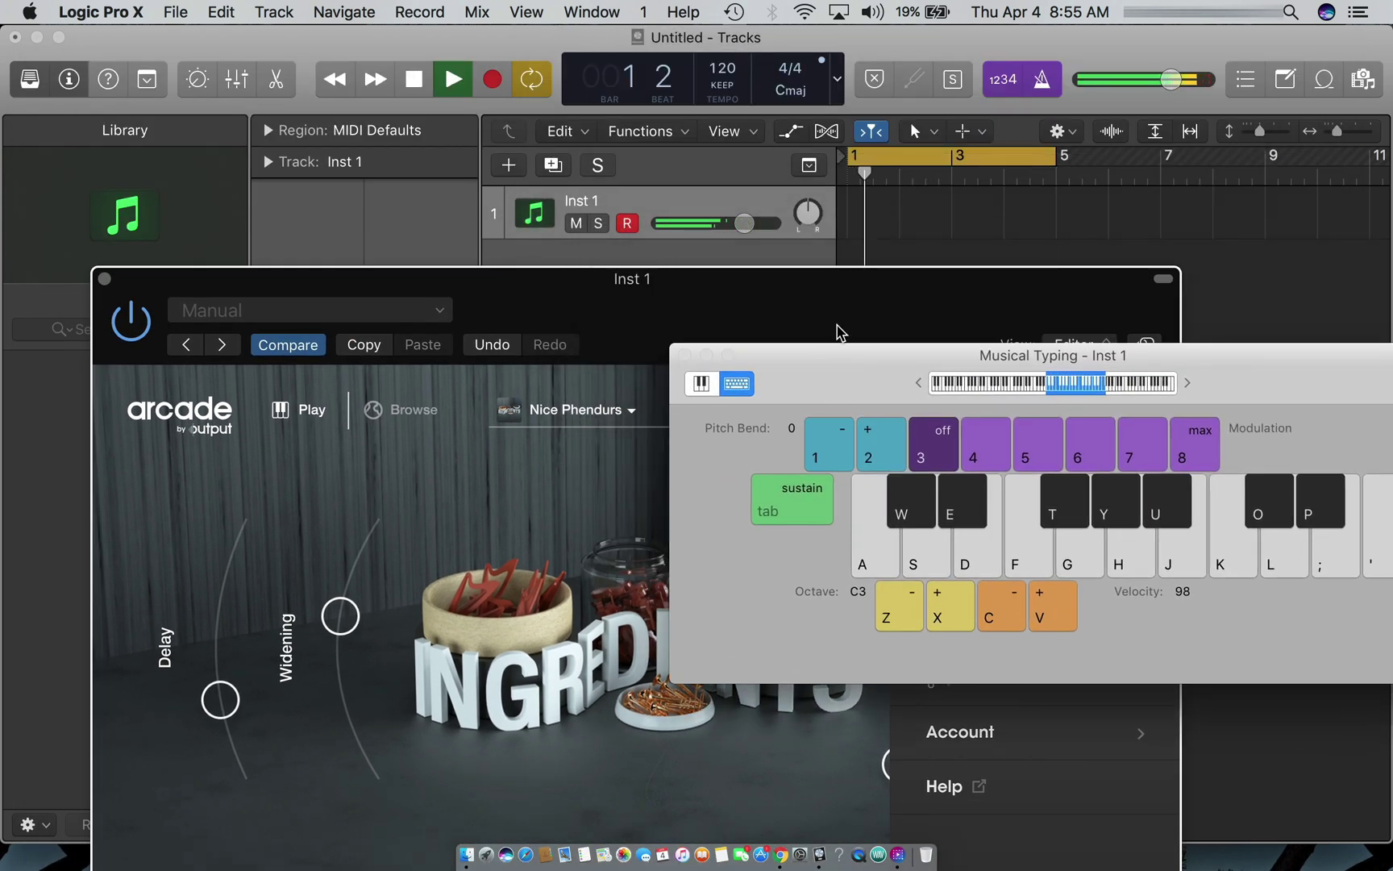
key("d")
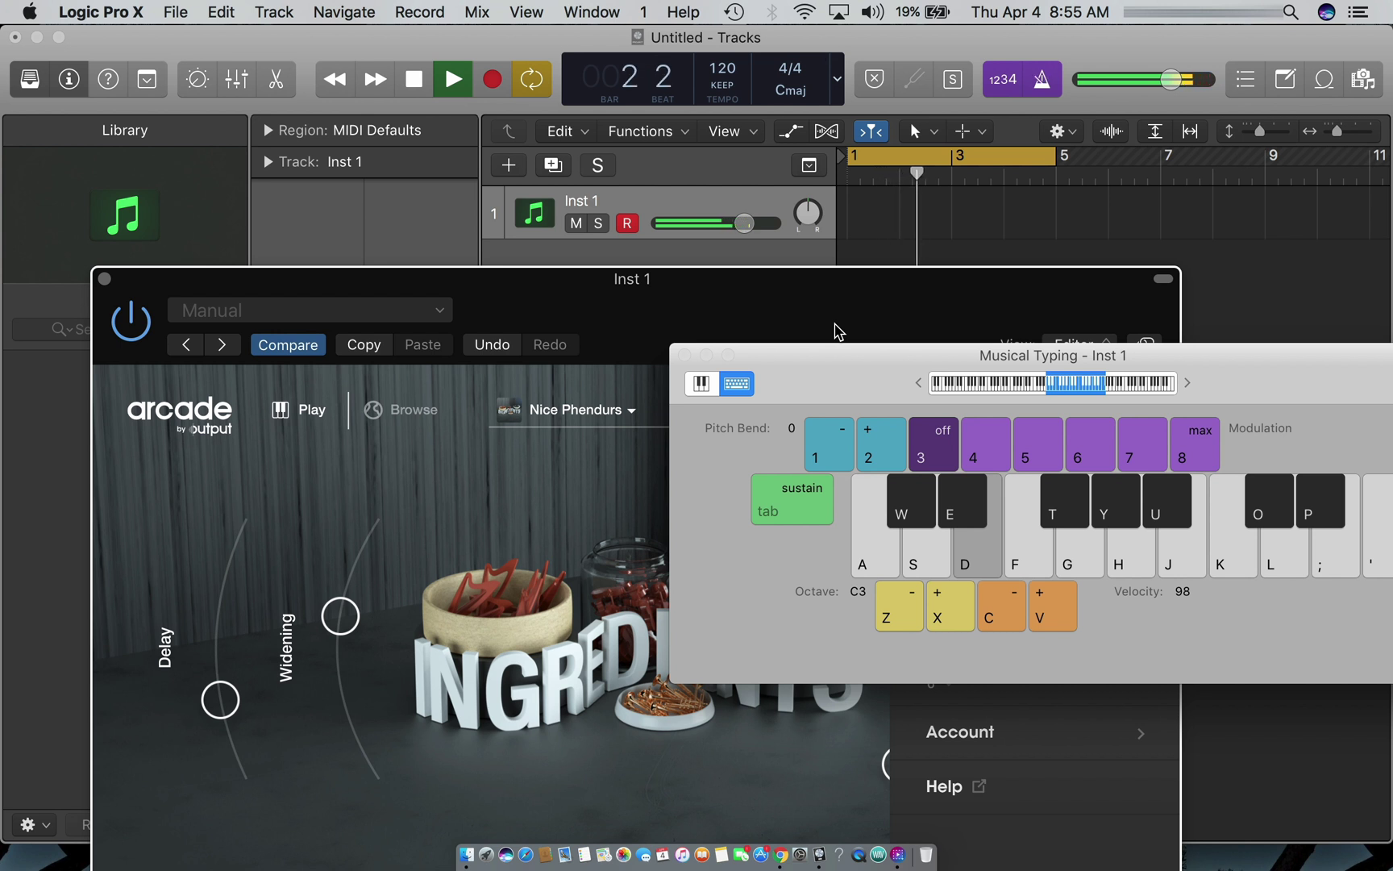
key("space")
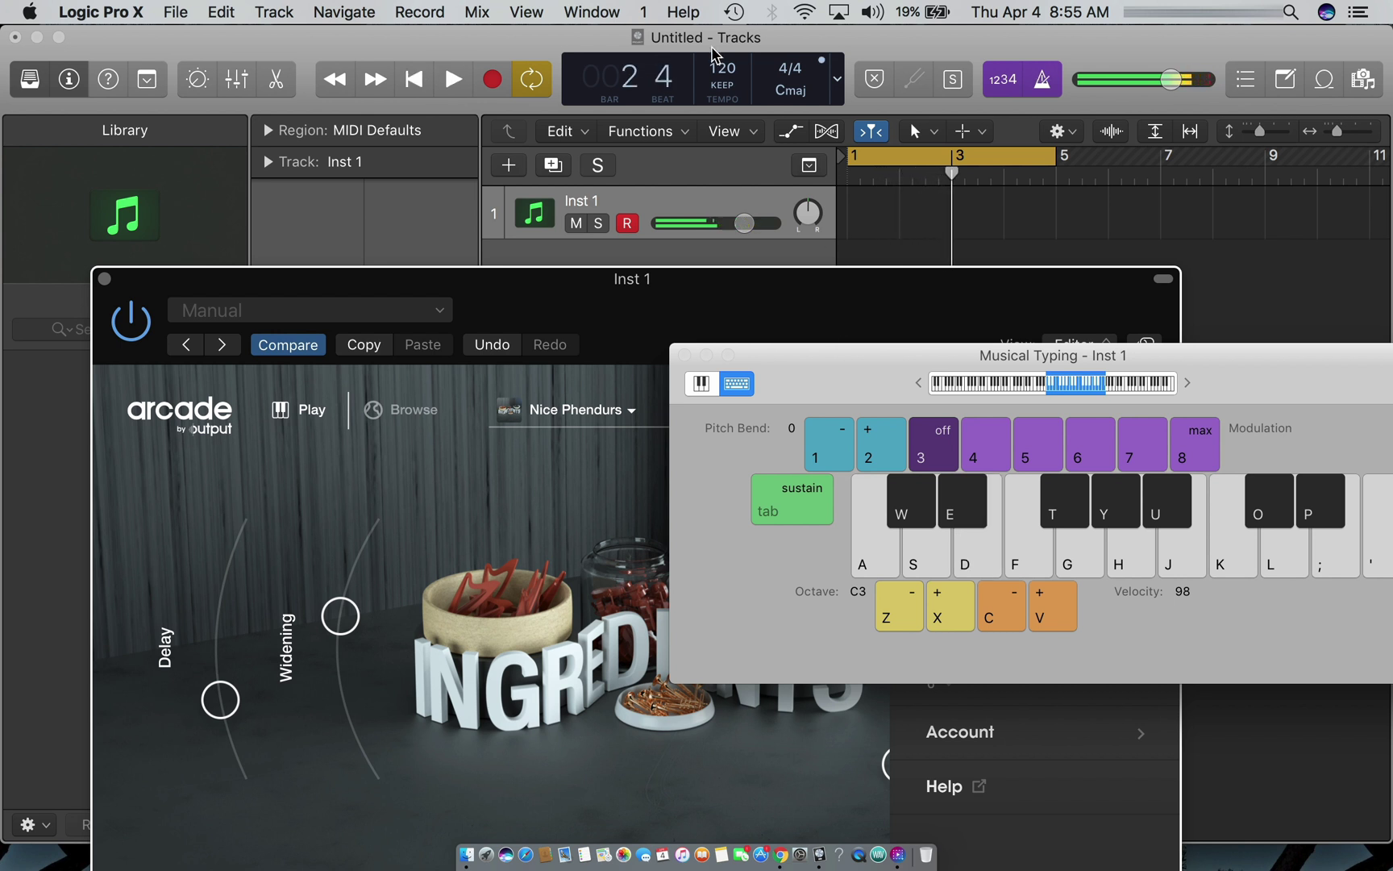
left_click_drag(722, 69, 758, 137)
key("space")
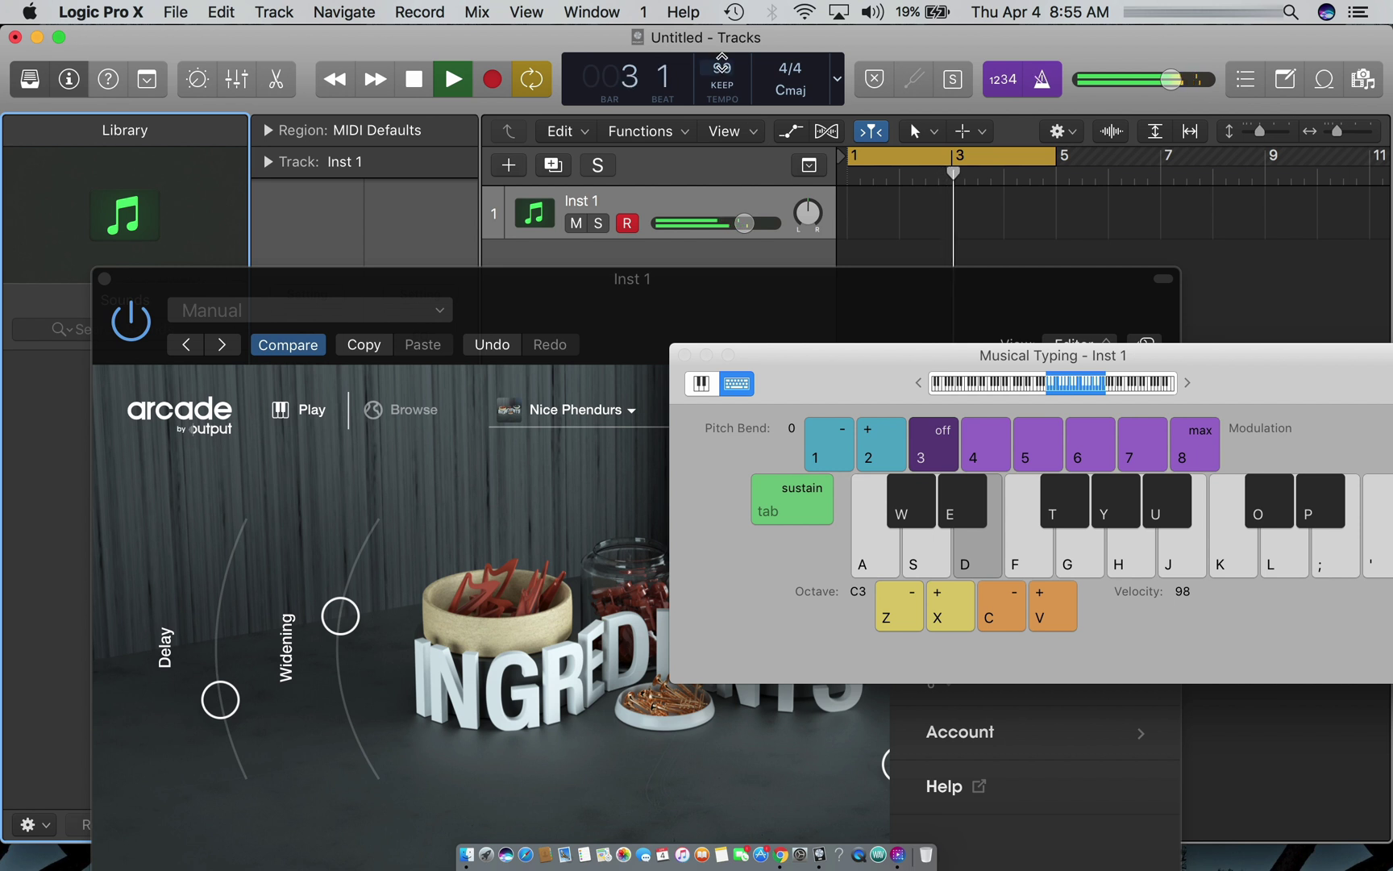
left_click_drag(722, 63, 720, 48)
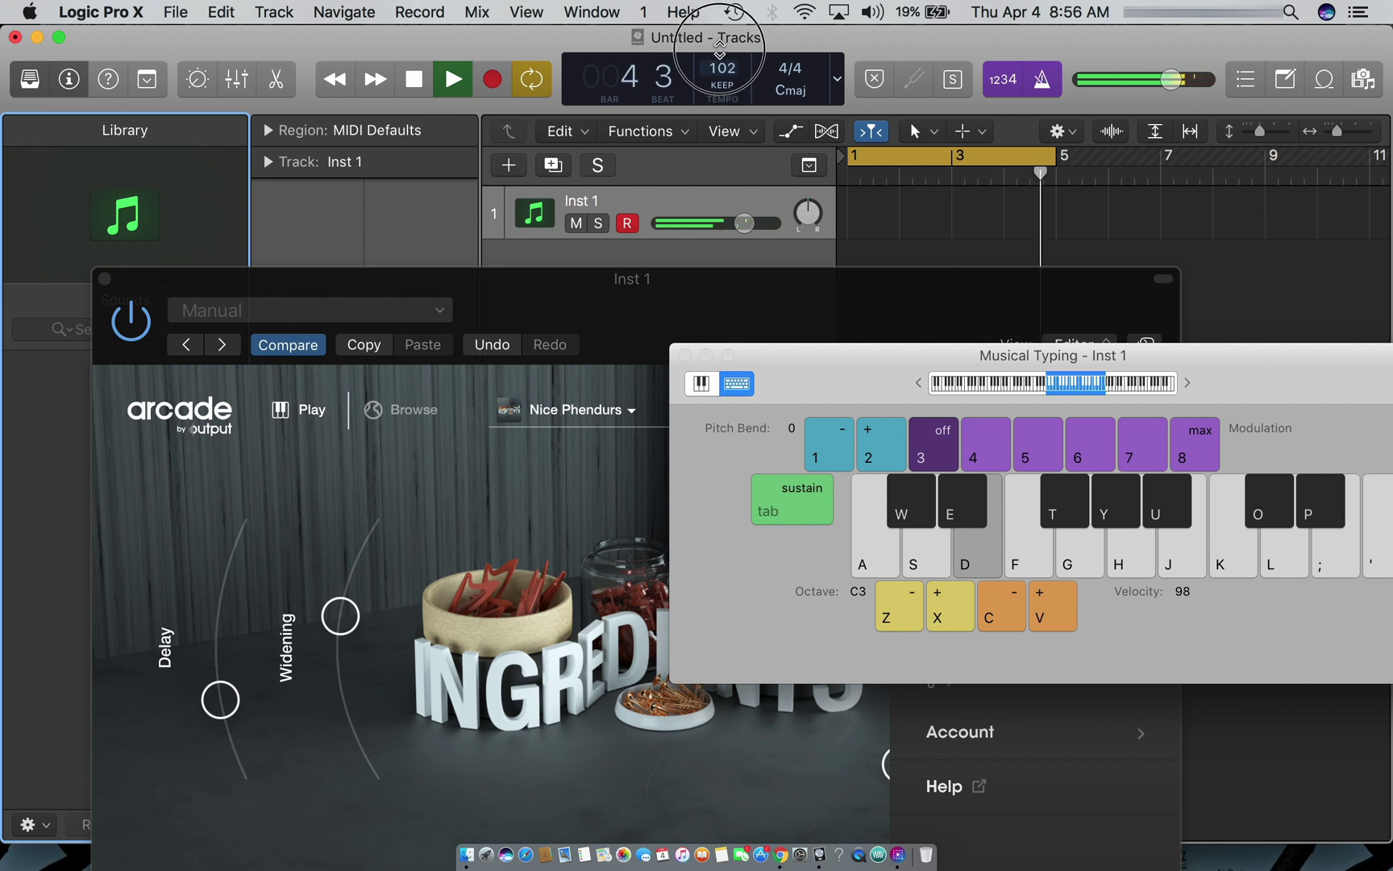
key("space")
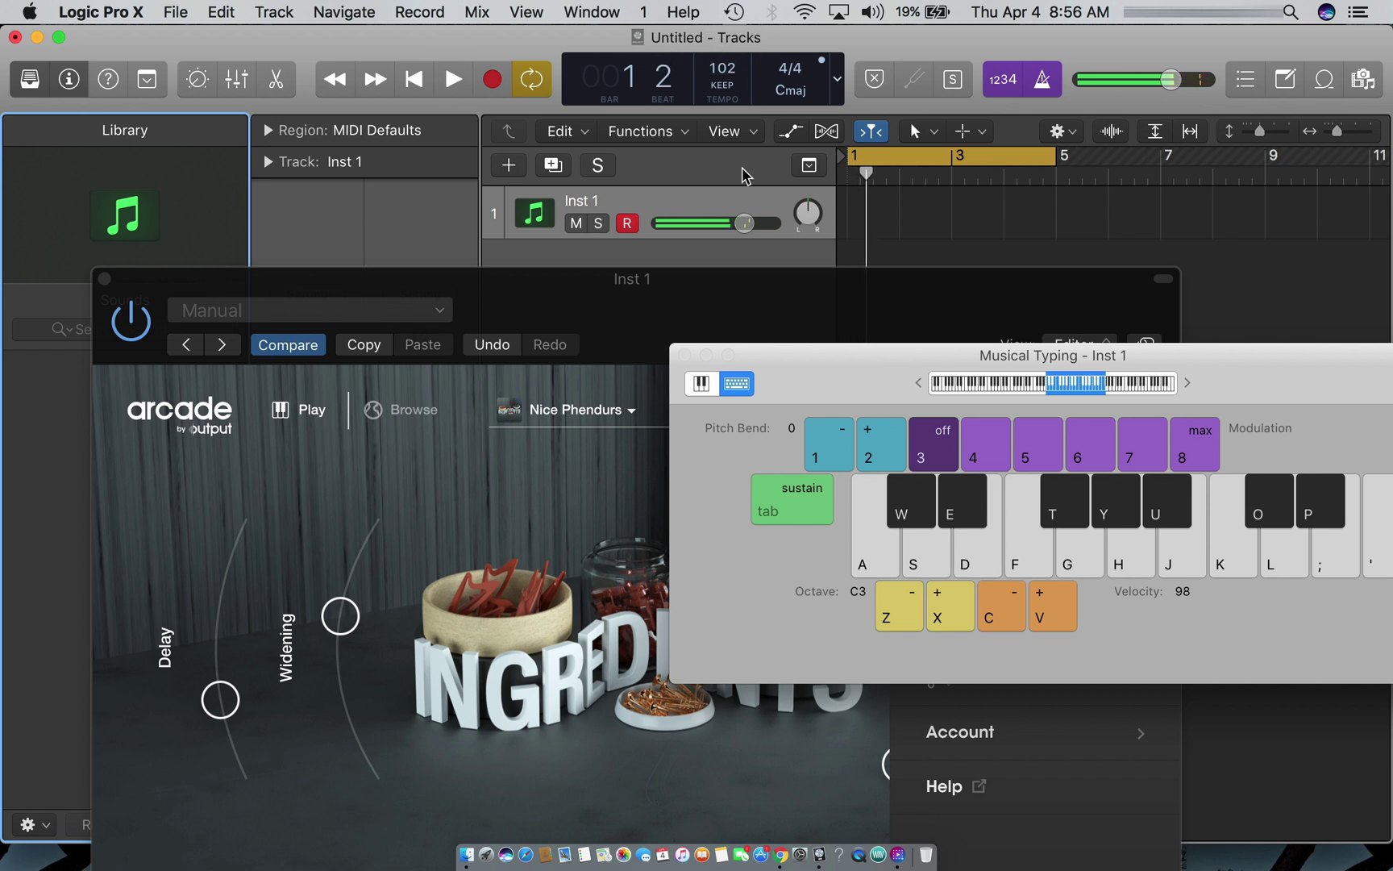
Close Musical Typing, move Arcade back up, and reopen Musical Typing with Cmd+K
left_click(683, 356)
left_click_drag(711, 327, 705, 123)
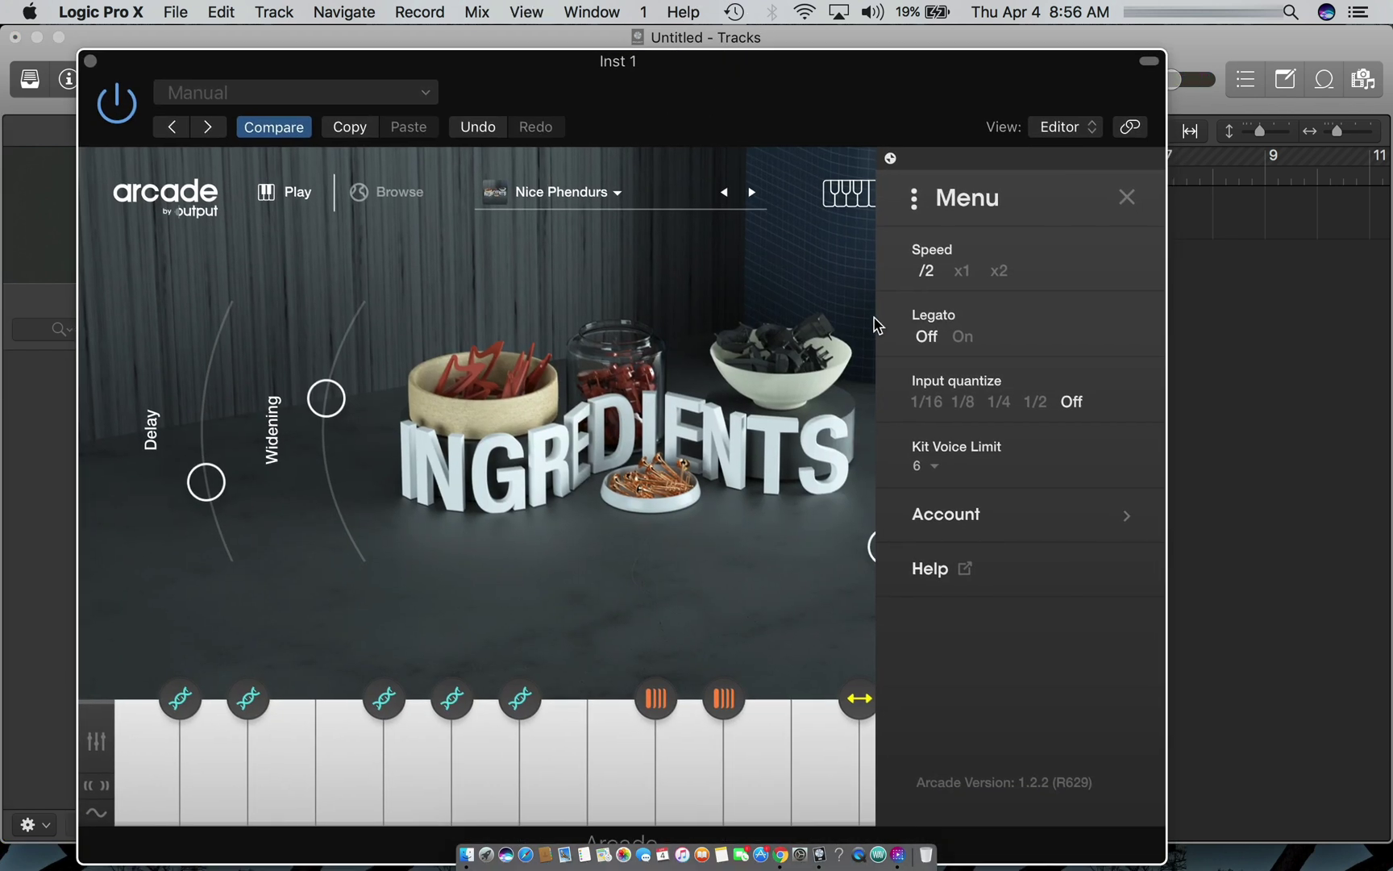
key("super+k")
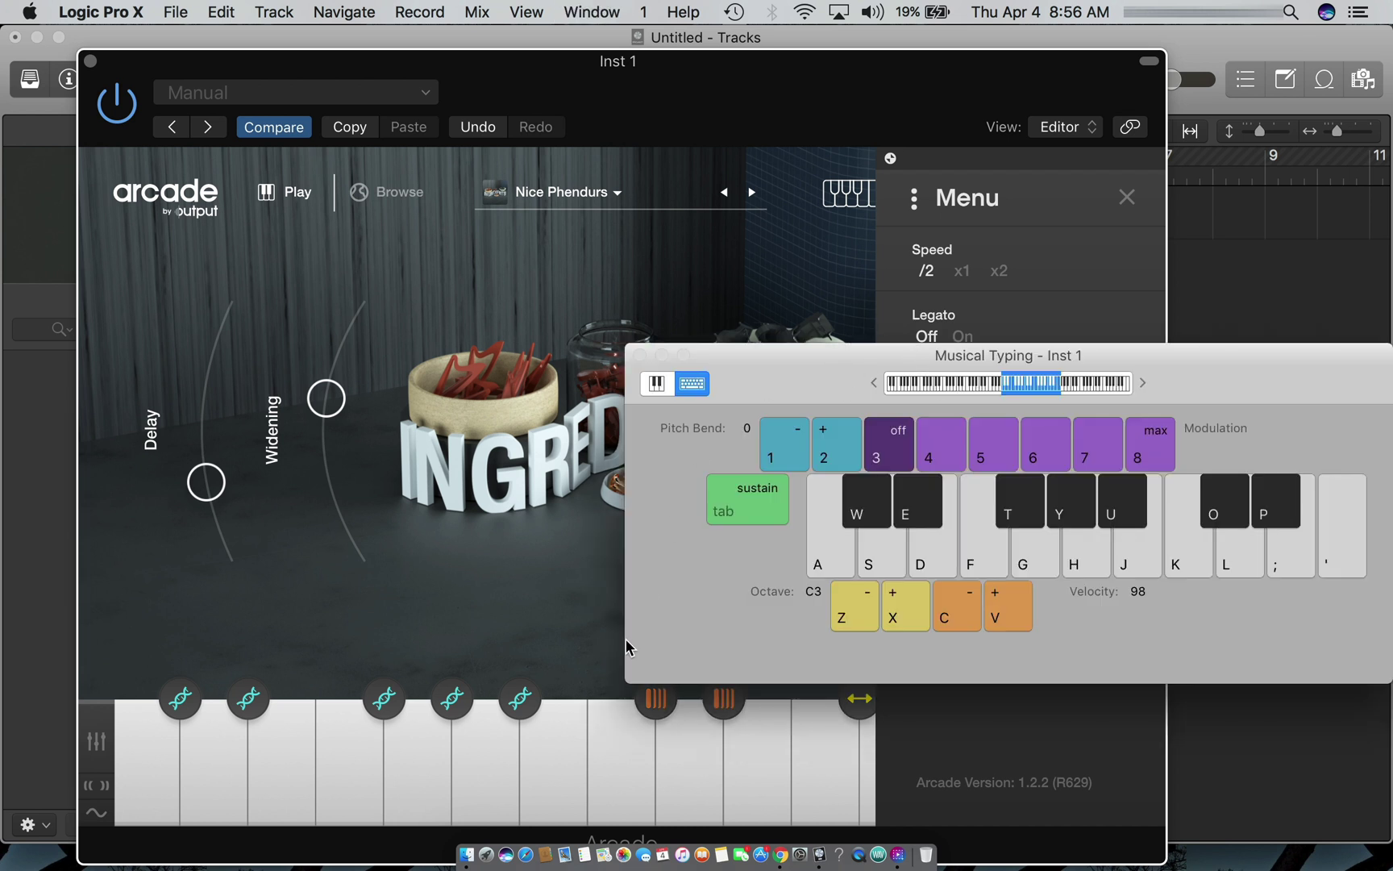
Bring Musical Typing over Arcade and toggle between piano and computer-keys views
left_click(622, 671)
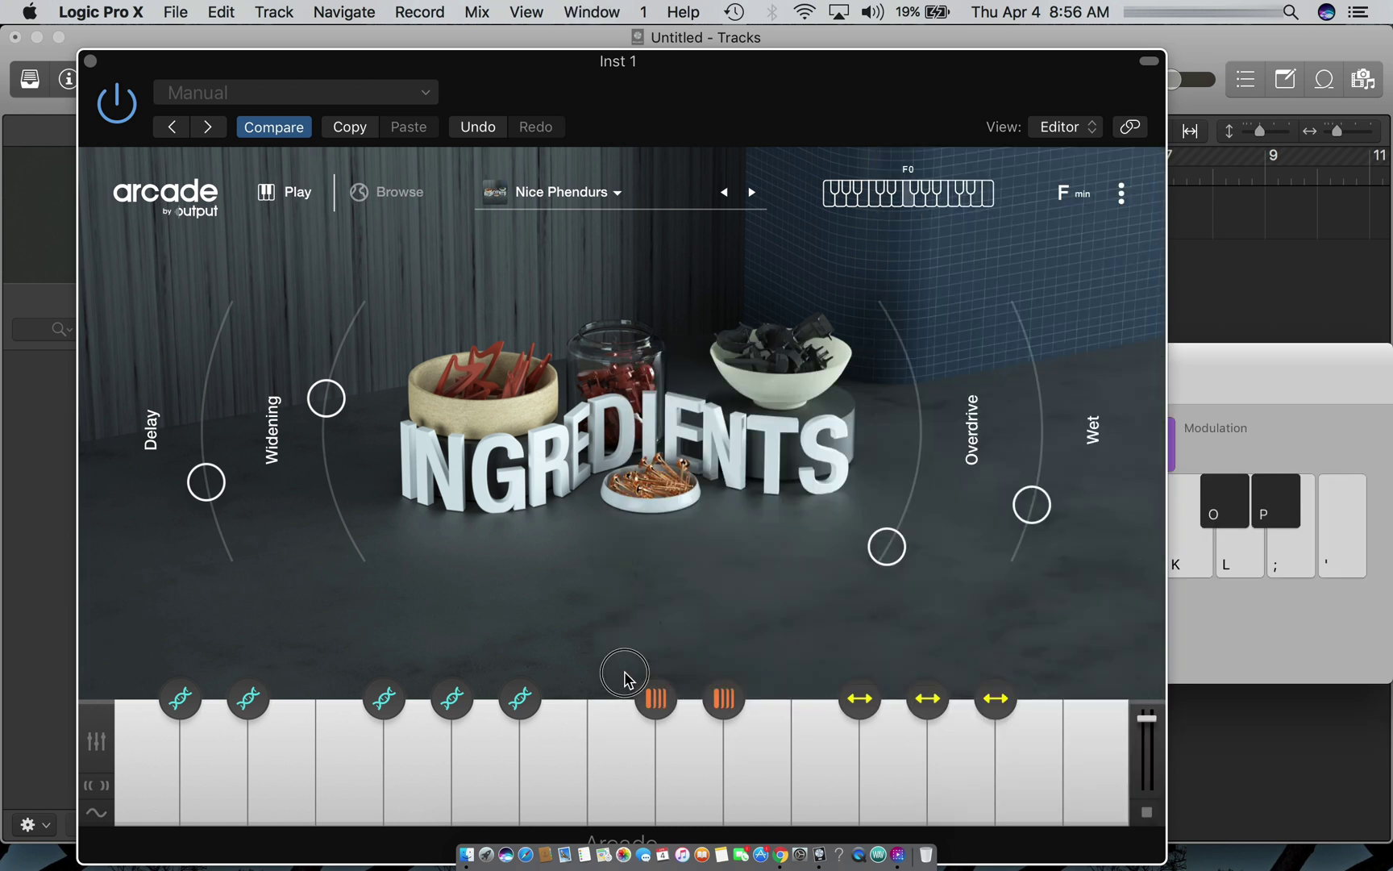
left_click(1342, 356)
left_click_drag(1345, 365, 1149, 275)
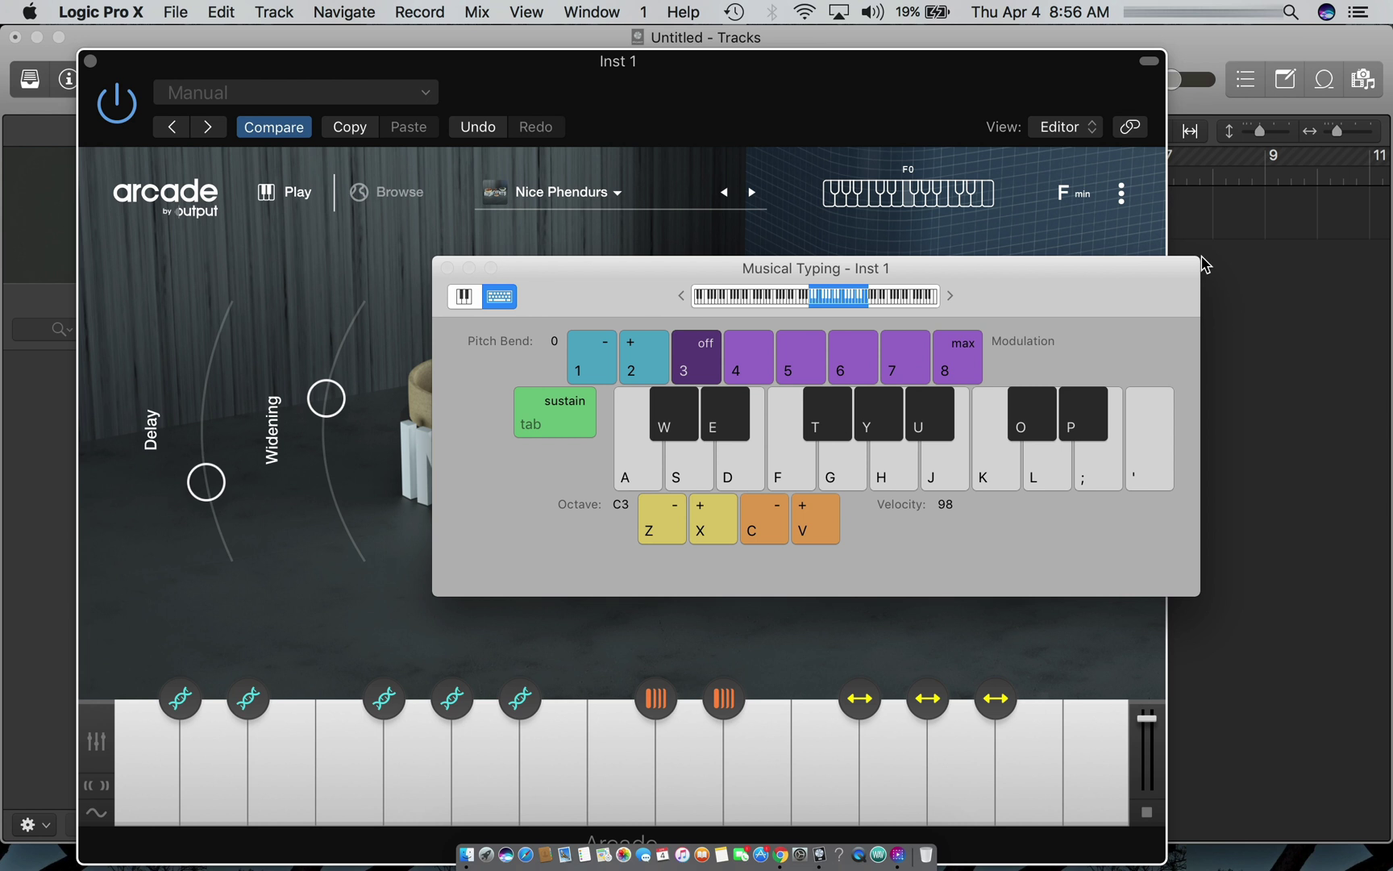
left_click(463, 295)
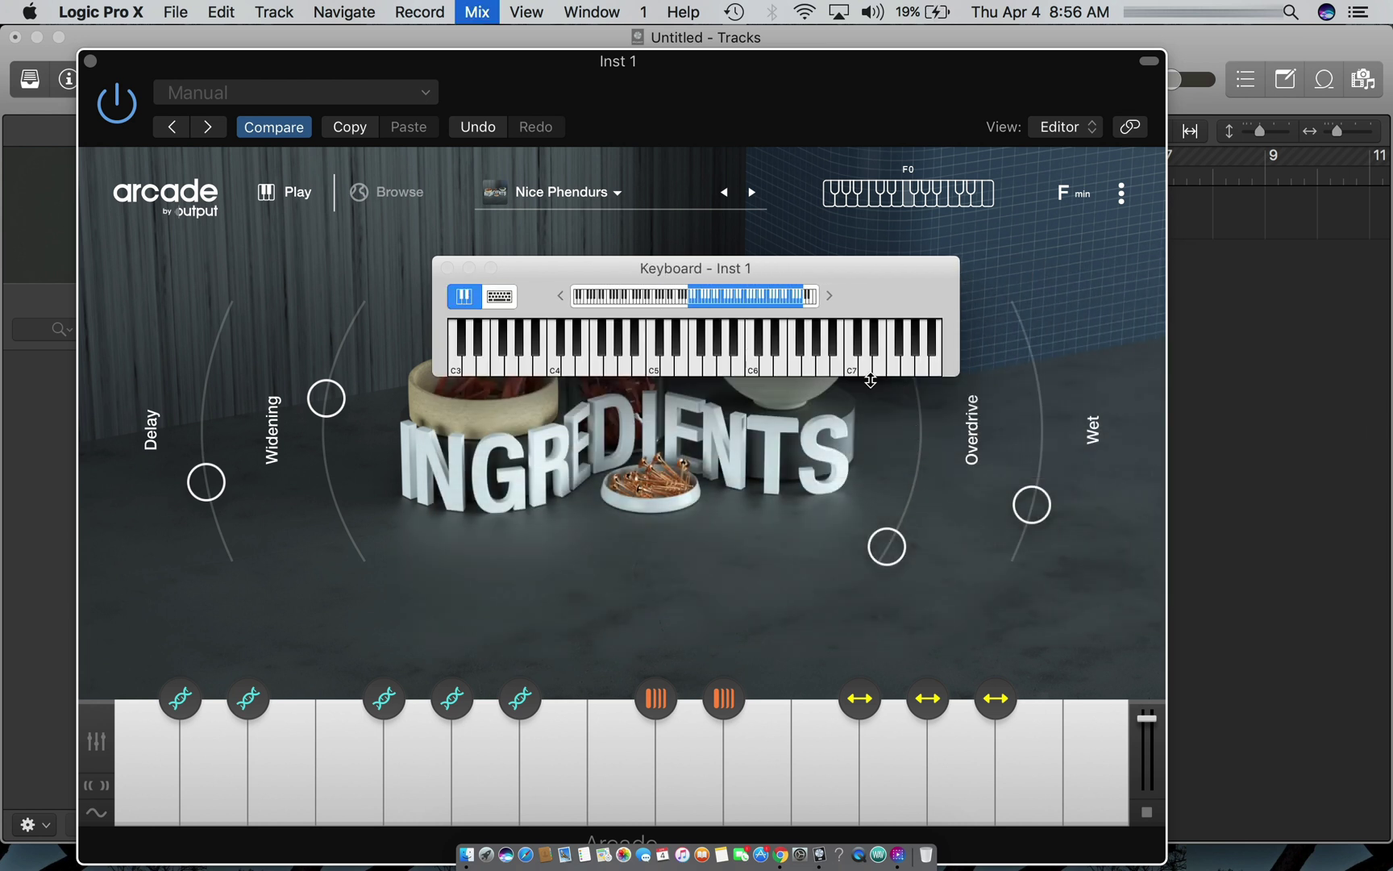
left_click(499, 296)
Play a few kit notes, then move Musical Typing to the top-right corner
left_click(651, 439)
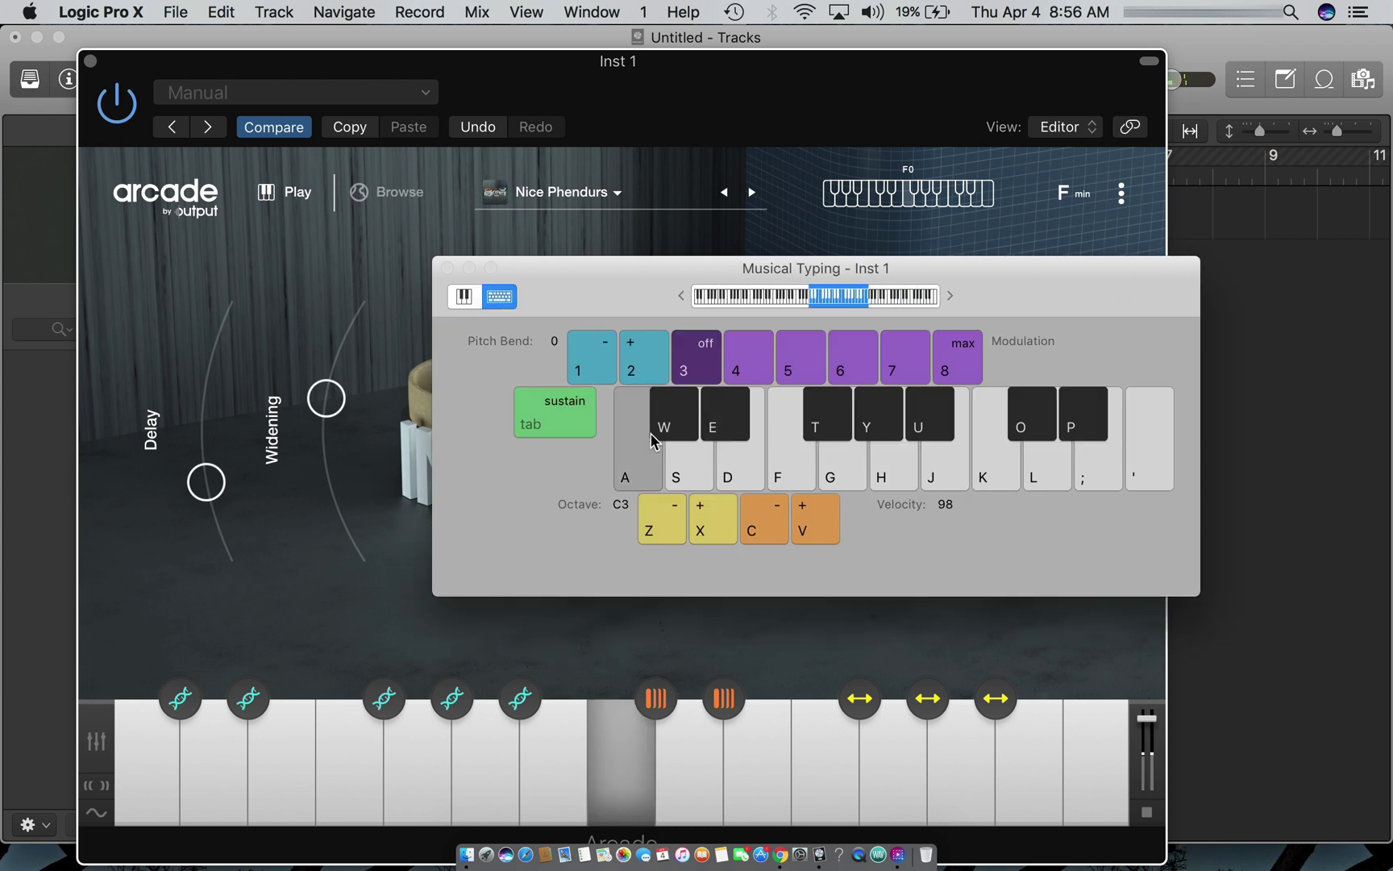
key("d")
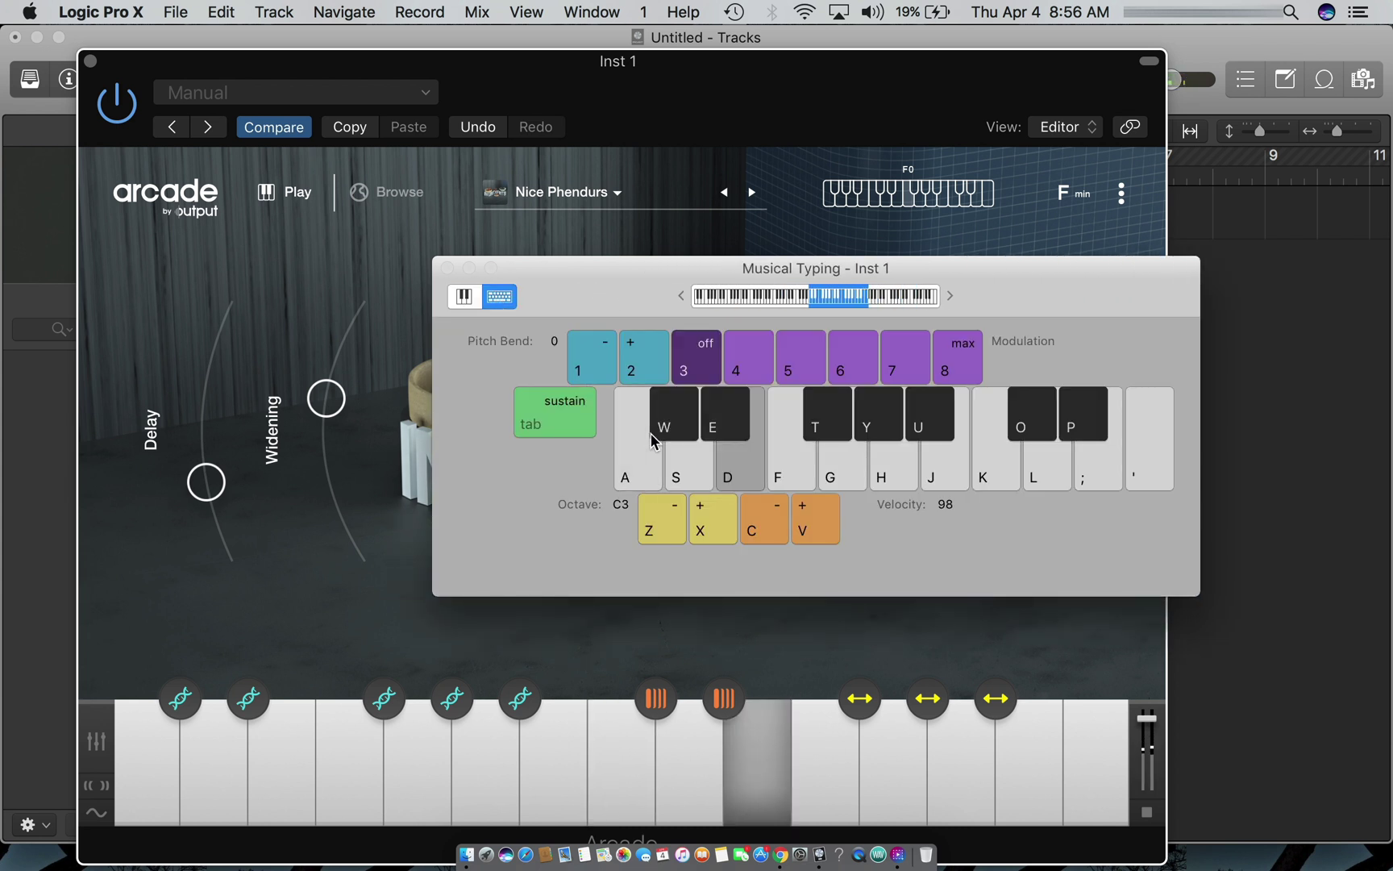
key("g")
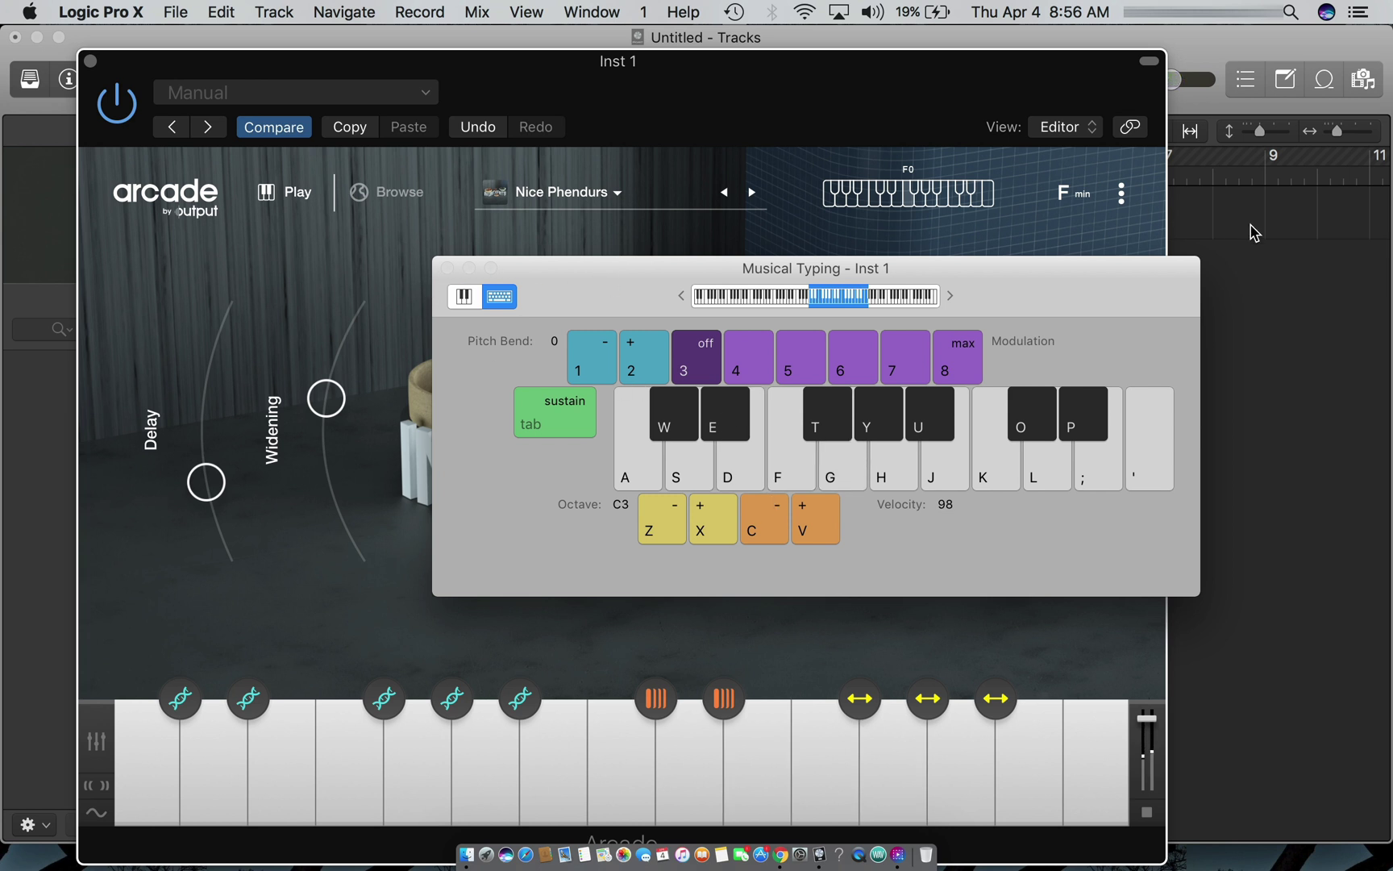
left_click(1254, 229)
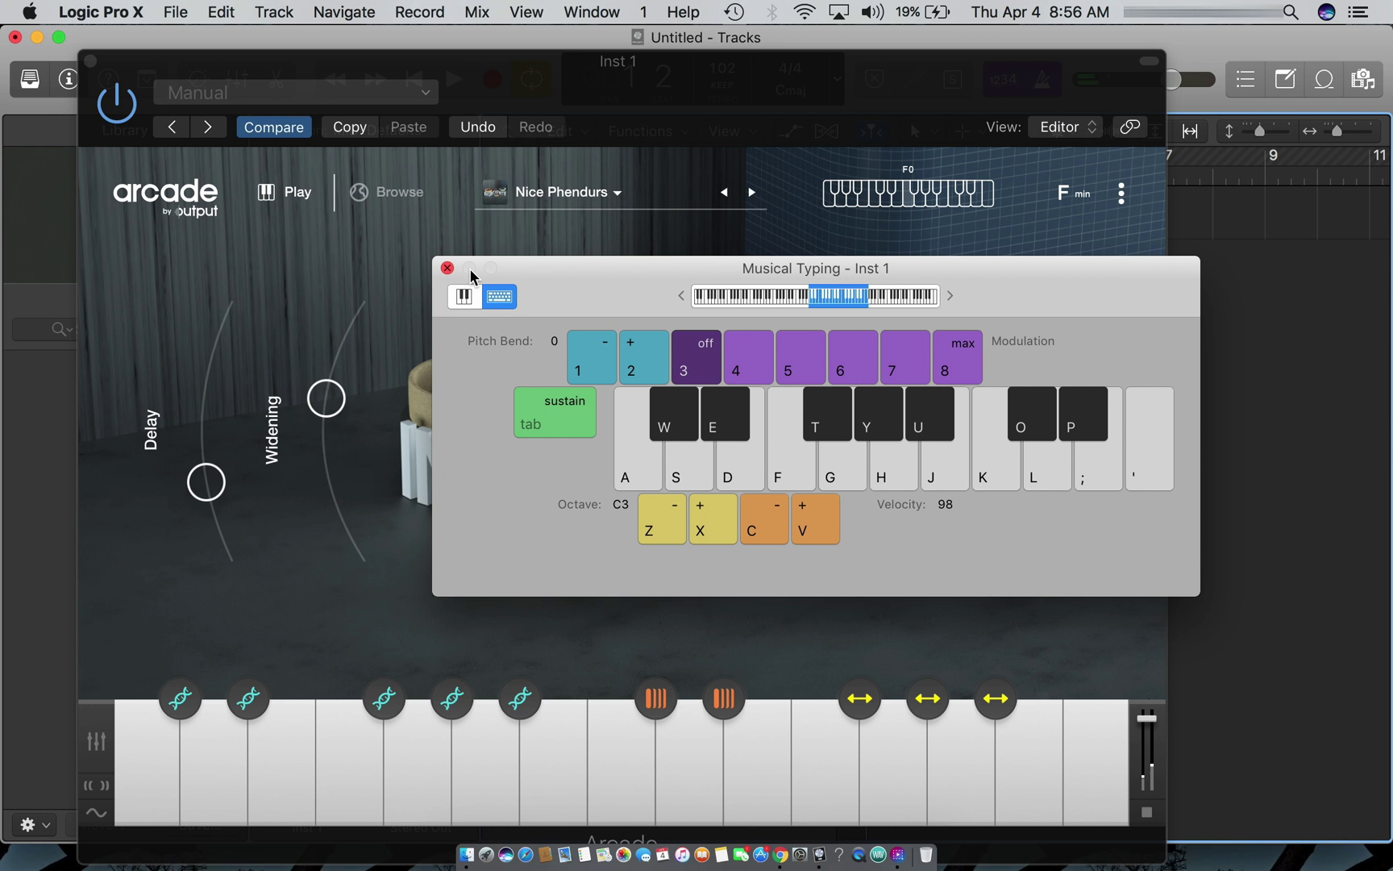
left_click_drag(687, 266, 1055, 6)
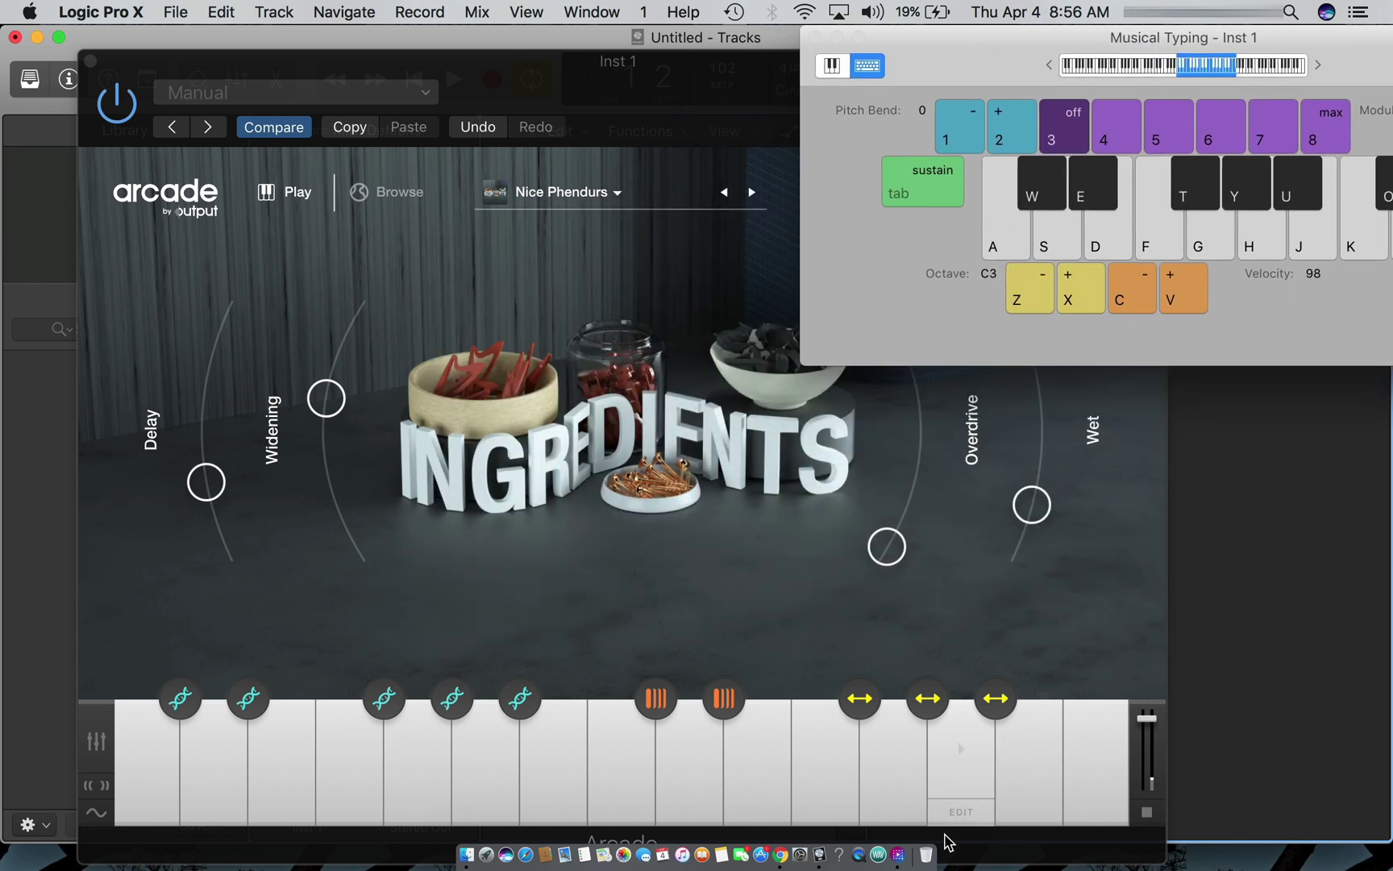
Open the sample editor under the G key and audition the G and F loops
key("g")
left_click(893, 814)
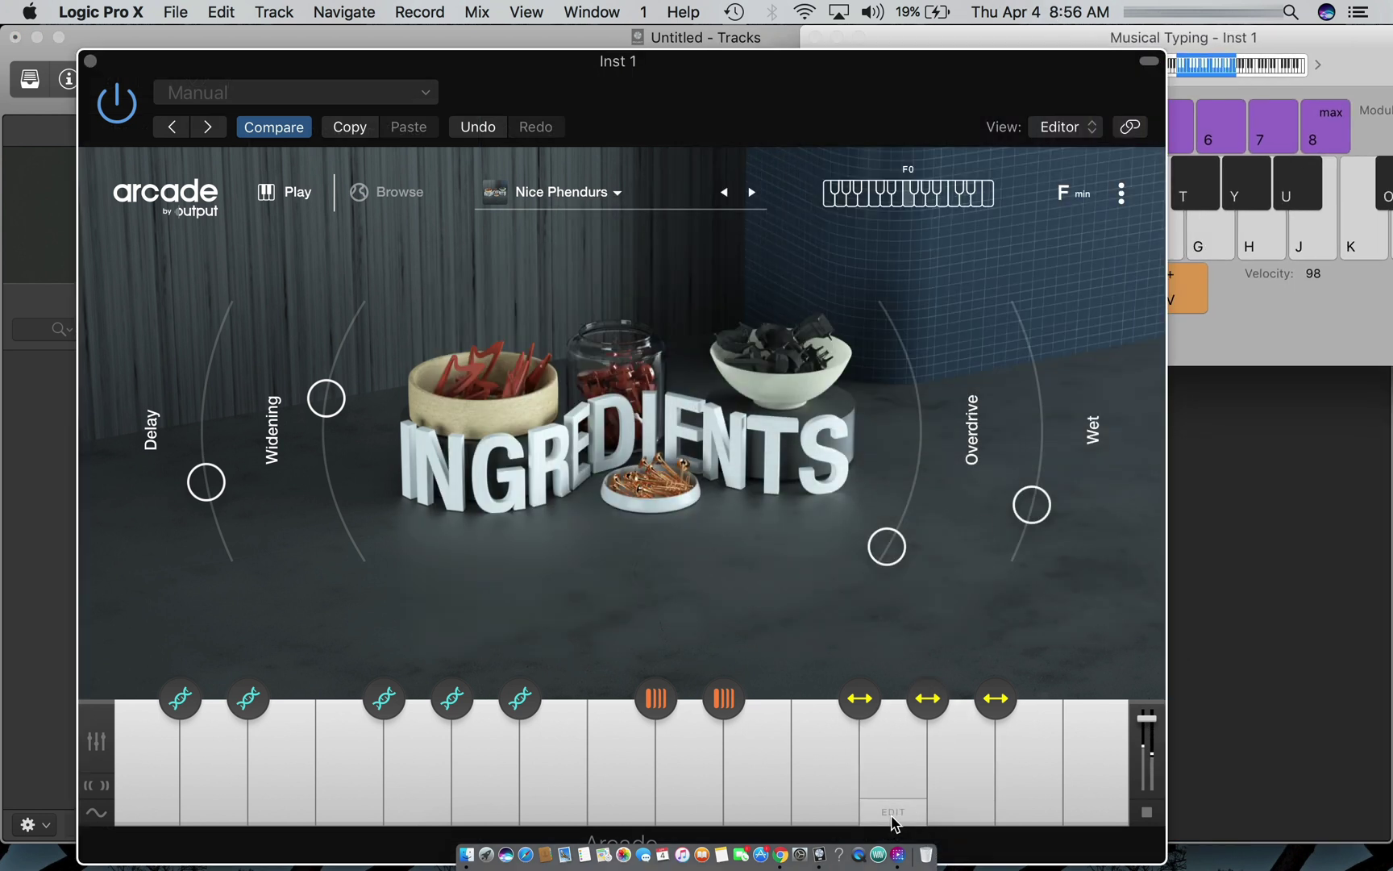
key("g")
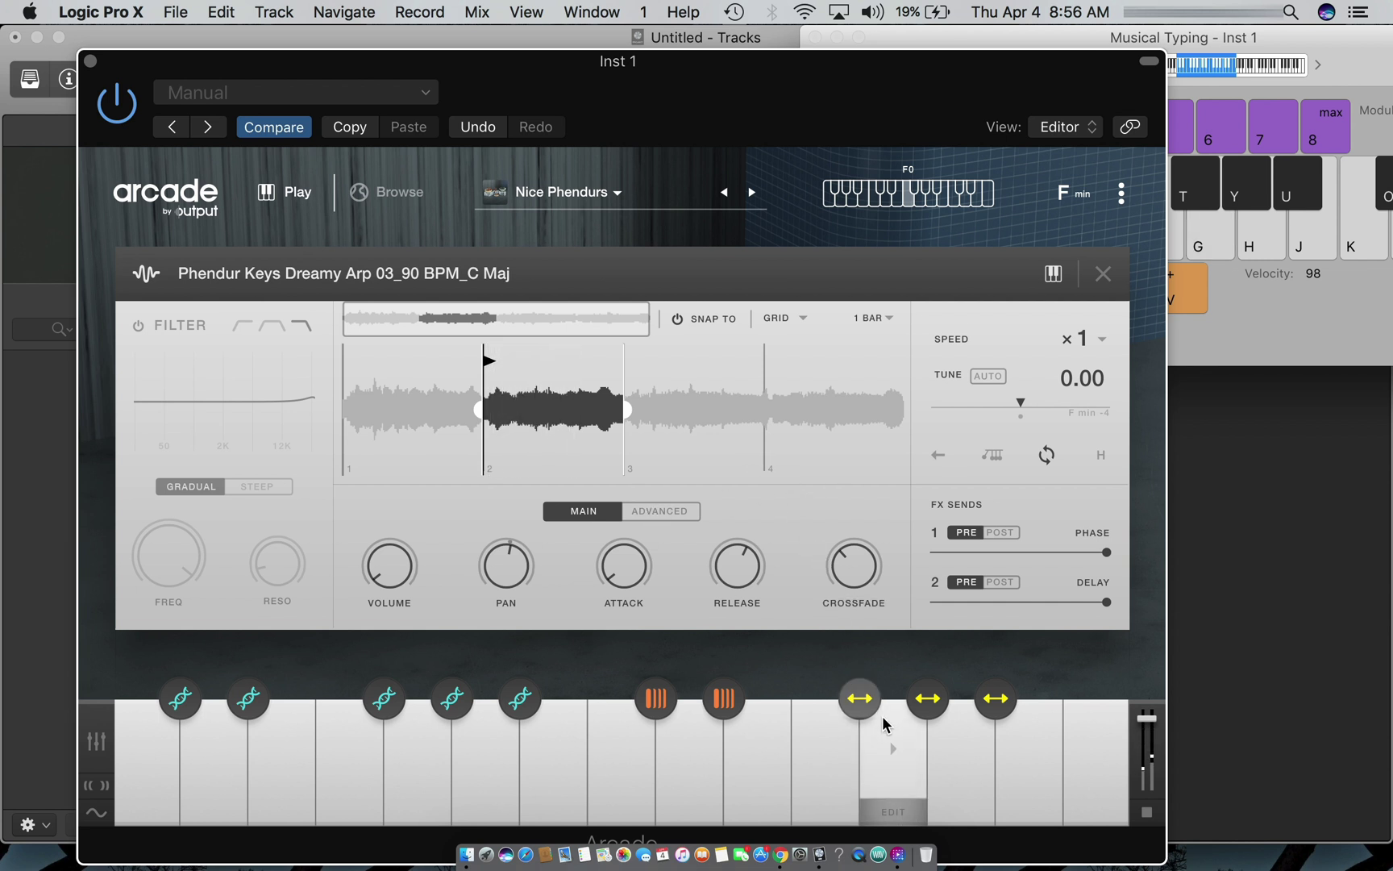
key("g")
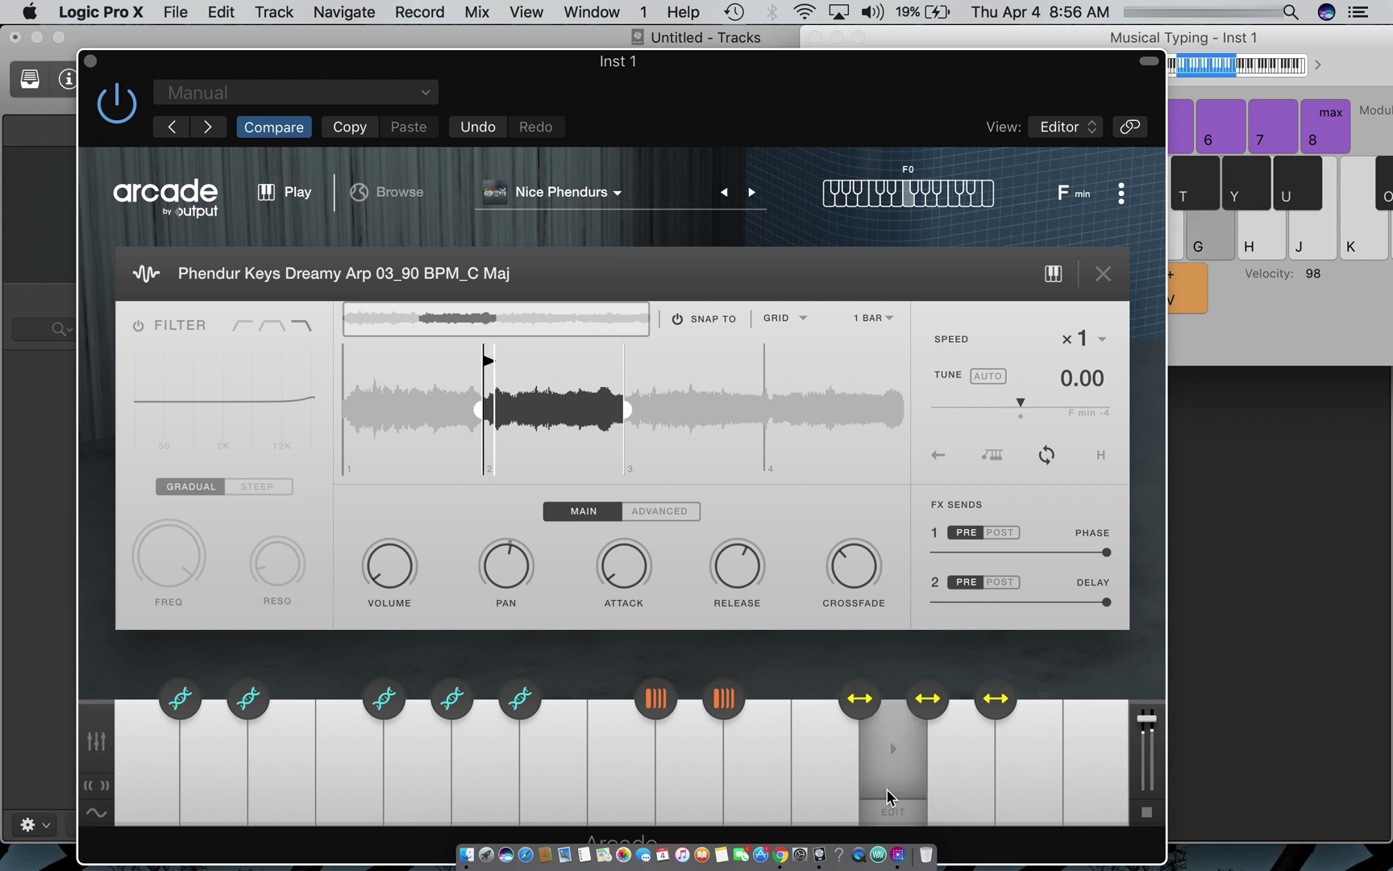
key("f")
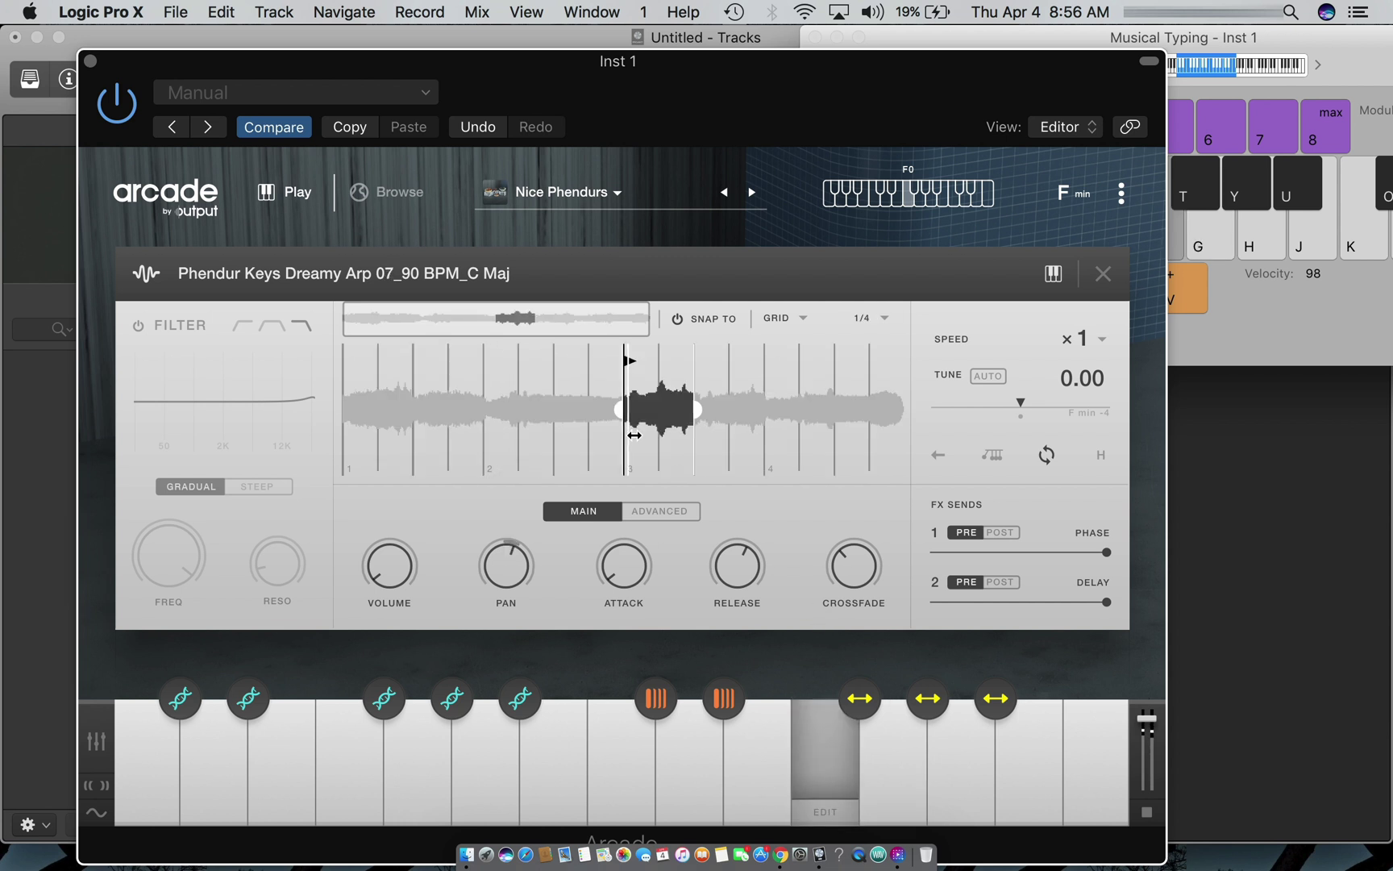
key("g")
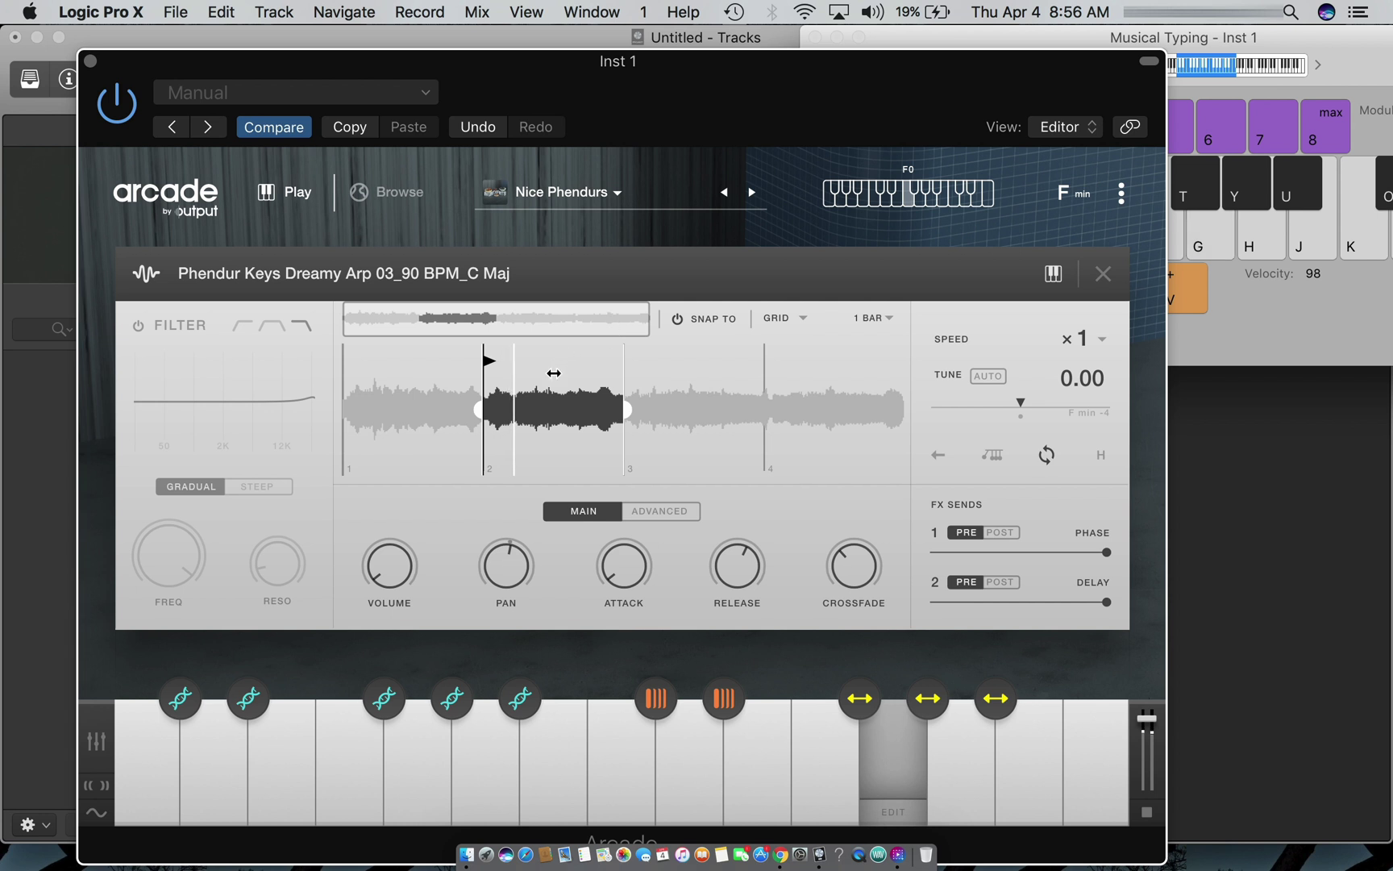
Turn on Loop for the Phendur Keys Dreamy Arp 07 sample
left_click(1046, 456)
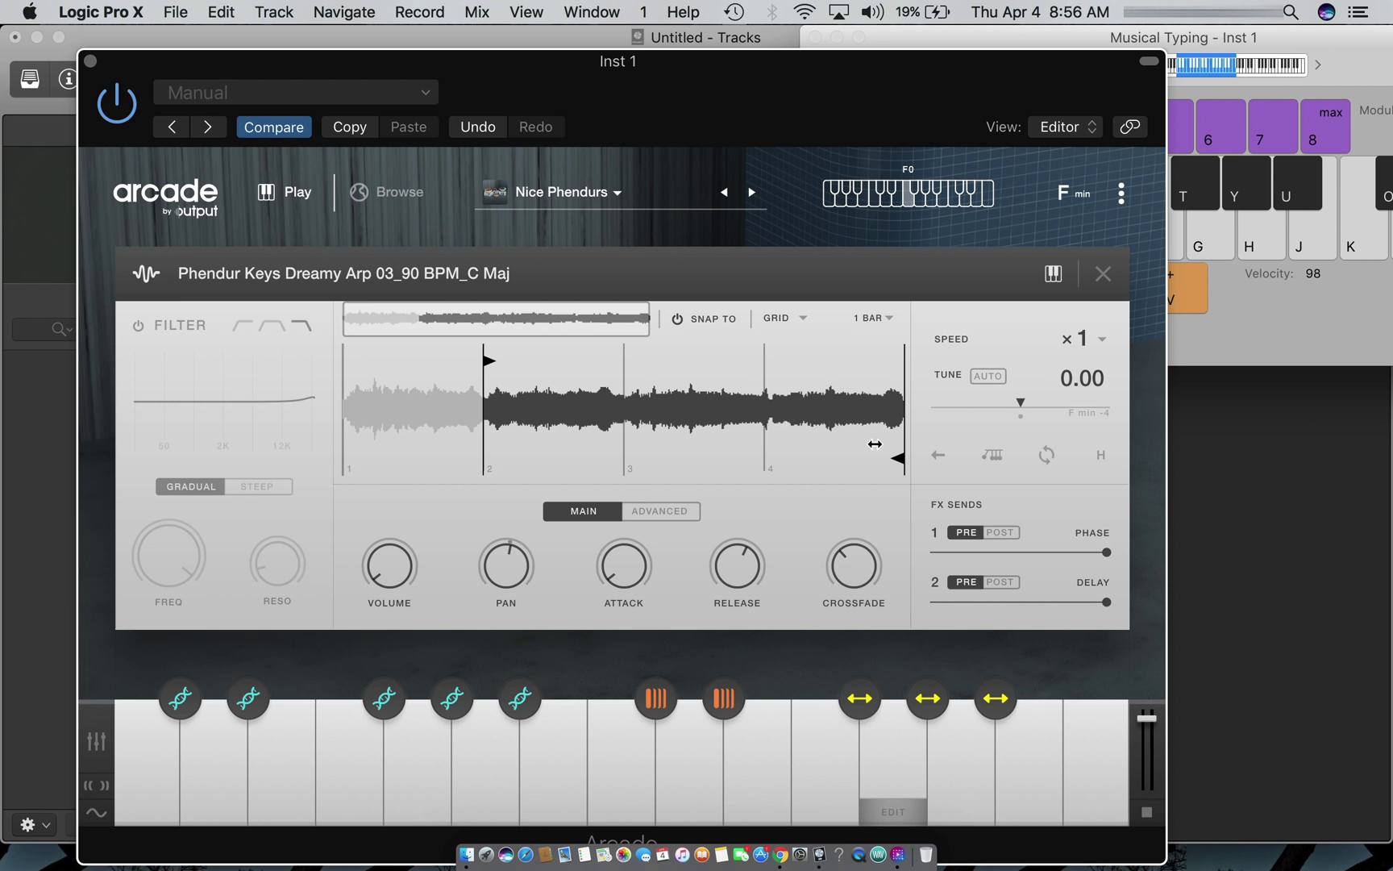
key("f")
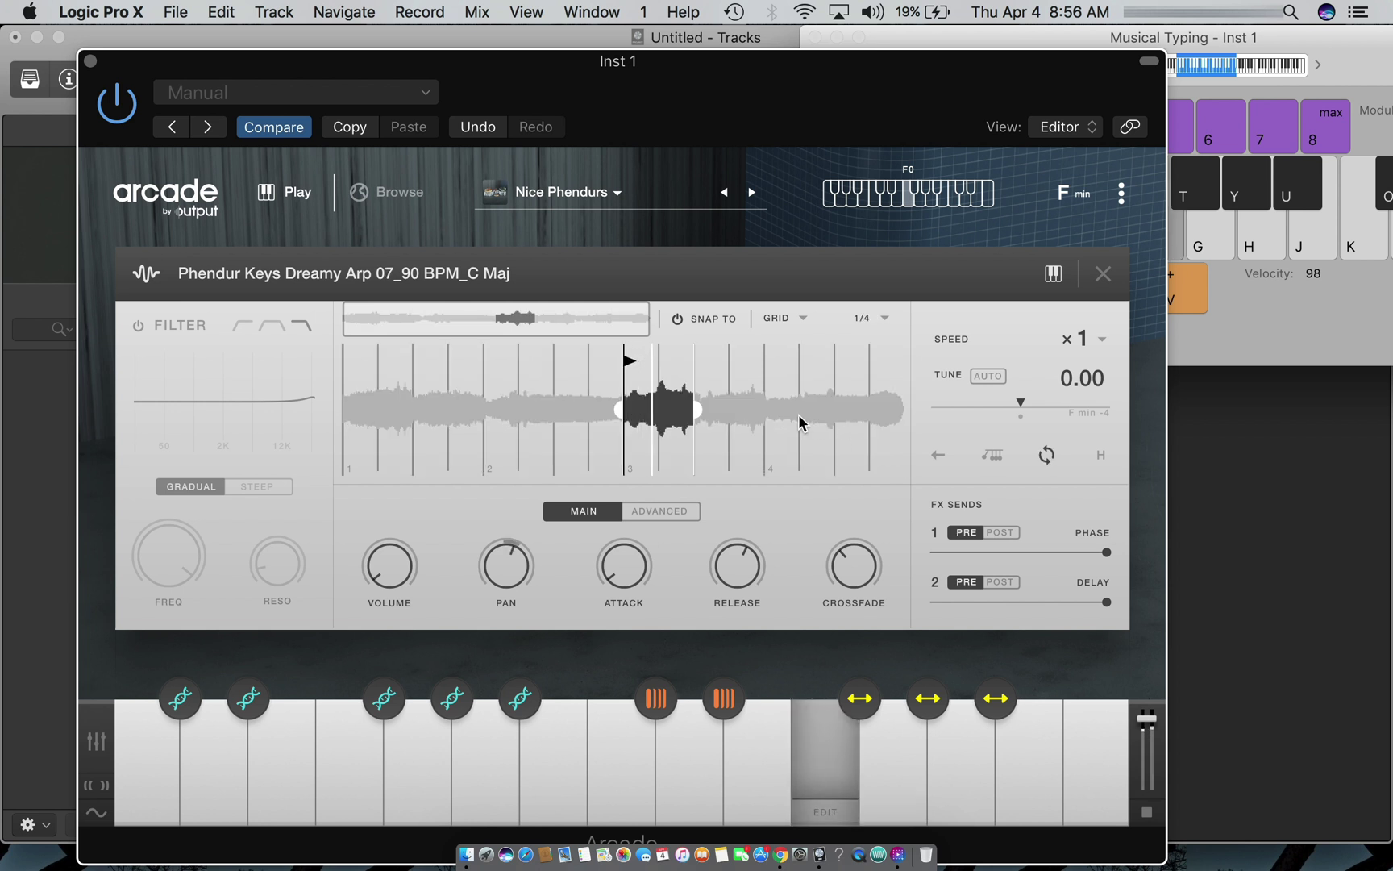
key("f")
left_click(1047, 455)
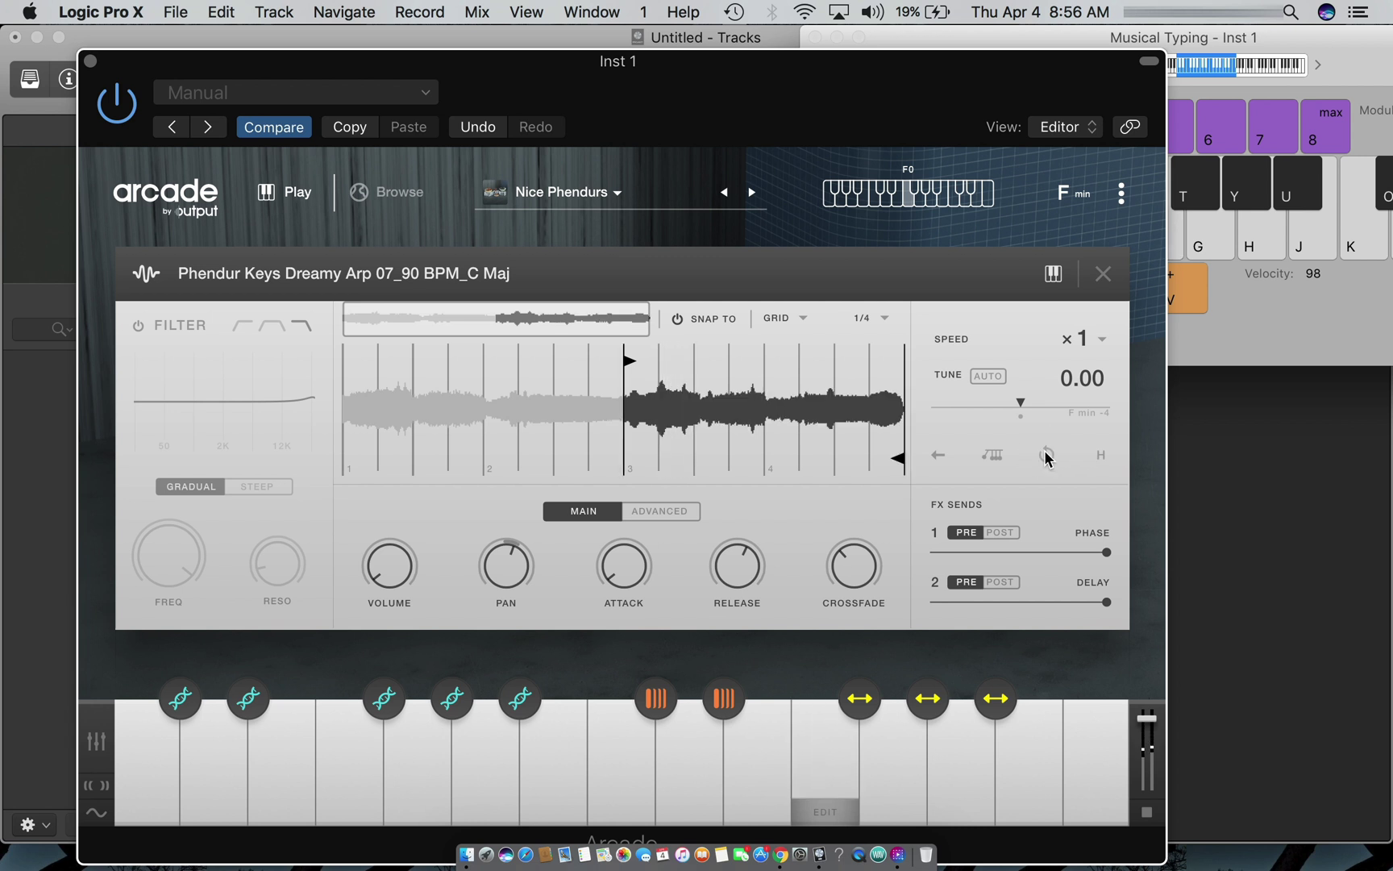
key("f")
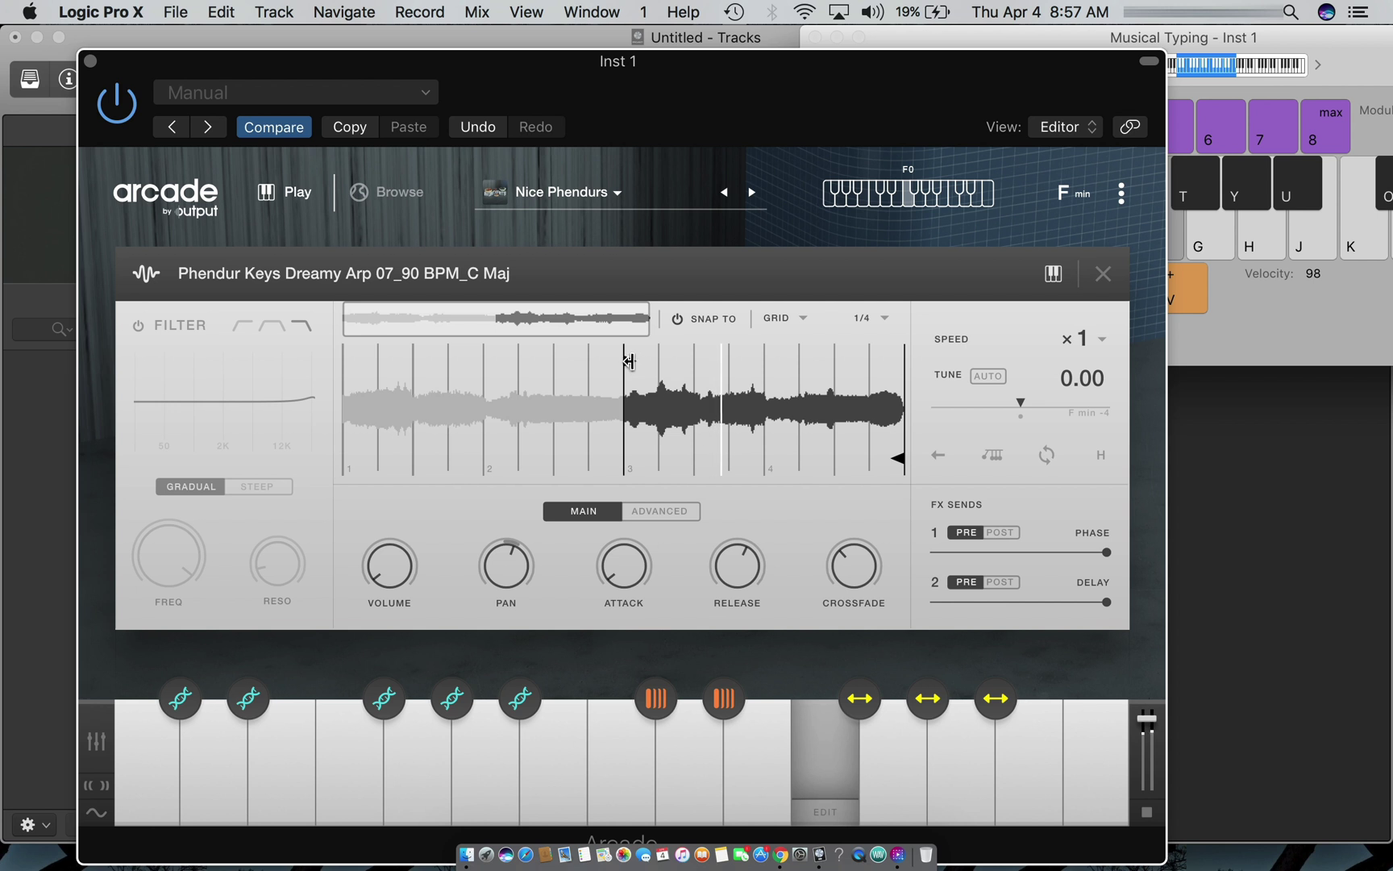
Set the loop end at beat 4 and its start just one grid line before
mouse_move(623, 364)
left_mouse_down()
mouse_move(644, 359)
mouse_move(629, 363)
left_mouse_up()
left_click_drag(898, 458, 764, 456)
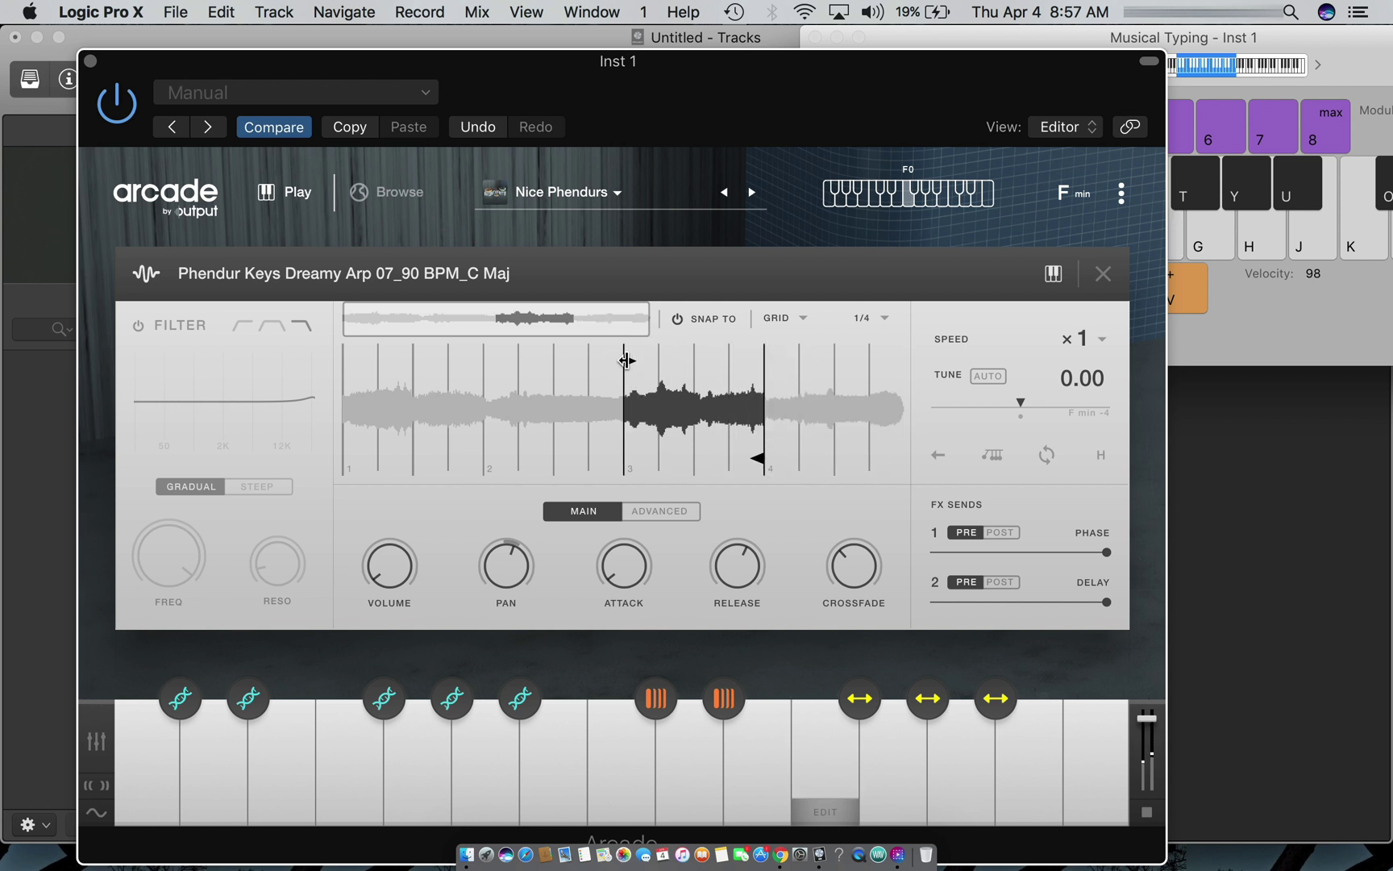
left_click_drag(627, 361, 695, 360)
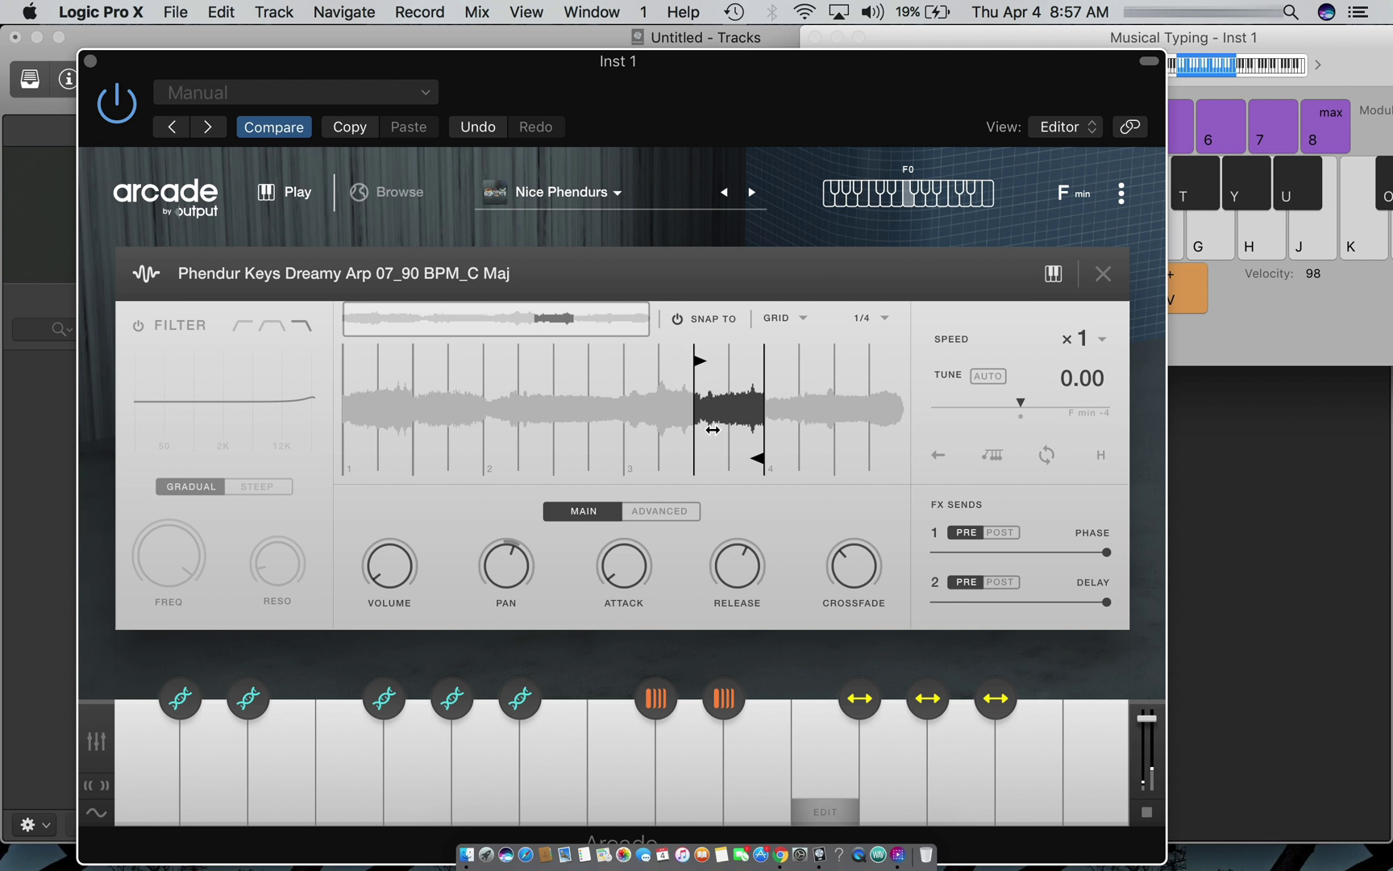
mouse_move(699, 358)
left_mouse_down()
mouse_move(674, 357)
mouse_move(699, 354)
left_mouse_up()
key("f")
Set the Dreamy Arp 07 TUNE to +4.00 and audition it
left_click_drag(1021, 405, 1051, 410)
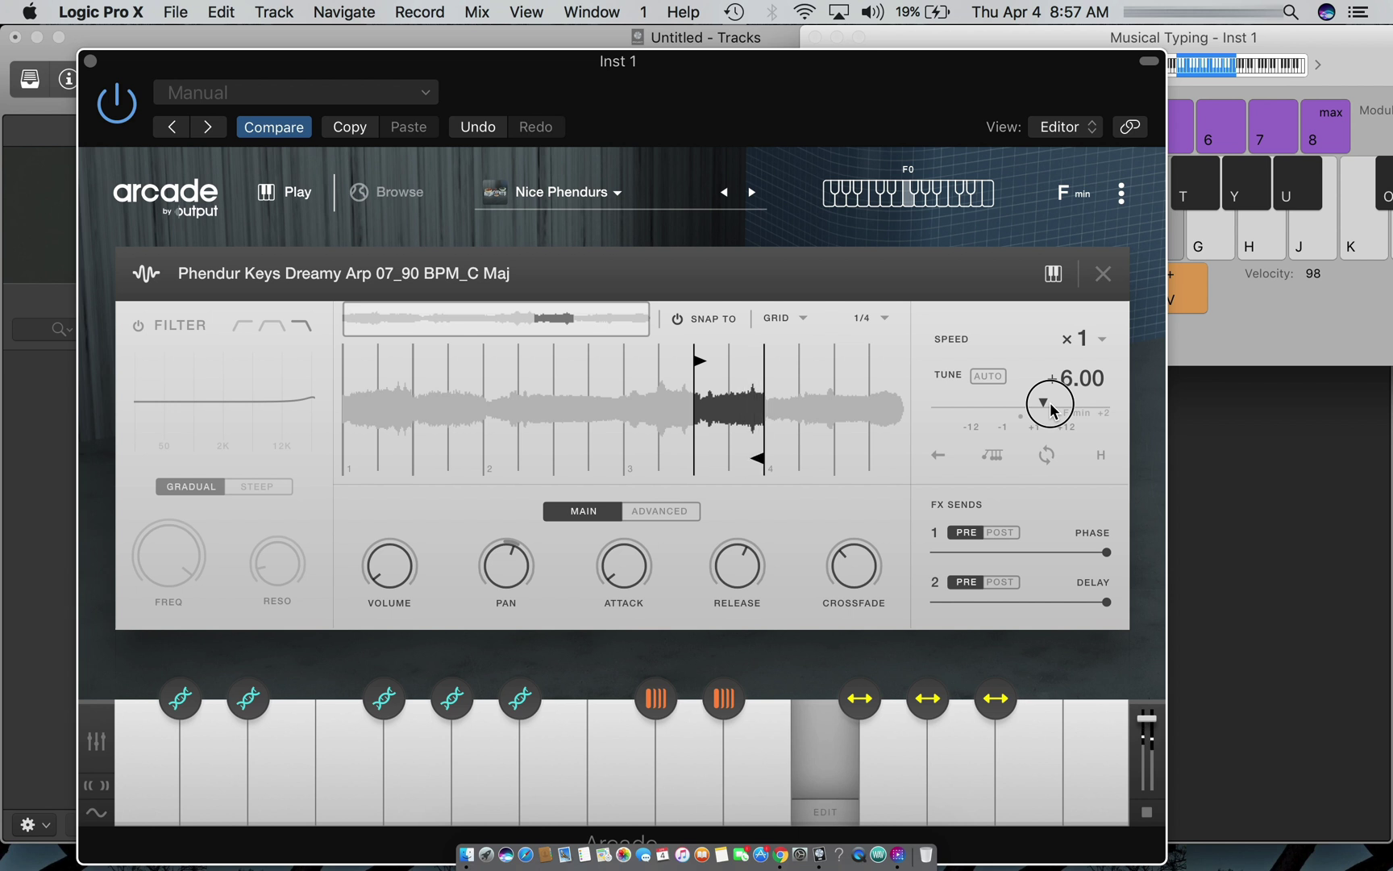
left_click_drag(1051, 409, 1043, 411)
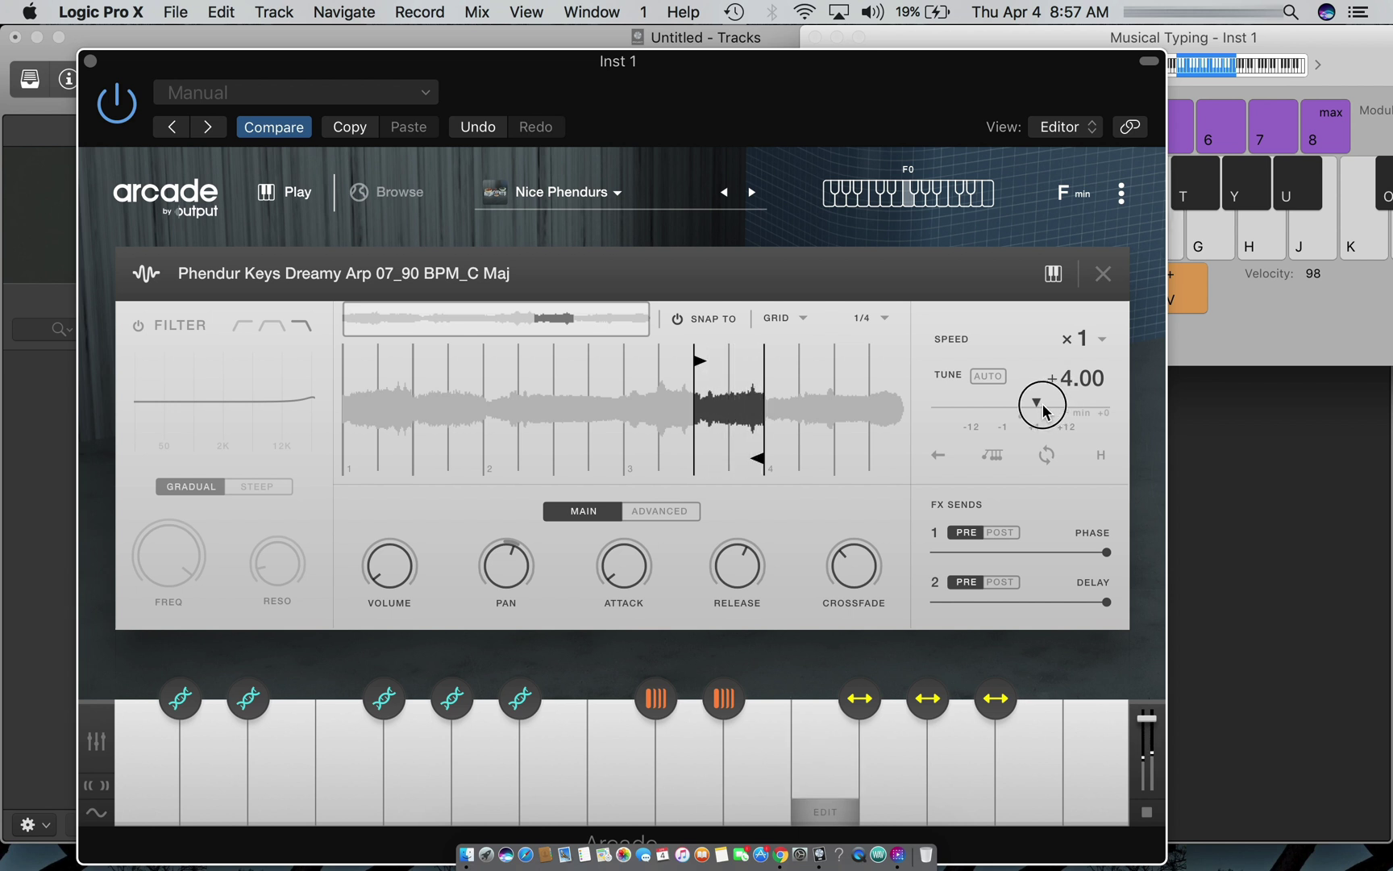
key("d")
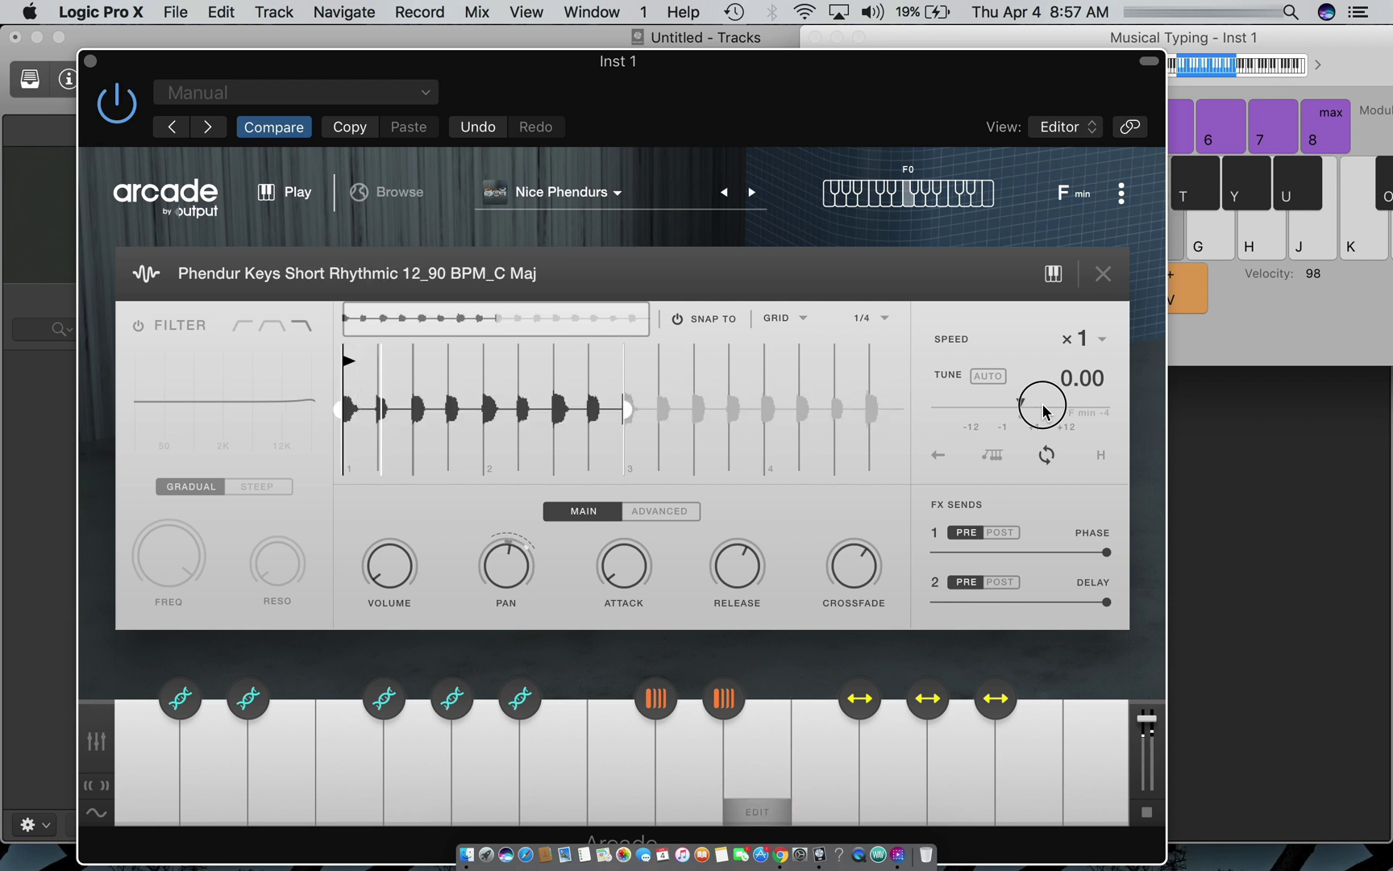
key("f")
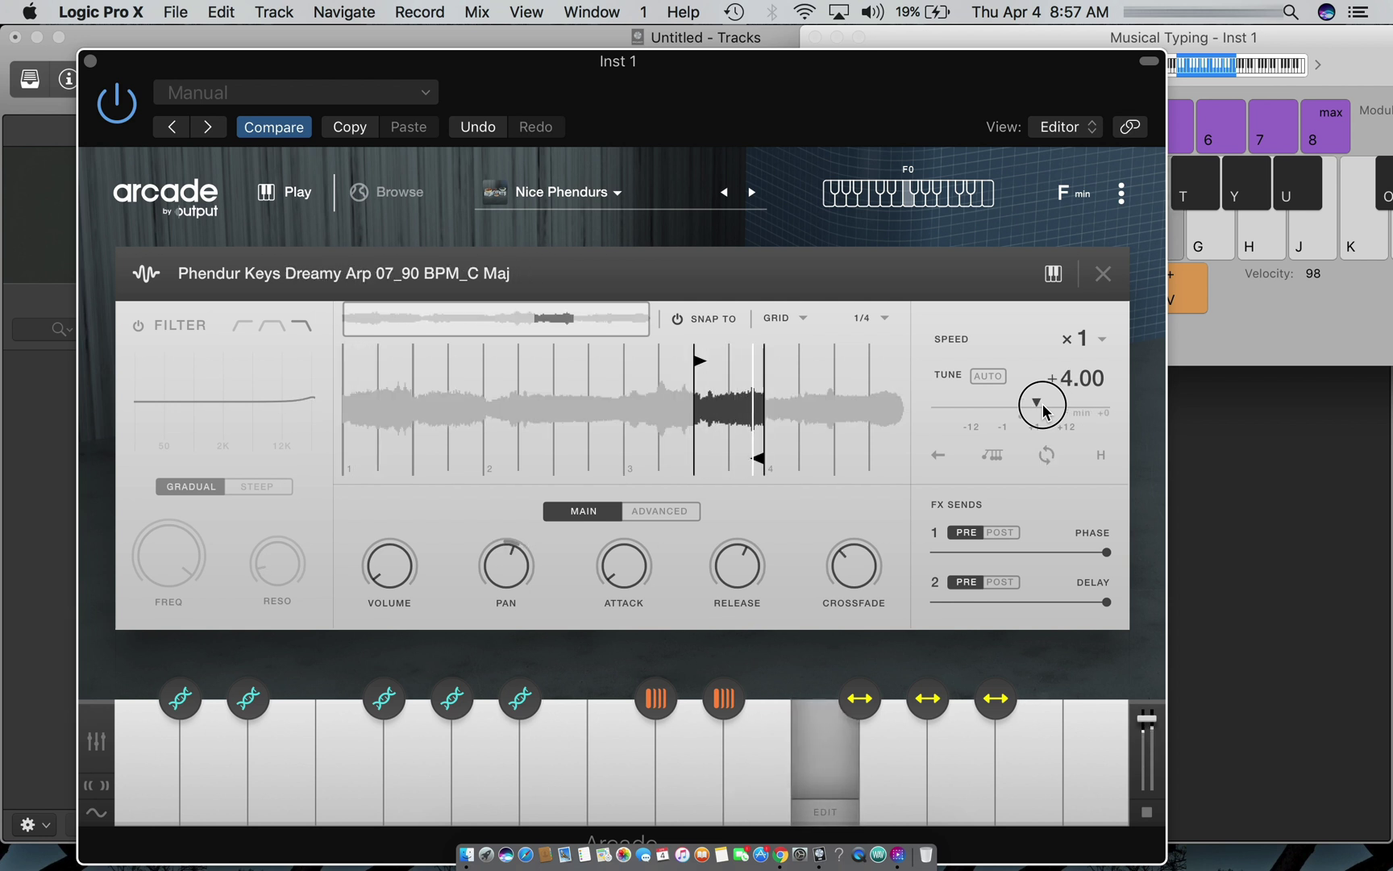
key("f")
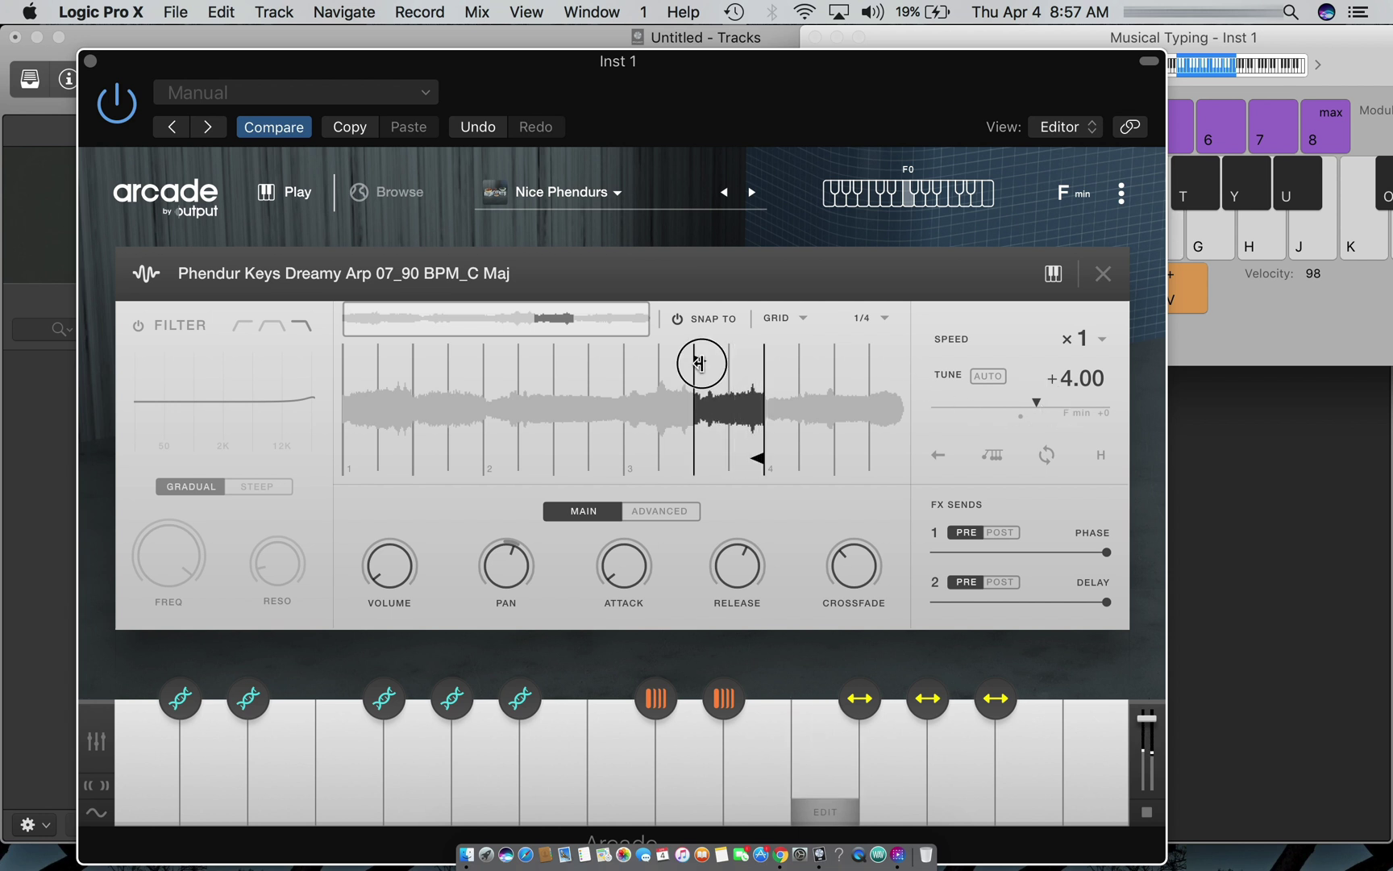
Move the loop start to bar 3 and pull the loop end back to mid bar 3
left_click_drag(699, 363, 628, 365)
key("f")
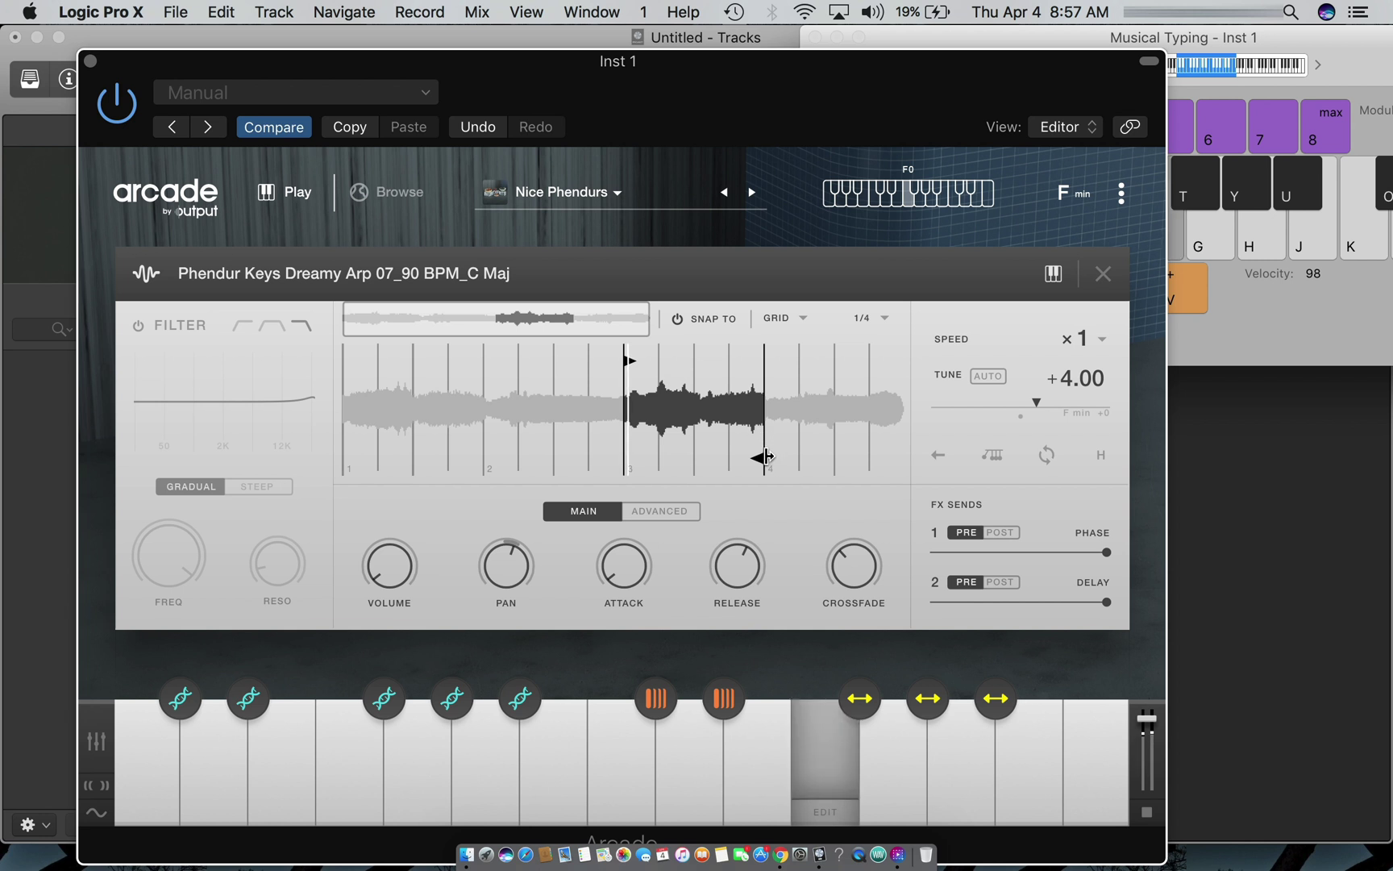
left_click_drag(770, 456, 691, 458)
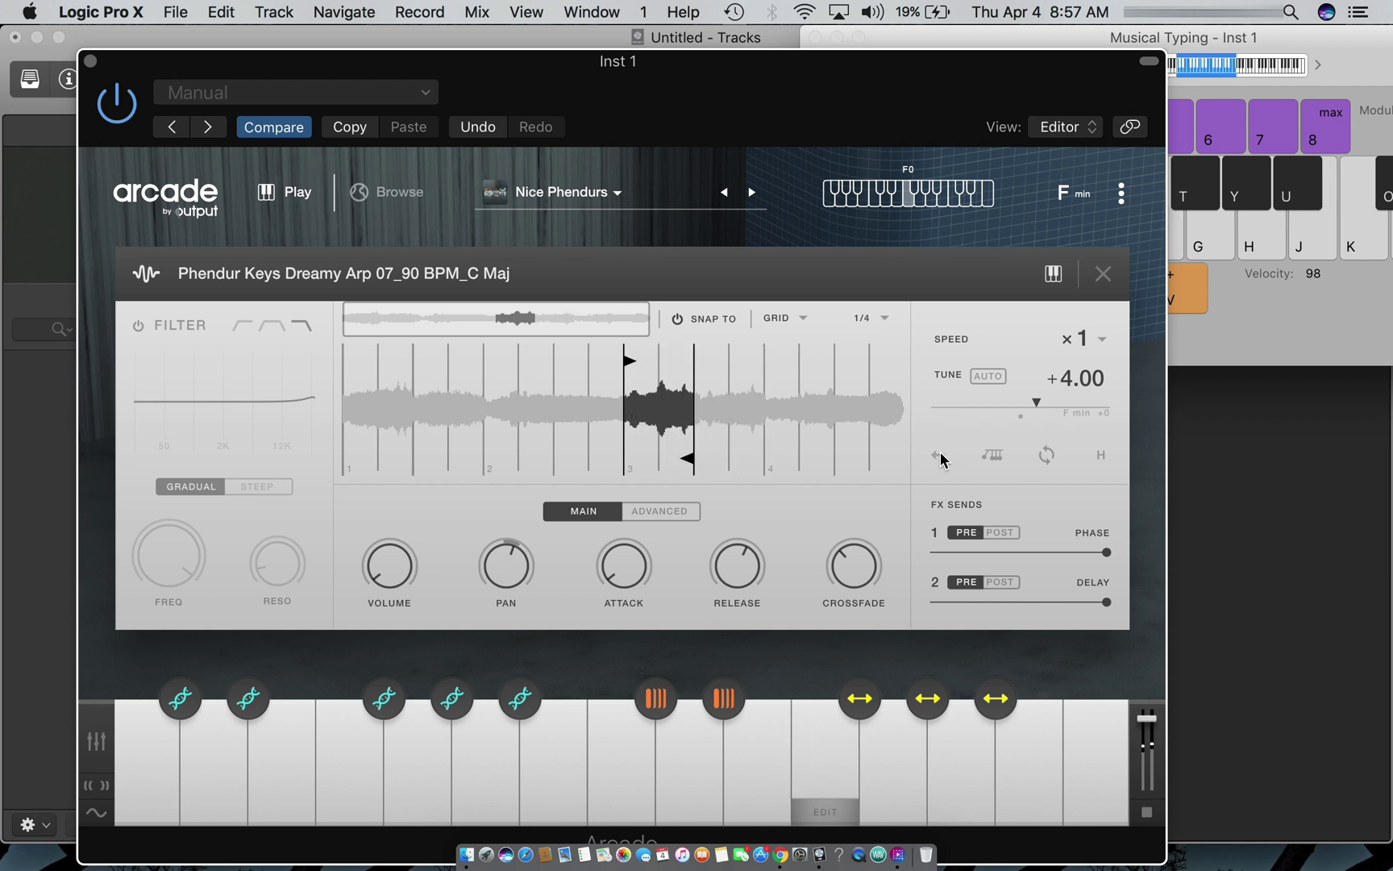
Mark a new loop from mid bar 3 to beat 4 and audition it
key("f")
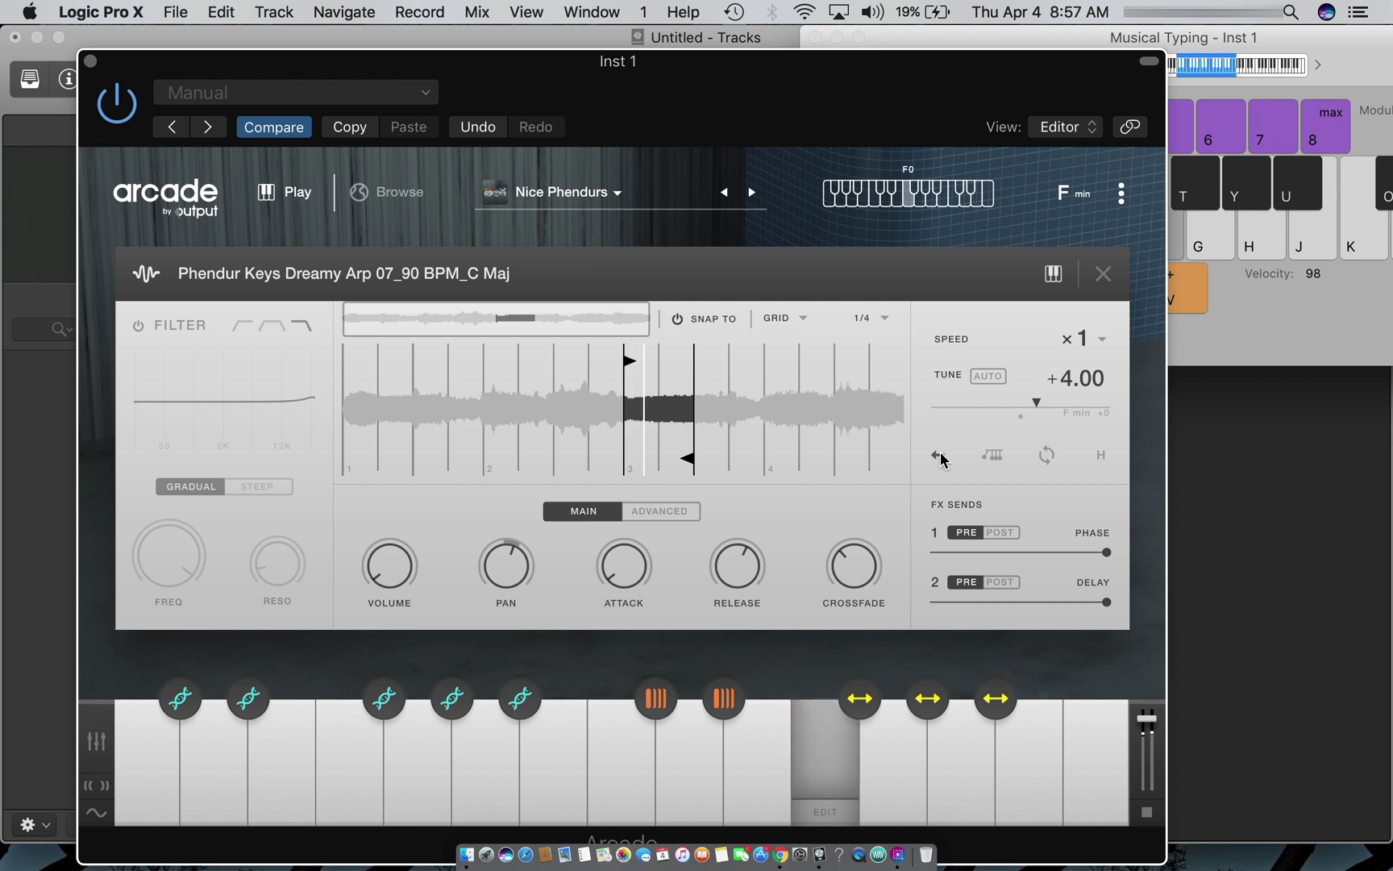
key("f")
key("f")
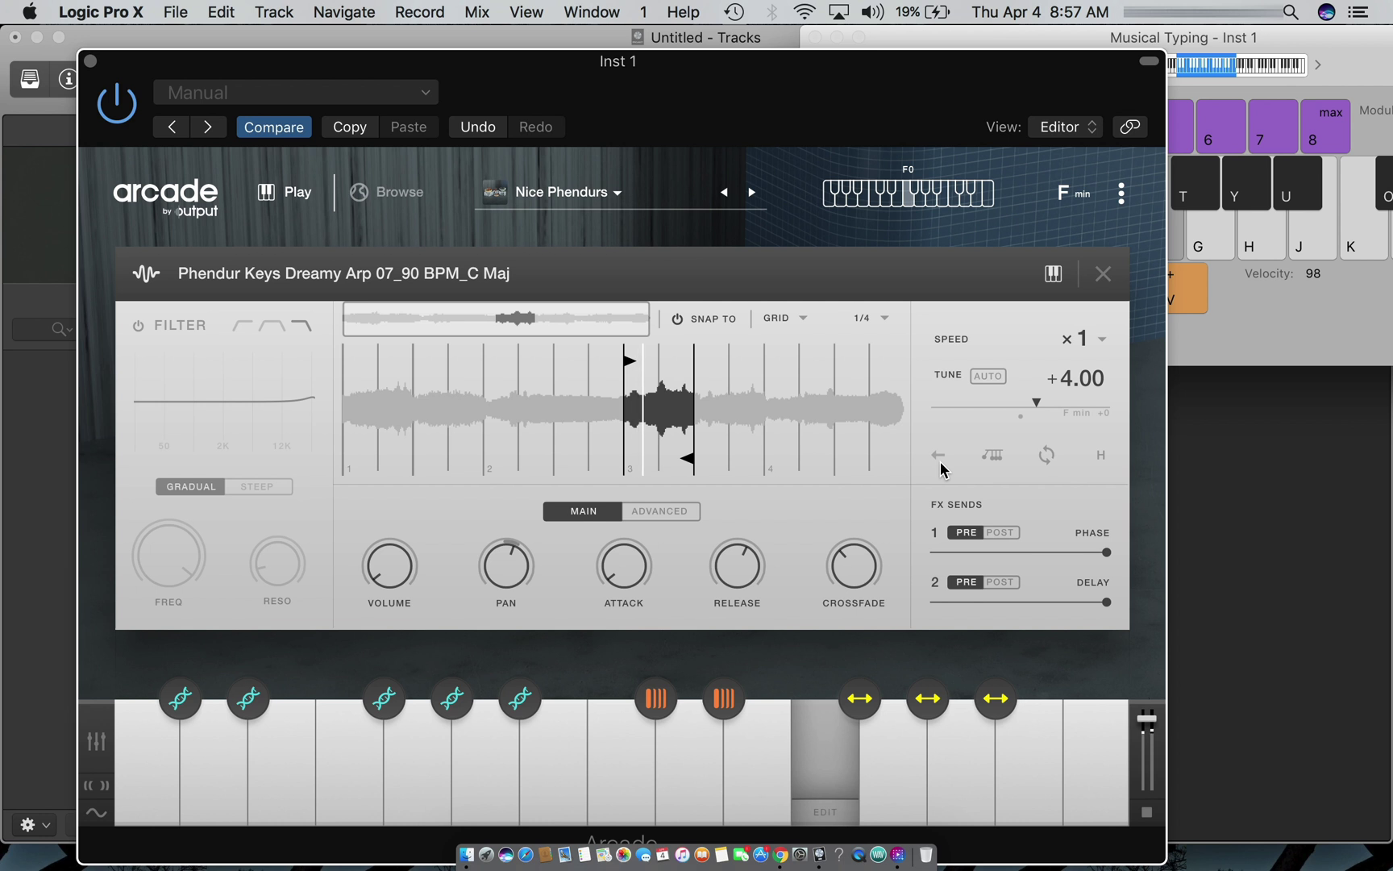
key("f")
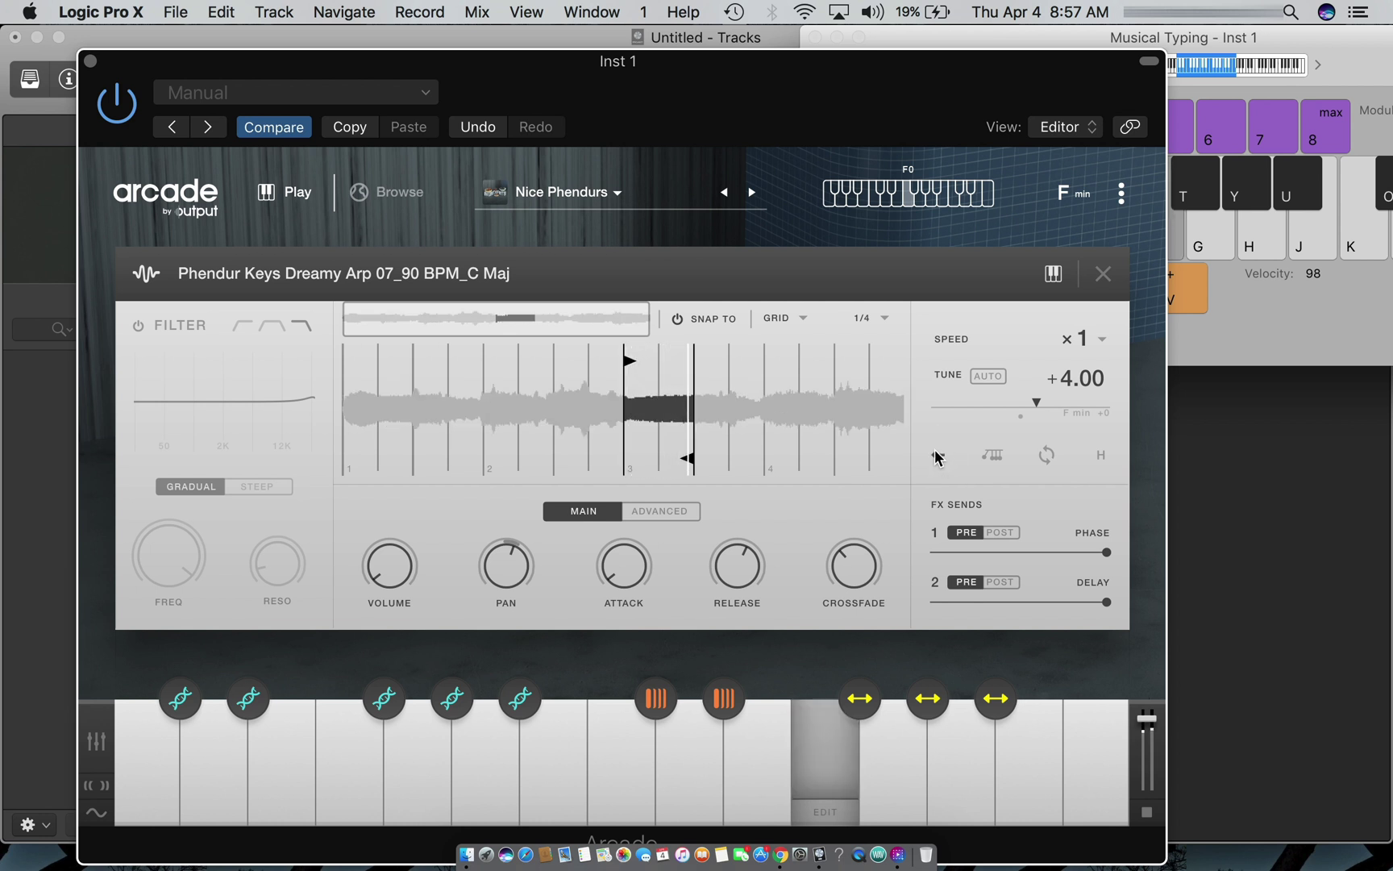
key("f")
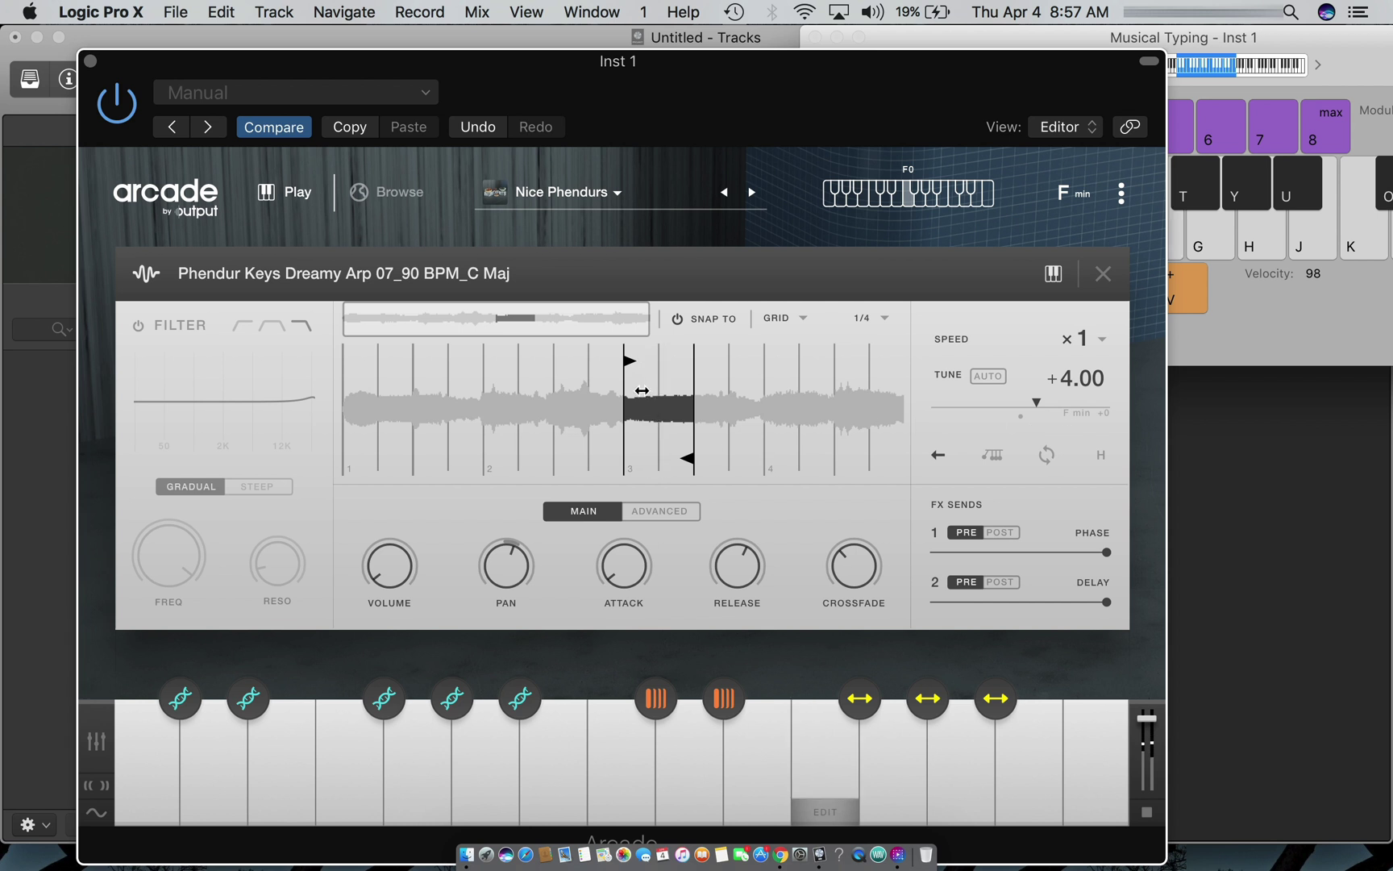
left_click_drag(626, 367, 773, 393)
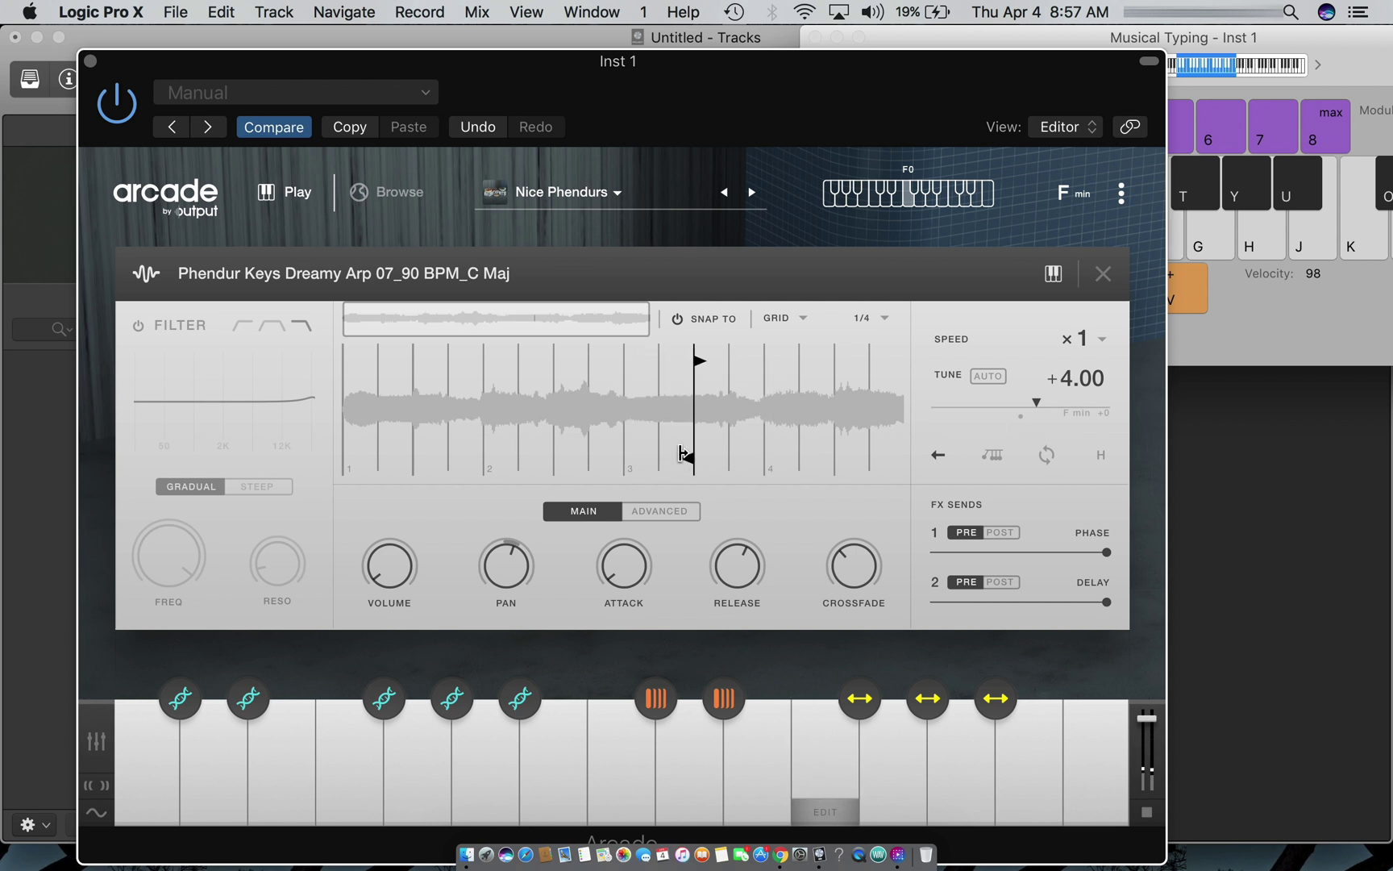
left_click_drag(685, 456, 753, 453)
key("f")
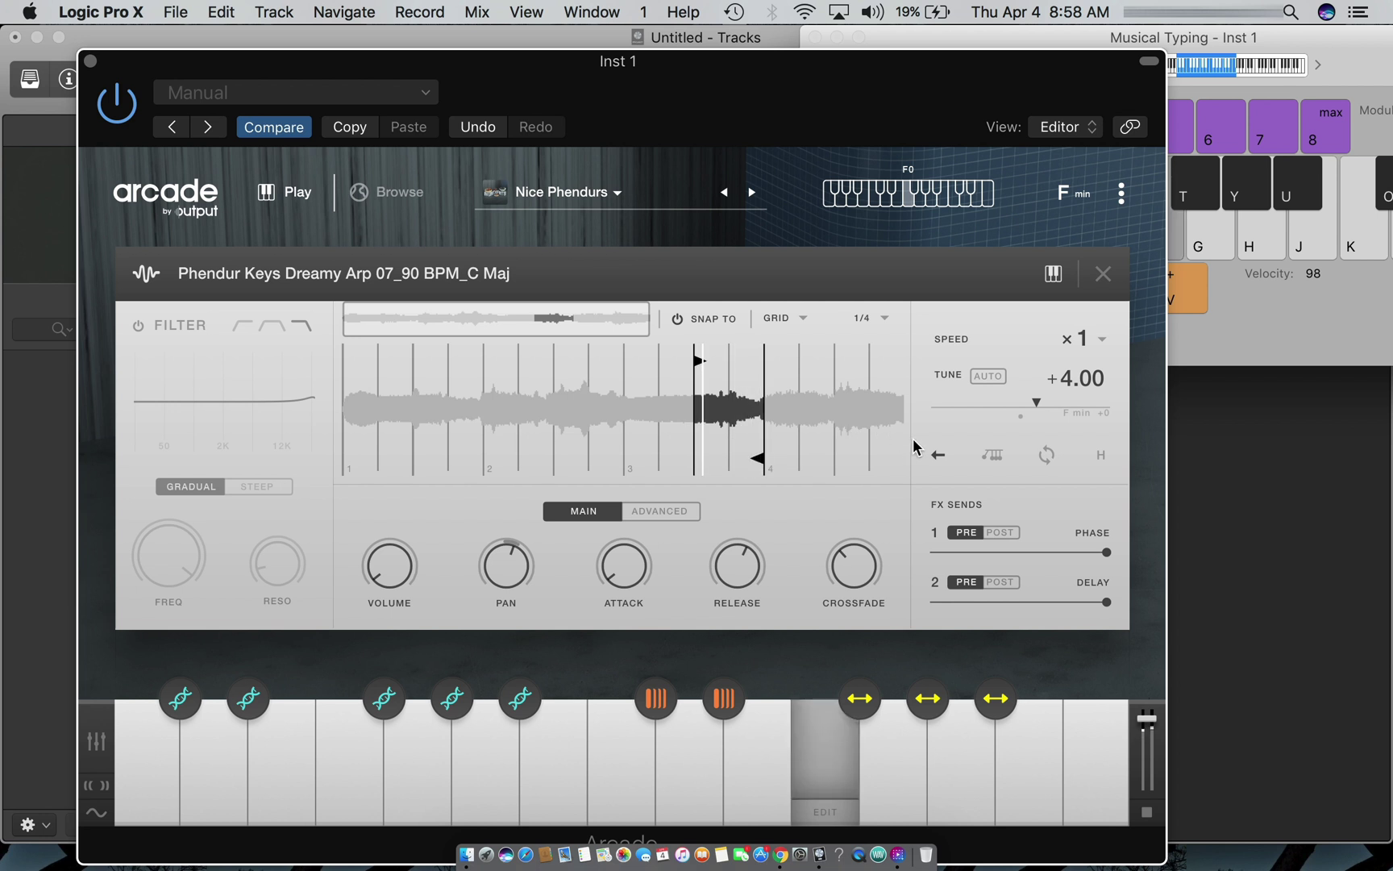
Toggle reversed playback and raise the sample's tuning from +4.00 to +12.00
left_click(938, 458)
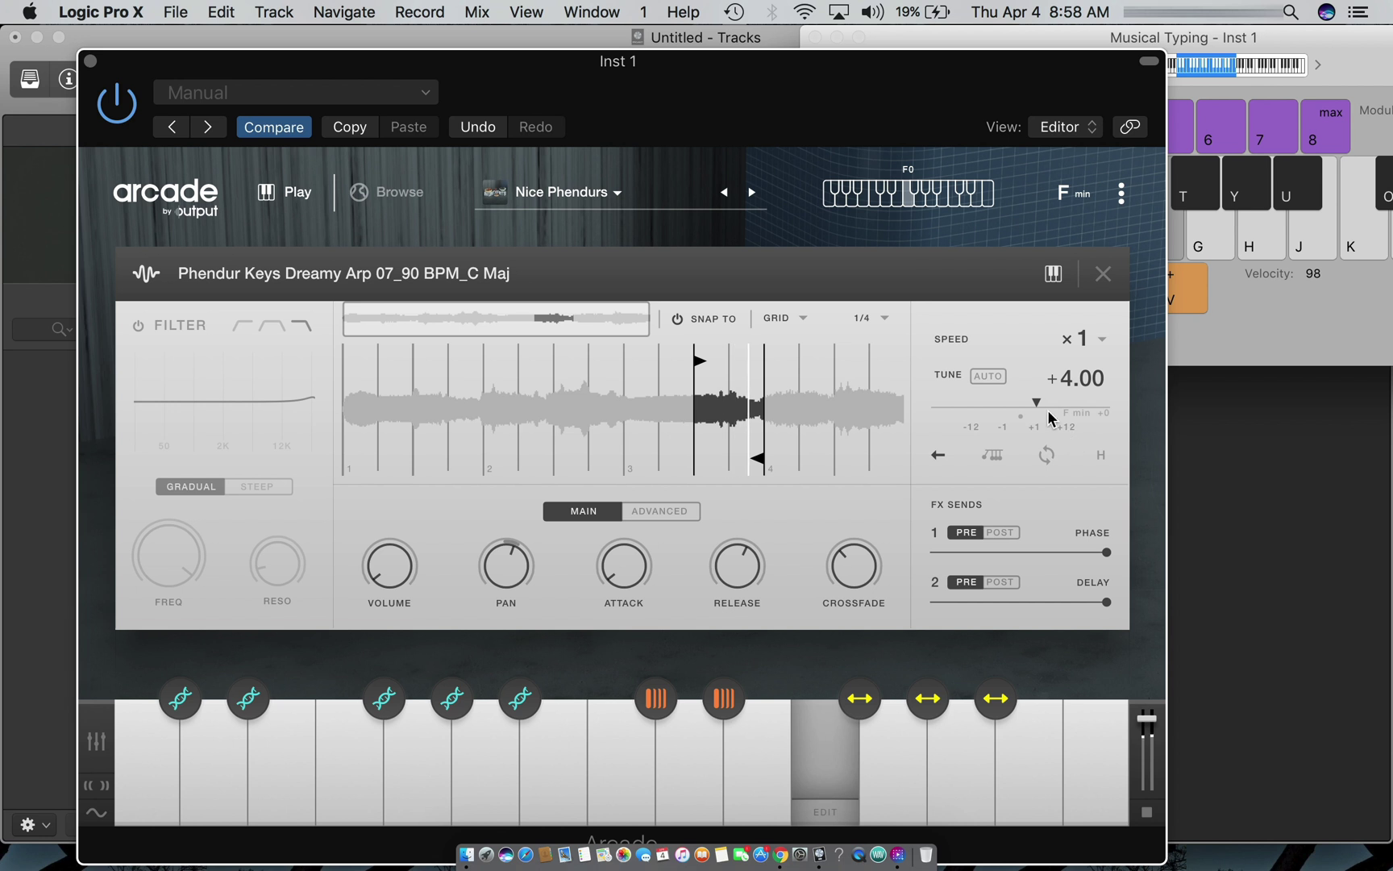
left_click_drag(1039, 401, 1074, 409)
key("f")
key("f")
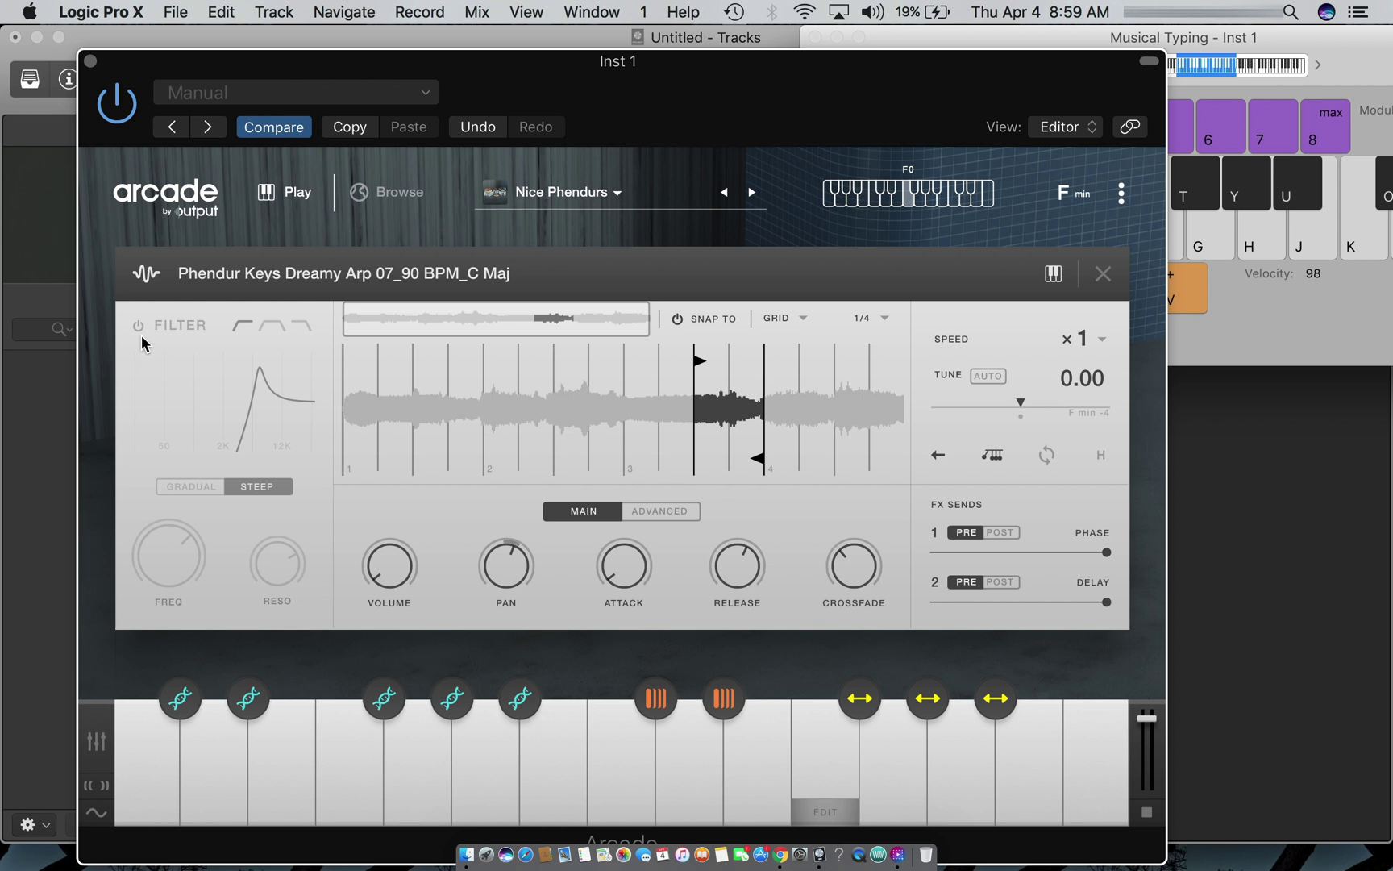
Switch on the sample filter with a gentle slope and cutoff around 50 Hz
left_click(137, 326)
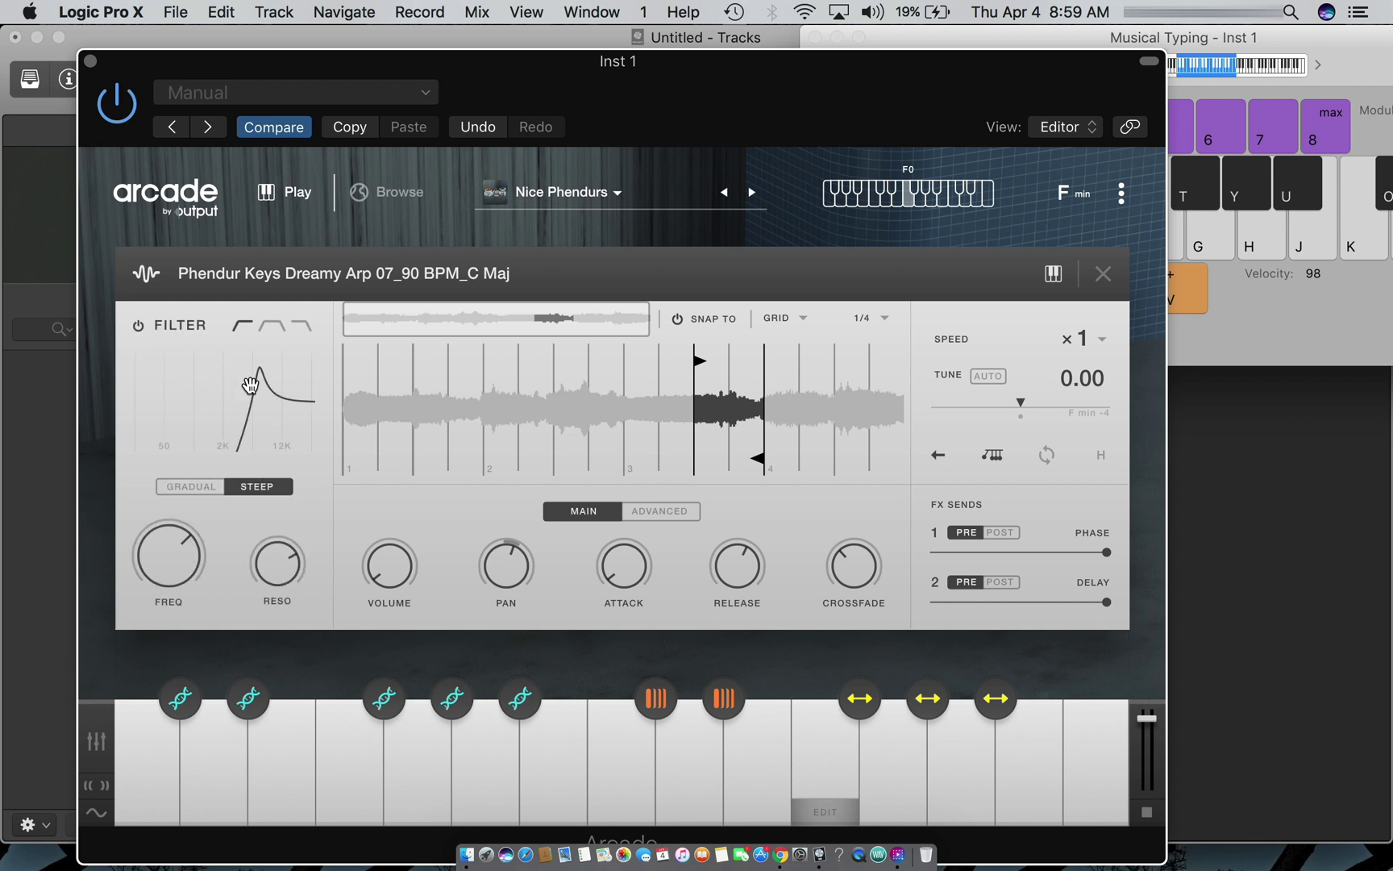
left_click(190, 486)
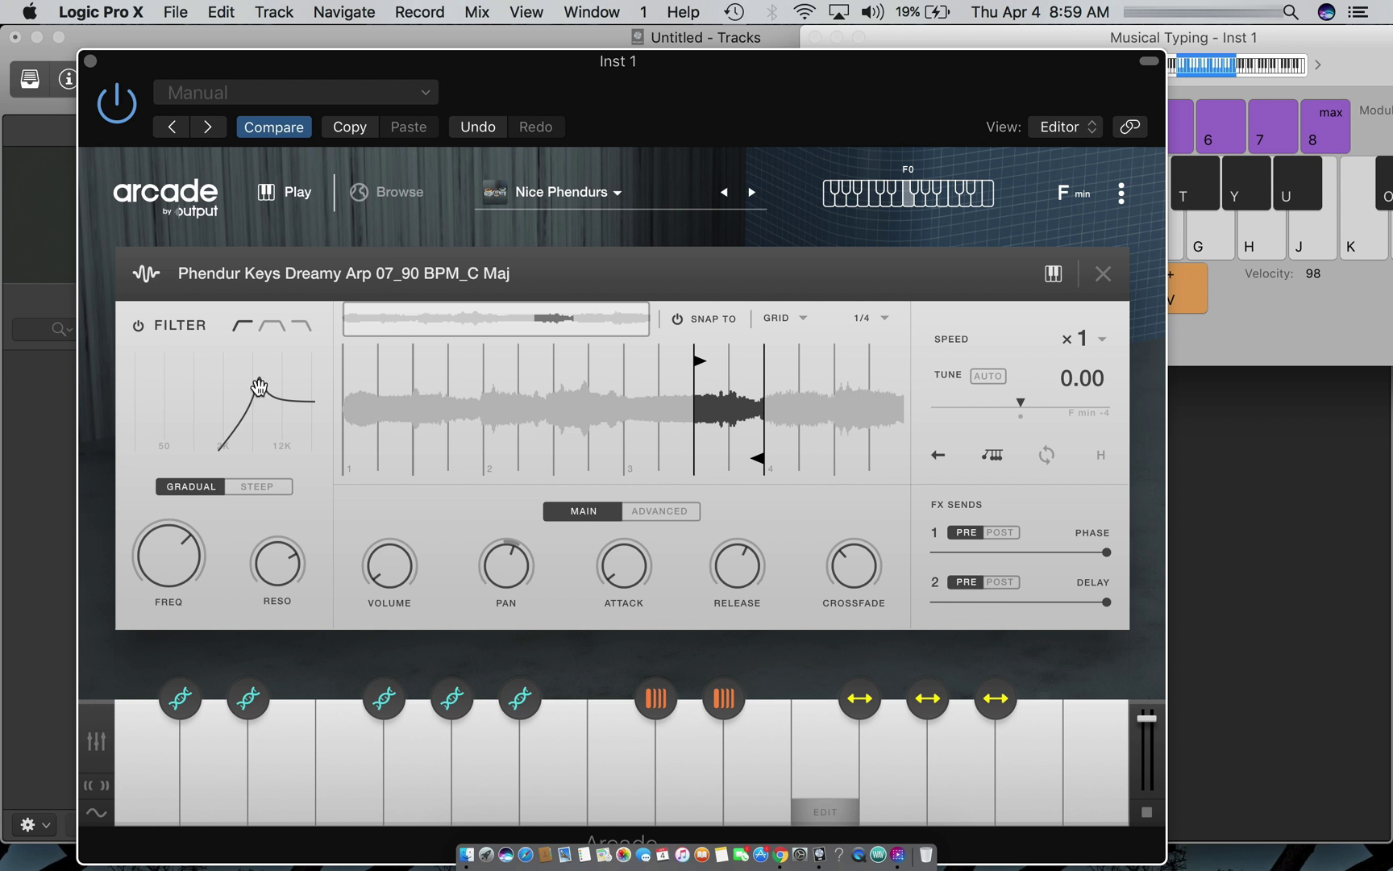
left_click_drag(258, 385, 174, 381)
key("f")
key("f")
Change the filter to a band-pass peak and move it up toward 2K
left_click(273, 326)
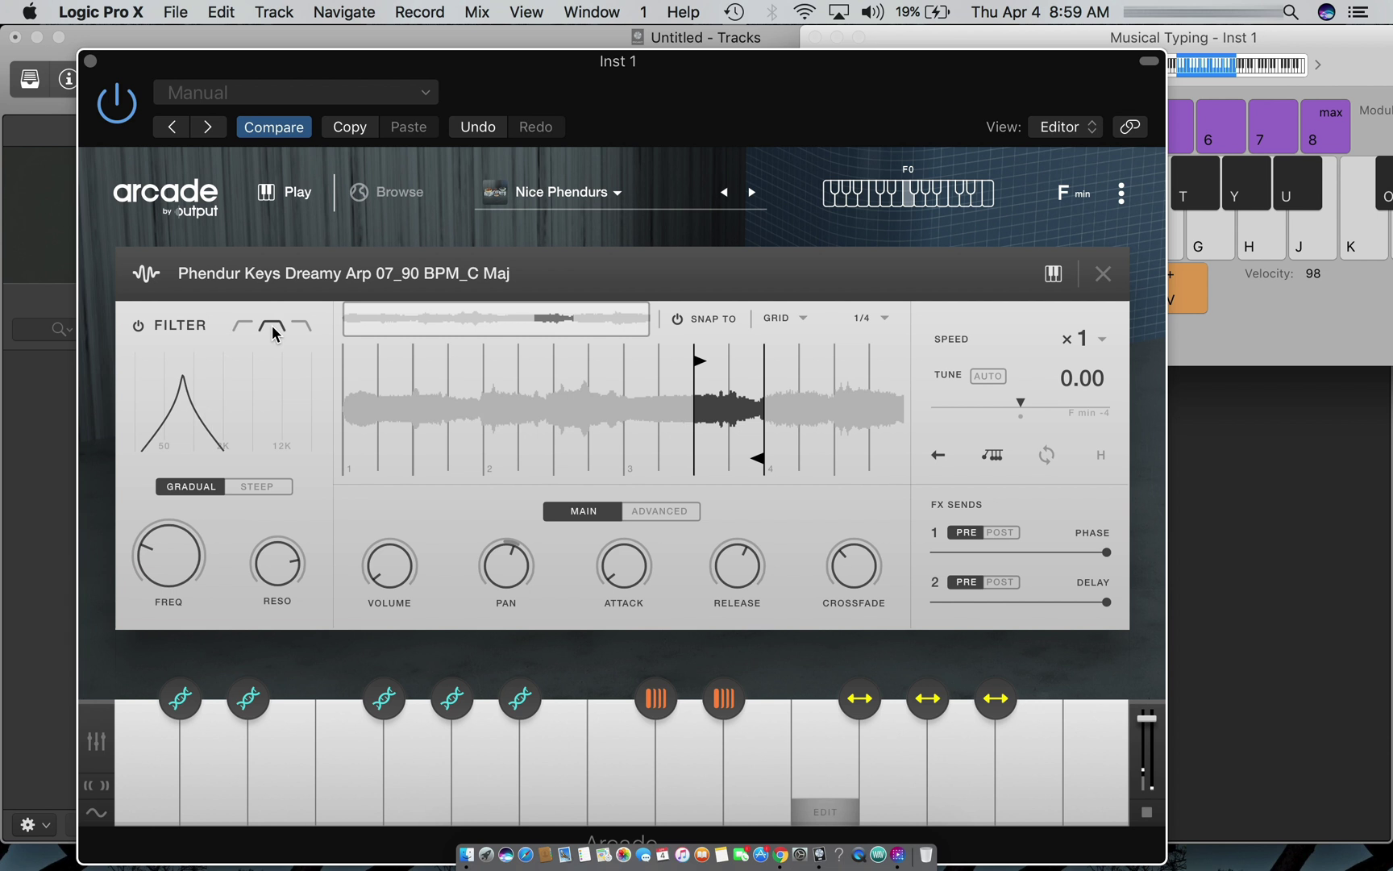
key("f")
left_click_drag(185, 394, 276, 395)
key("f")
Give the filter a steep slope, switch it to low-pass, and show Advanced settings
left_click(262, 487)
left_click(263, 330)
left_click(244, 326)
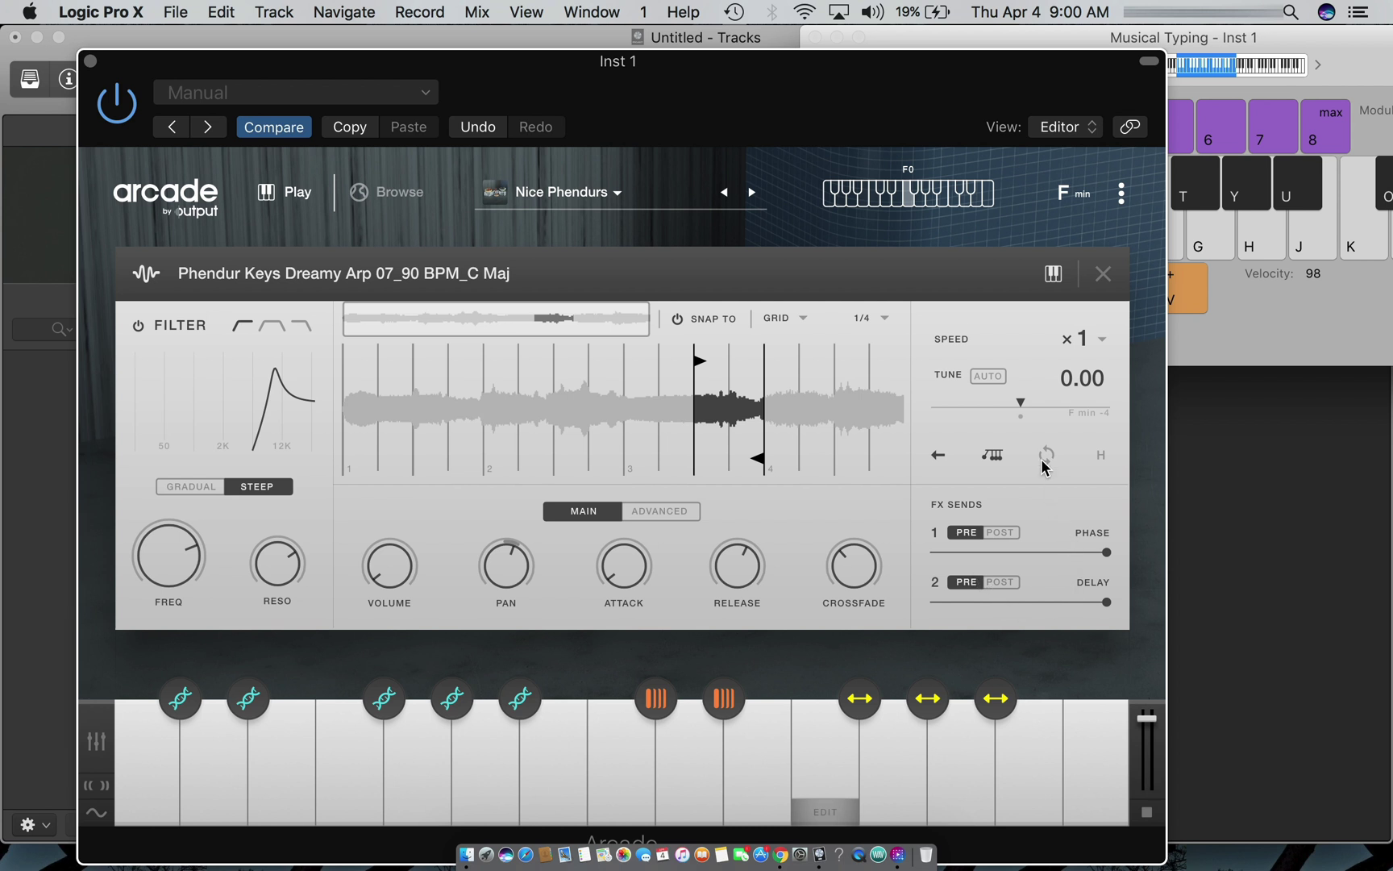
left_click(655, 511)
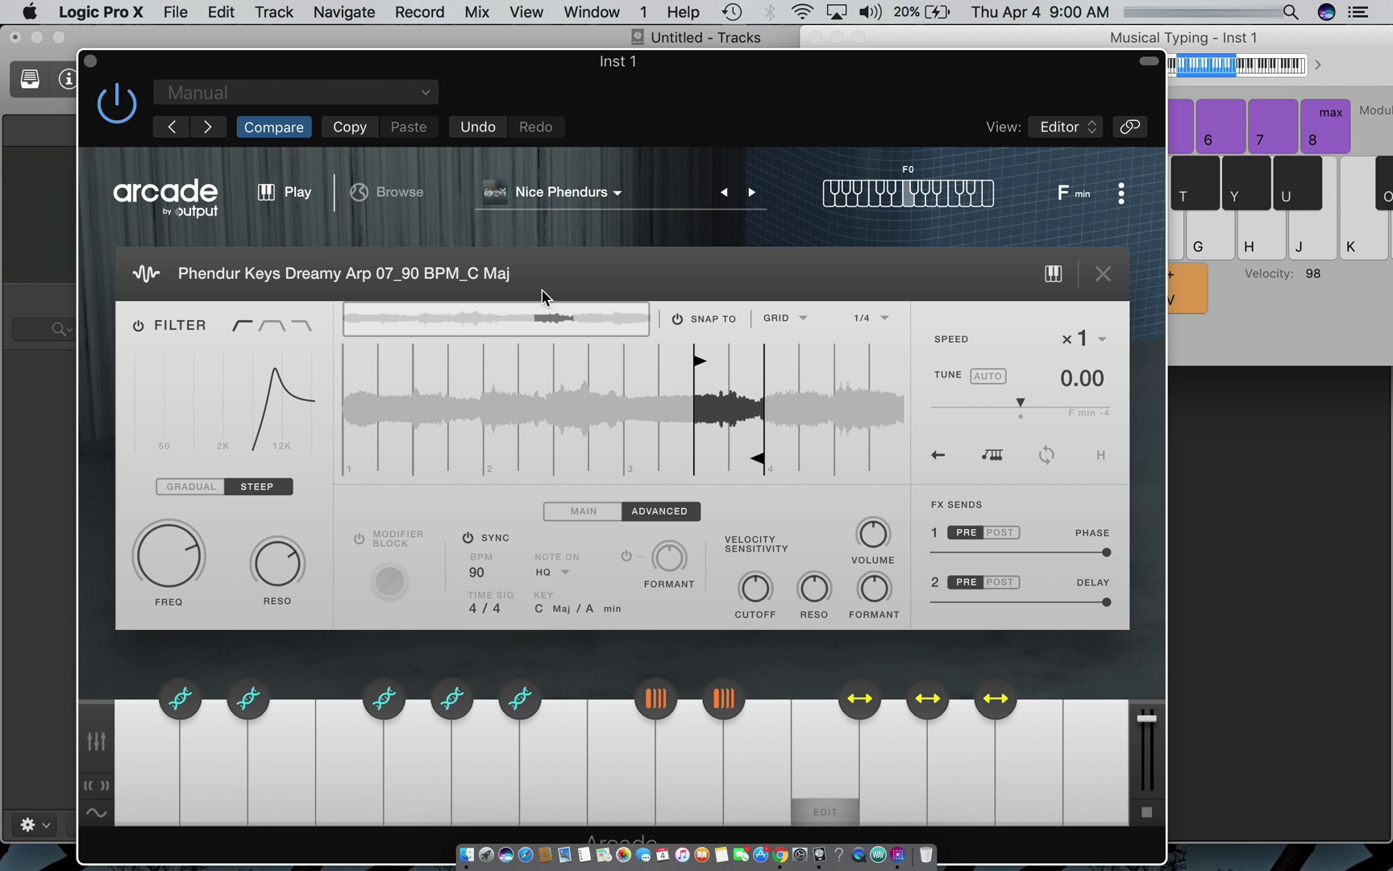
Close the sample editor, audition kit keys, then reopen the Dreamy Arp sample for editing
left_click(1102, 274)
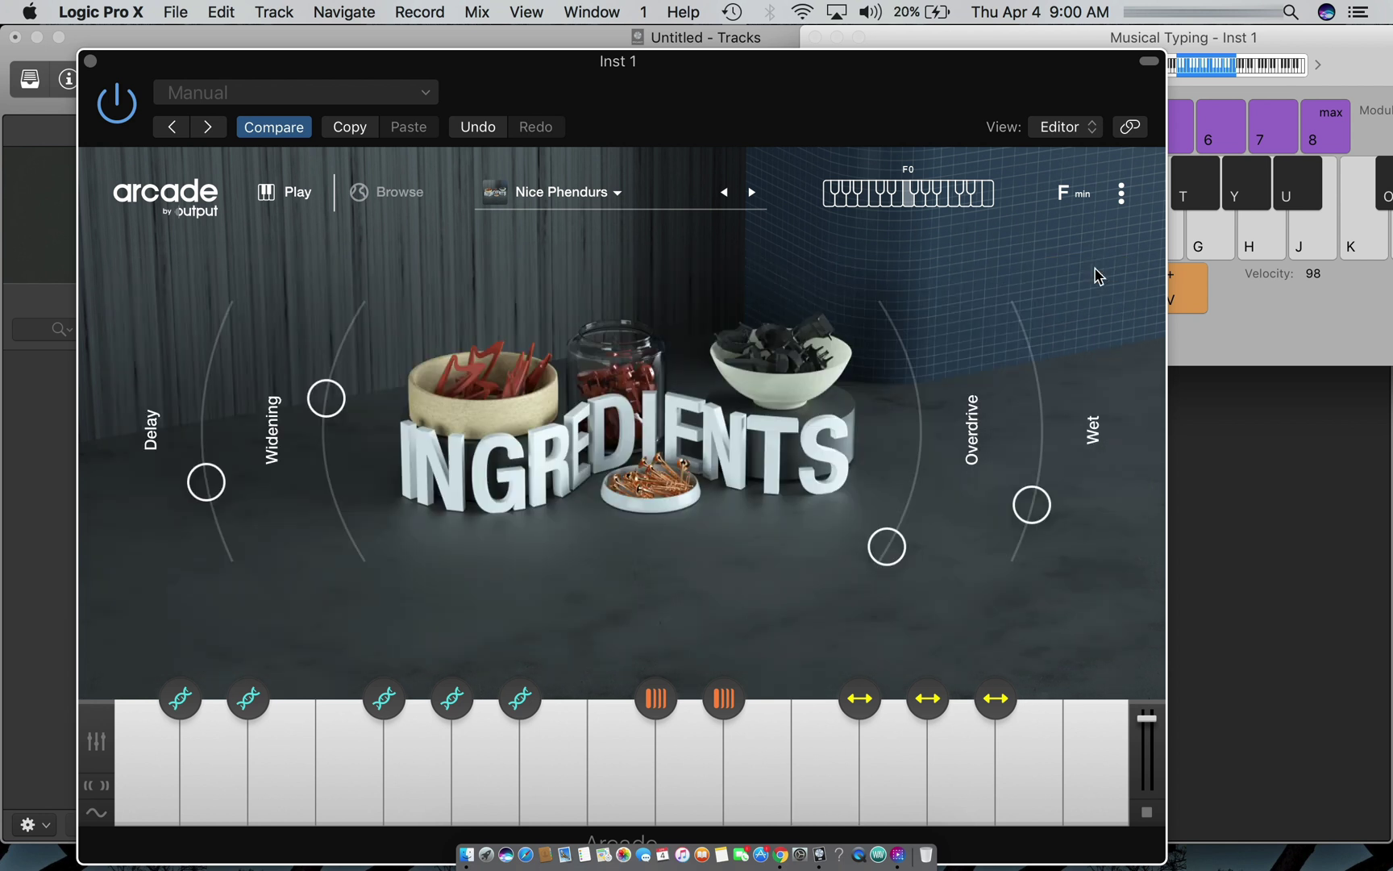
key("d")
key("s")
key("f")
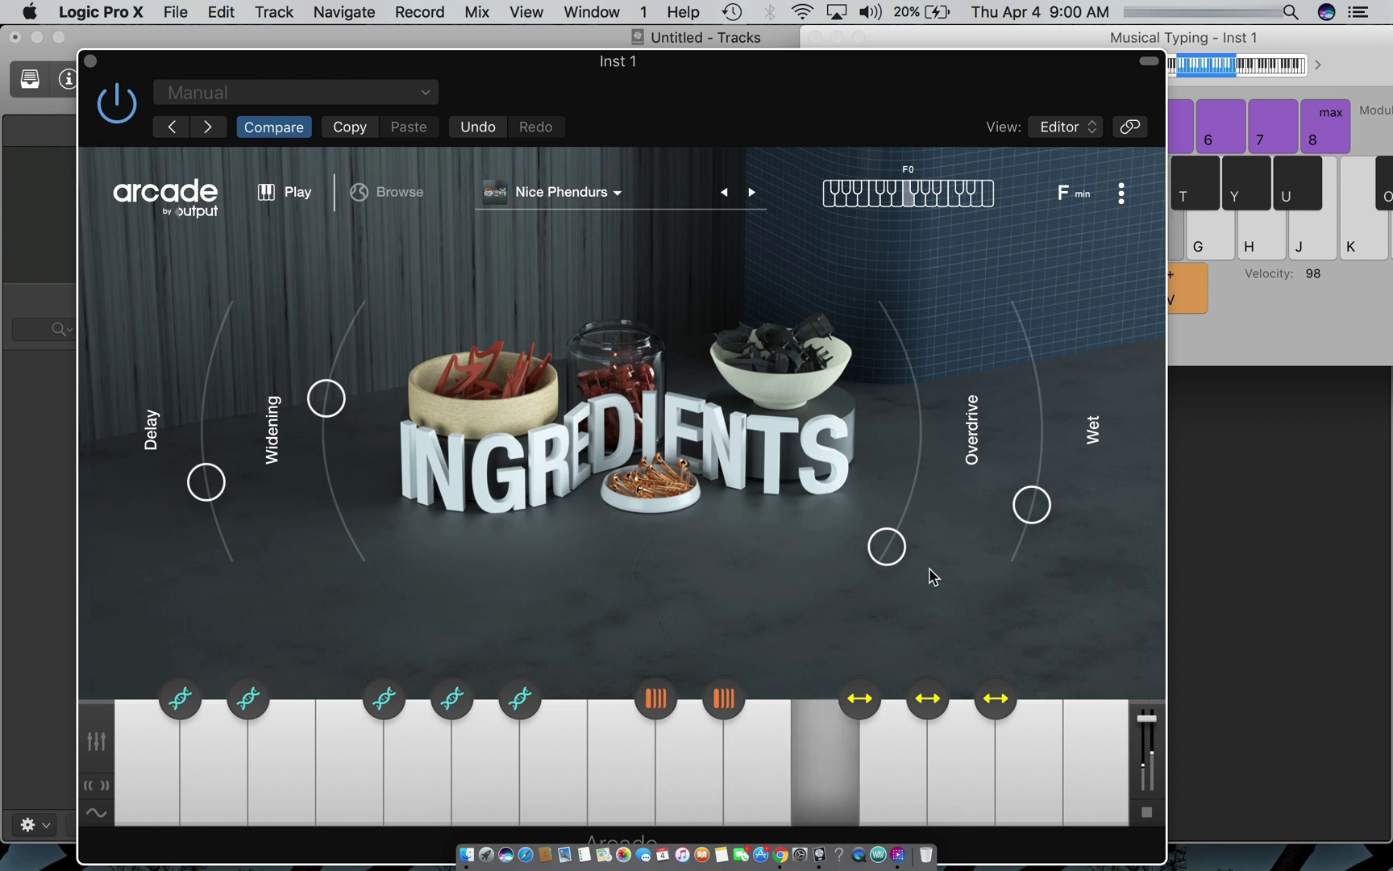
key("f")
mouse_move(811, 766)
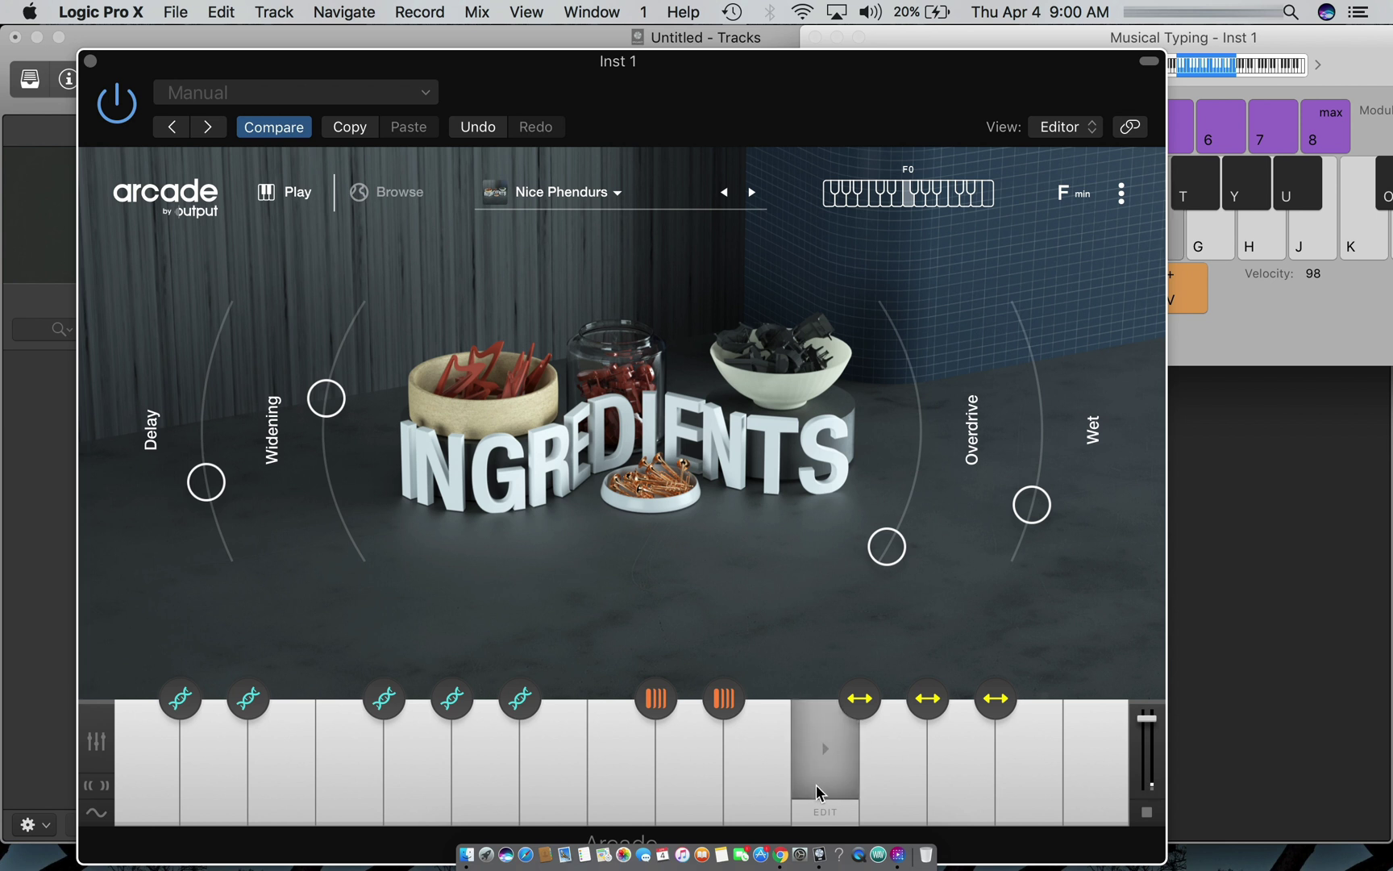
left_click(819, 809)
key("f")
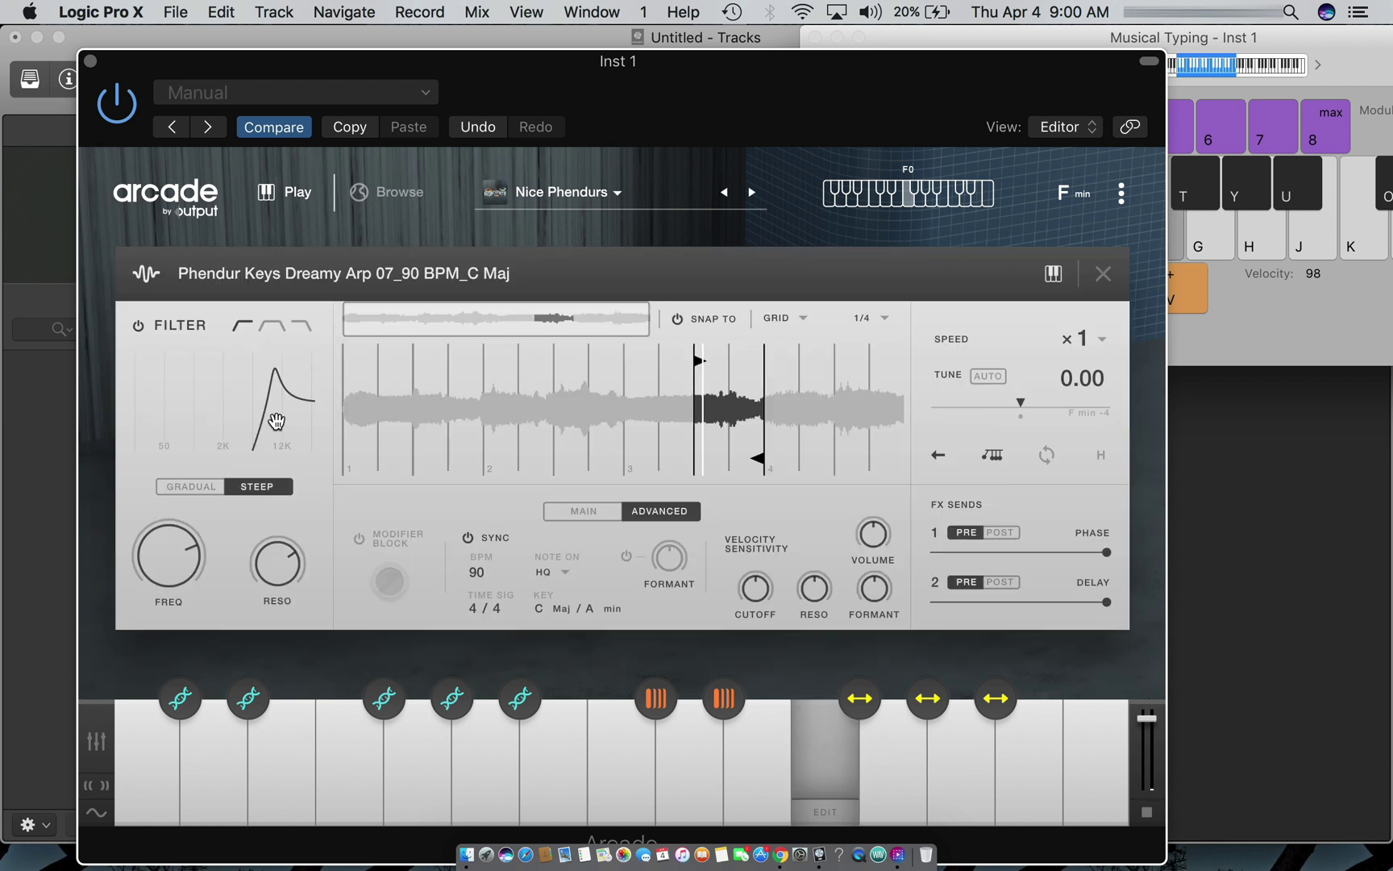
Switch the filter off and reverse the sample's playback
left_click(138, 325)
key("f")
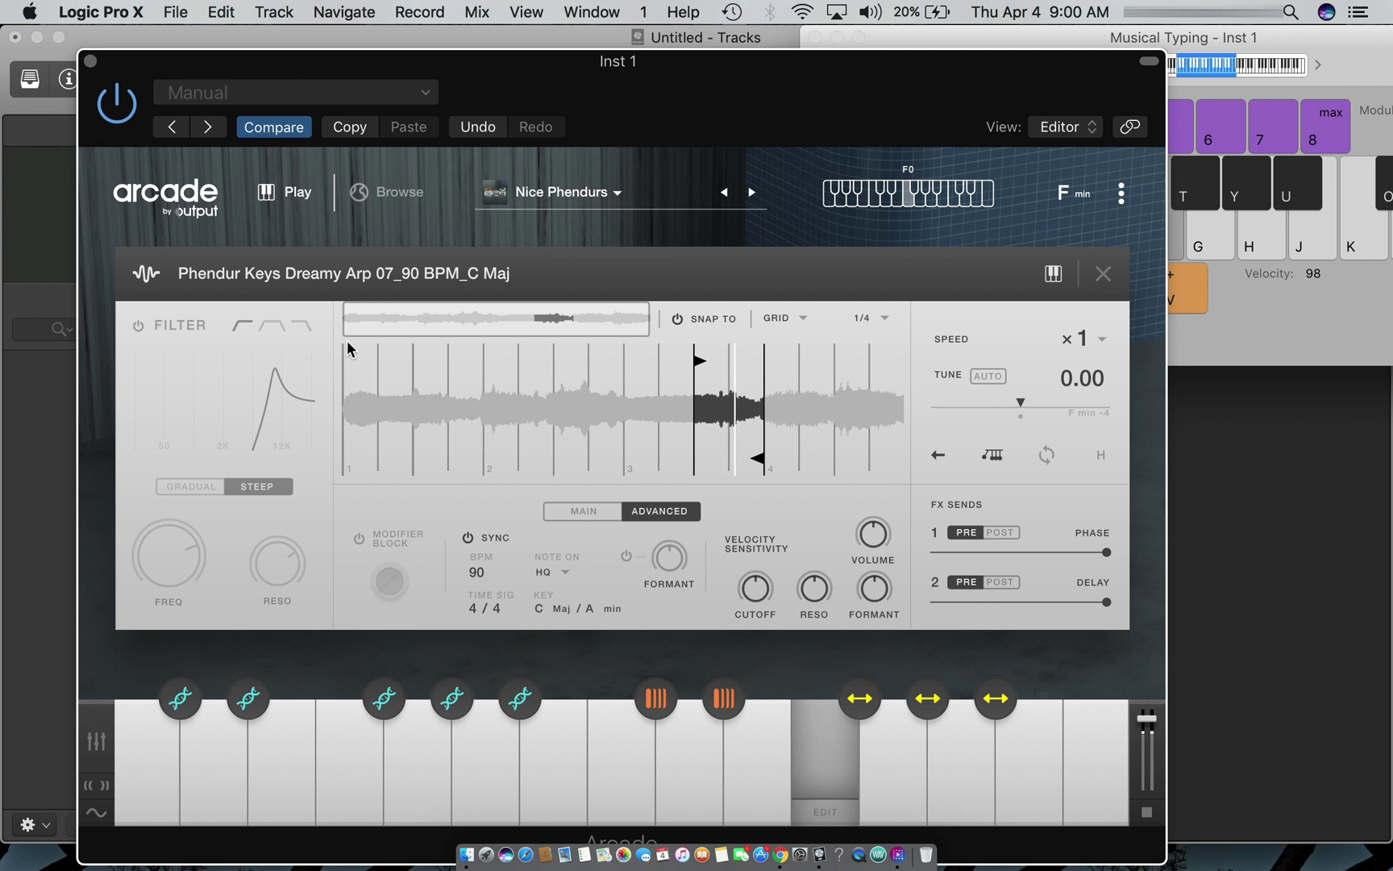
key("f")
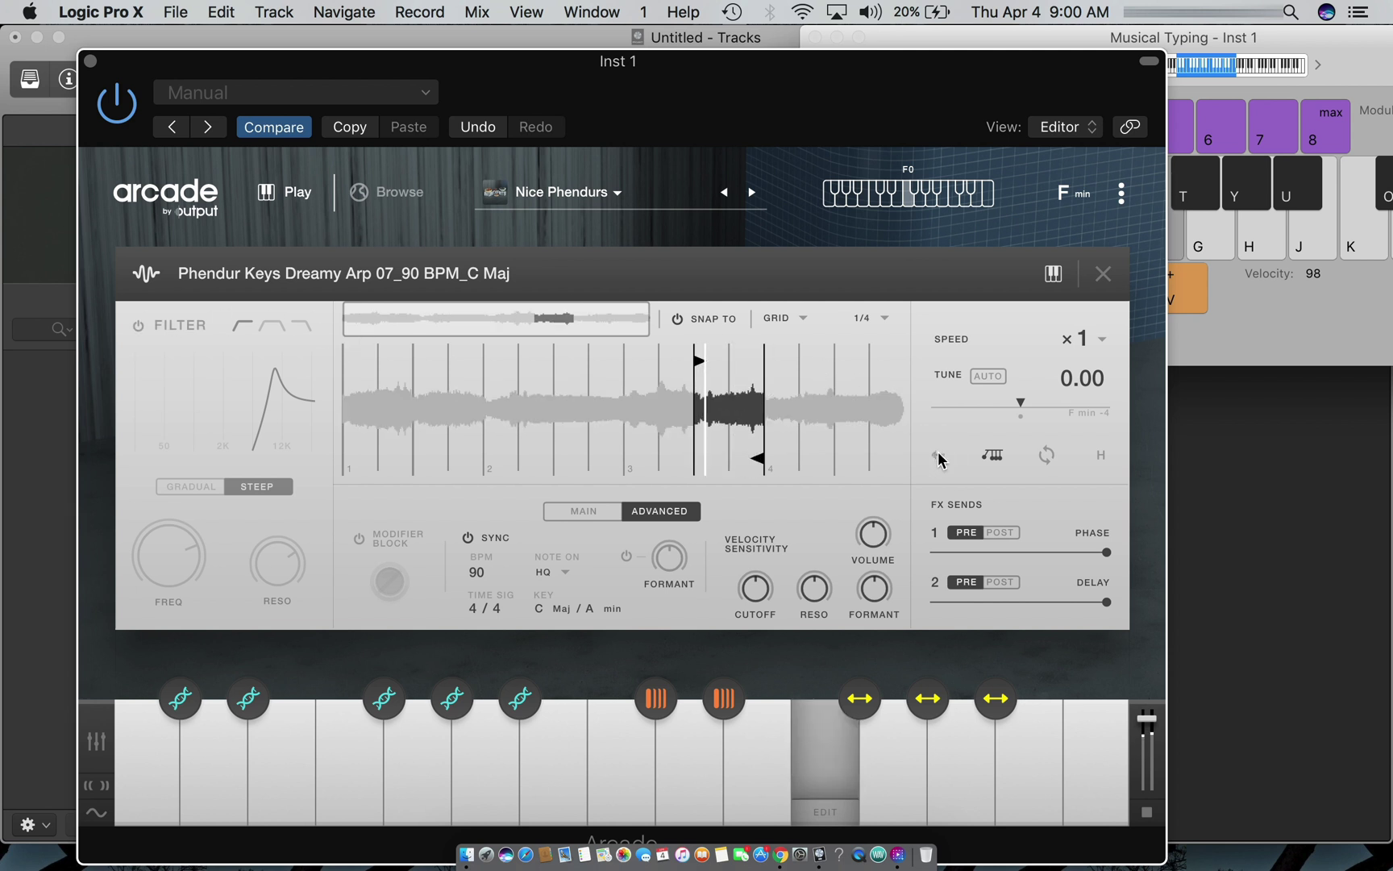
left_click(939, 456)
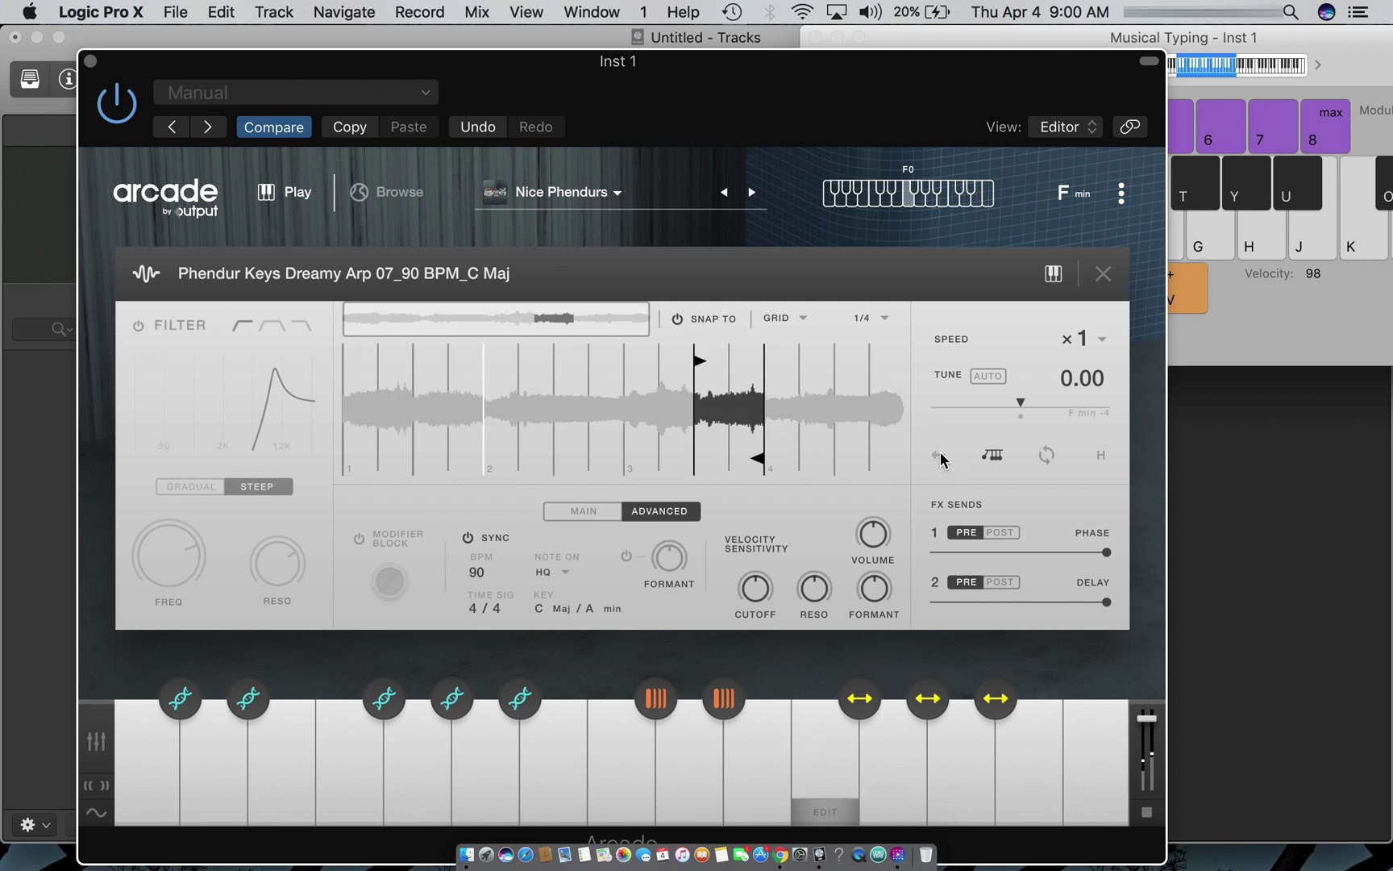
key("f")
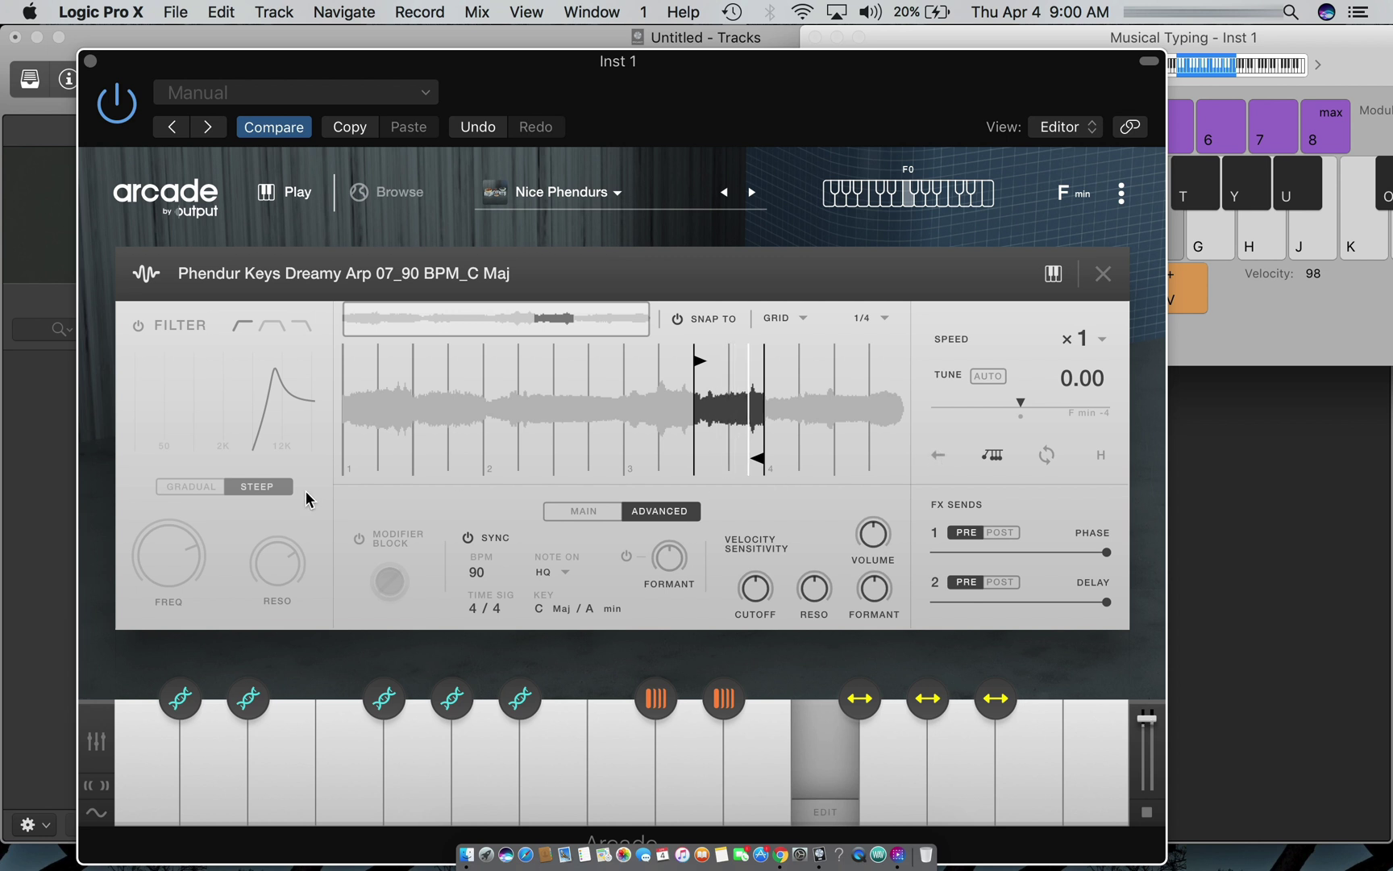
Turn the filter back on and adjust its peak around 2K while auditioning
left_click(139, 332)
left_click_drag(229, 403, 172, 401)
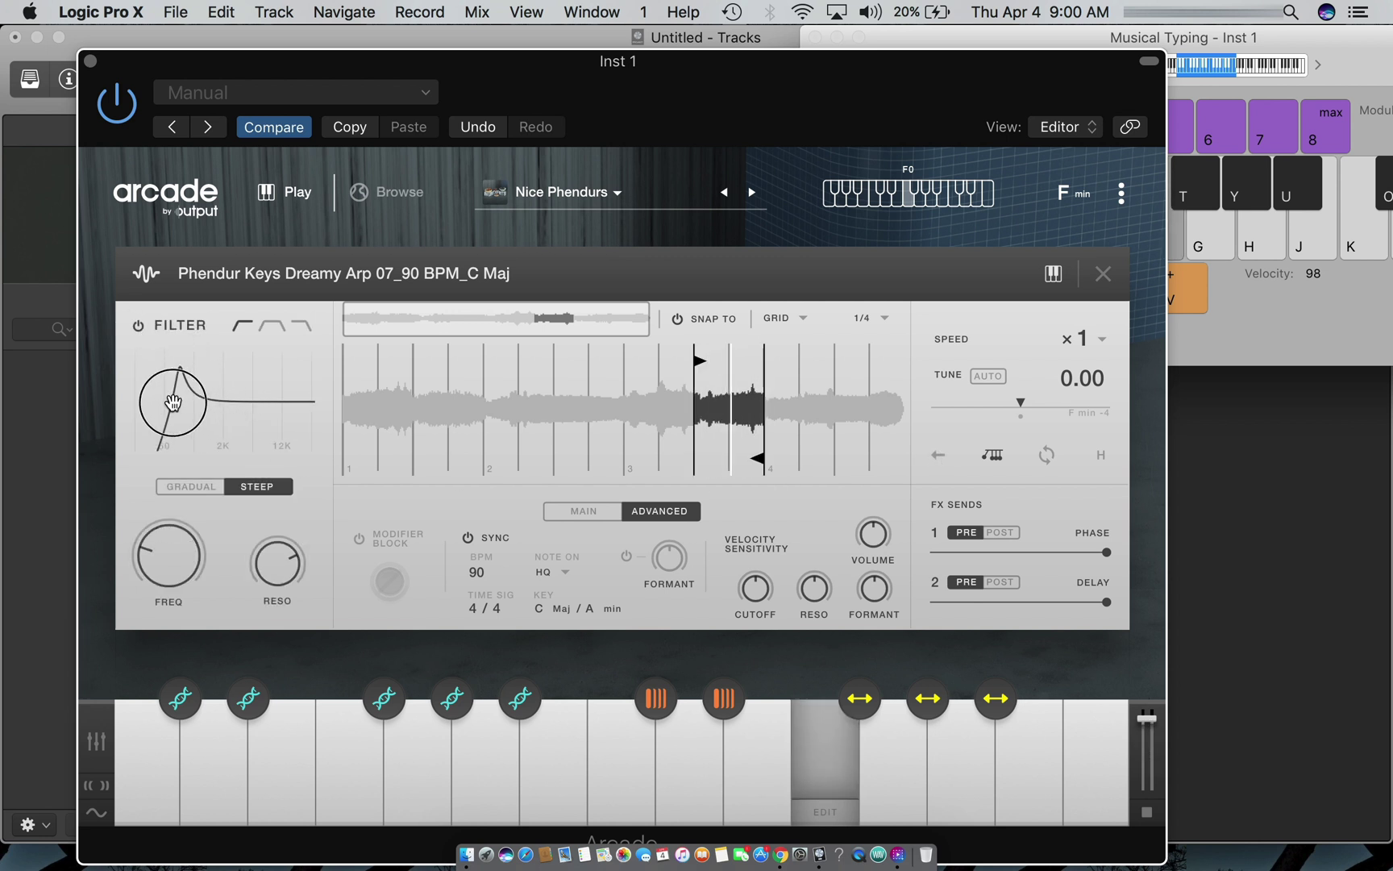
key("f")
key("f")
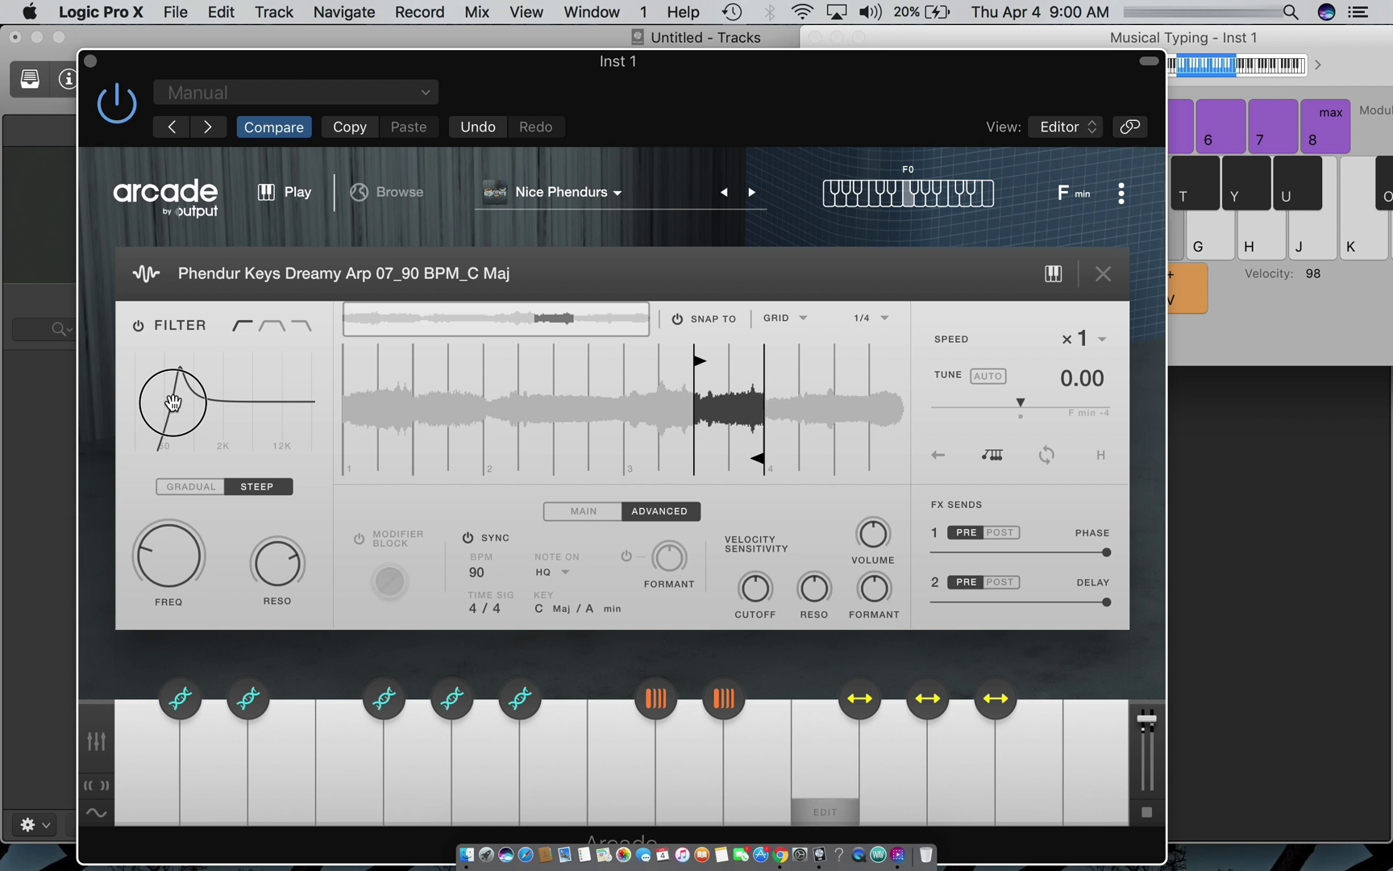
key("f")
mouse_move(173, 402)
left_mouse_down()
mouse_move(161, 404)
mouse_move(191, 412)
left_mouse_up()
key("f")
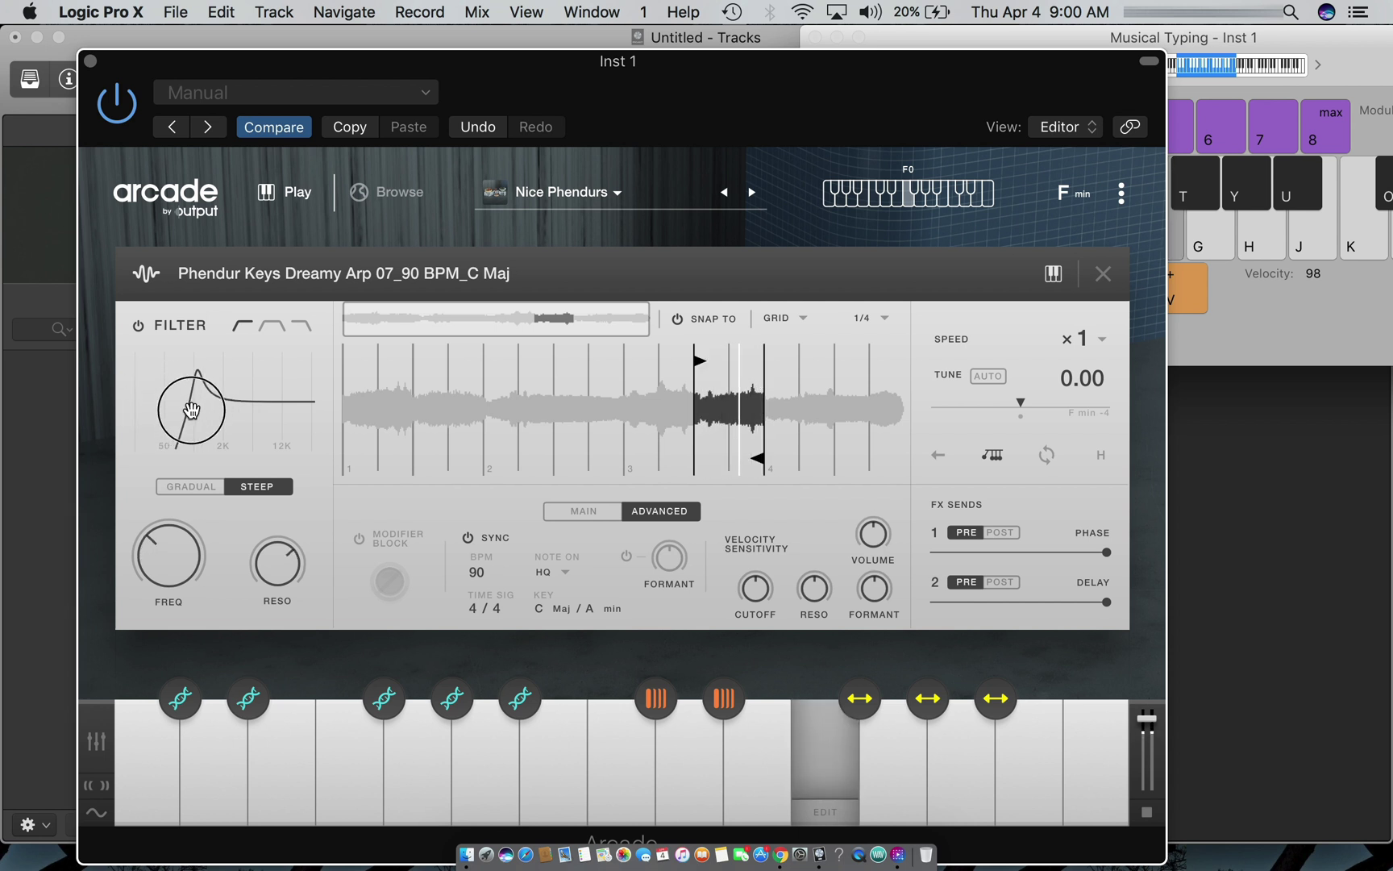
key("f")
left_click_drag(192, 411, 176, 405)
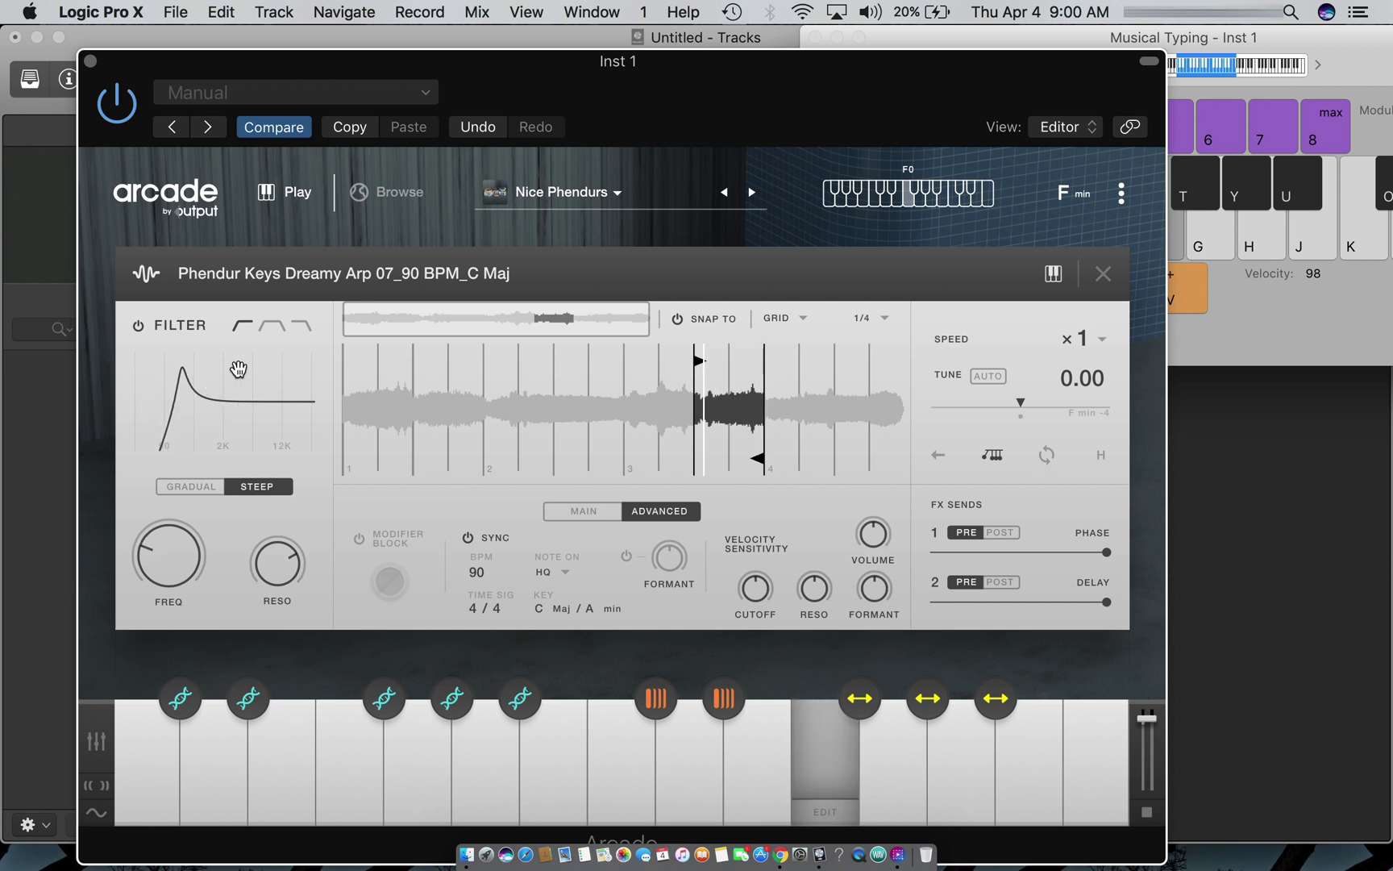
Try band-pass, high-pass and low-pass shapes, sweeping the peak up toward 12K
left_click(268, 335)
key("f")
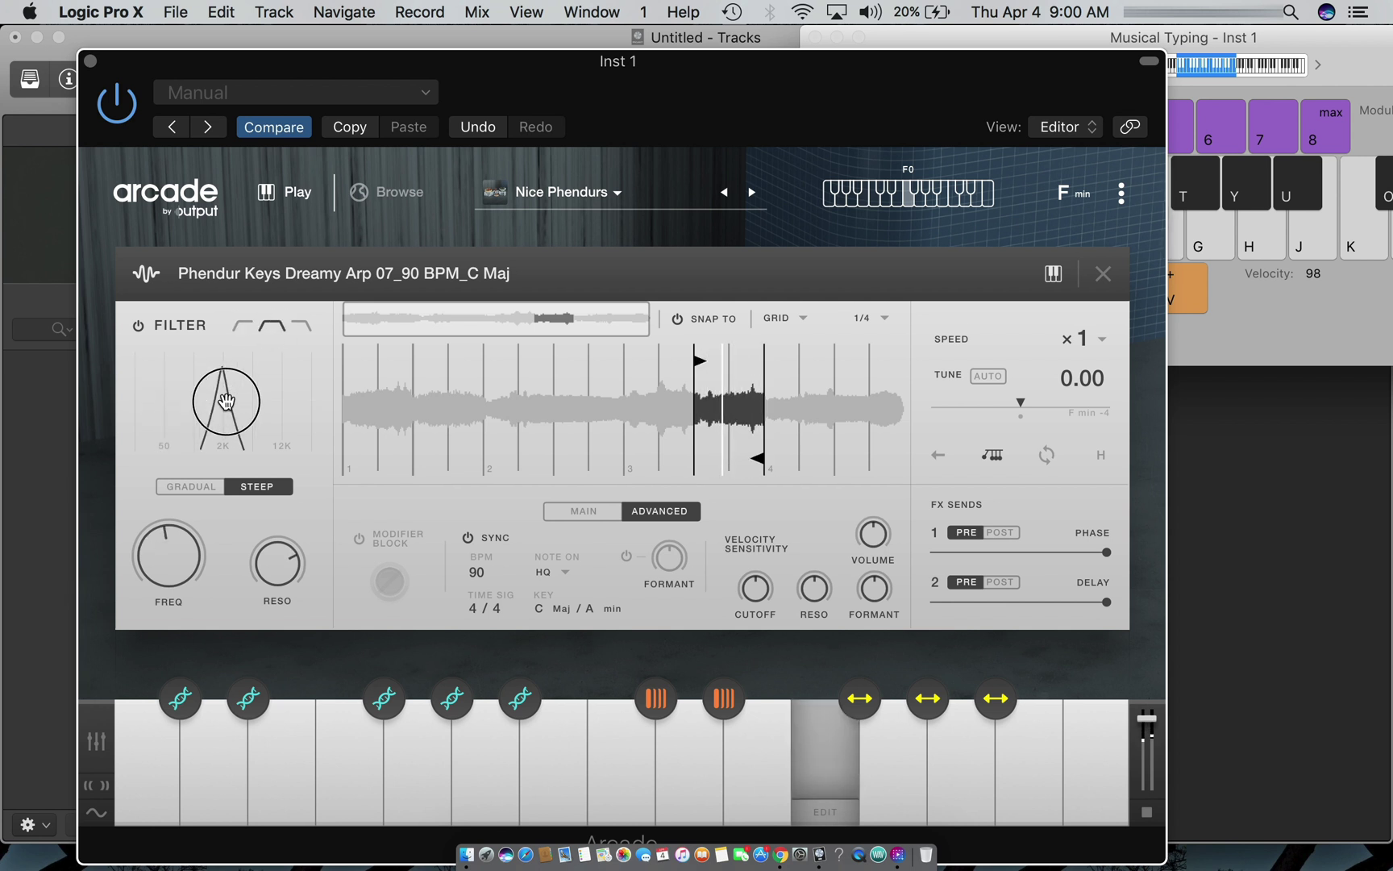
mouse_move(226, 400)
left_mouse_down()
mouse_move(294, 403)
mouse_move(199, 393)
left_mouse_up()
key("f")
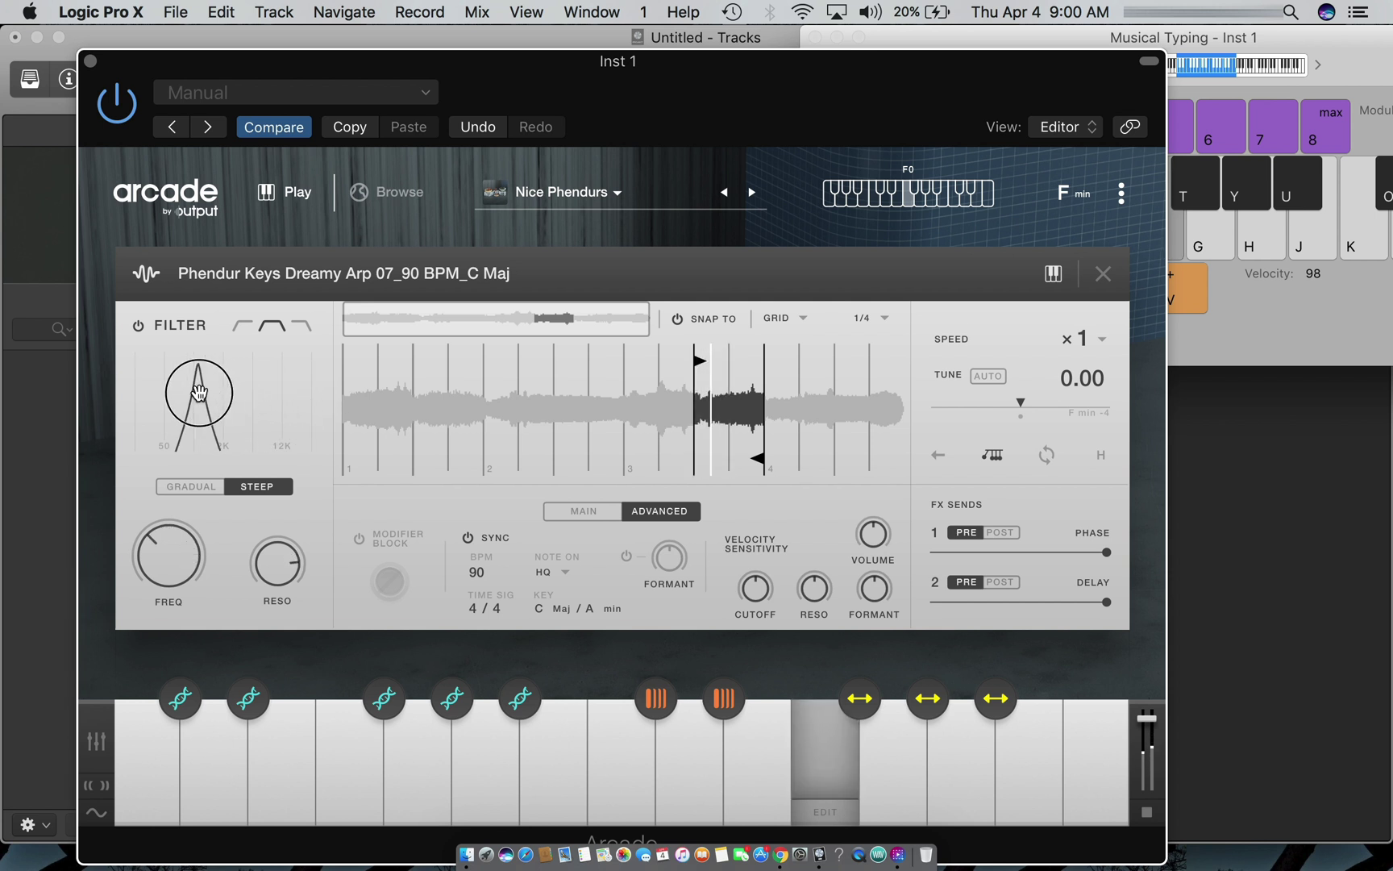
left_click(239, 327)
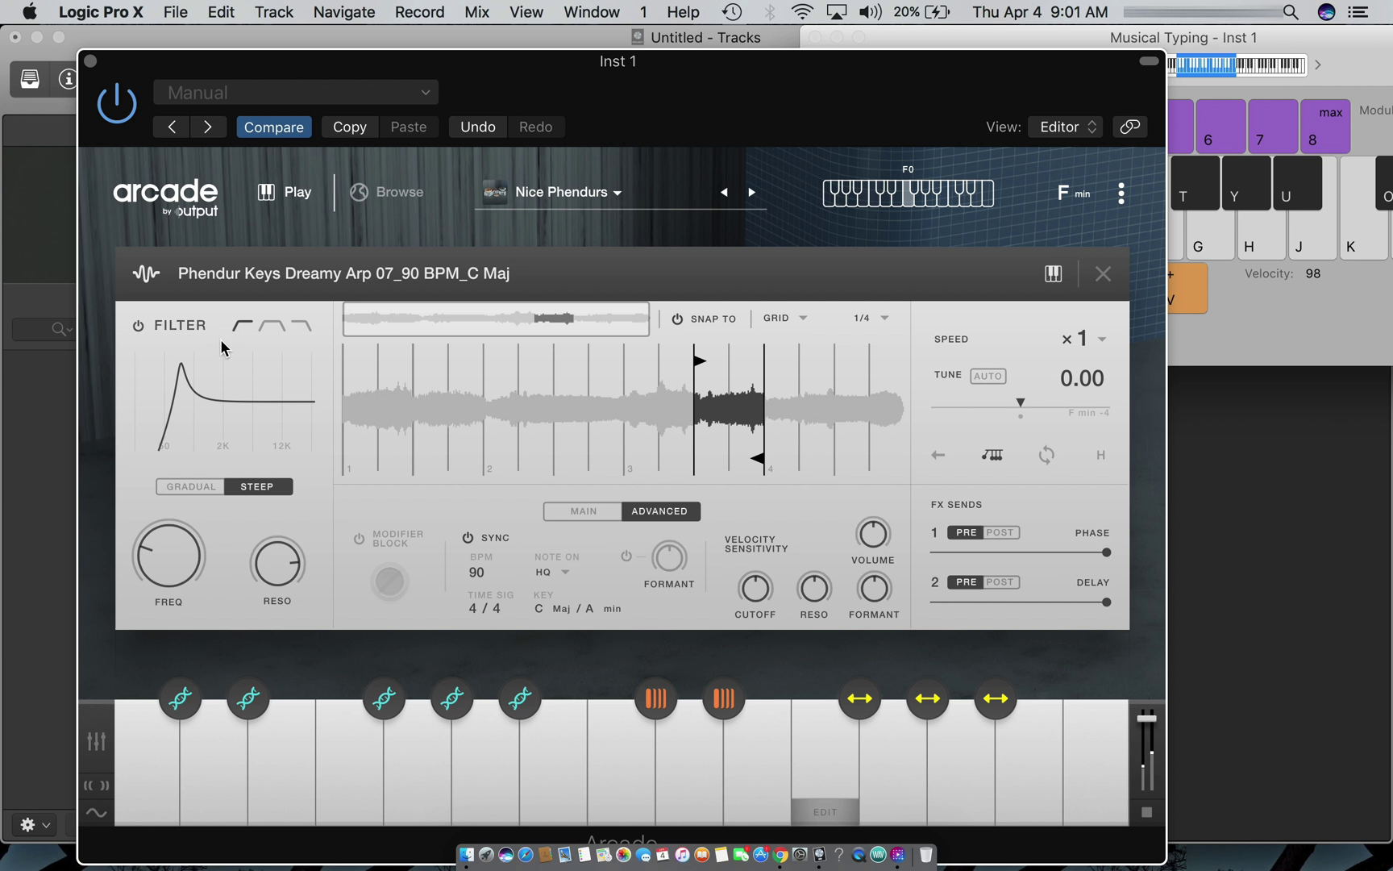
left_click(272, 333)
left_click(301, 326)
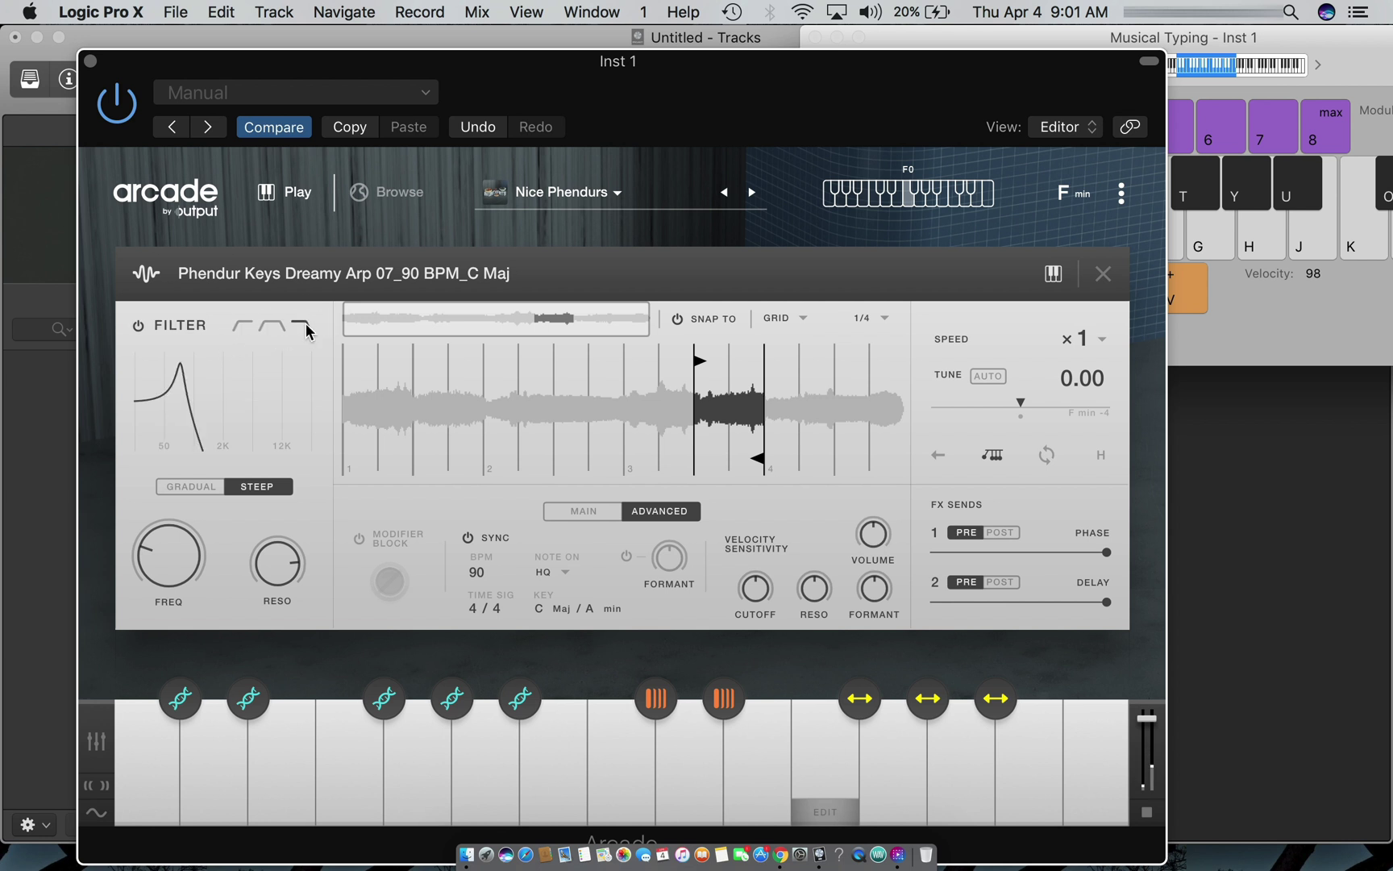
key("f")
left_click_drag(188, 390, 315, 379)
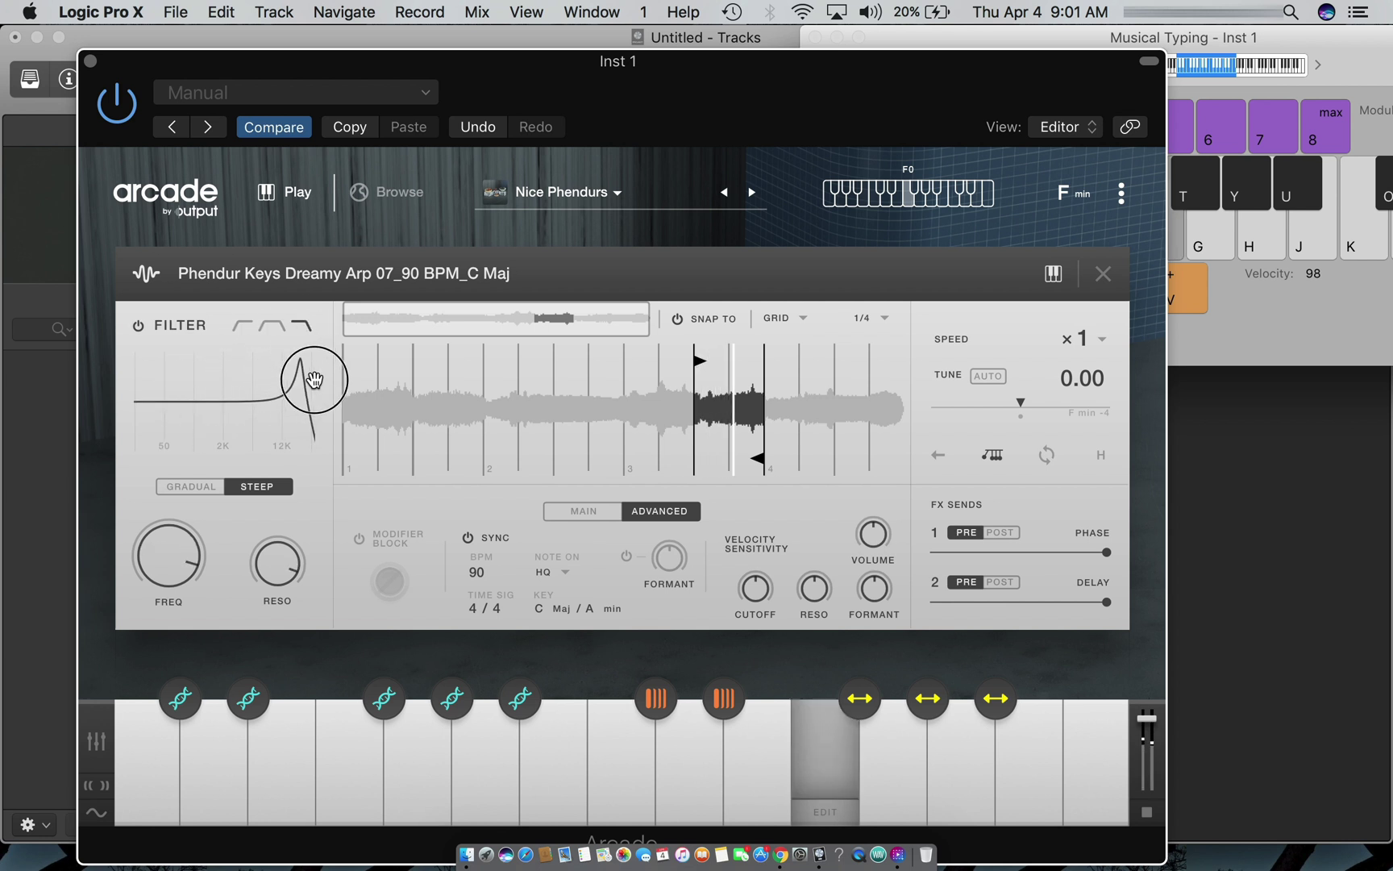
key("f")
Set band-pass, lower the frequency to 239 Hz, then switch the filter off
left_click(271, 325)
left_click_drag(300, 407, 237, 576)
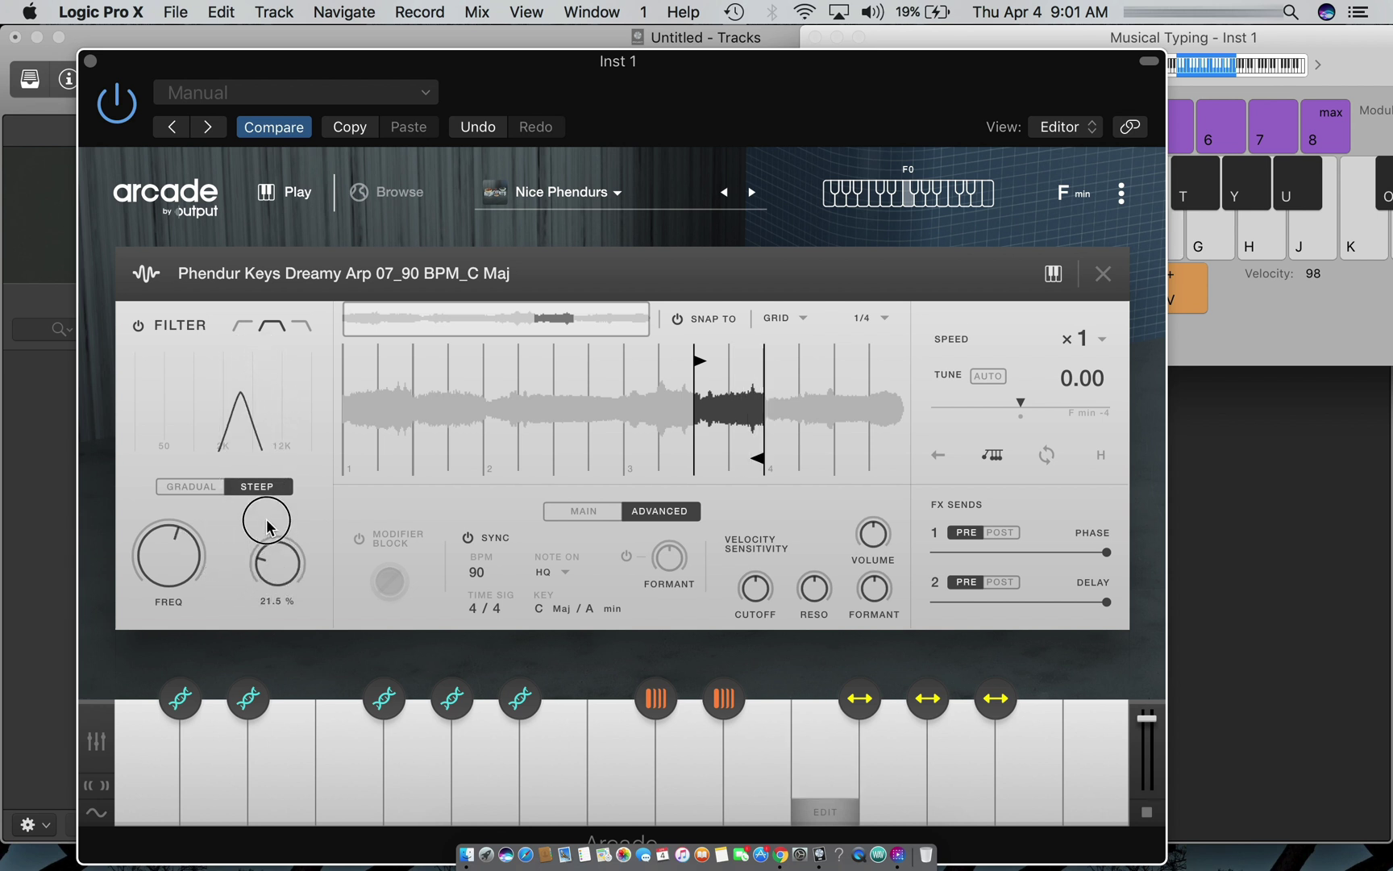
left_click_drag(164, 587, 246, 736)
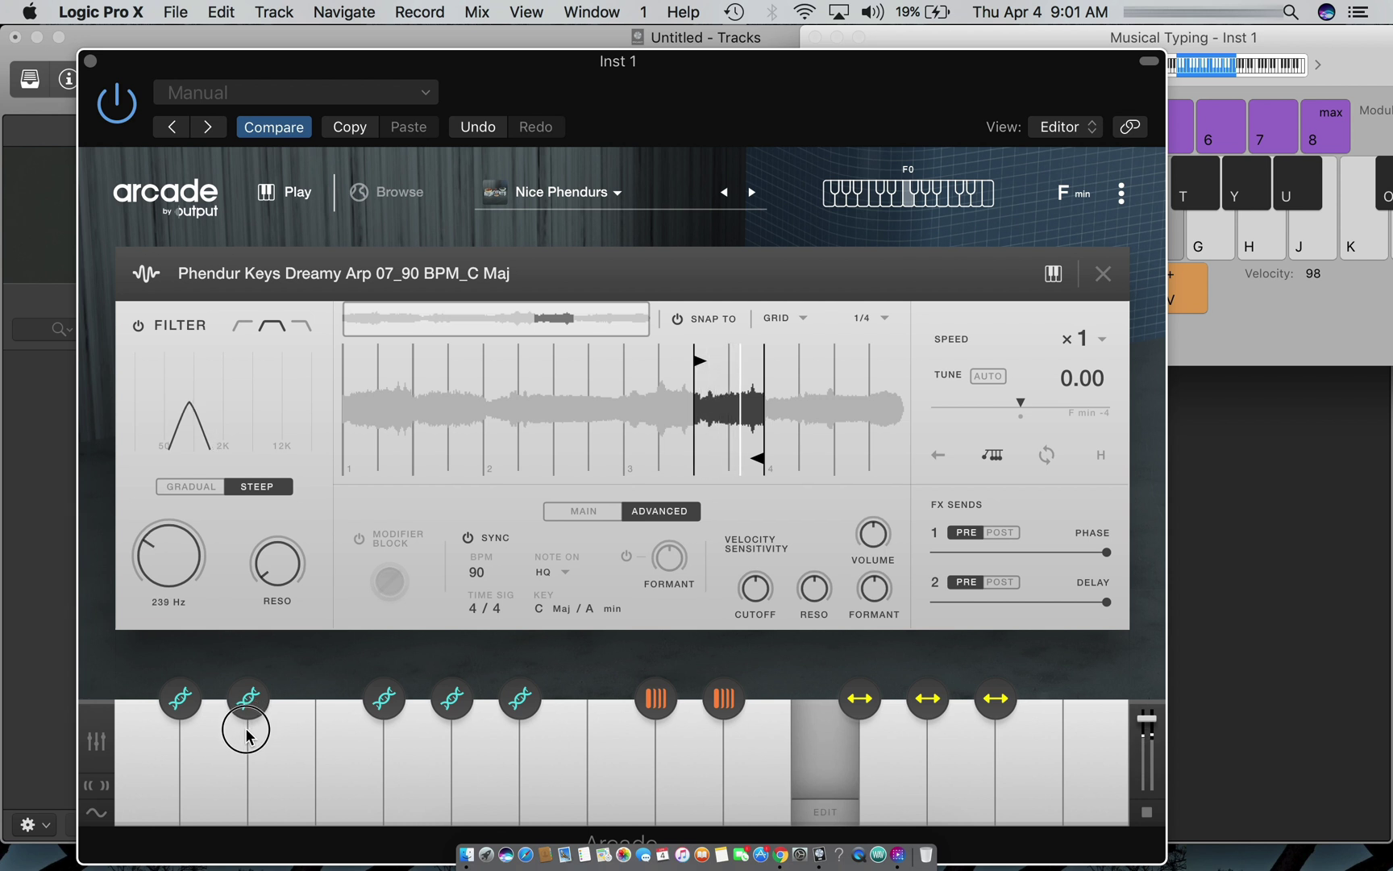
left_click_drag(246, 735, 244, 734)
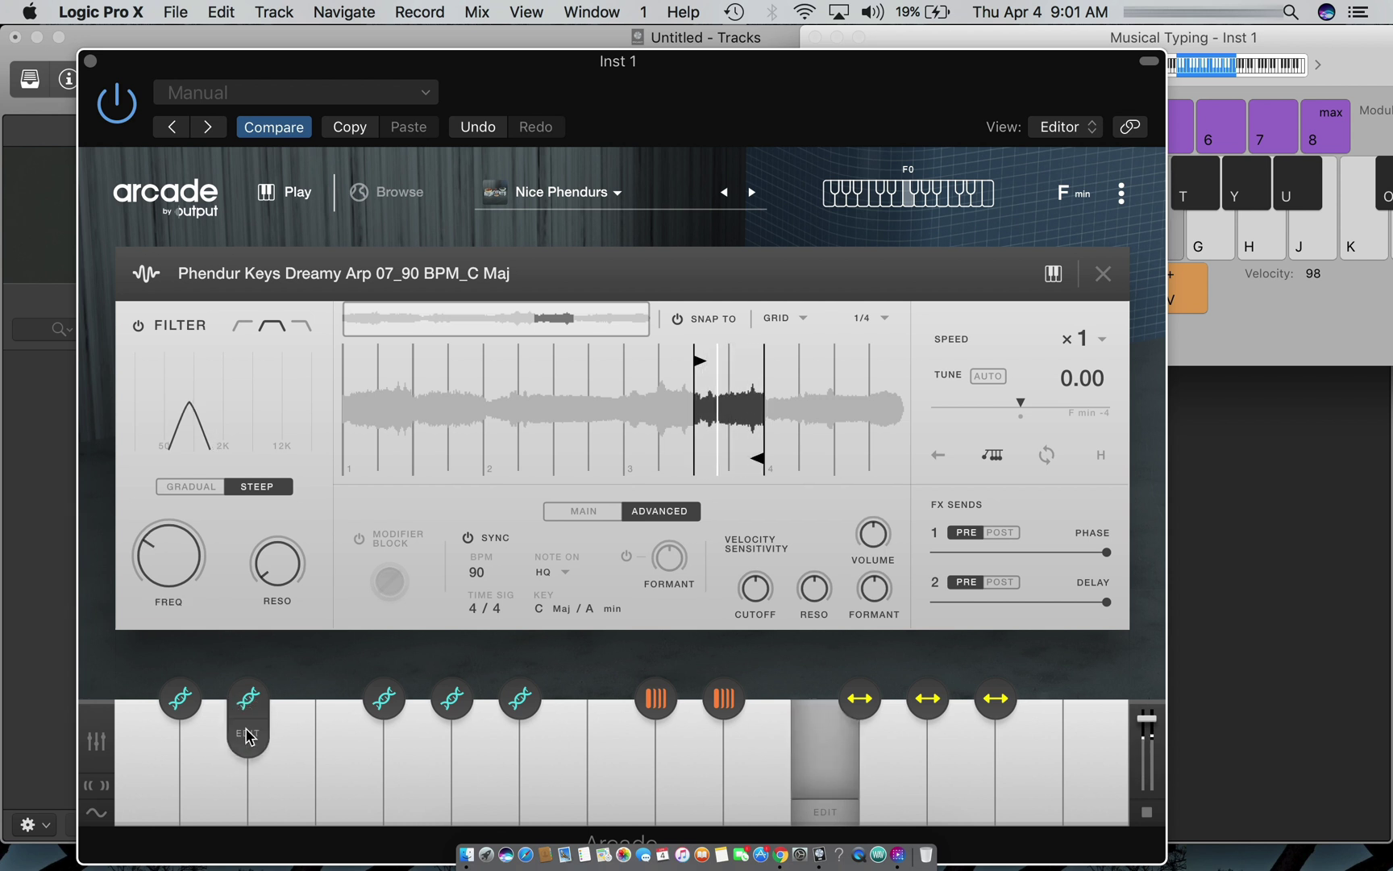
left_click(138, 326)
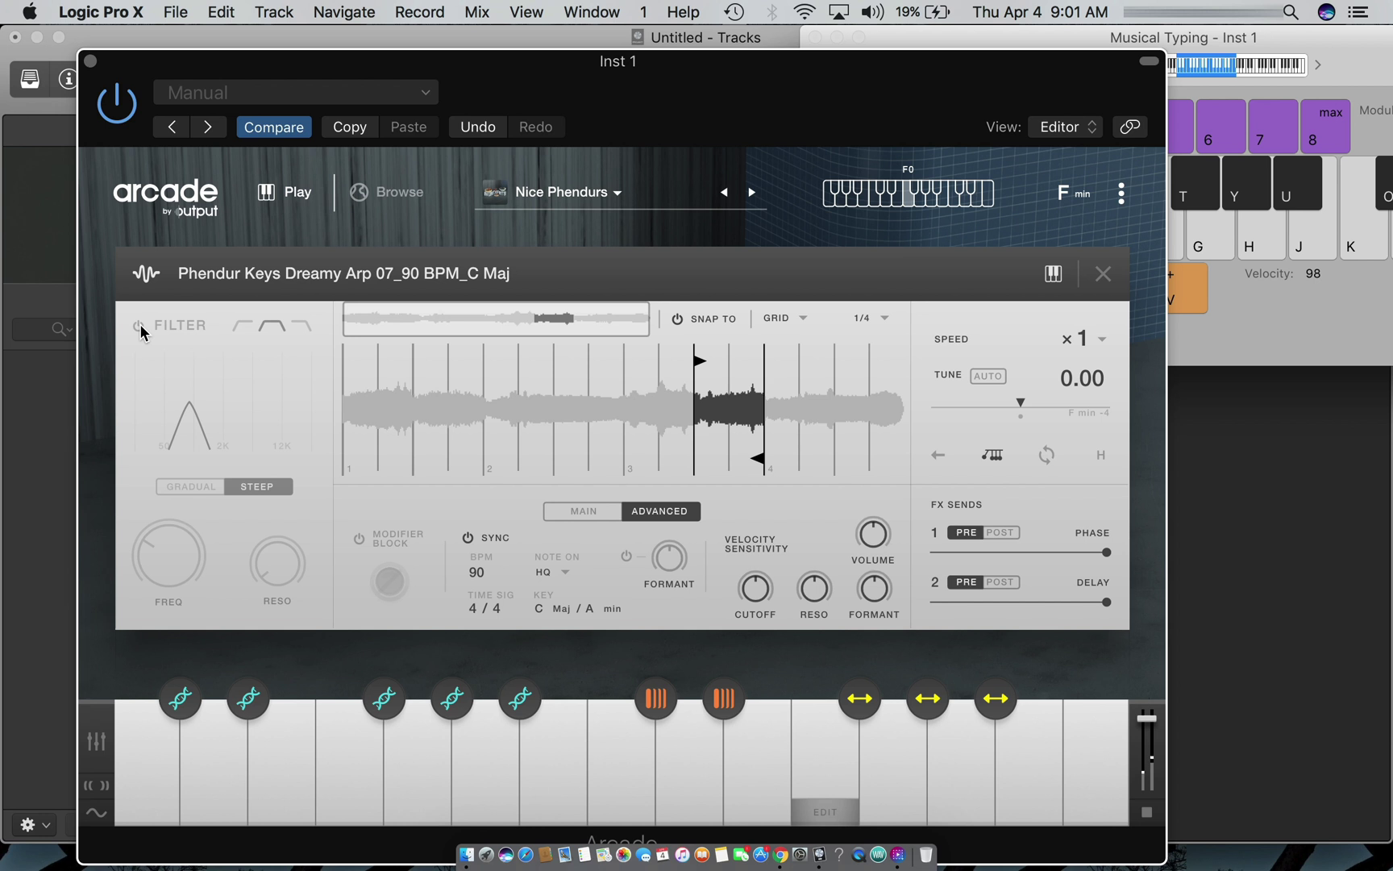
Close the sample editor and adjust the Wet and Overdrive knobs while playing notes
left_click(1103, 274)
key("f")
left_click_drag(1036, 513, 990, 326)
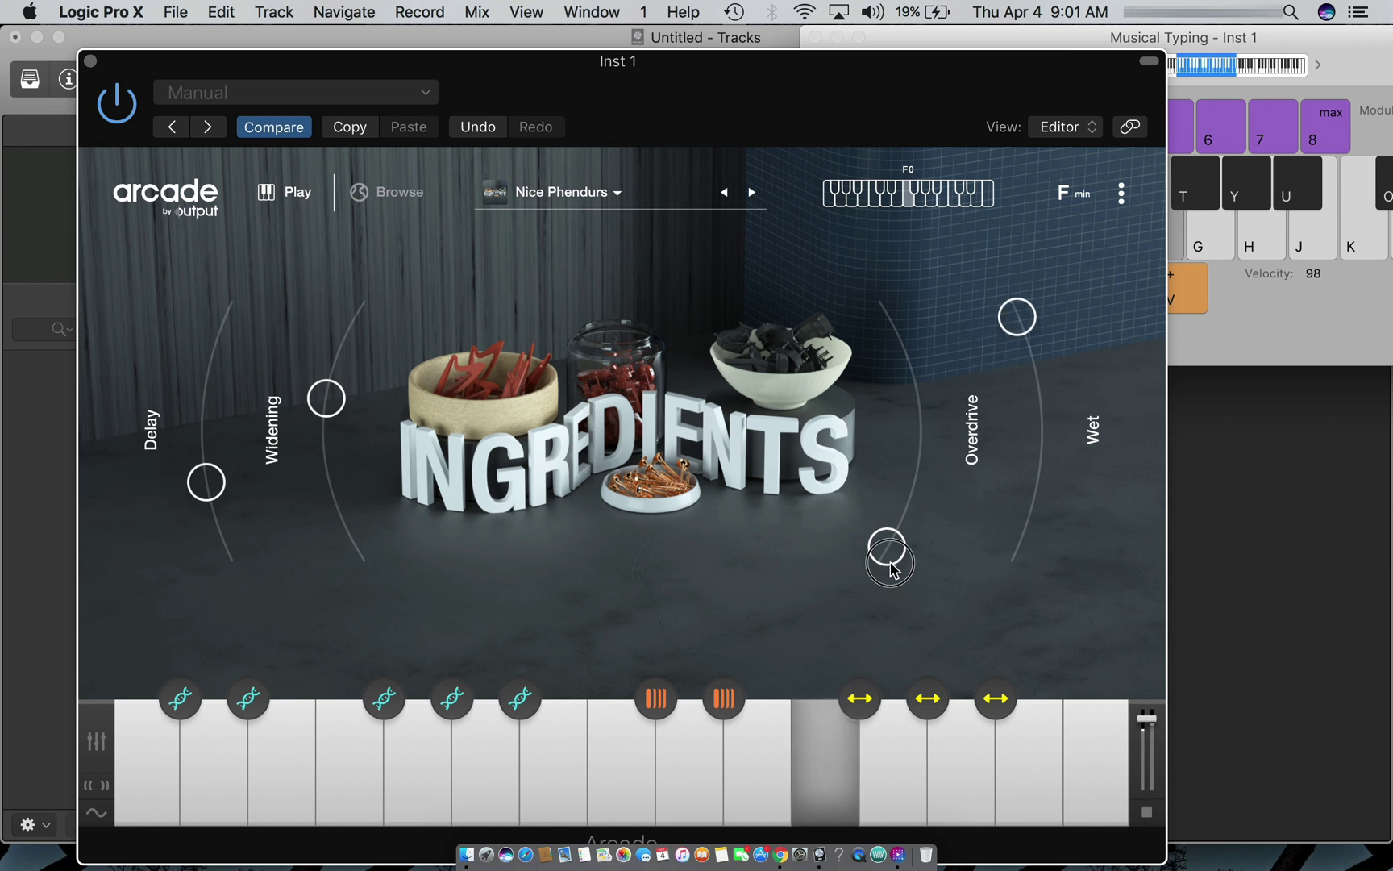
mouse_move(887, 547)
left_mouse_down()
mouse_move(892, 464)
mouse_move(871, 535)
left_mouse_up()
key("f")
left_click_drag(1006, 334, 1038, 475)
left_click_drag(903, 520, 919, 449)
key("f")
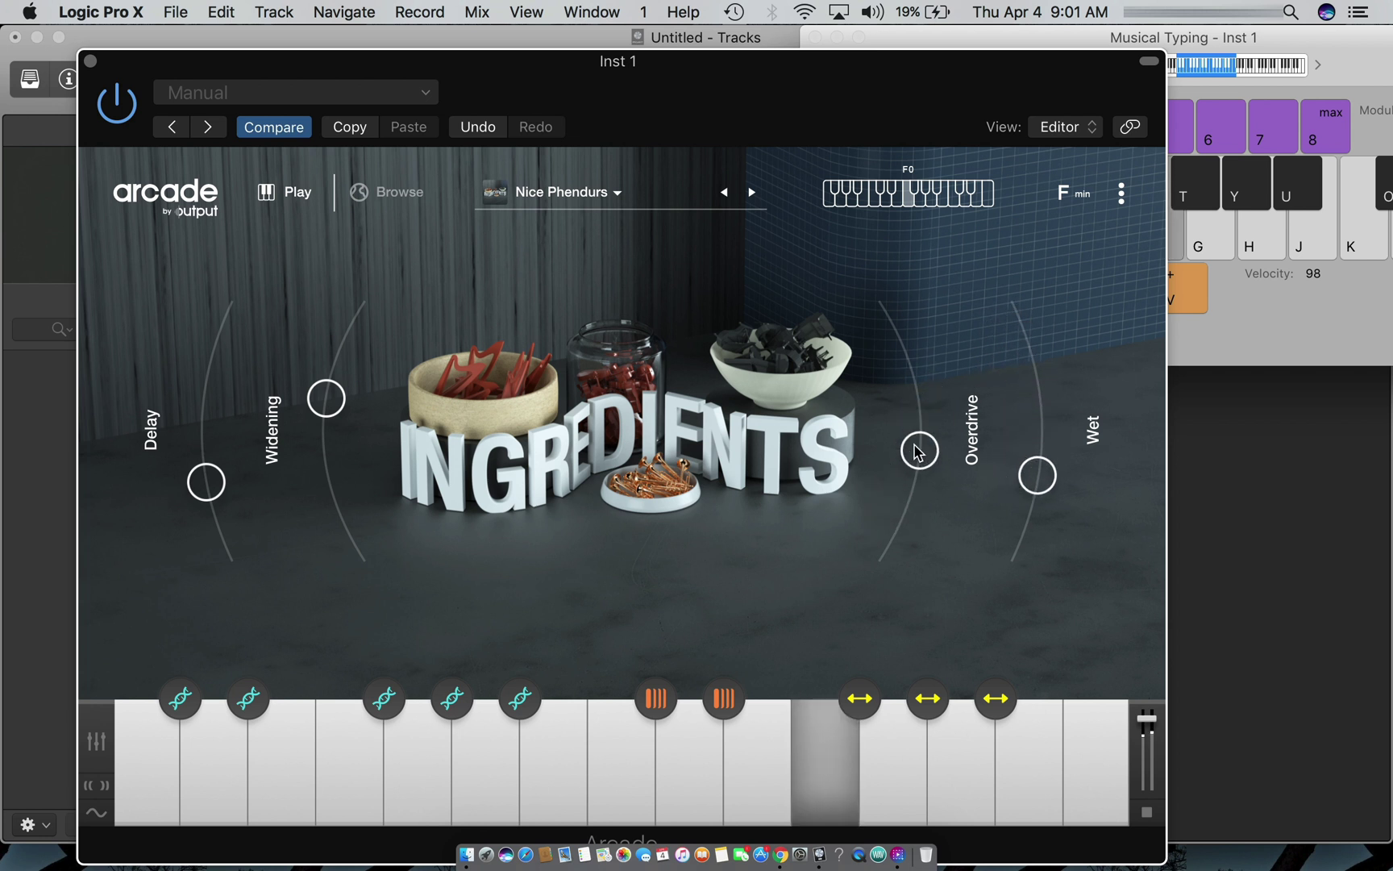
left_click_drag(1038, 476, 989, 556)
key("f")
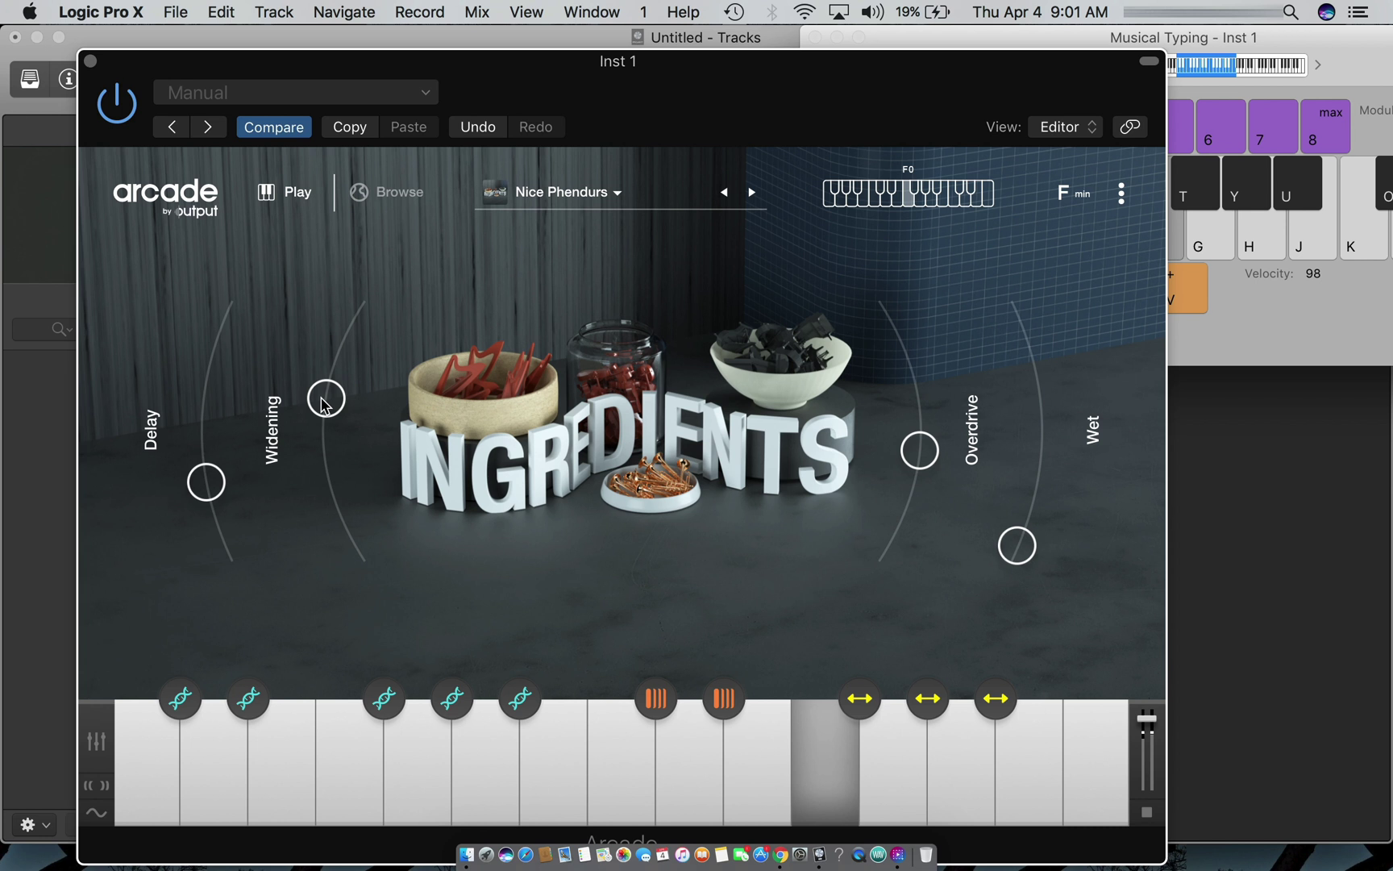
Turn Widening and Delay fully down, raise Wet slightly, and open the Browse Kits list
left_click_drag(326, 399, 392, 555)
left_click_drag(208, 473, 360, 622)
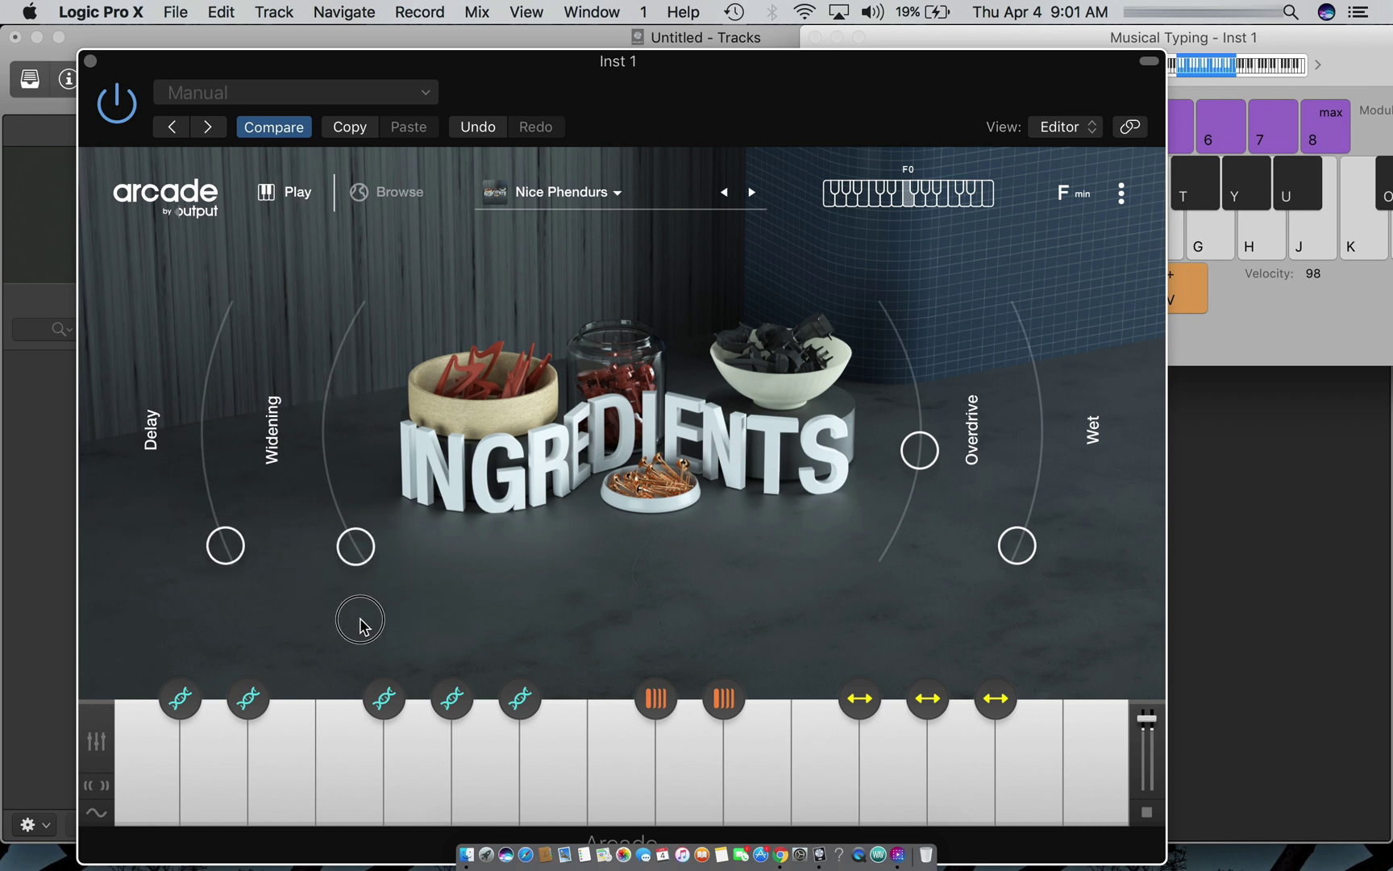
key("f")
left_click_drag(920, 449, 917, 520)
left_click_drag(1017, 546, 1021, 349)
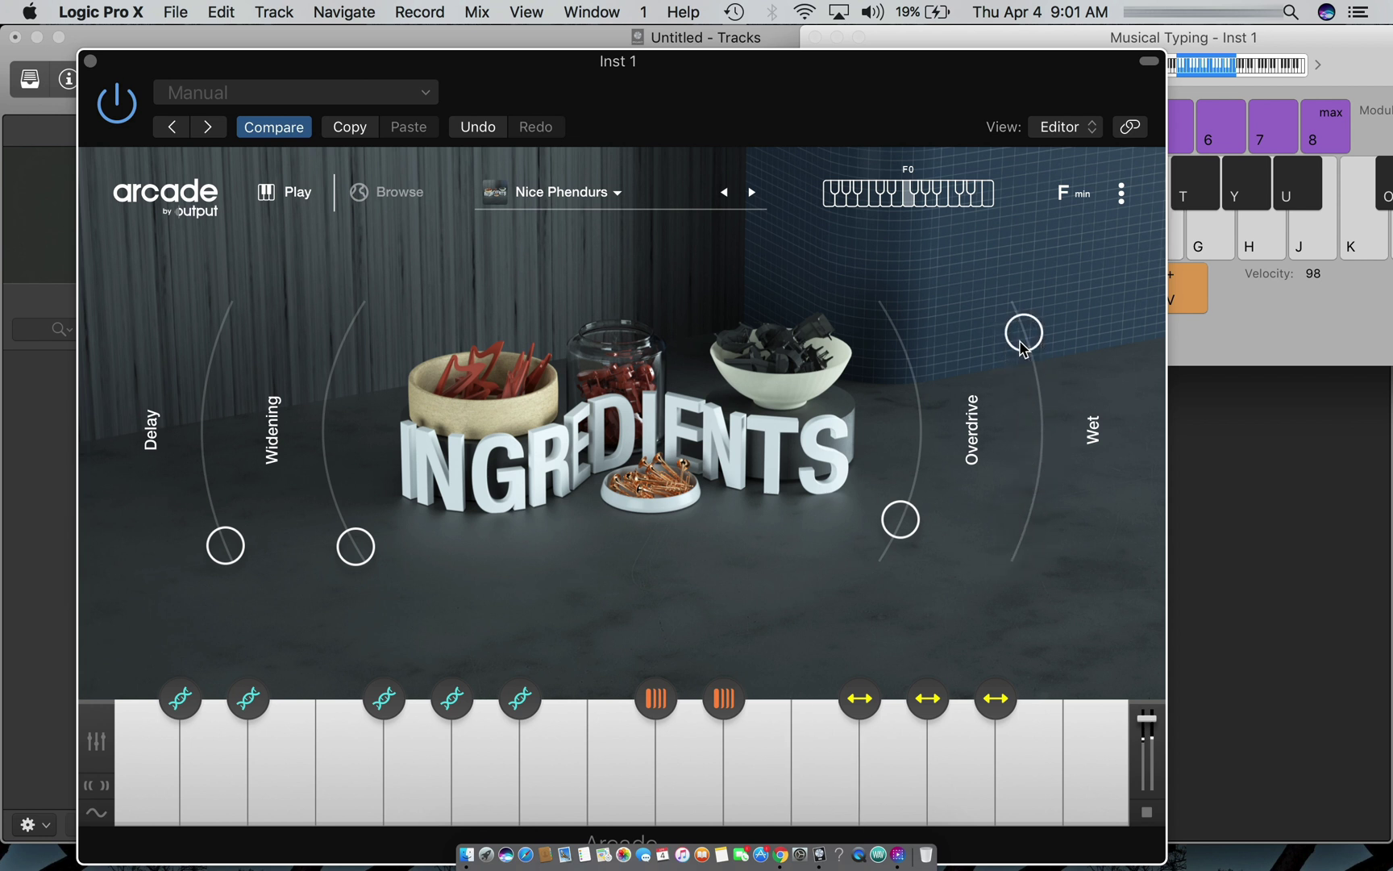
left_click(383, 195)
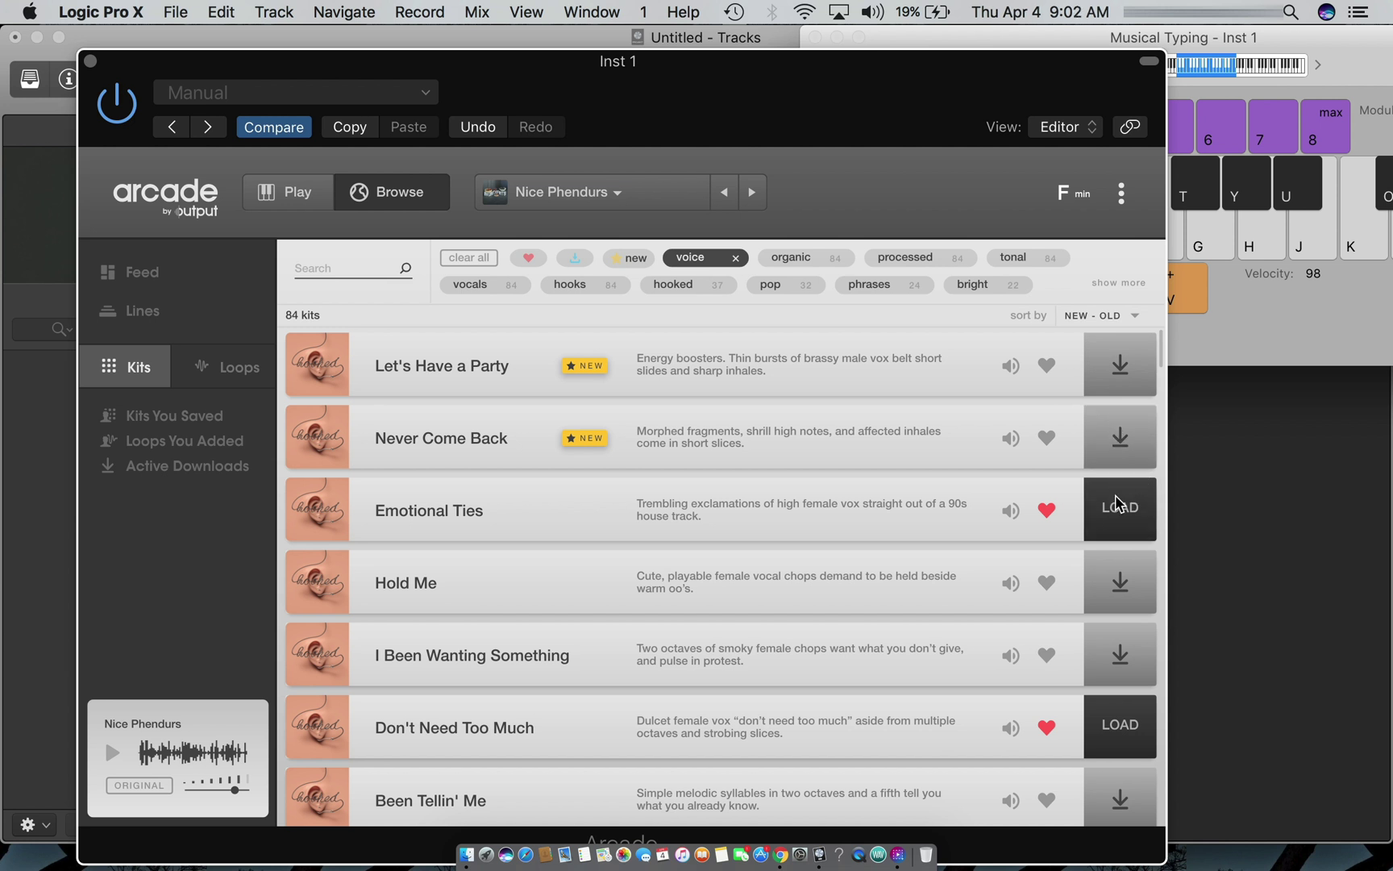
Download the Been Tellin' Me kit, then return to playing Nice Phendurs
left_click(1113, 797)
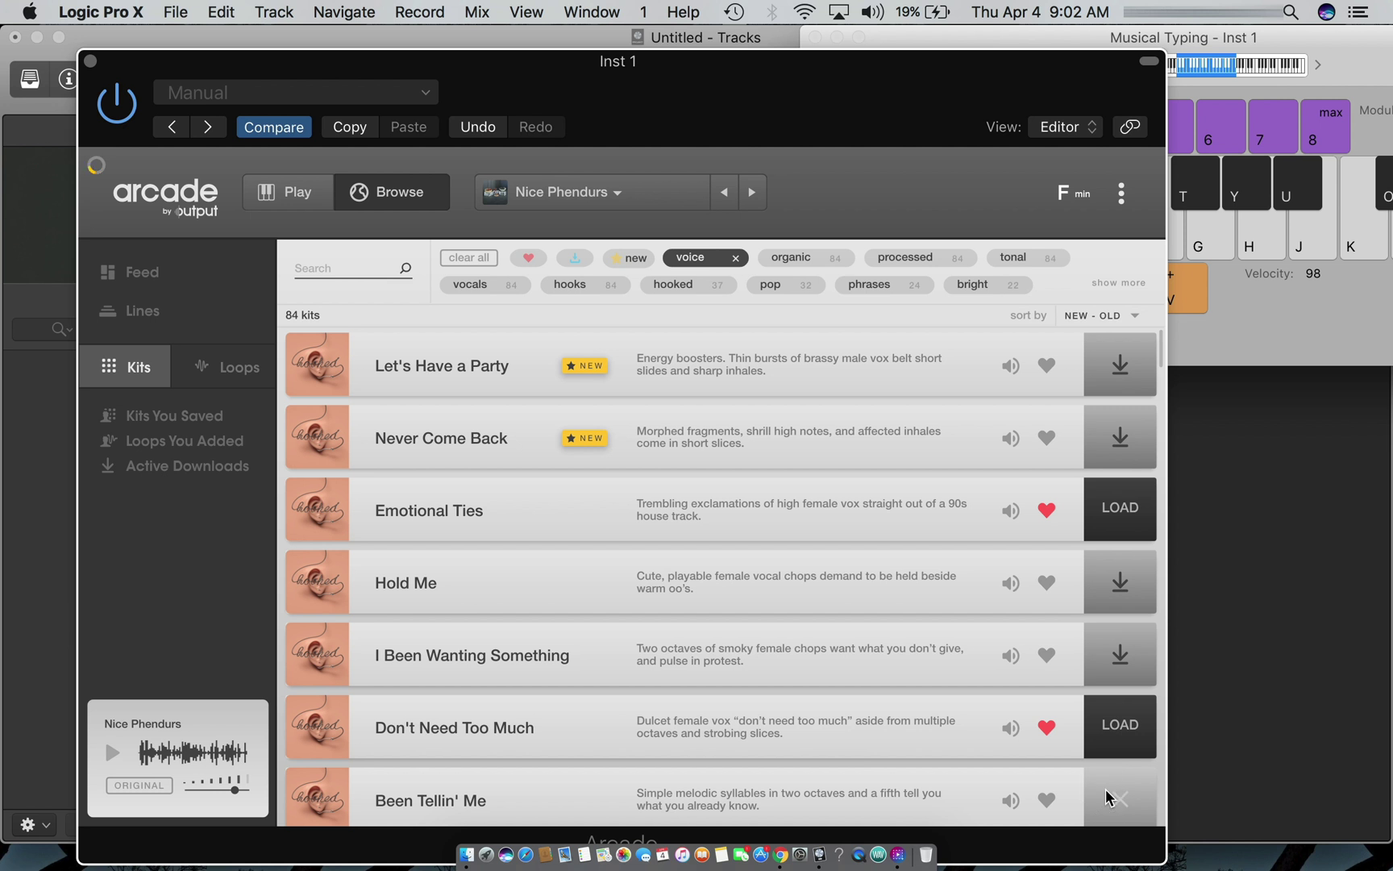
left_click(1131, 798)
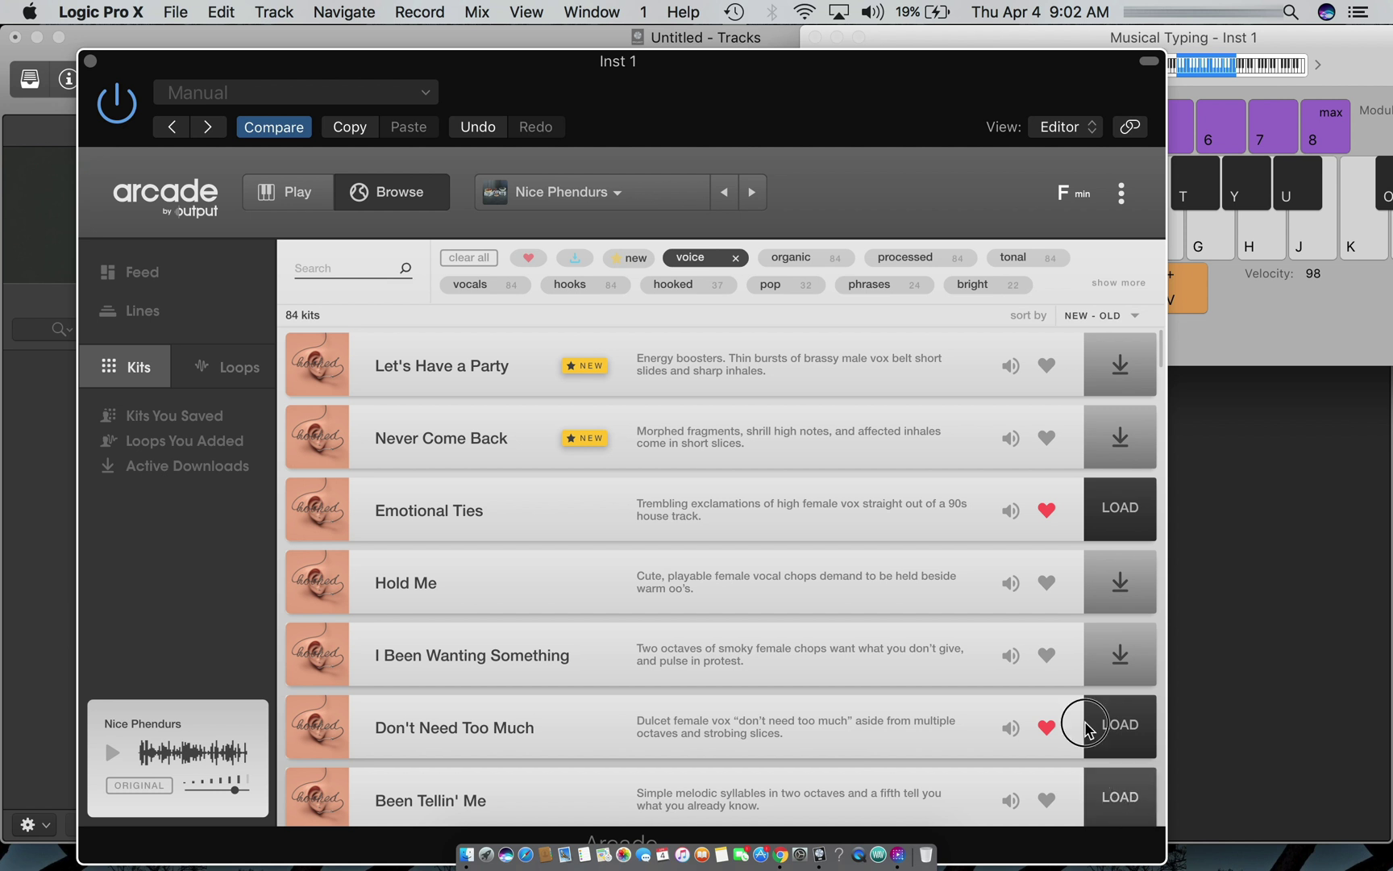
left_click(295, 196)
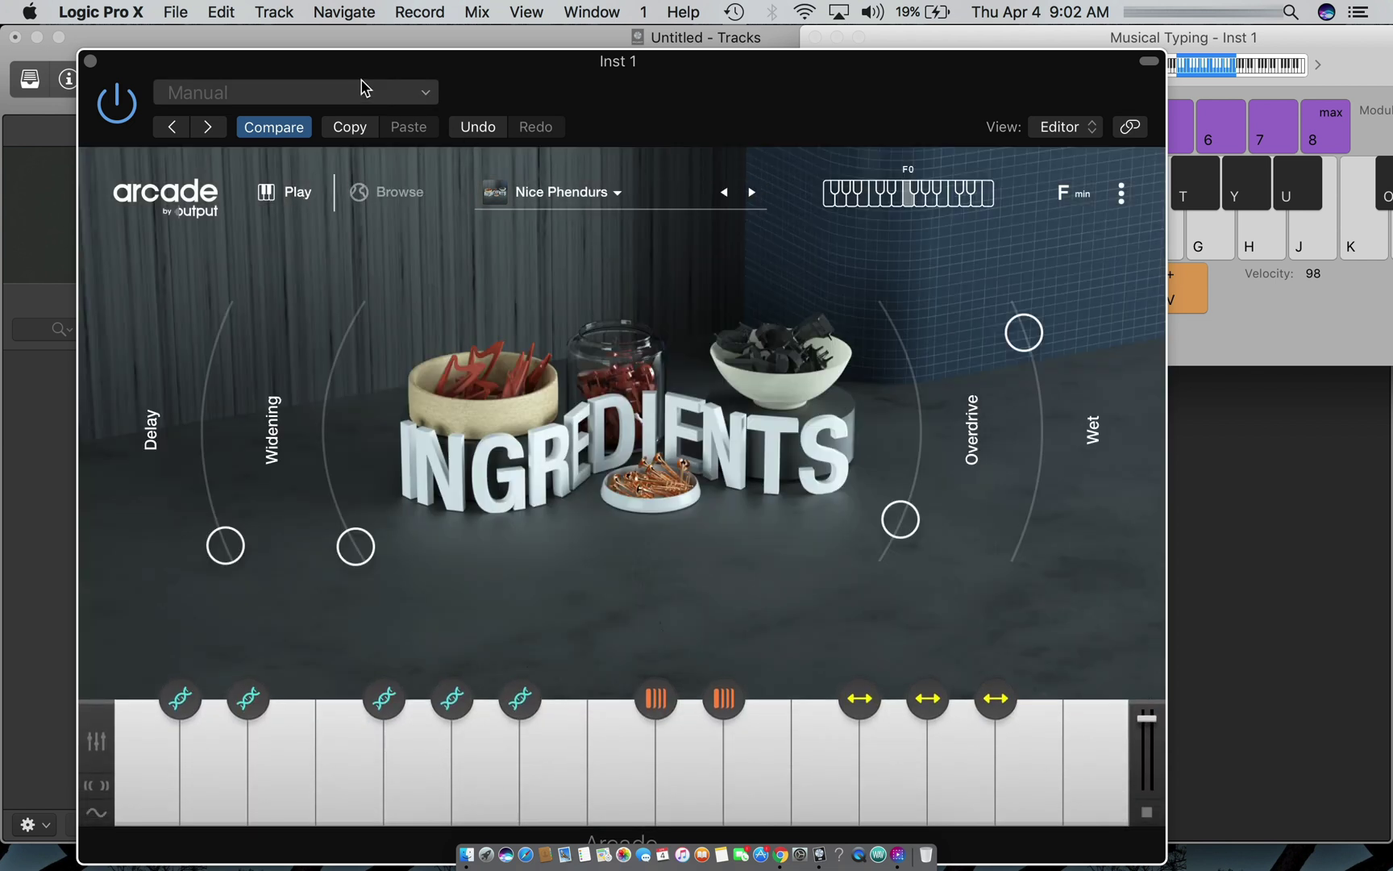
left_click(619, 194)
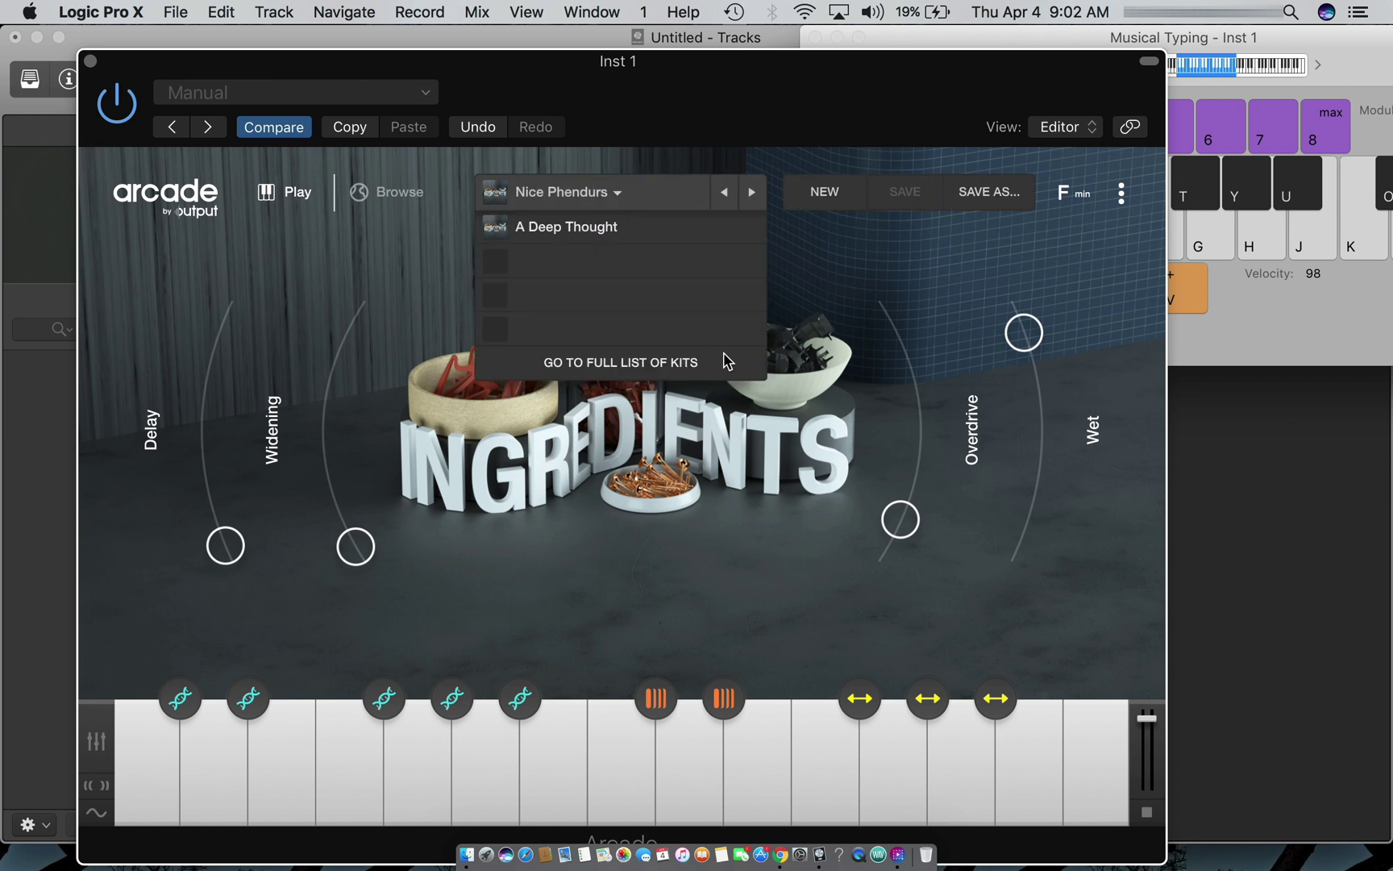
Save the edited Arcade kit as the user kit 'Nice Phendurs_my edit'
left_click(977, 198)
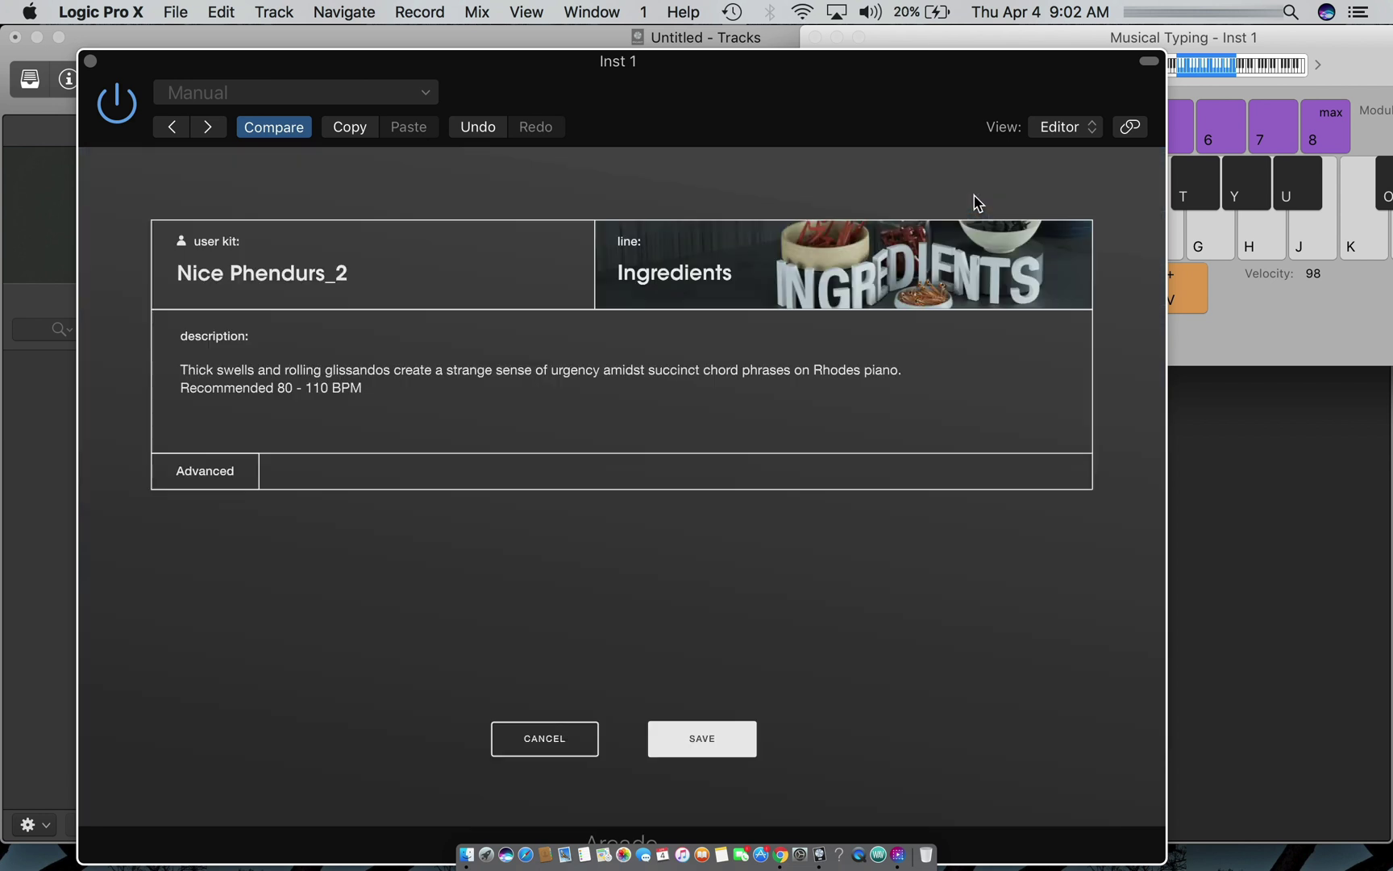
left_click(340, 272)
type("m y")
left_click(1336, 76)
left_click(815, 37)
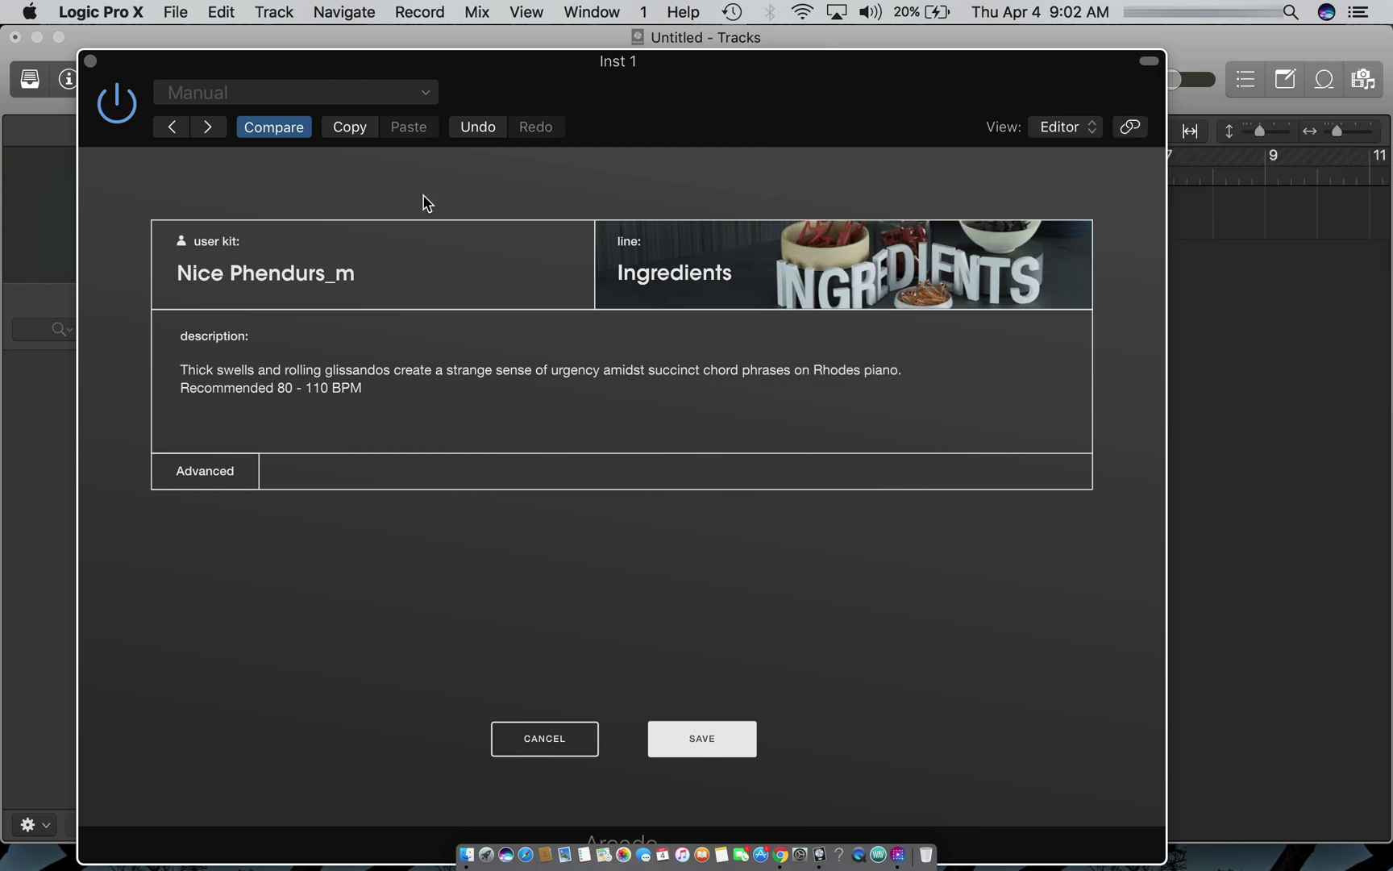
type("edit")
left_click(709, 737)
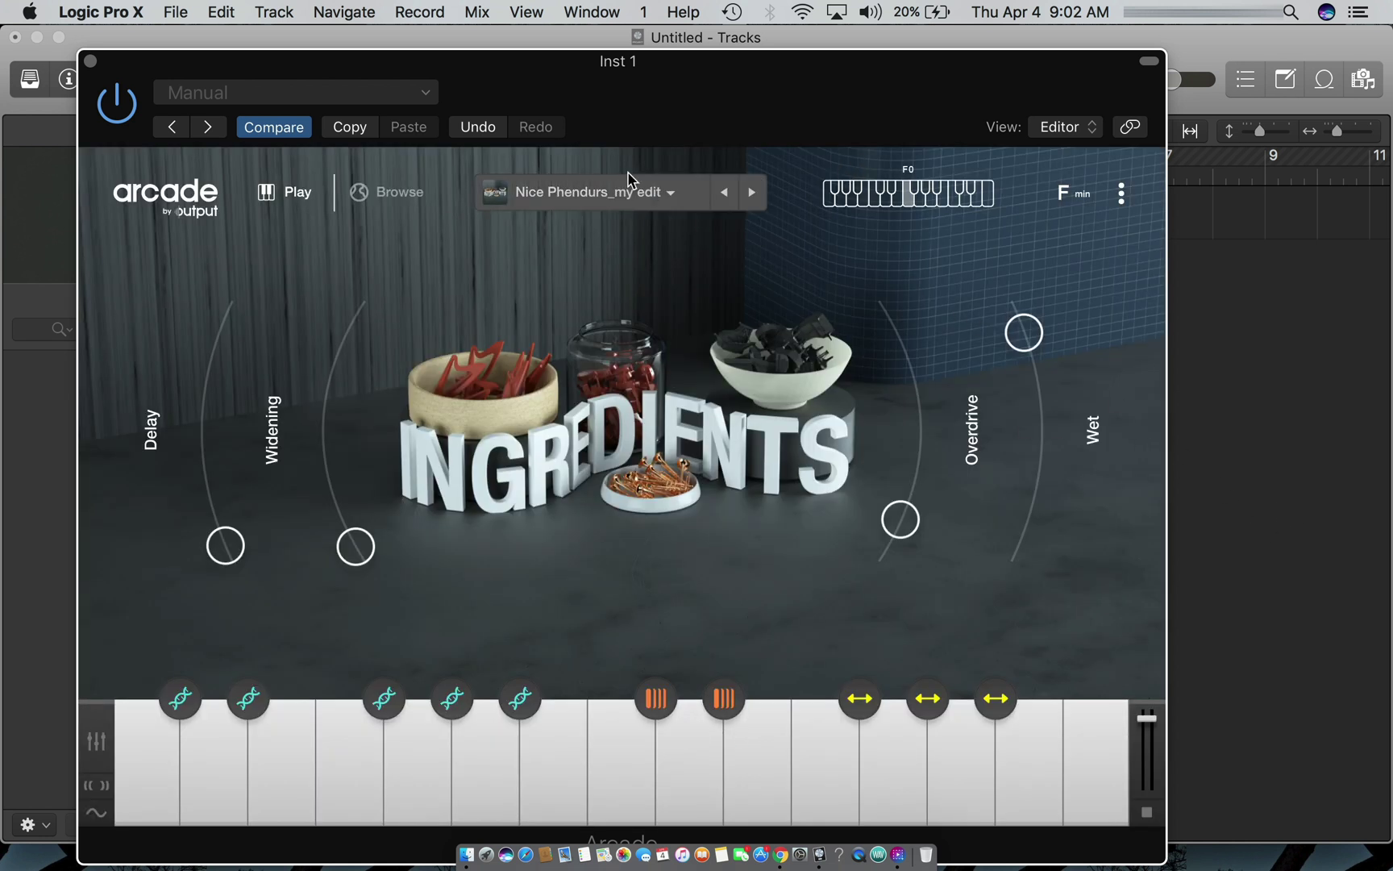
left_click(672, 199)
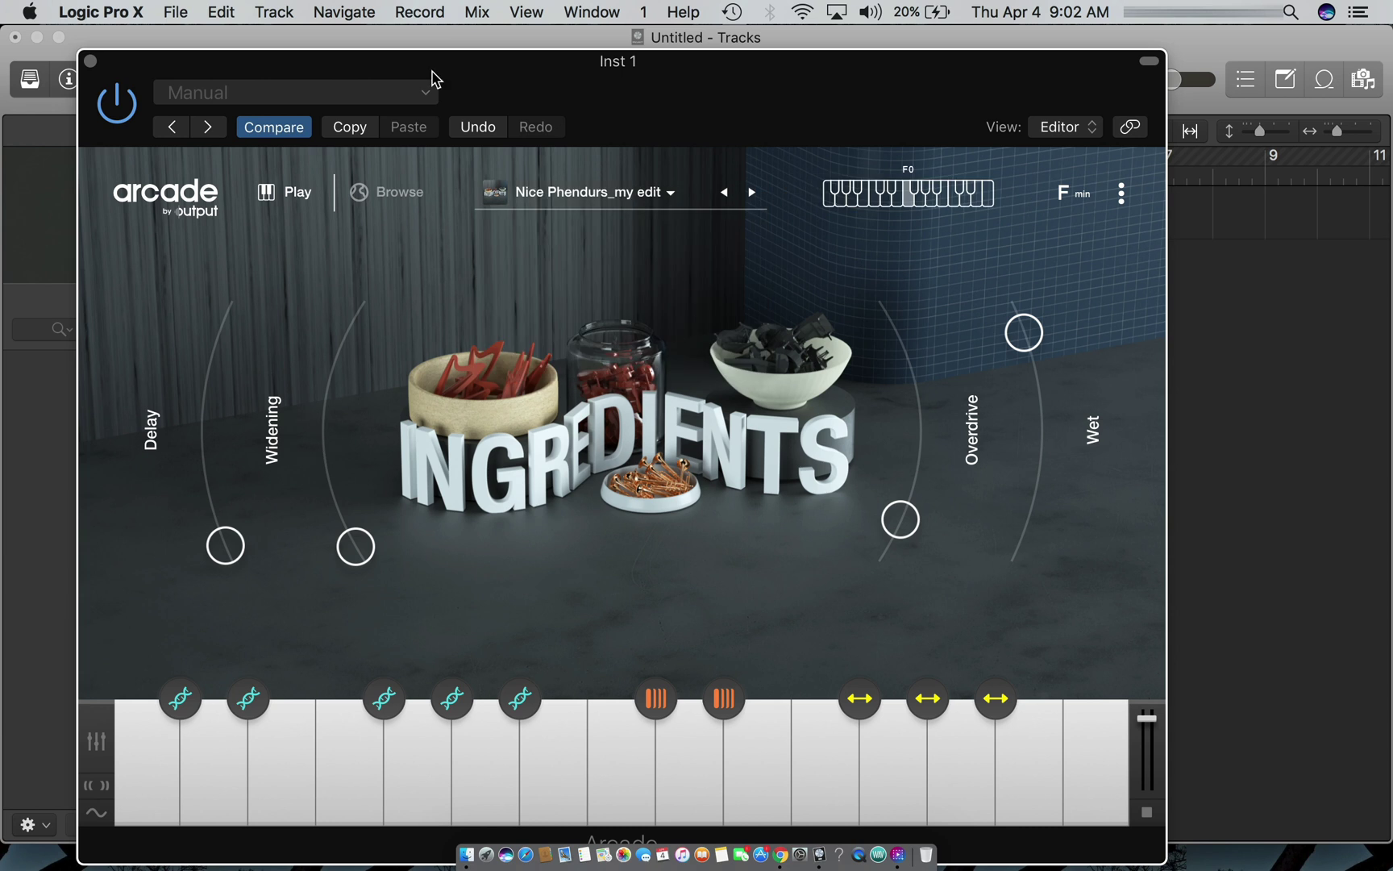
Save the Arcade plug-in setting as the Logic preset 'my edit arcade'
left_click(426, 92)
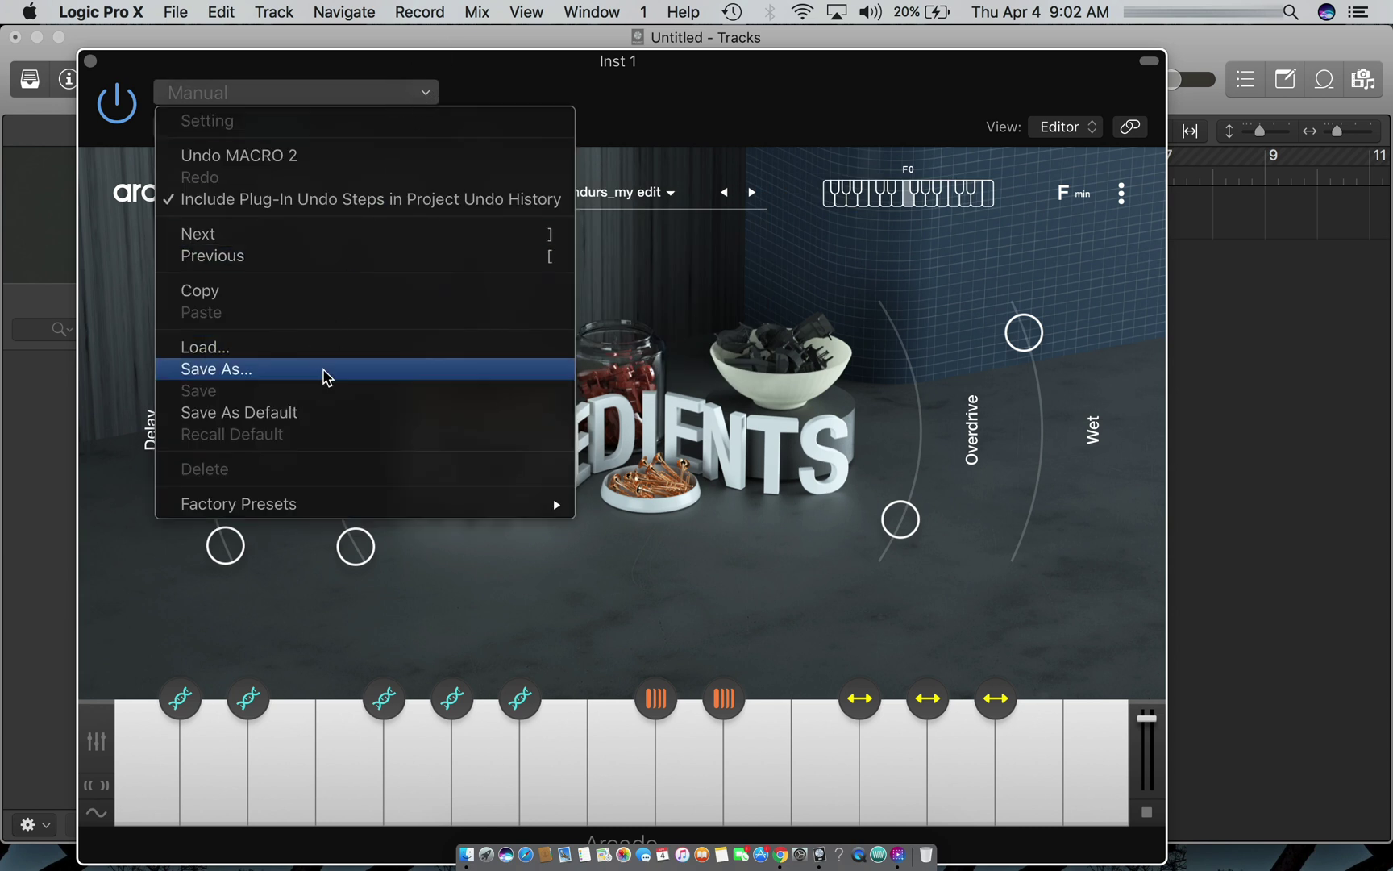
left_click(327, 370)
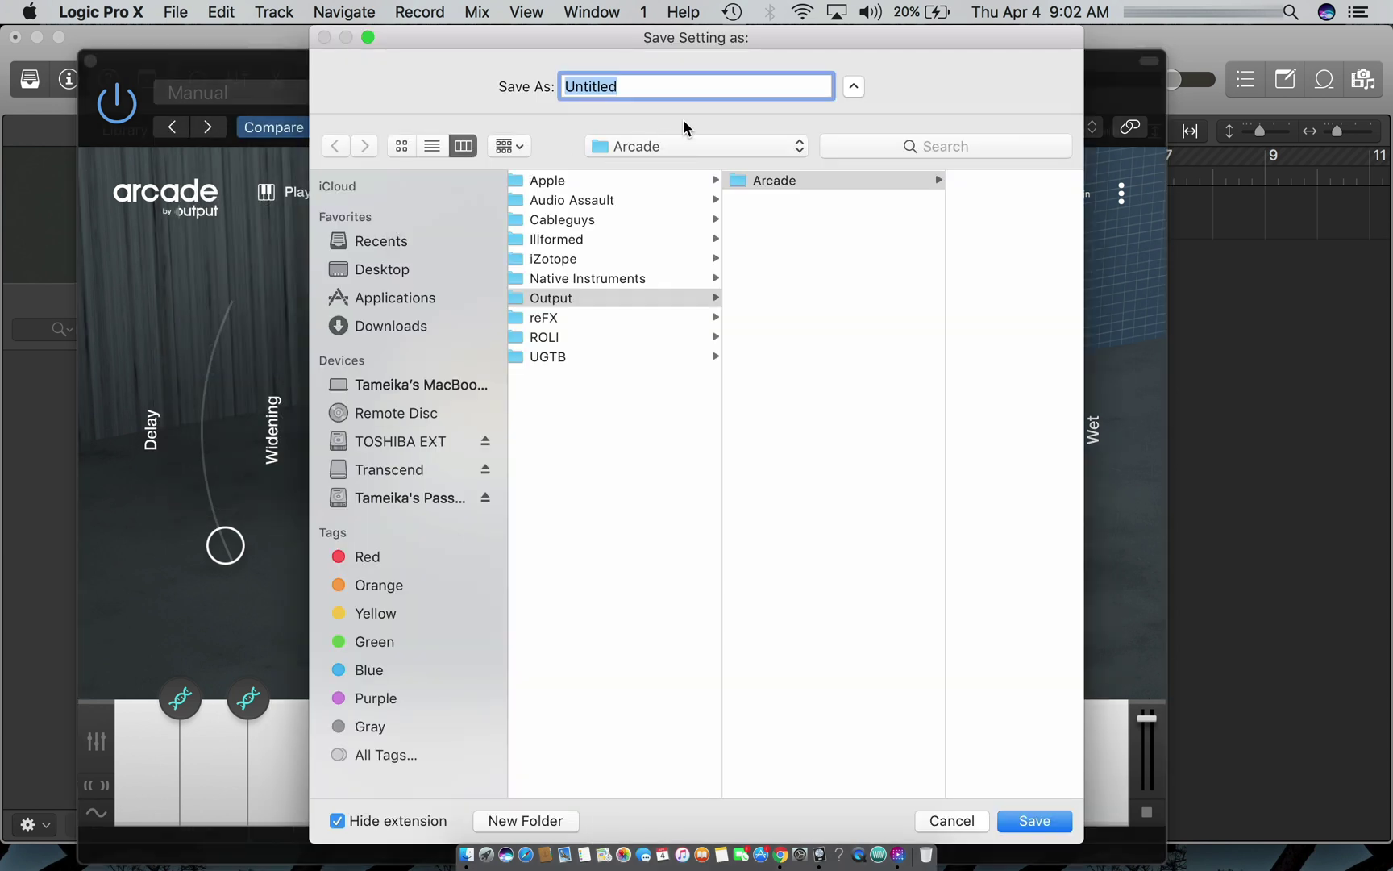
type("my edit arcade")
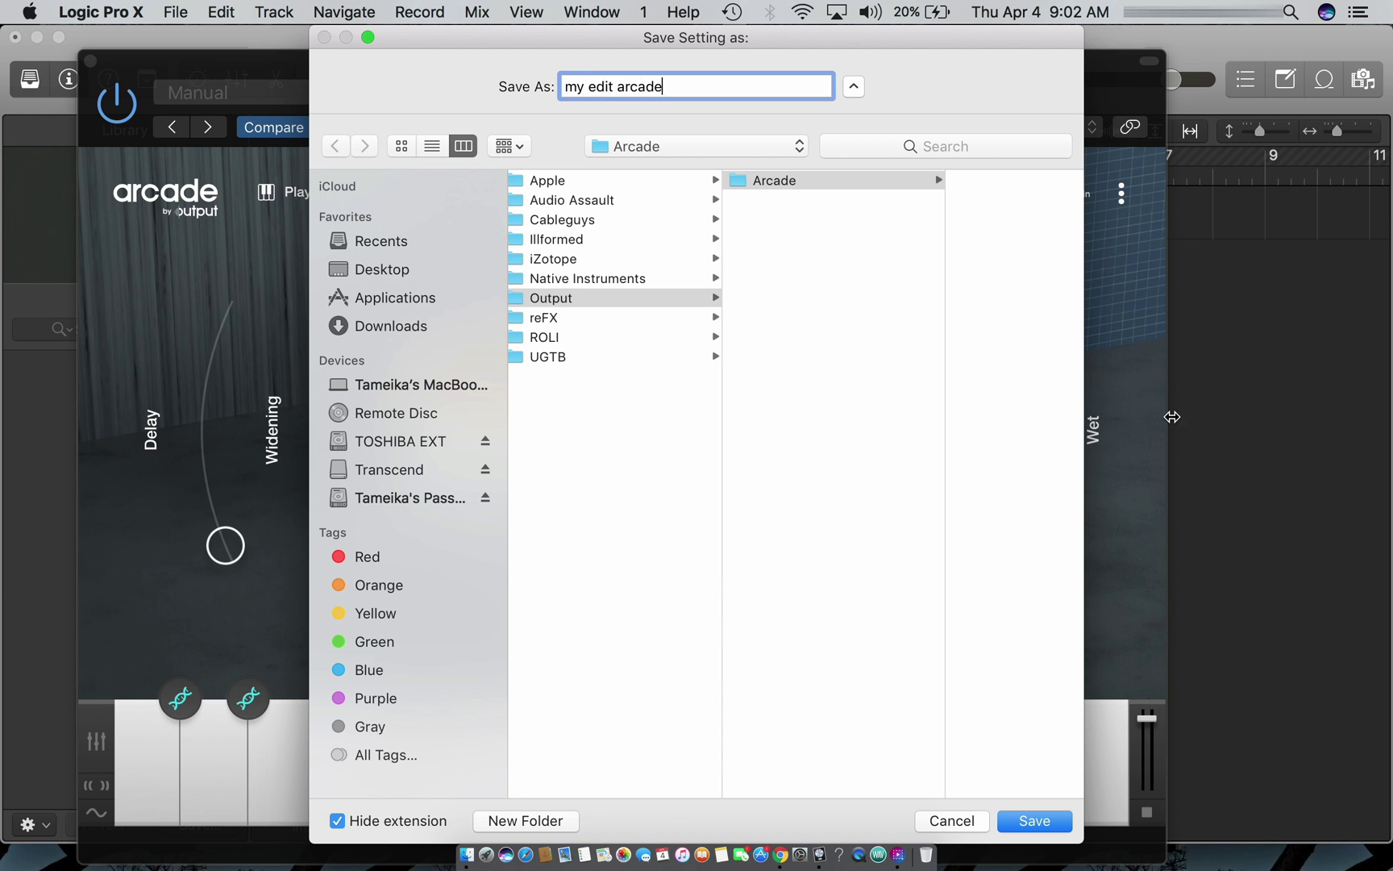
left_click(1034, 820)
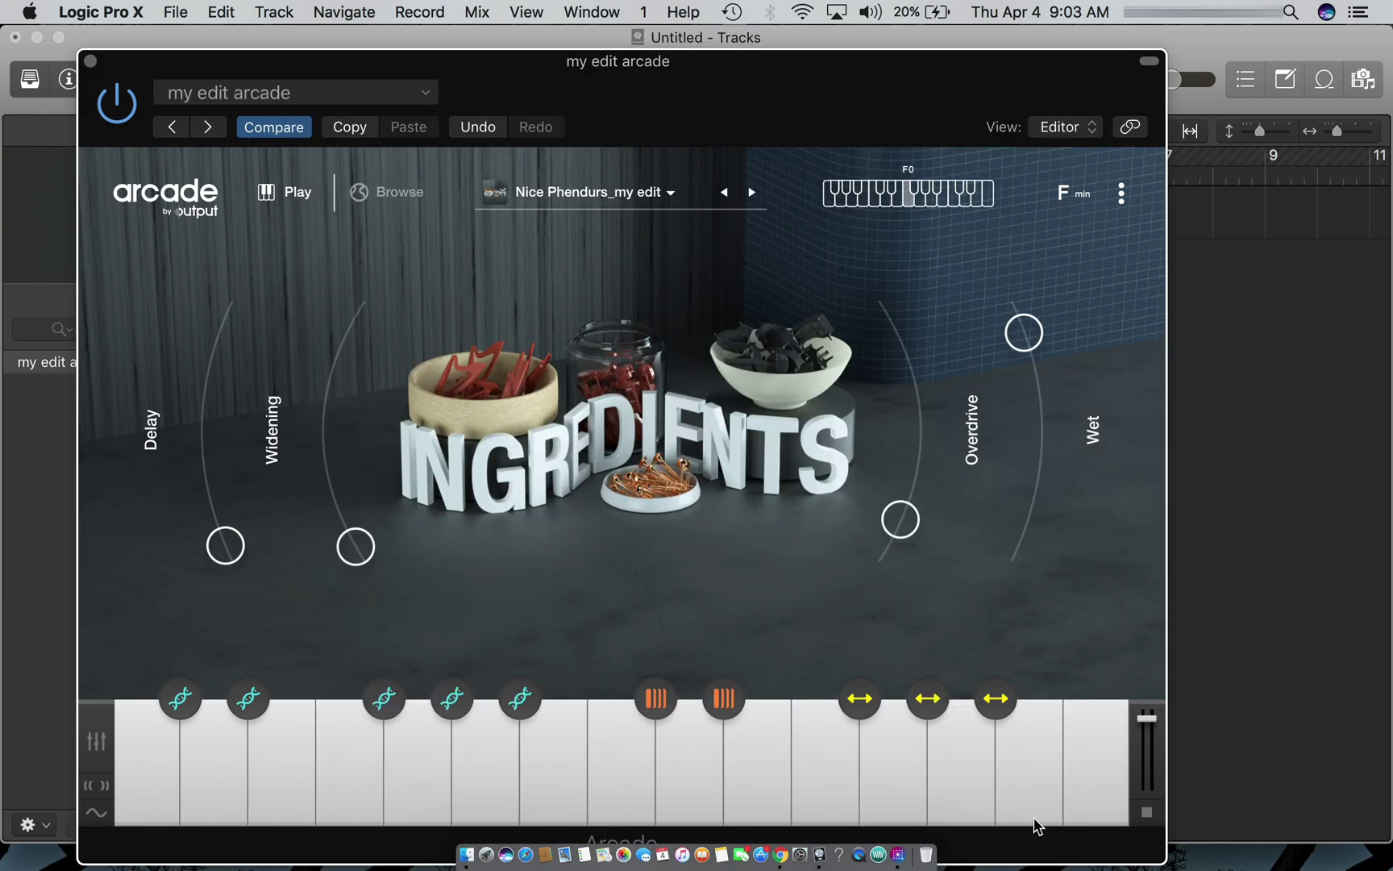
left_click(423, 94)
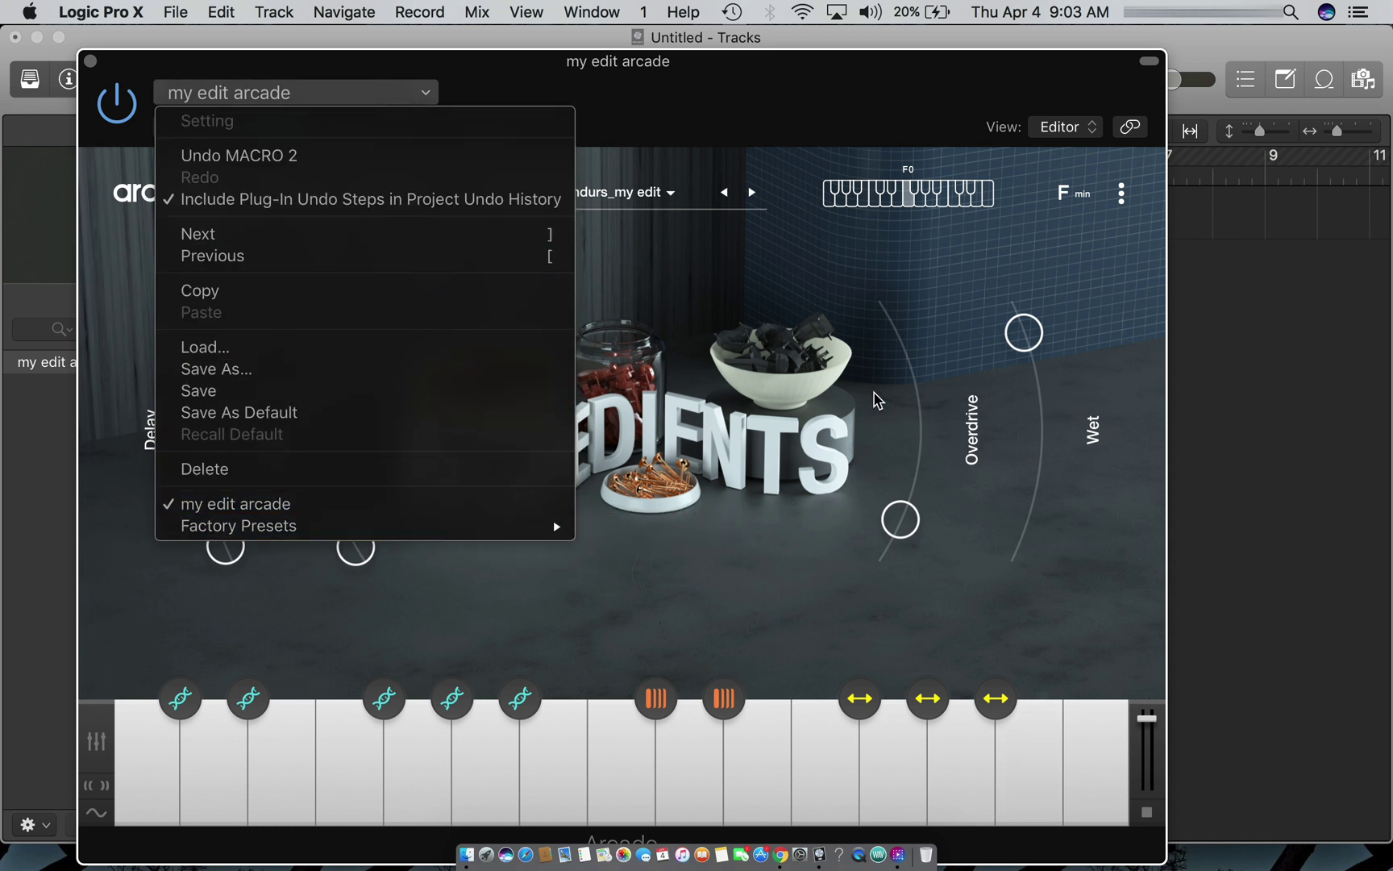
Load the Been Tellin' Me kit from Arcade's Browse library and return to Play view
left_click(885, 528)
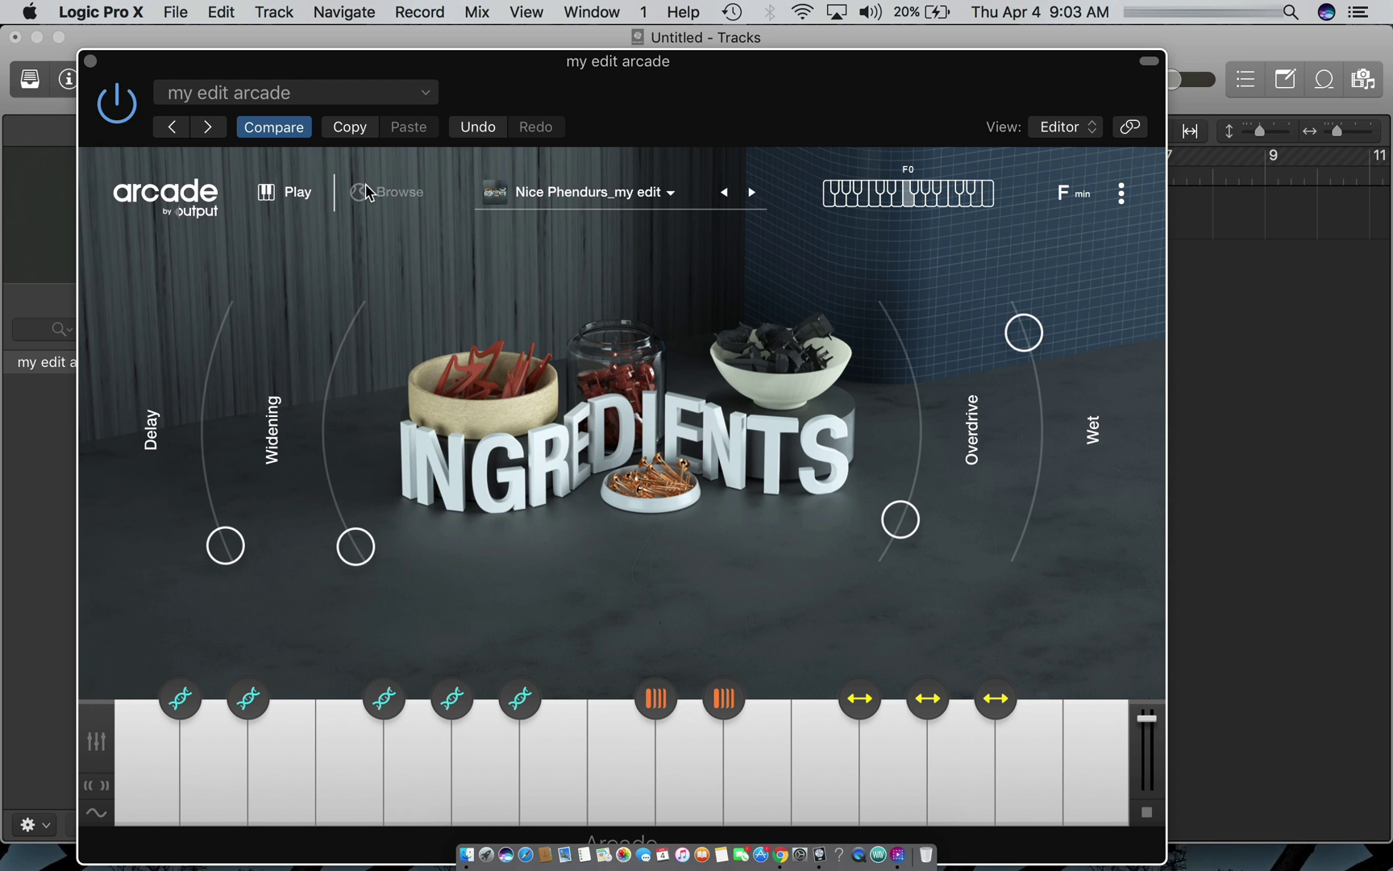
left_click(367, 192)
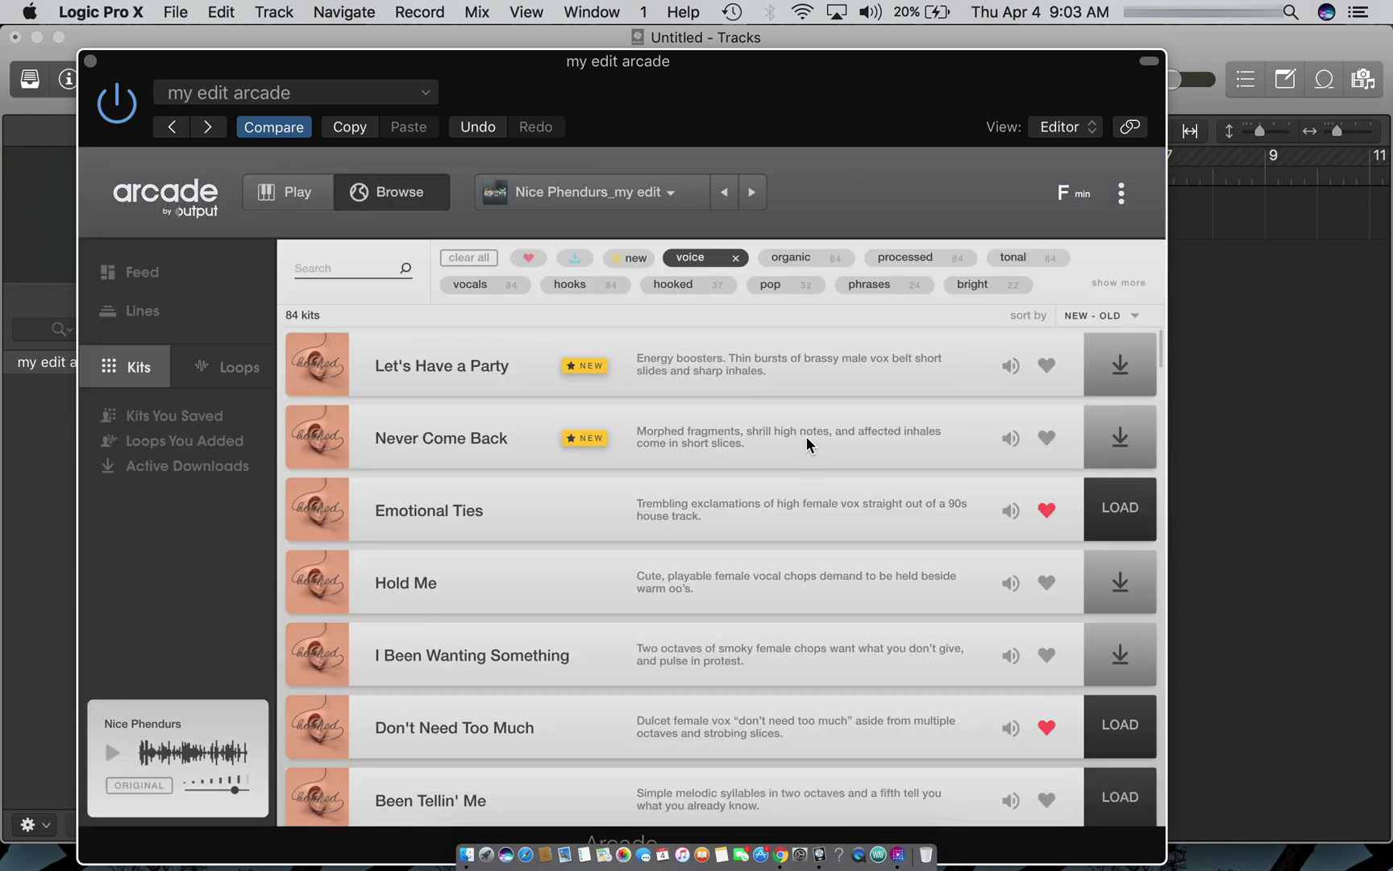
left_click(1113, 782)
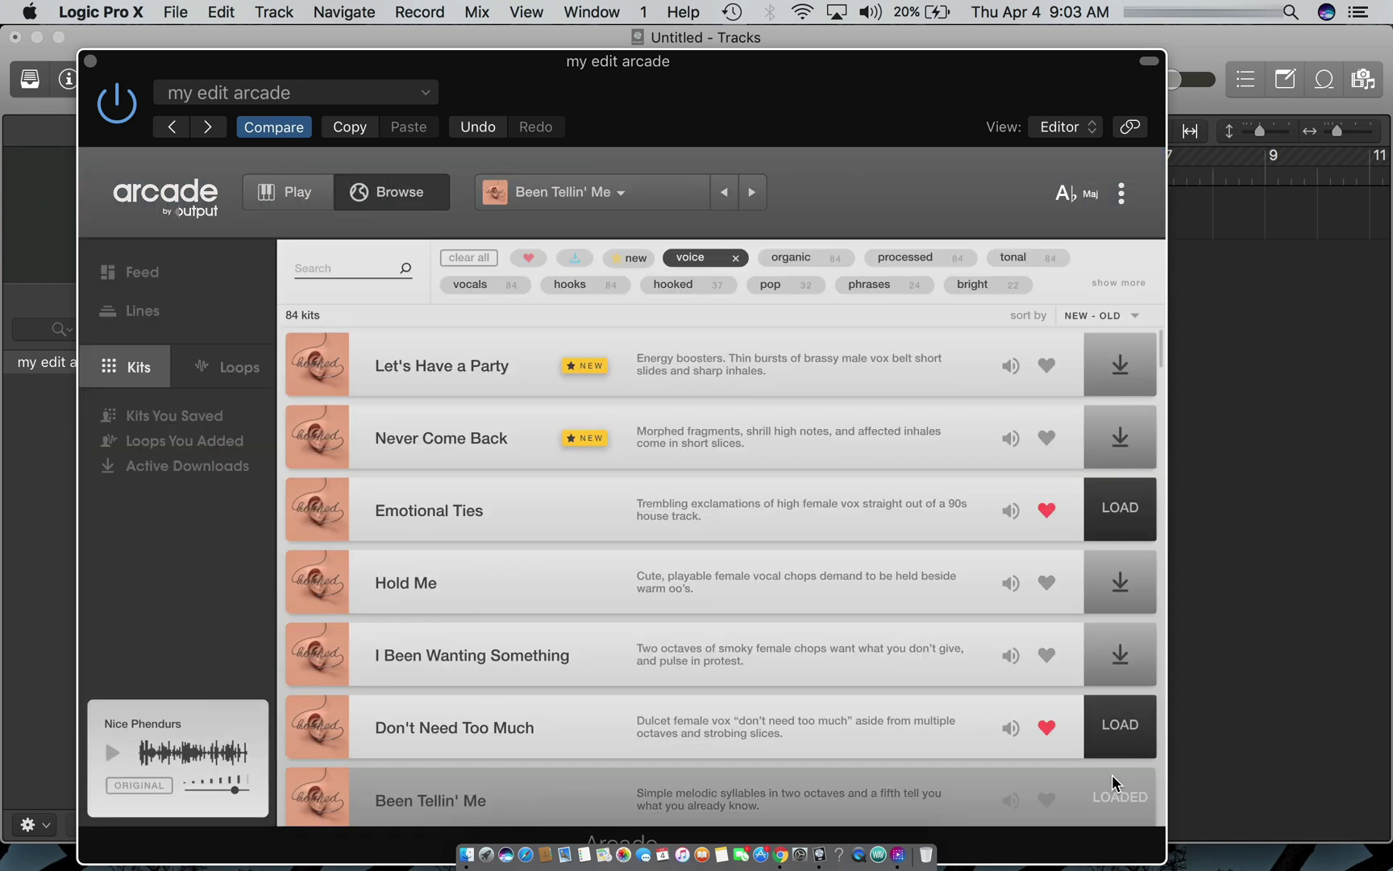
scroll(1019, 751, "down", 10)
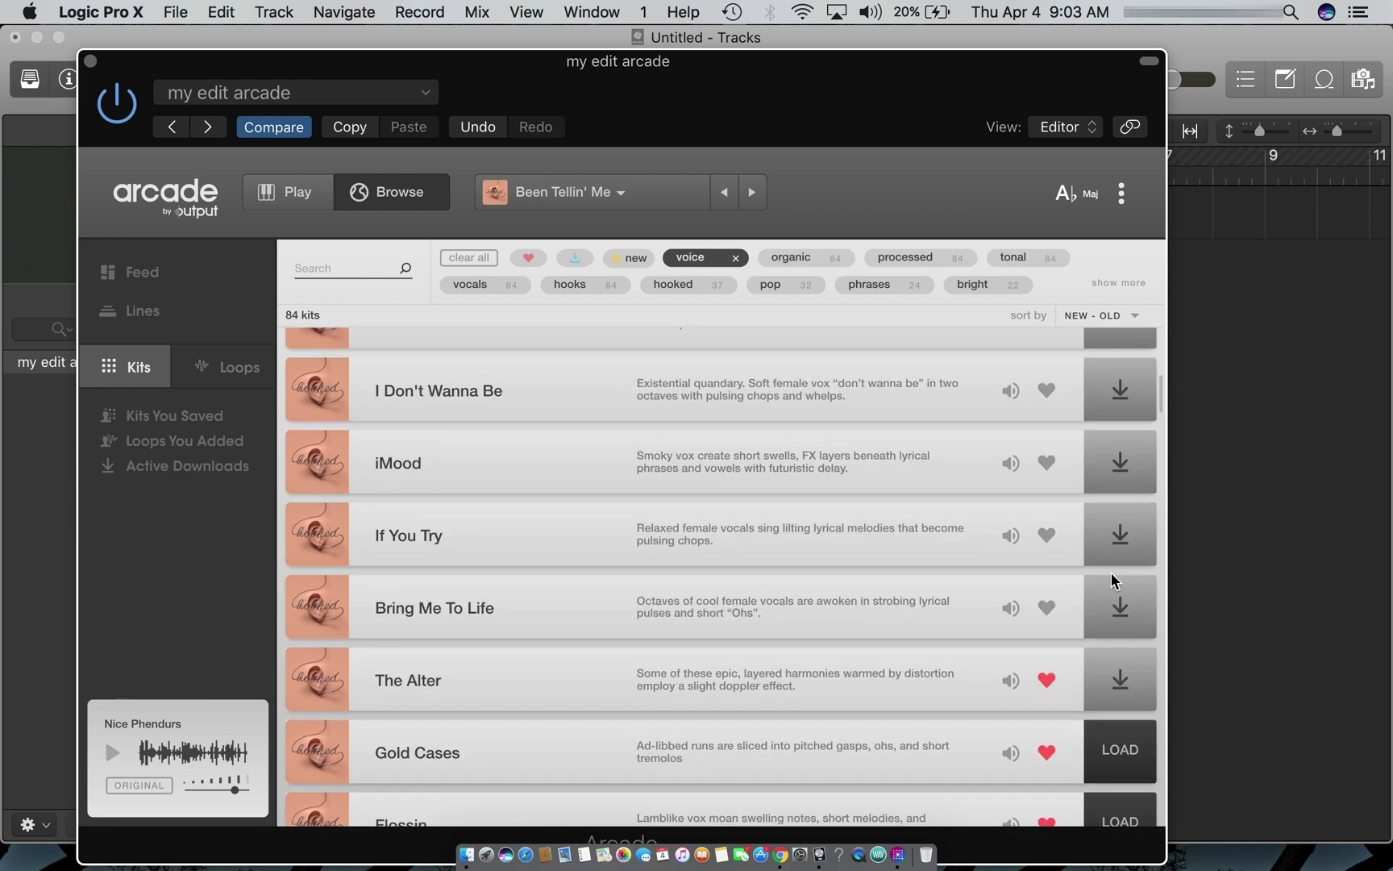
scroll(1112, 580, "up", 10)
scroll(1113, 580, "down", 5)
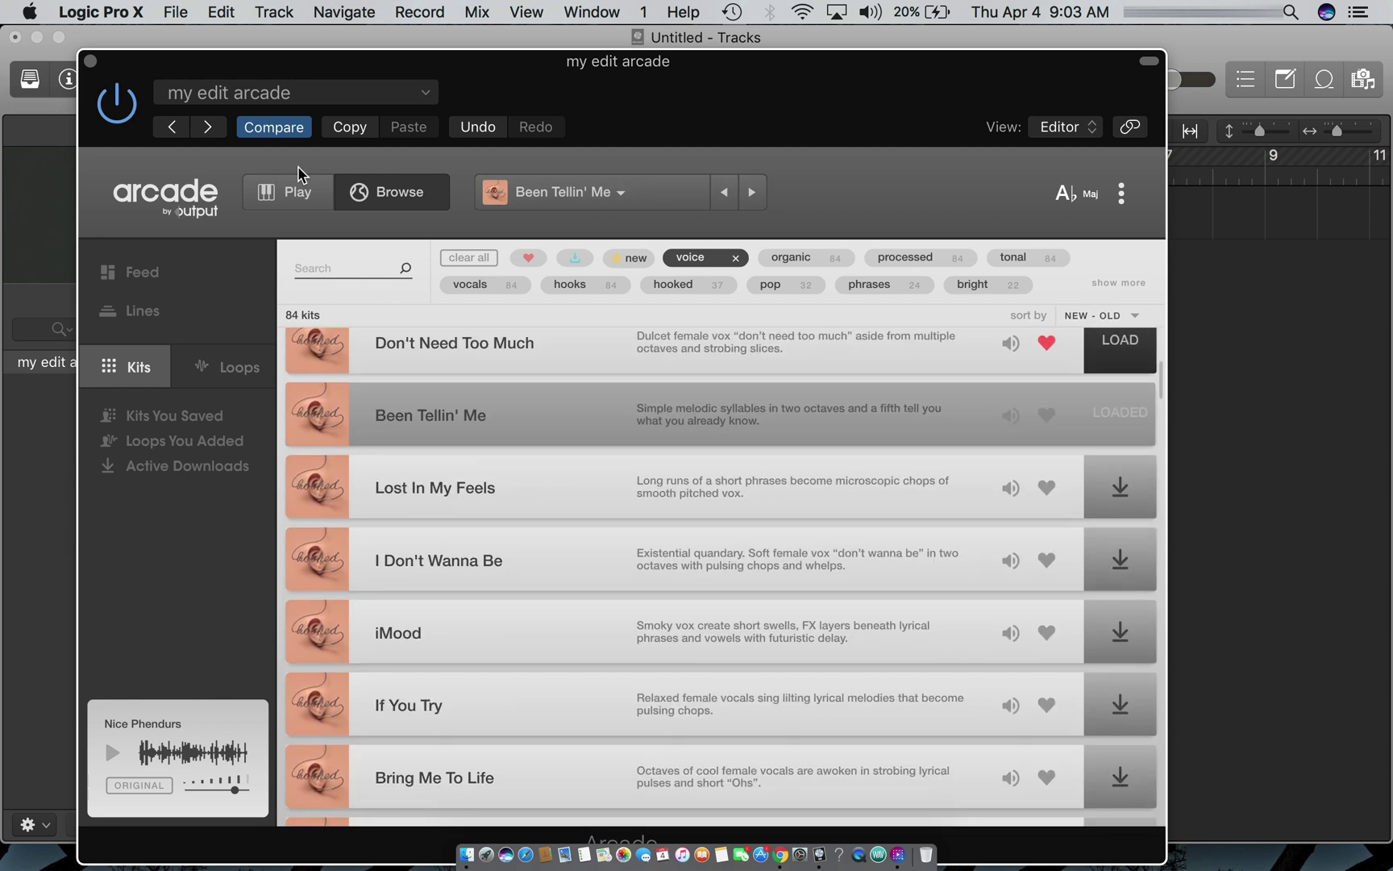
left_click(298, 196)
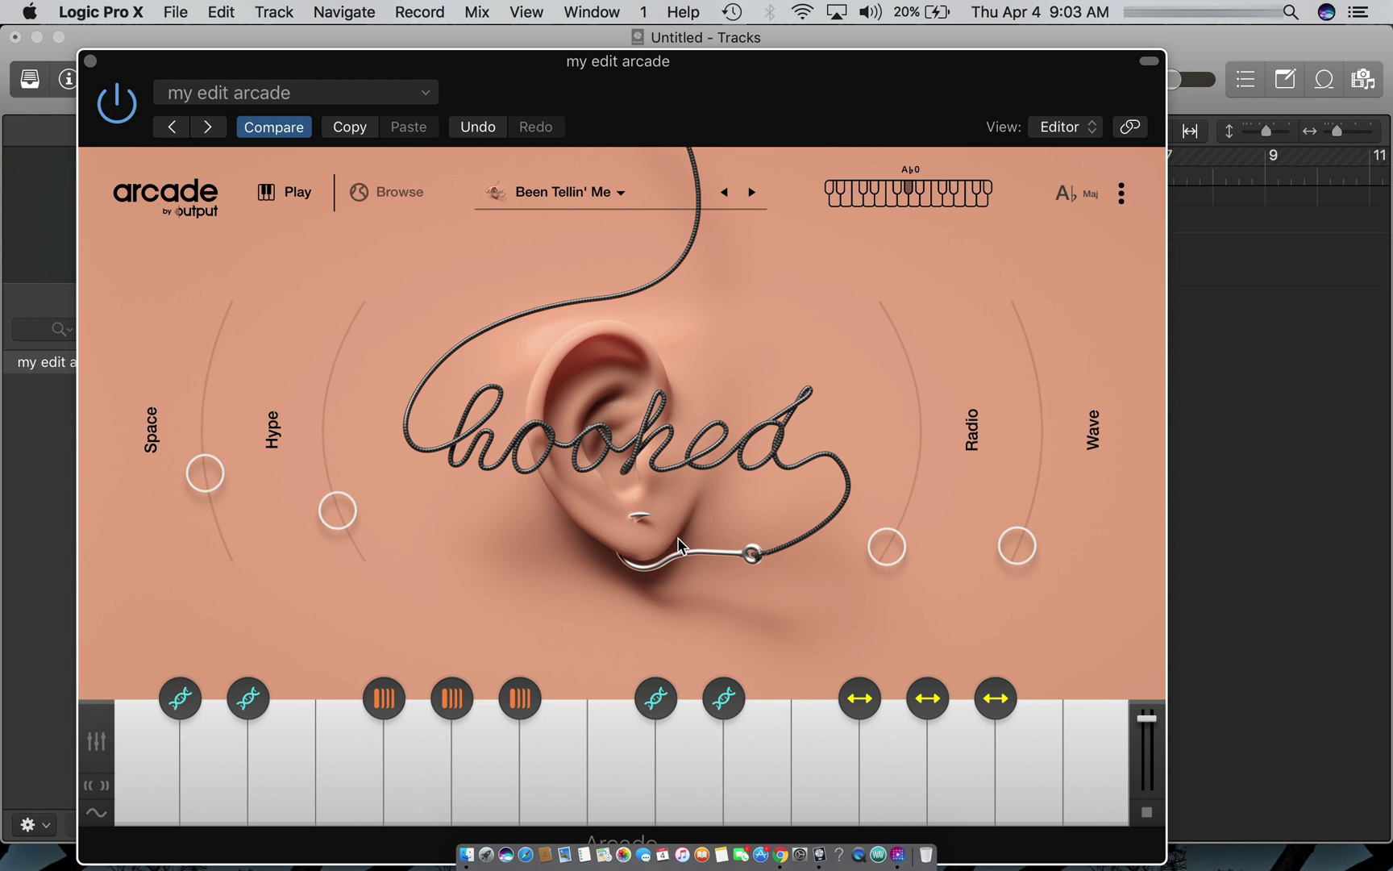
Audition the kit with Musical Typing while raising Wave and pushing Radio to maximum
key("super+k")
key("a")
key("s")
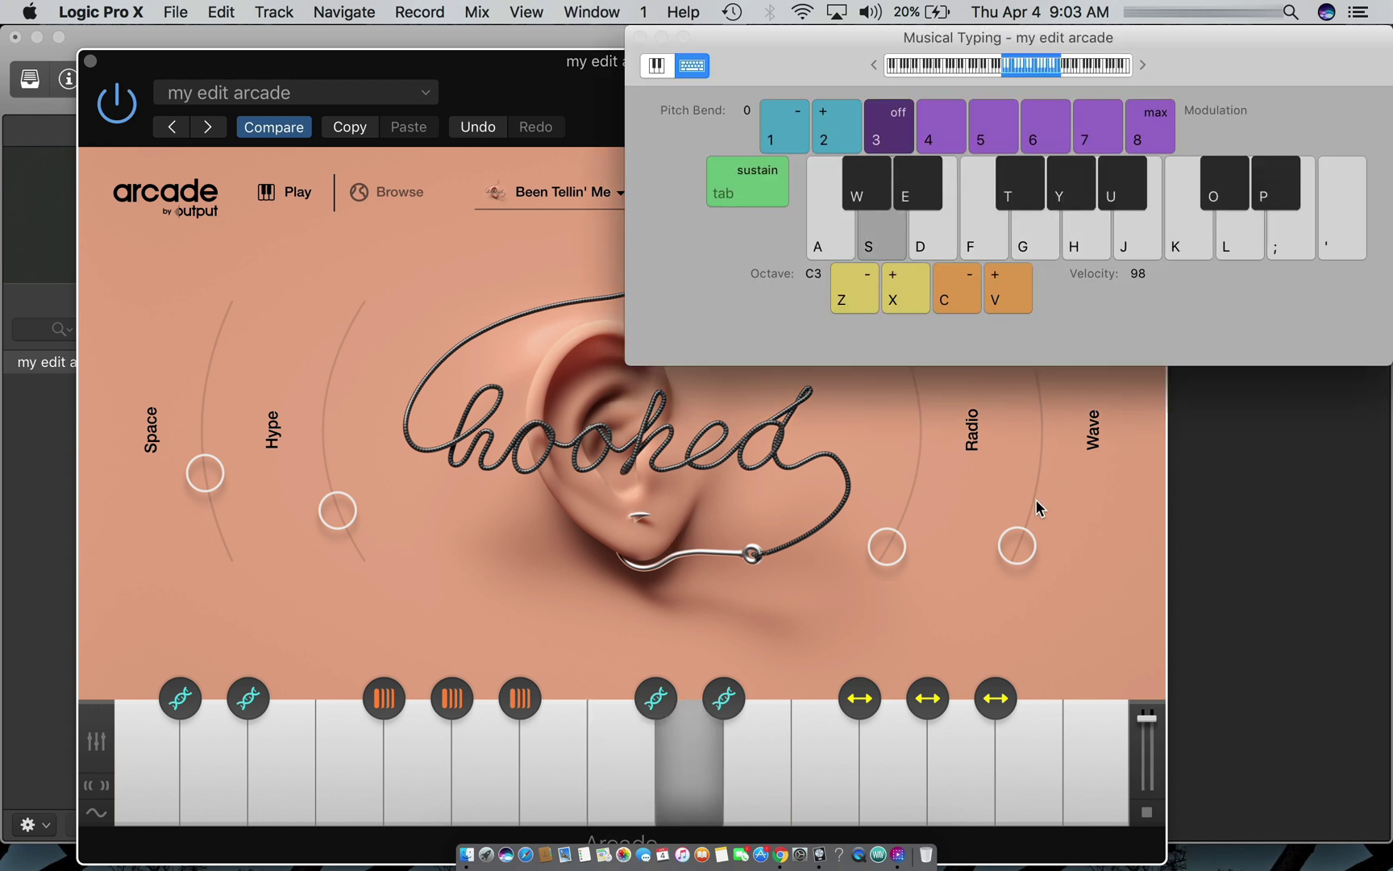
left_click_drag(1016, 542, 1008, 345)
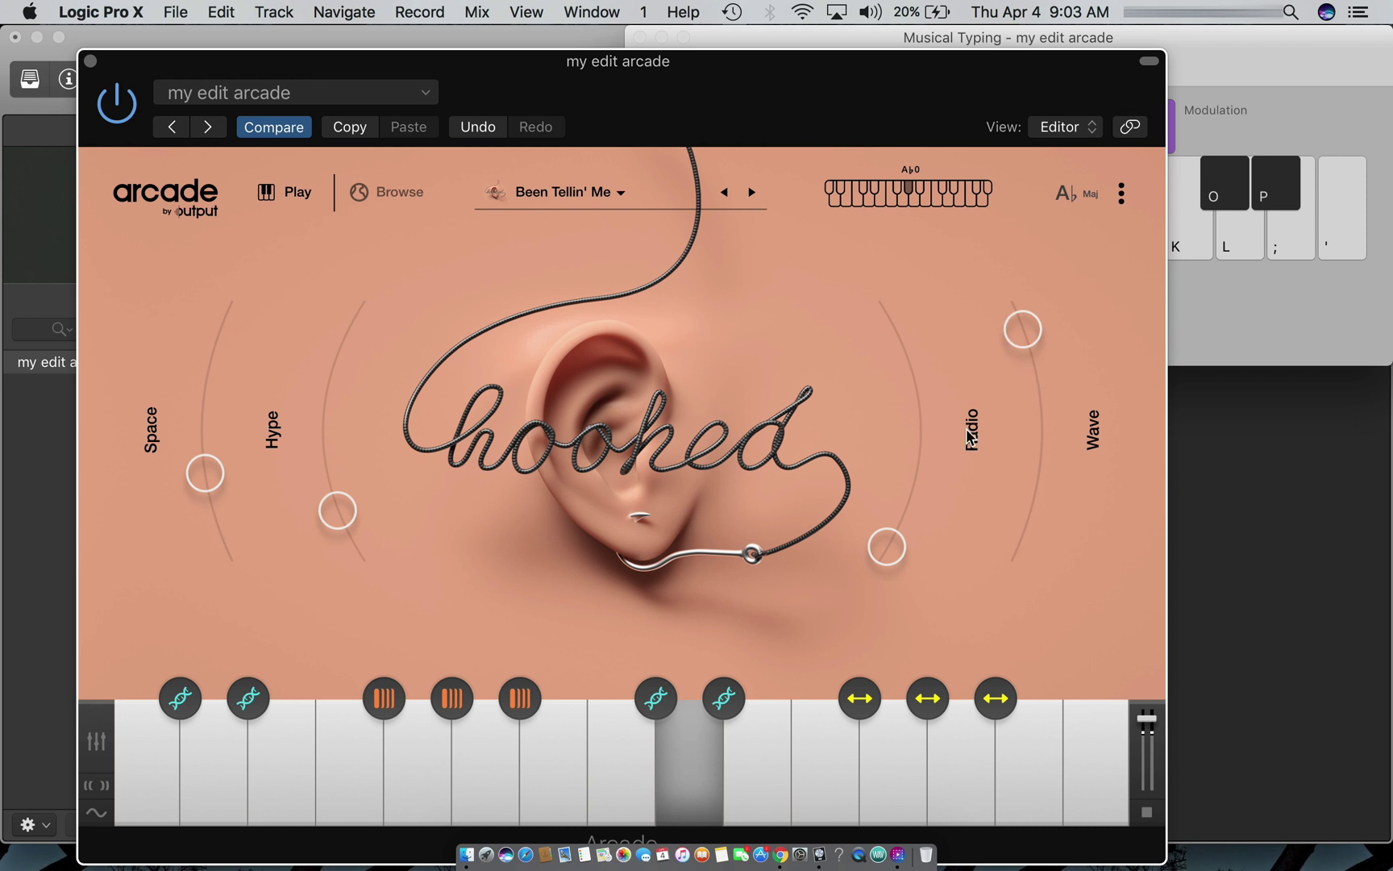
left_click_drag(889, 548, 910, 377)
key("a")
key("s")
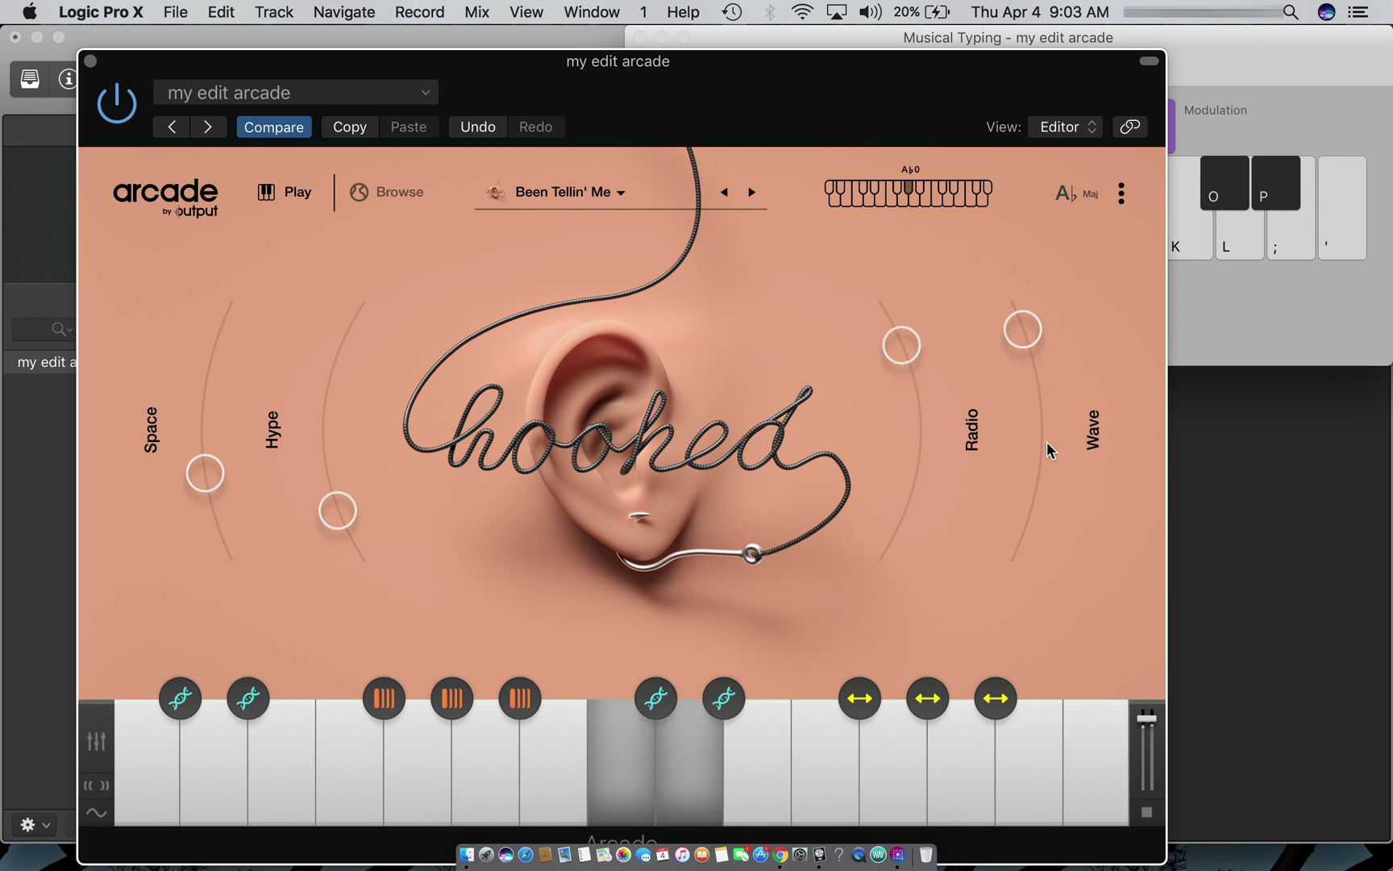
left_click(1122, 193)
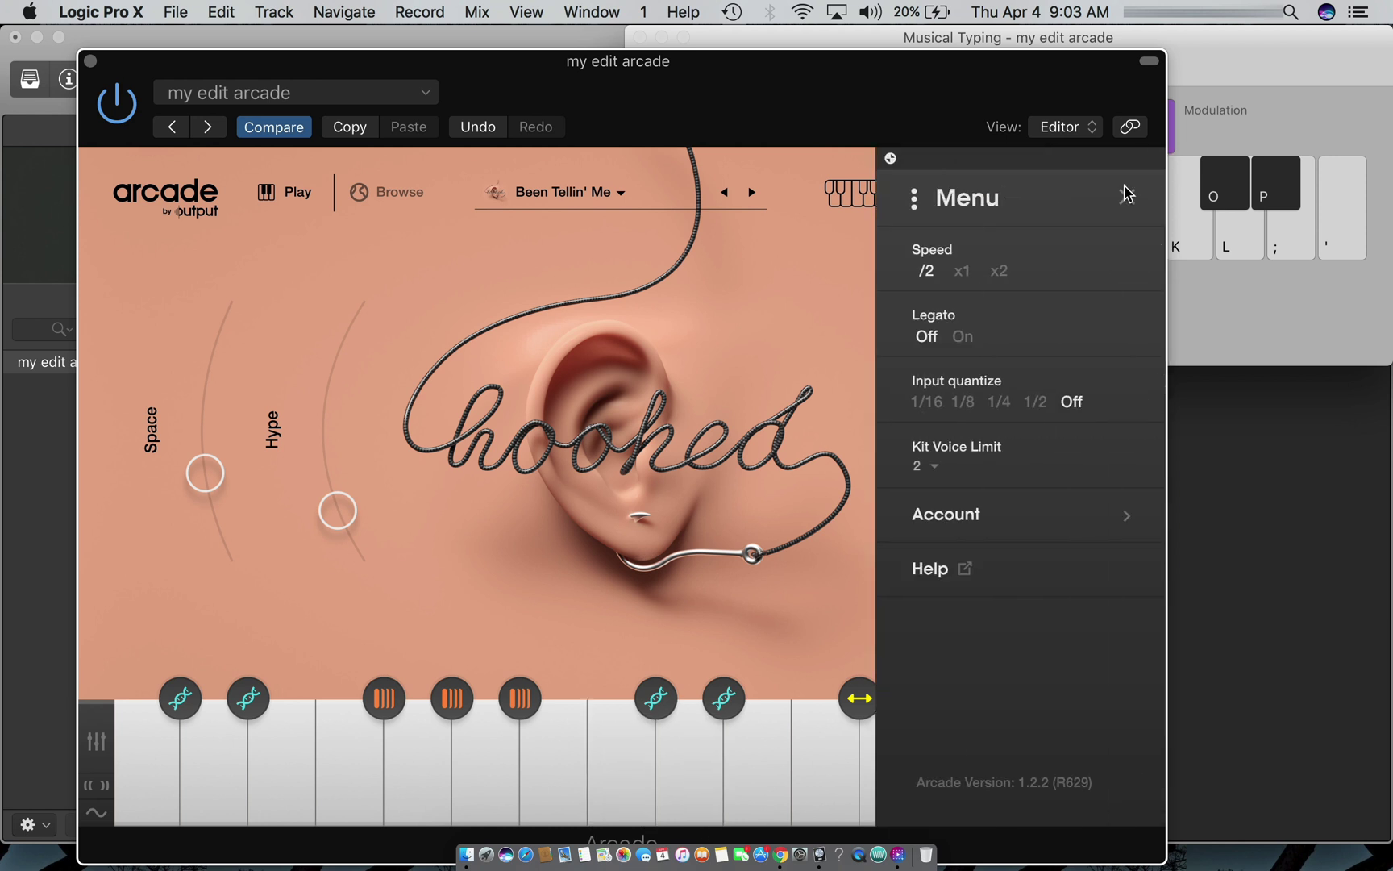
Open the Been Tellin' Me kit's Session Key options, showing A♭ Maj
left_click(792, 331)
left_click(1122, 194)
left_click(1136, 199)
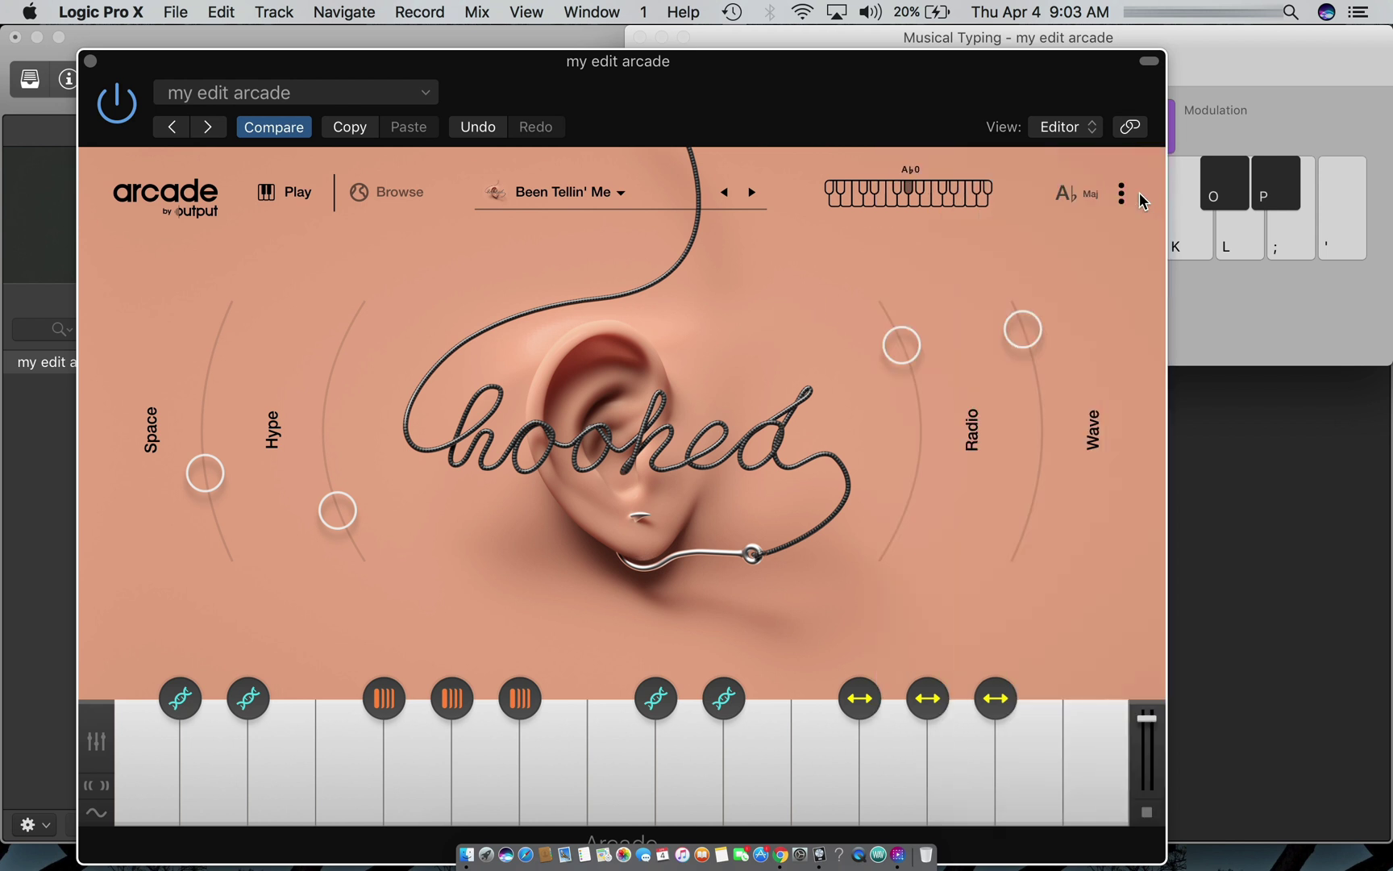
left_click(1070, 196)
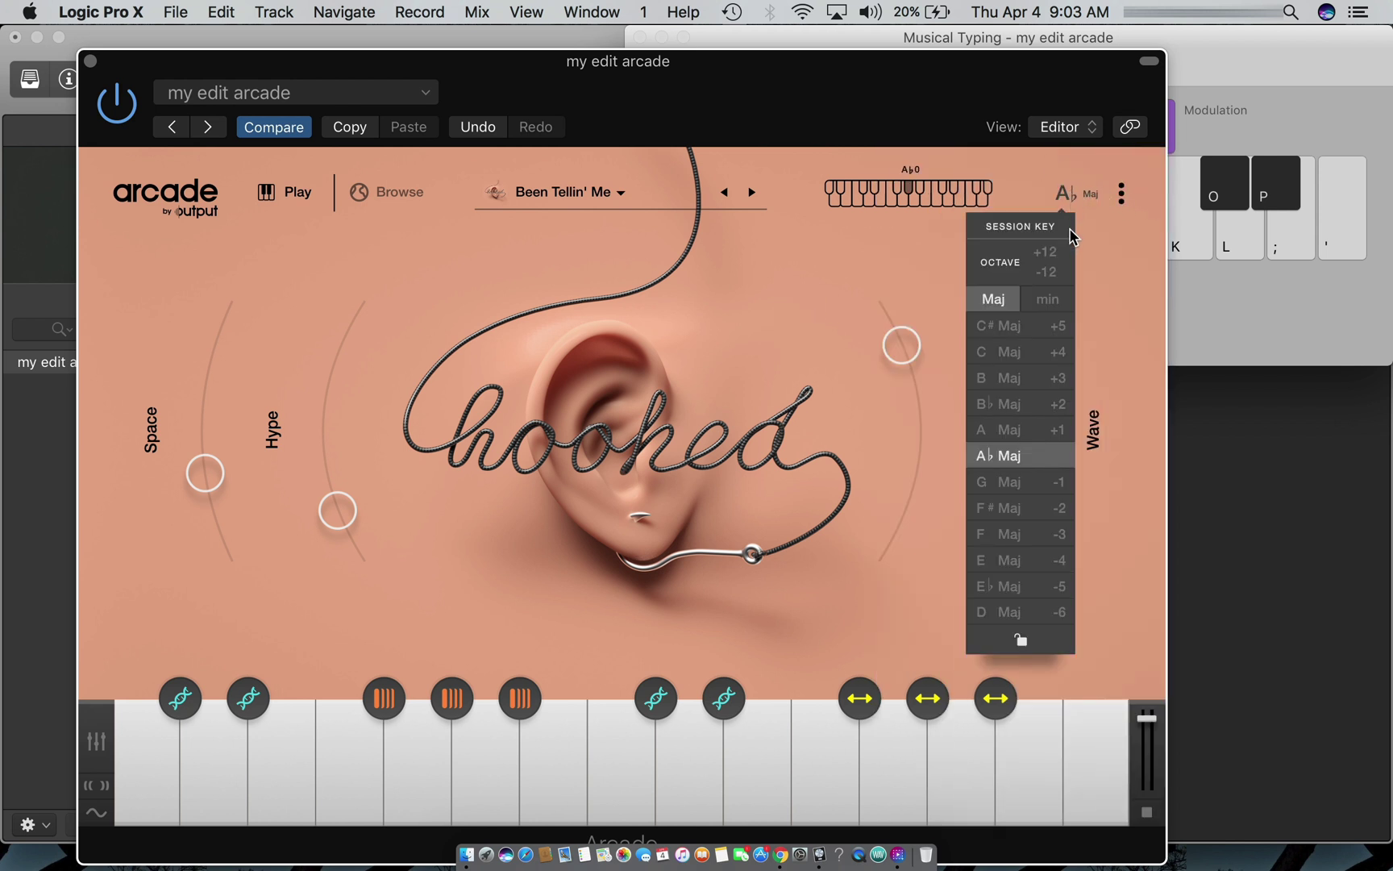
Play a few notes to hear the kit, then shift its octave to -12
key("k")
key("j")
key("f")
key("d")
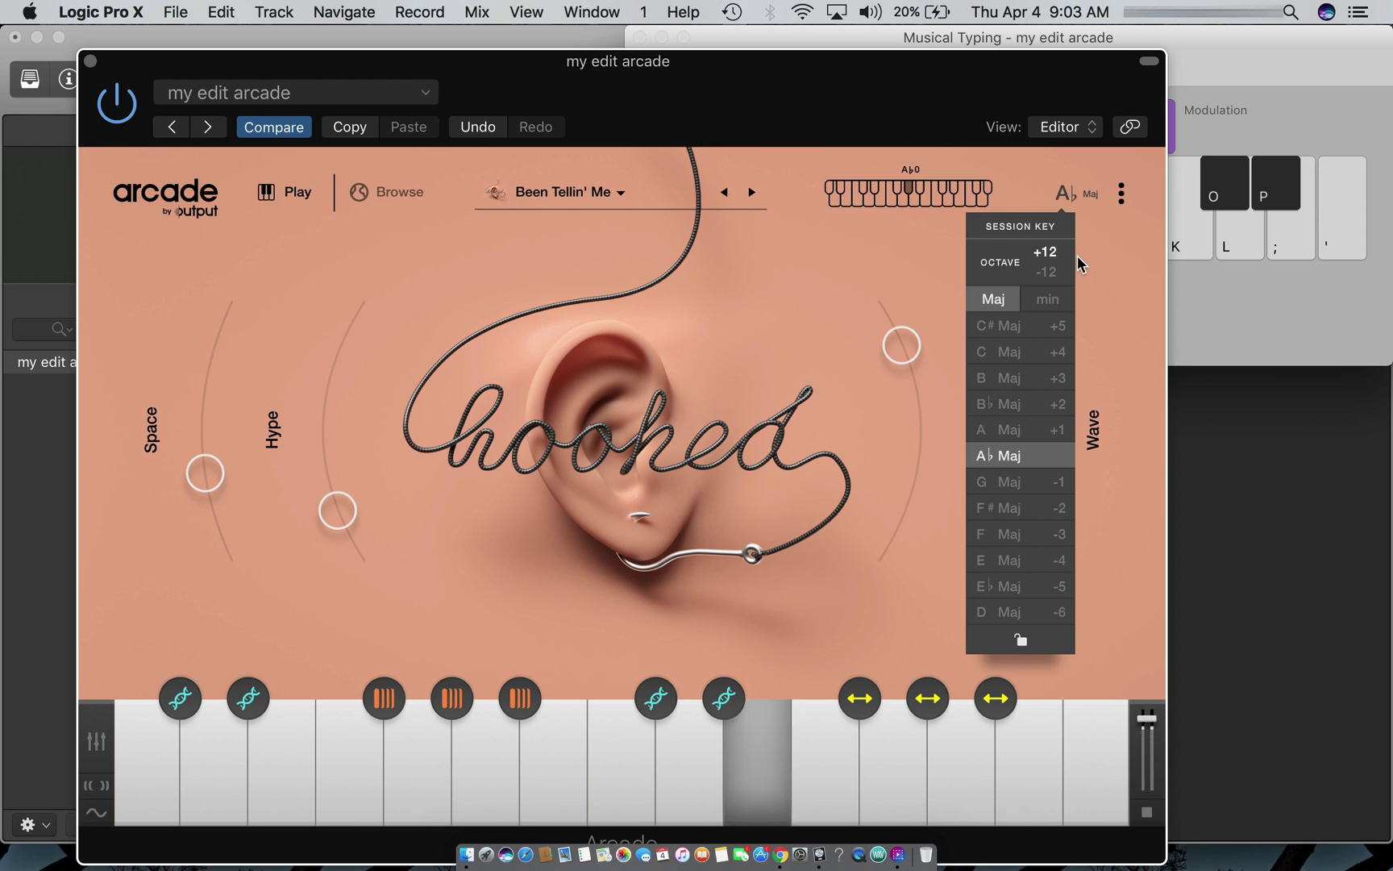
key("s")
key("d")
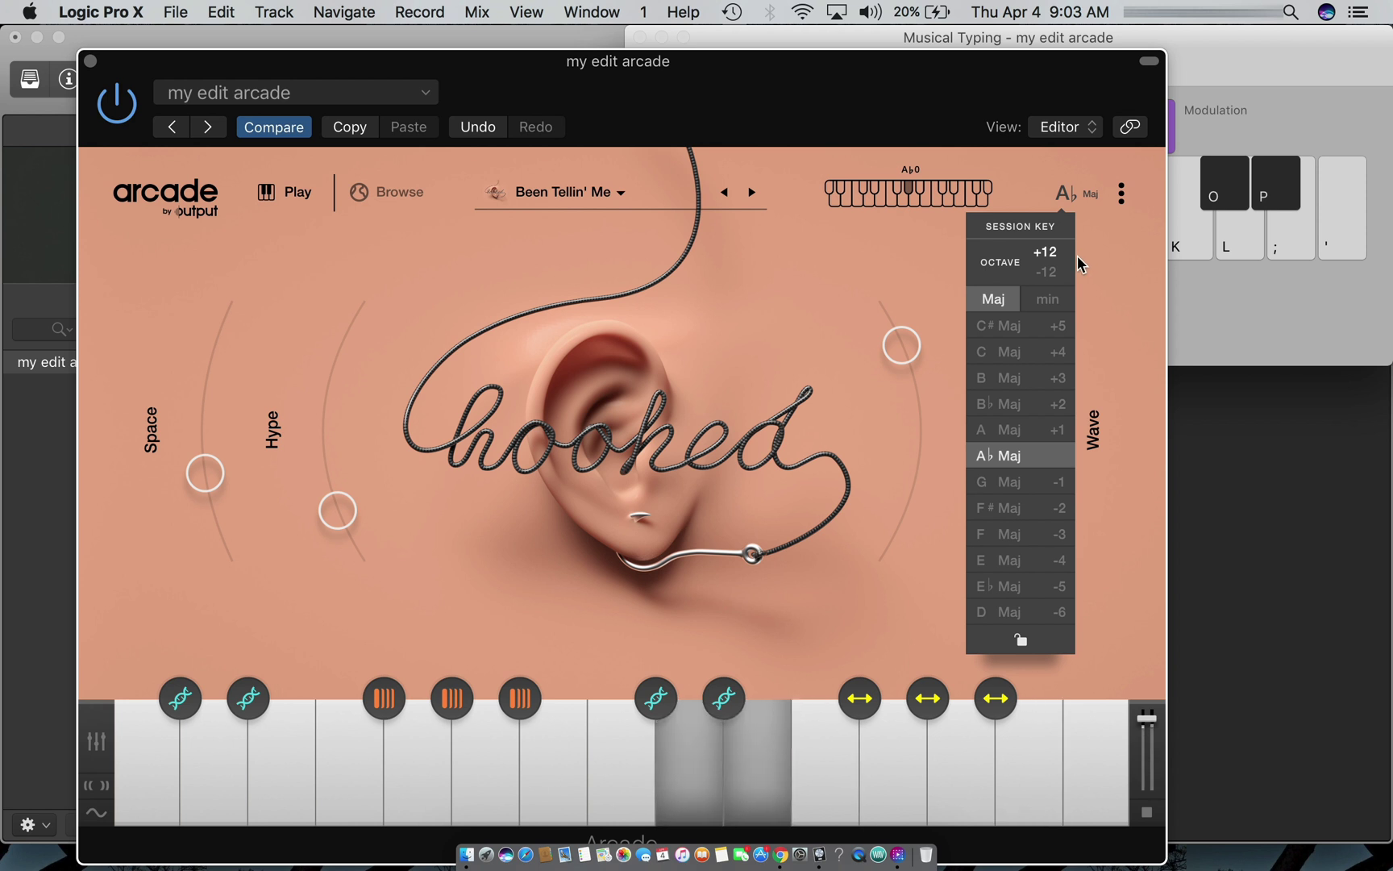
key("s")
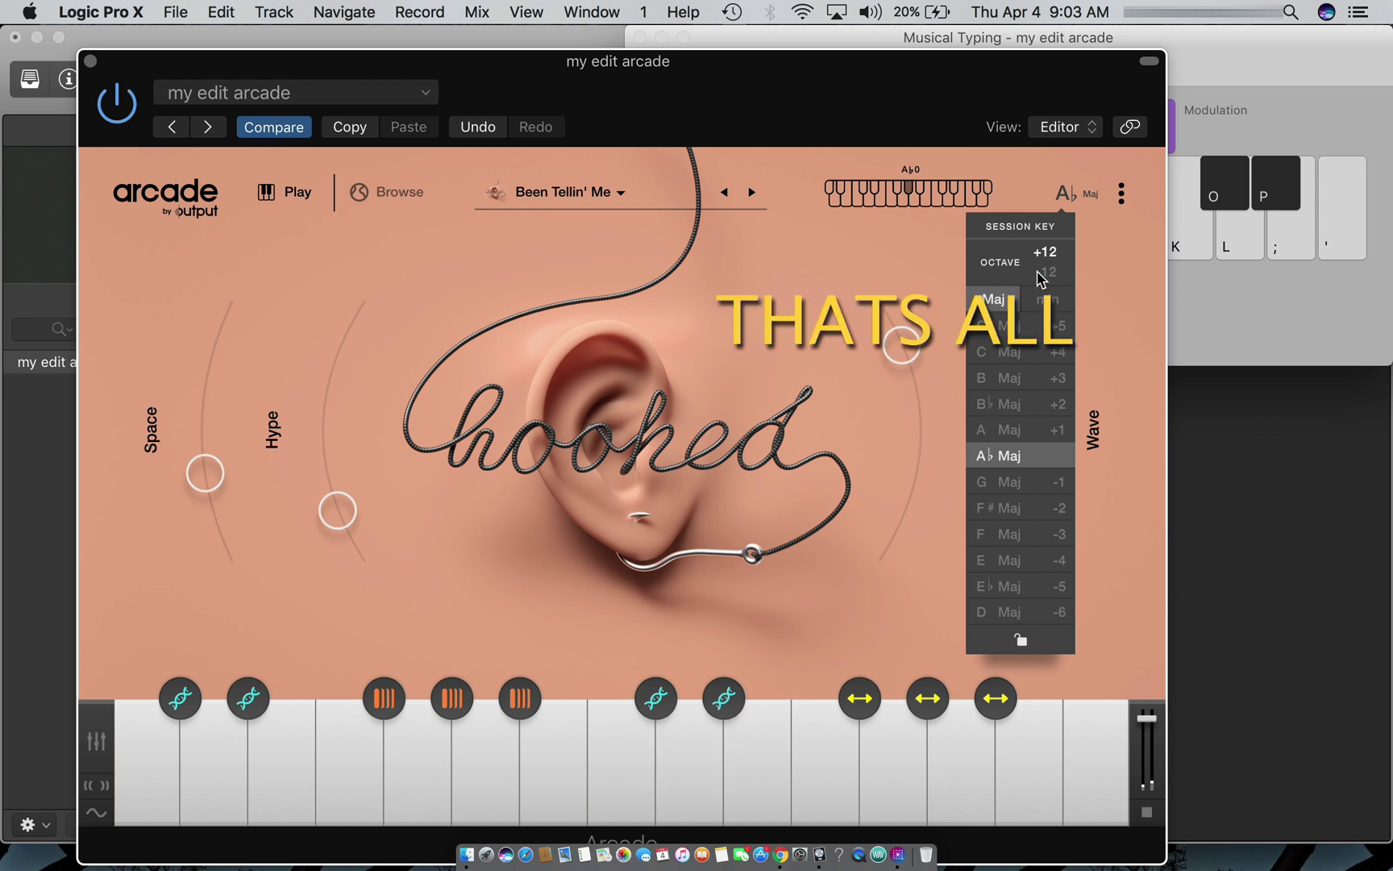
left_click(1045, 274)
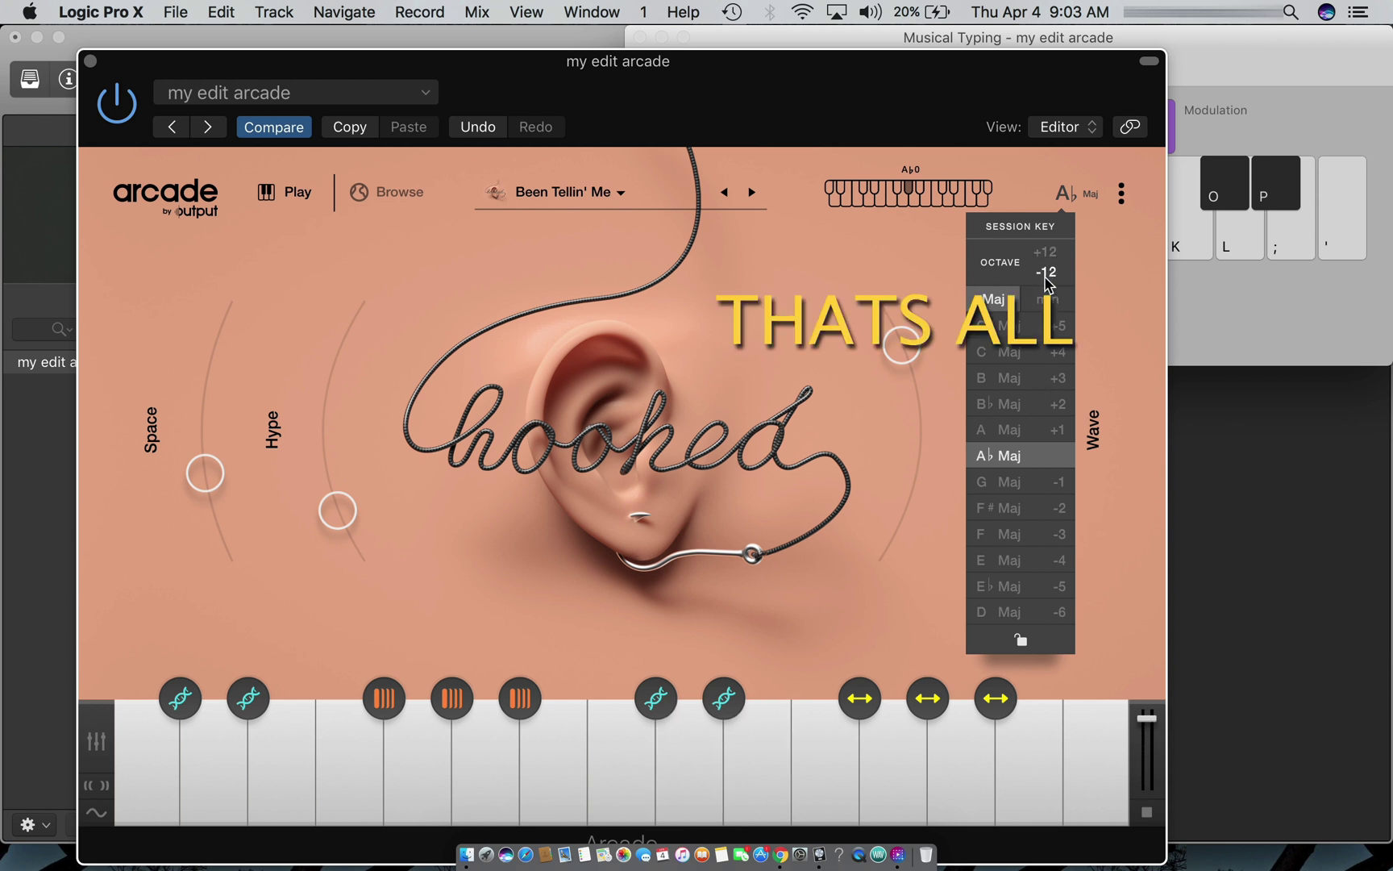